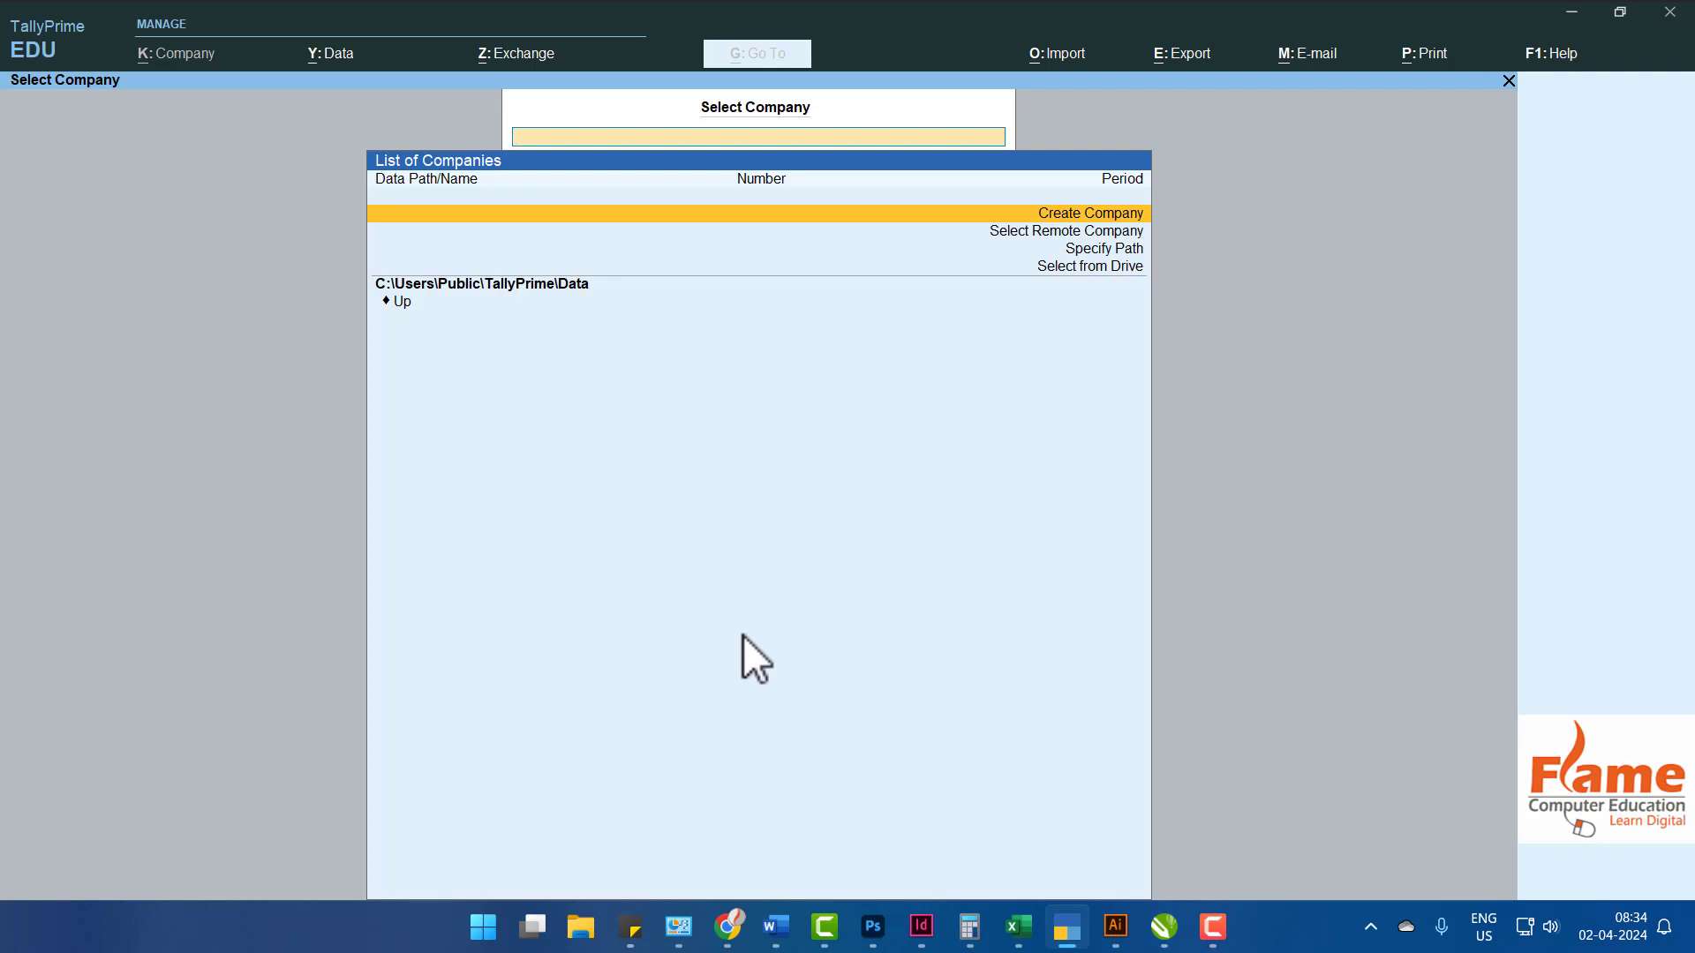
Switch to the Cost Center document in Word and examine the cost centre hierarchy listed under Advertisment and Commition Pay.
key("alt+Tab")
key("alt+Tab")
key("alt+Tab")
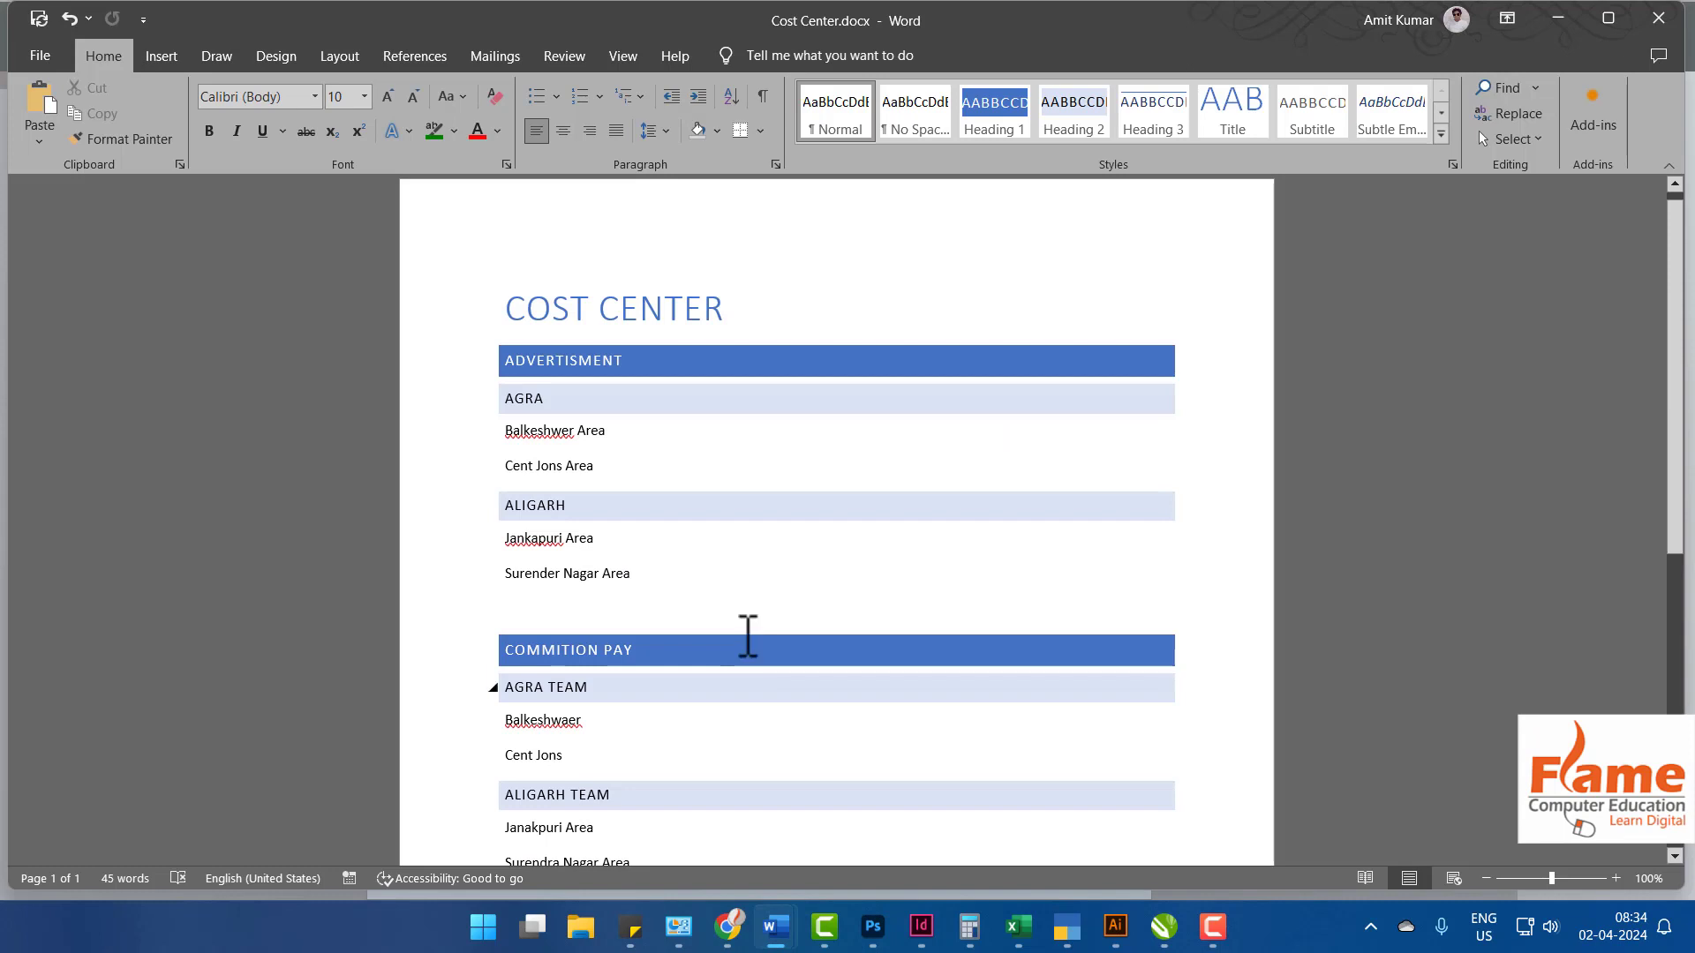
scroll(746, 635, "down", 1)
left_click(621, 307)
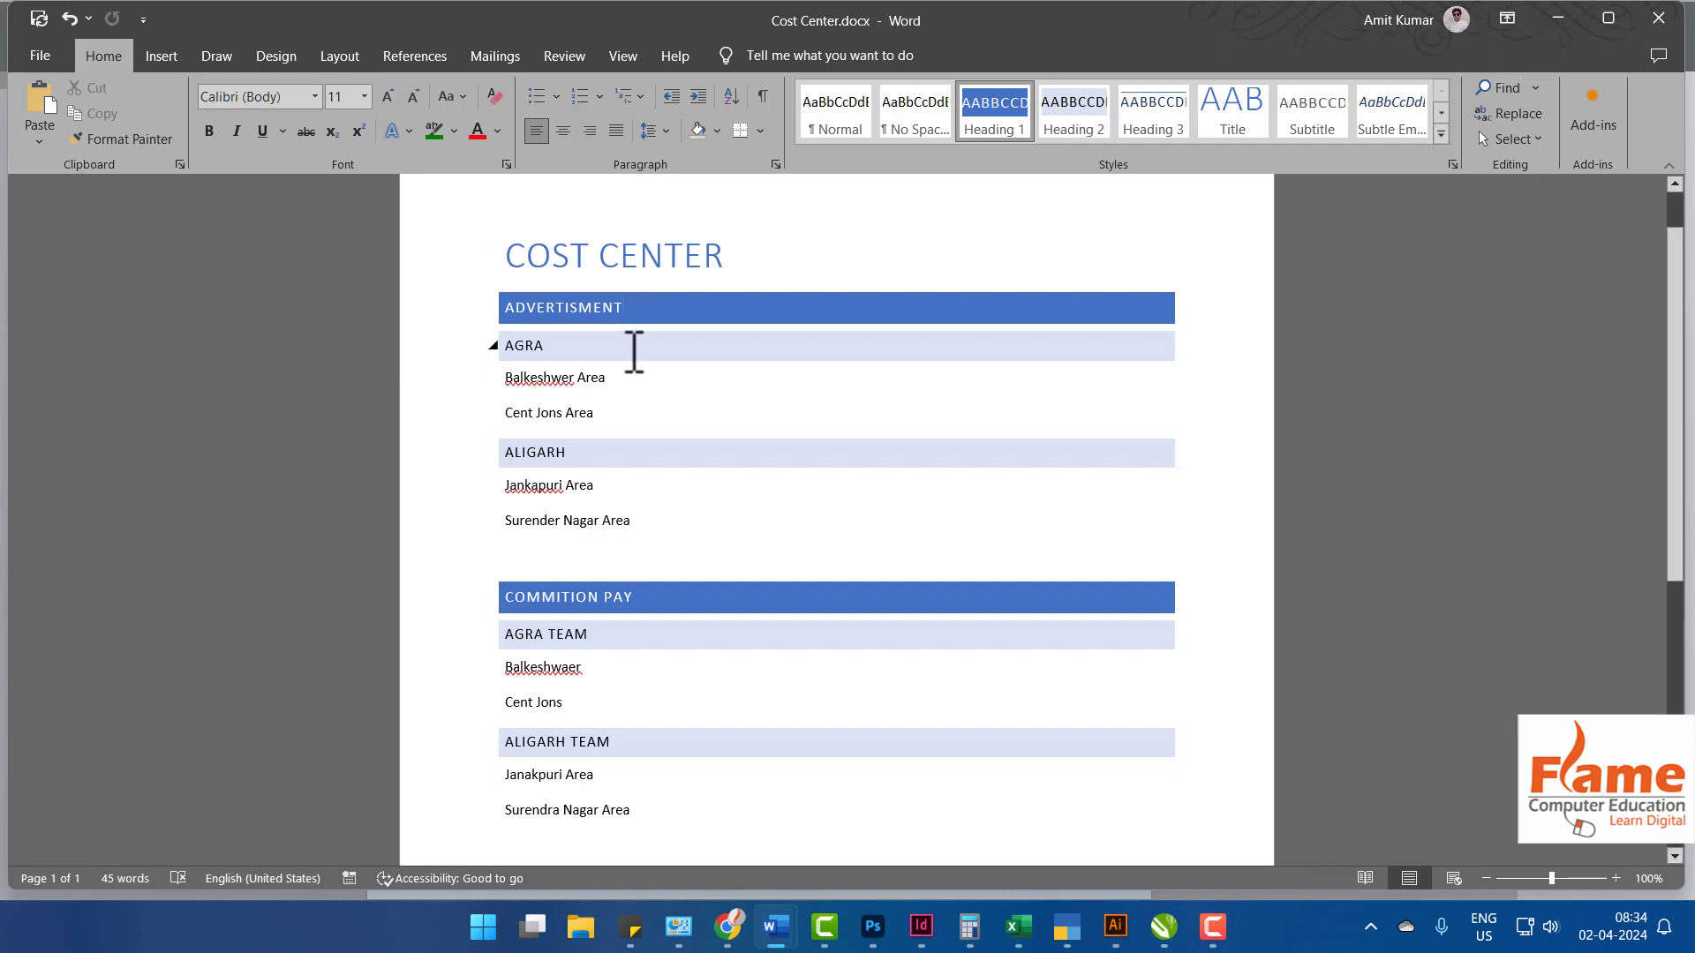
left_click(620, 347)
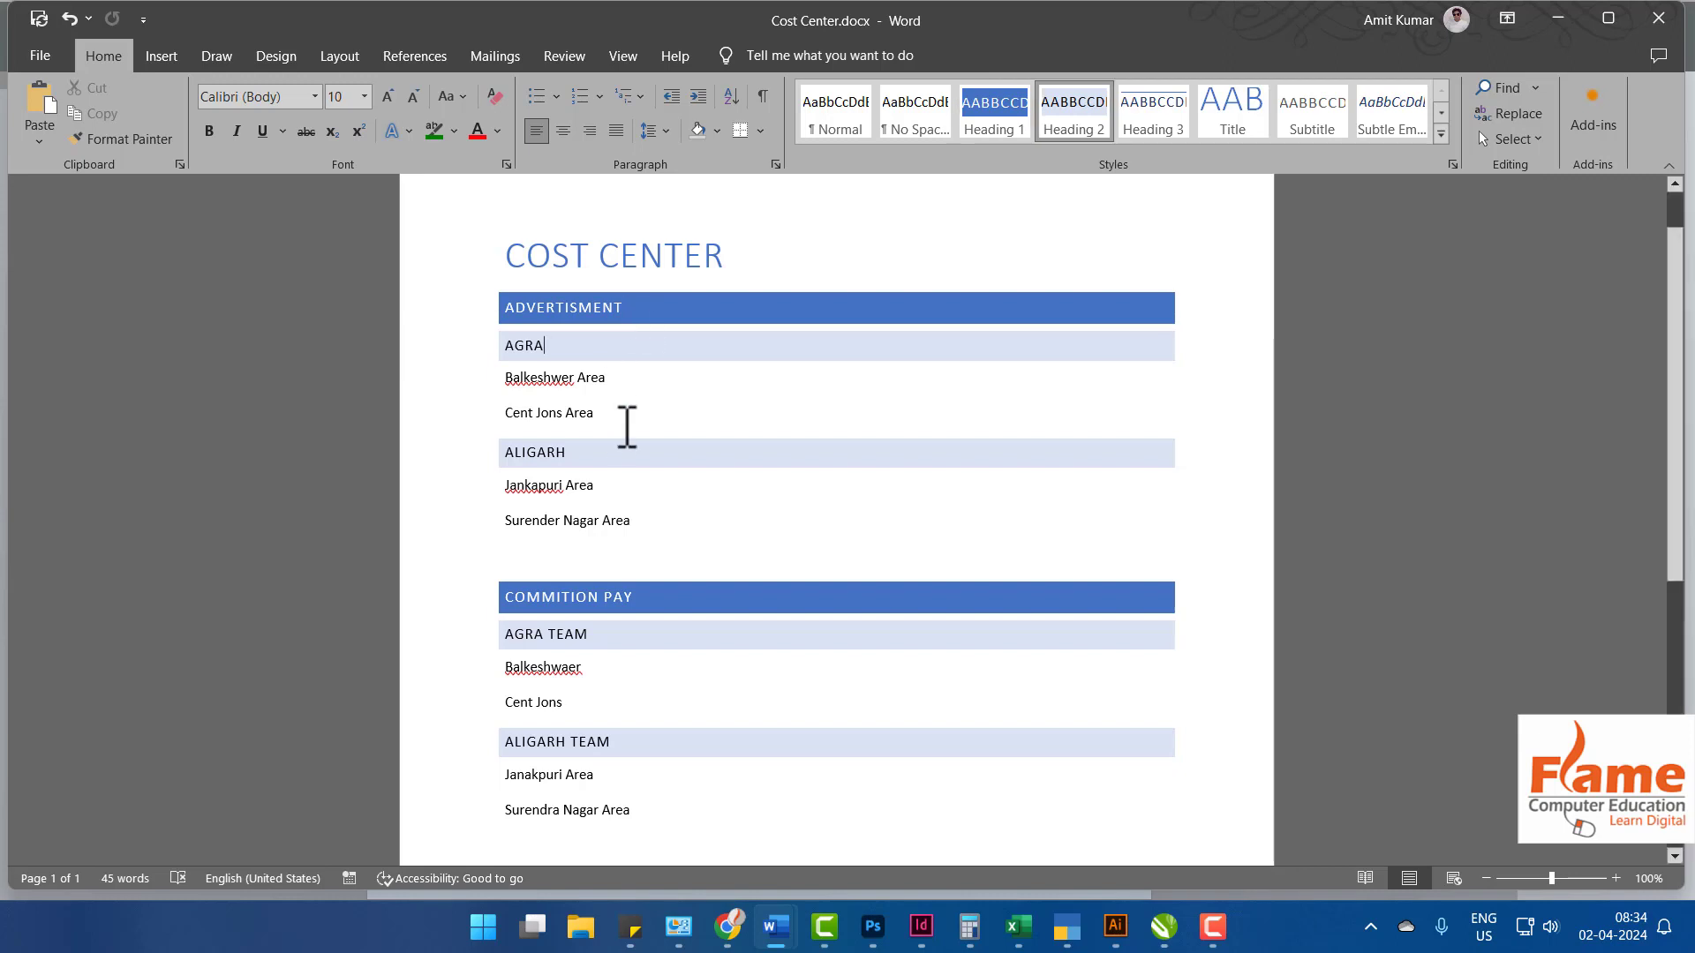
left_click(596, 456)
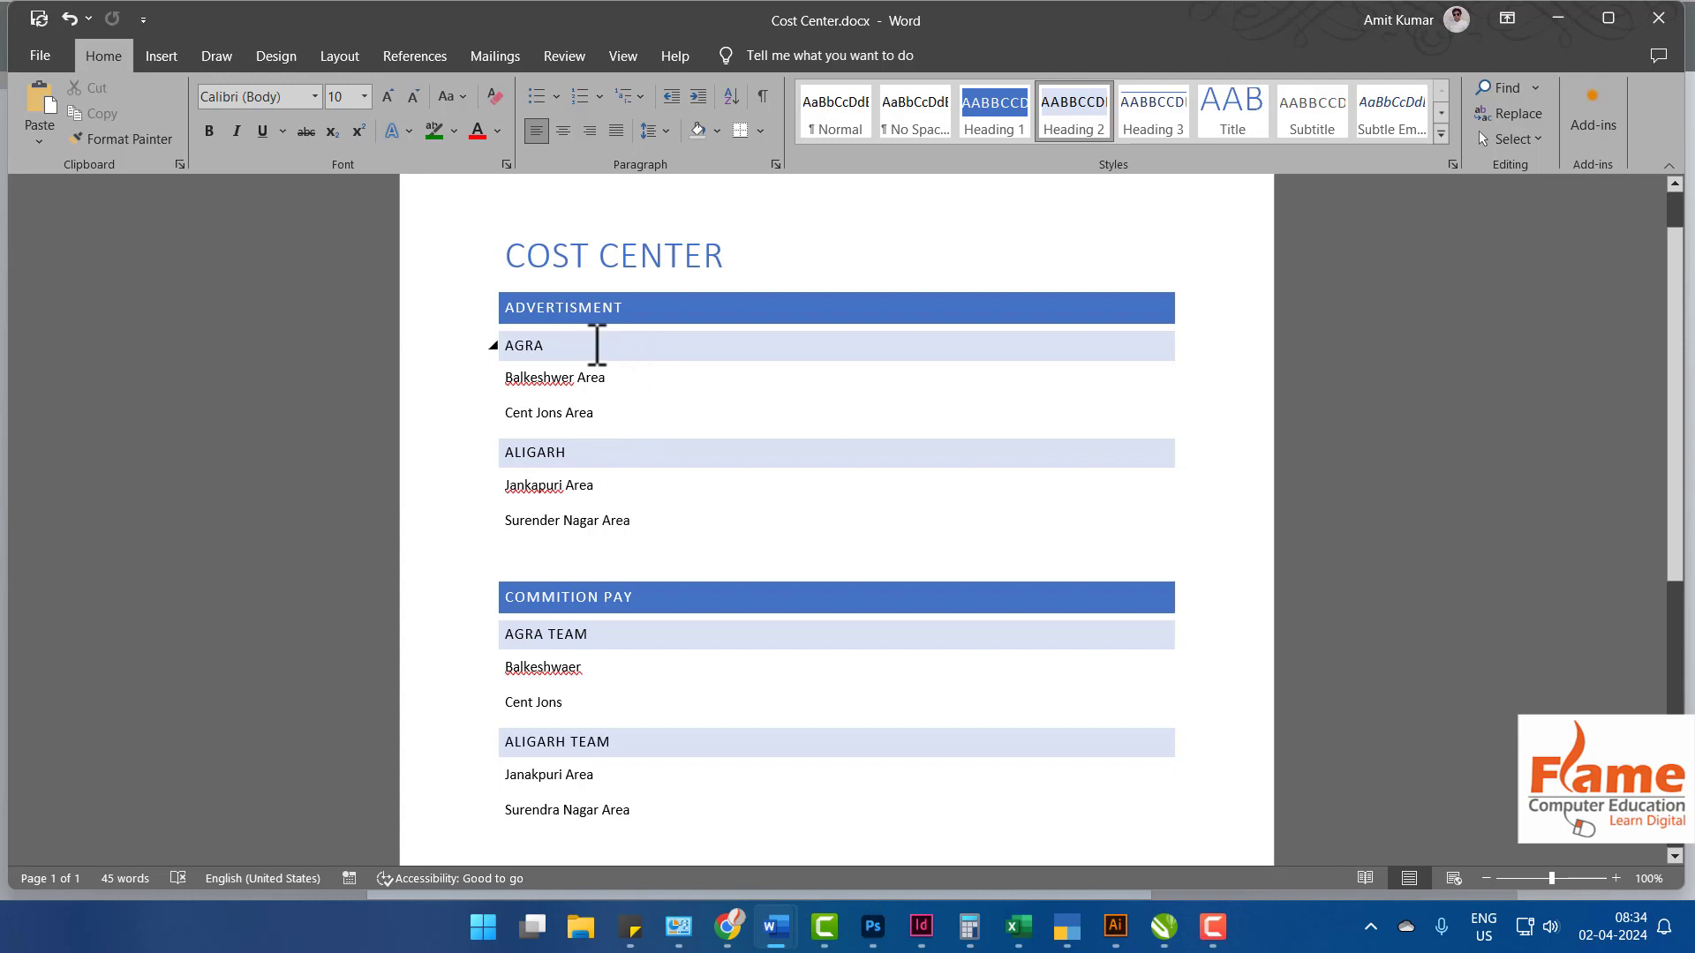
left_click(635, 380)
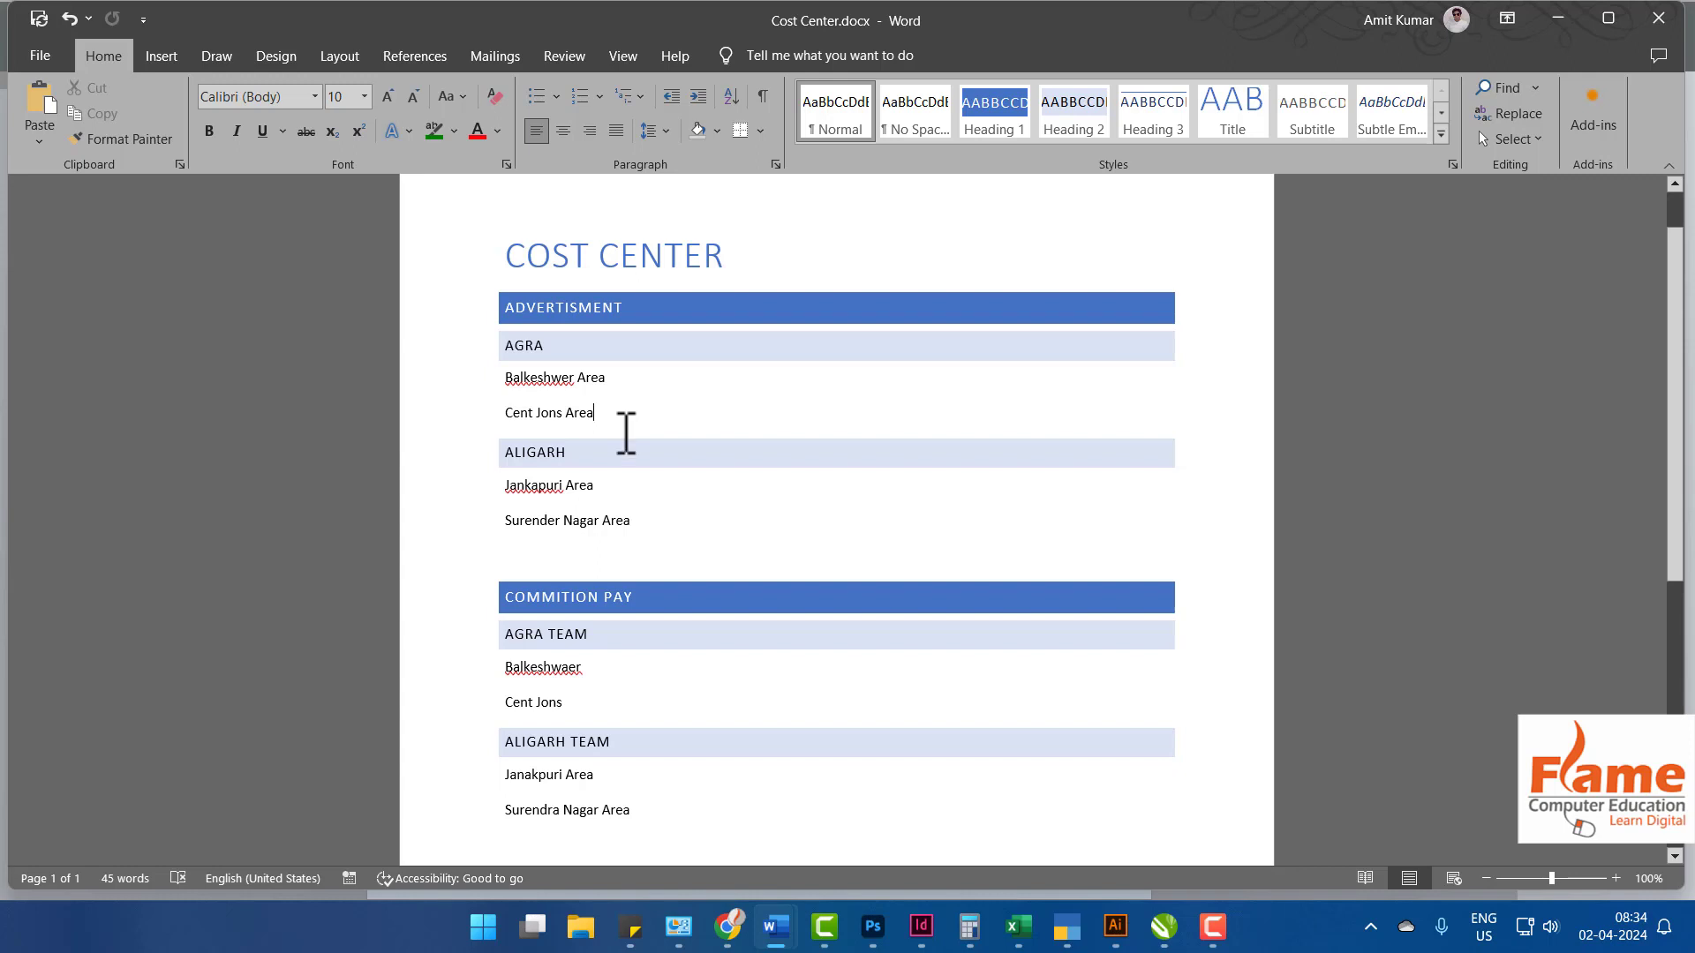
left_click(621, 456)
left_click(619, 481)
left_click(620, 412)
left_click(636, 485)
left_click(647, 521)
left_click(665, 301)
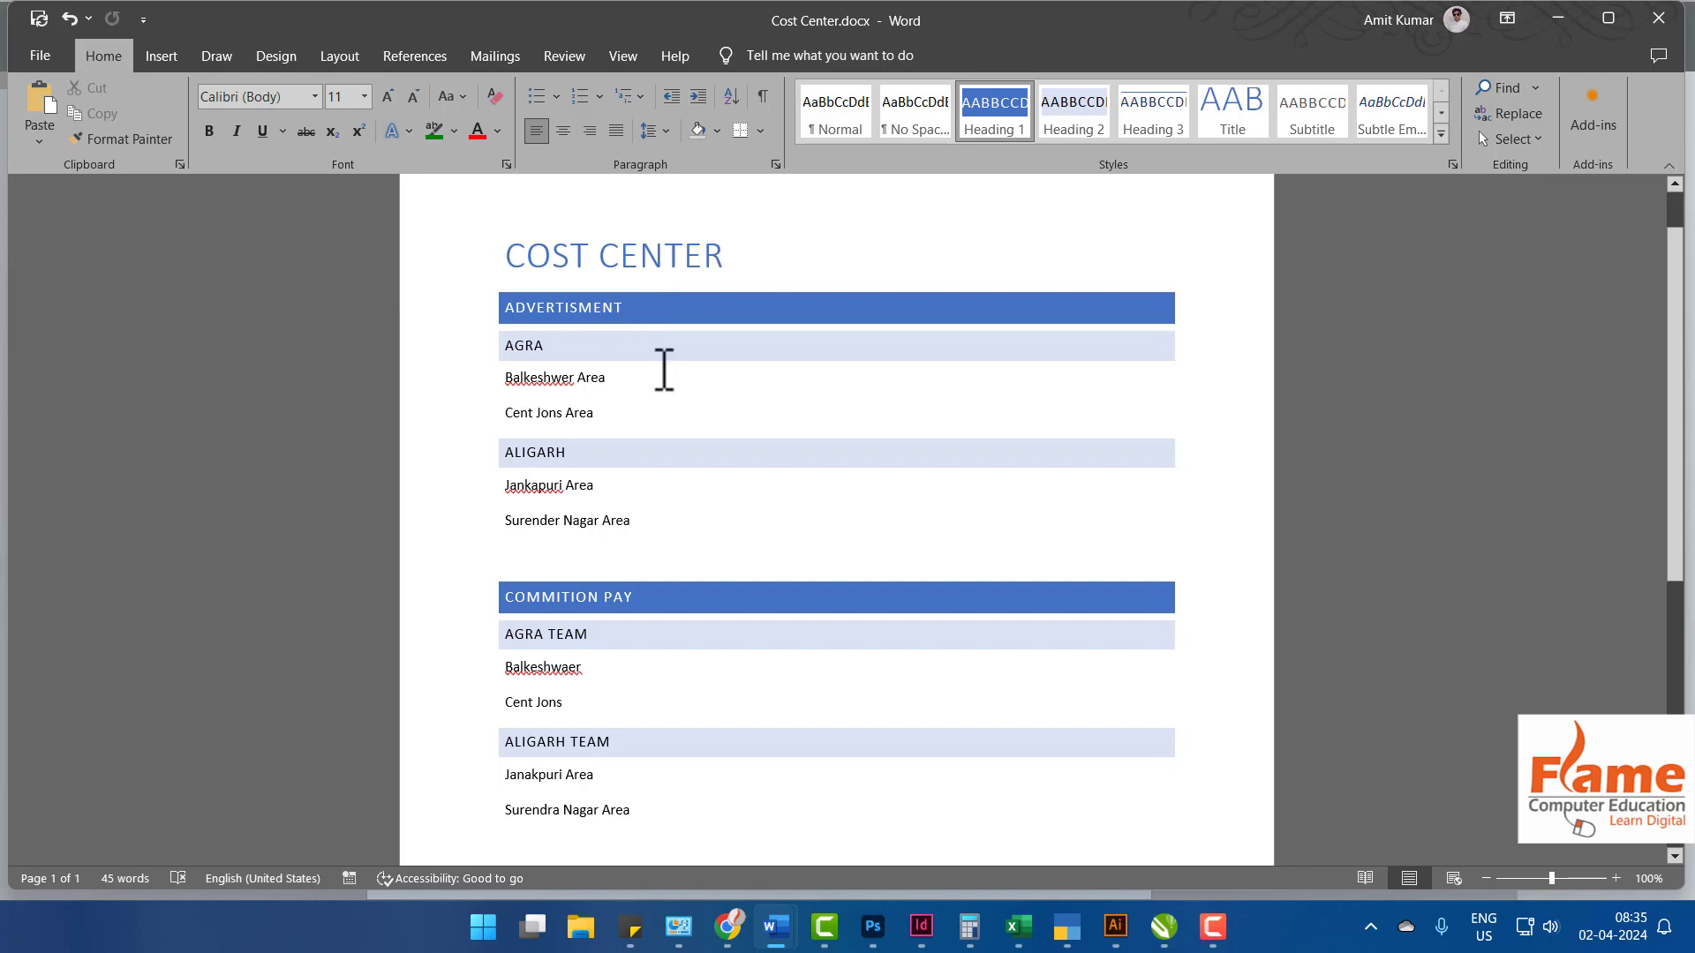
Switch to TallyPrime and create a company with Cost Center as both its name and mailing name.
key("alt+Tab")
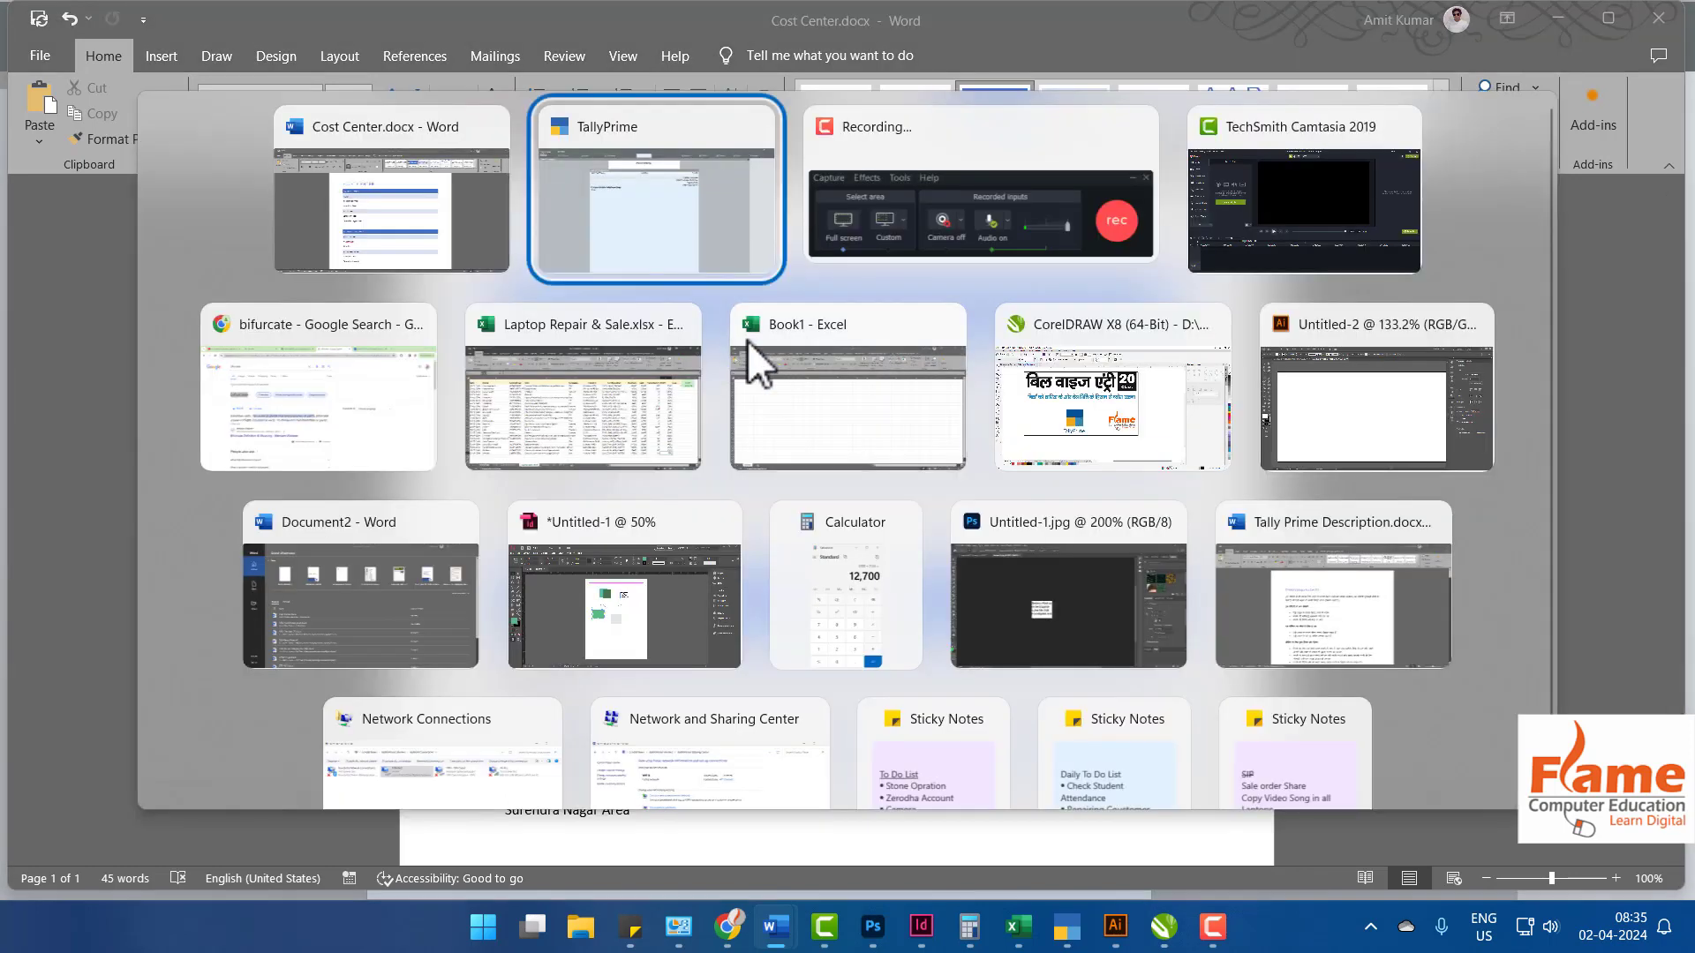
key("alt+Tab")
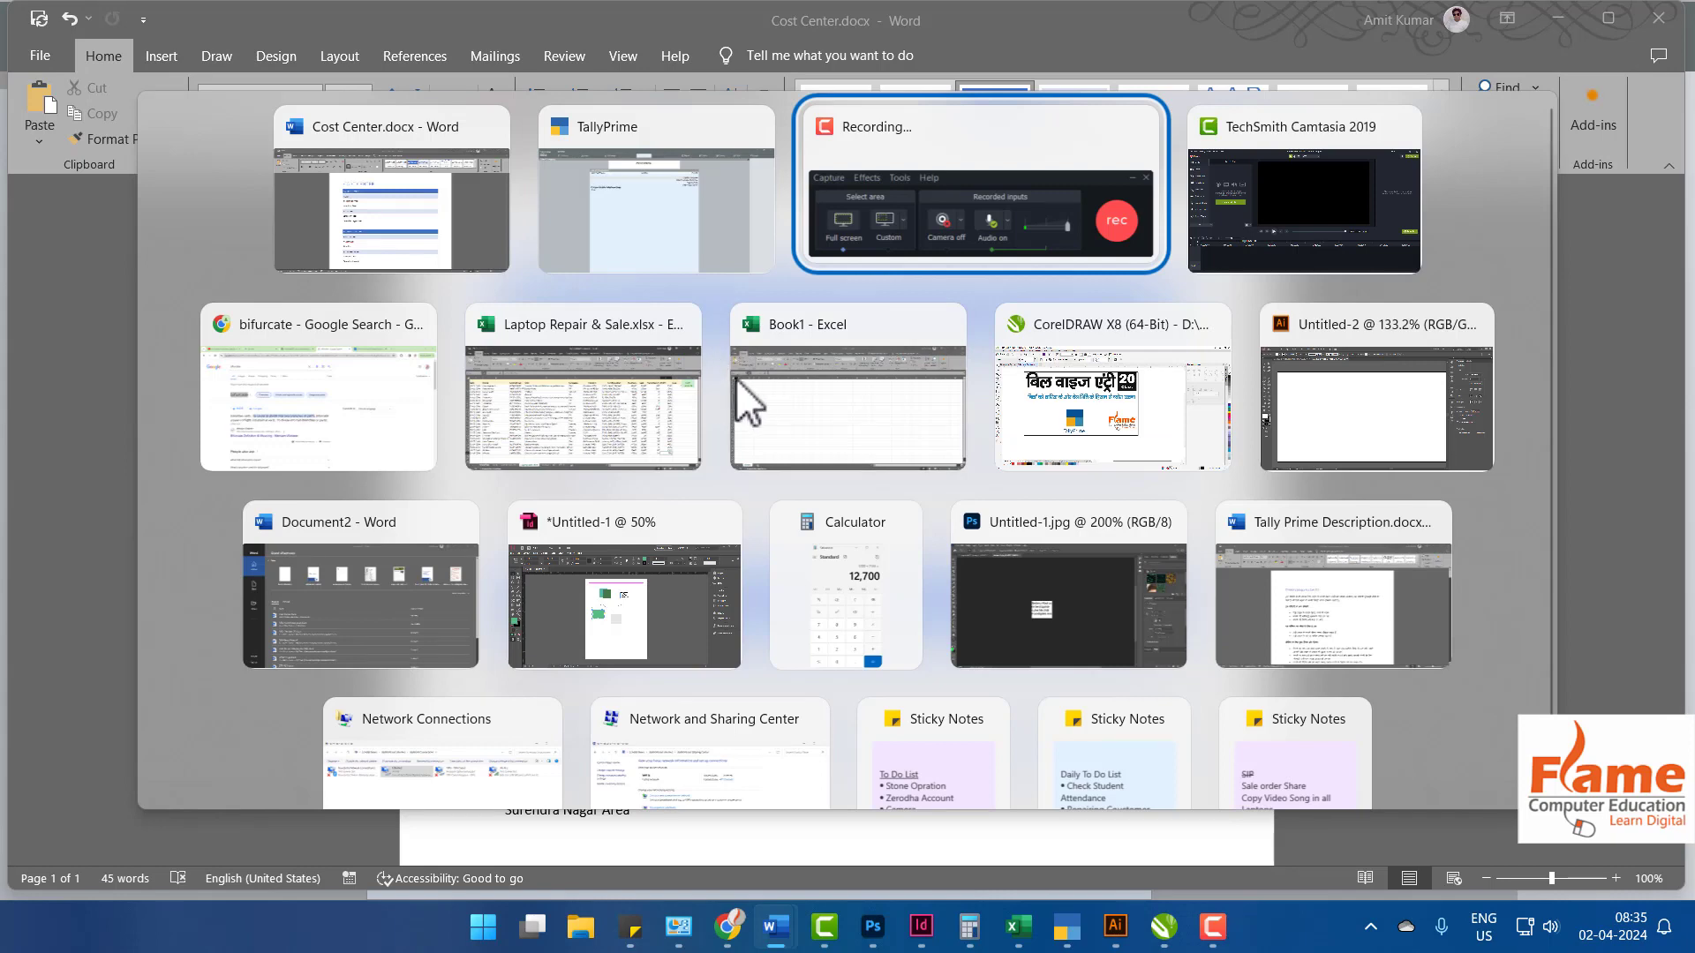
left_click(659, 230)
key("Return")
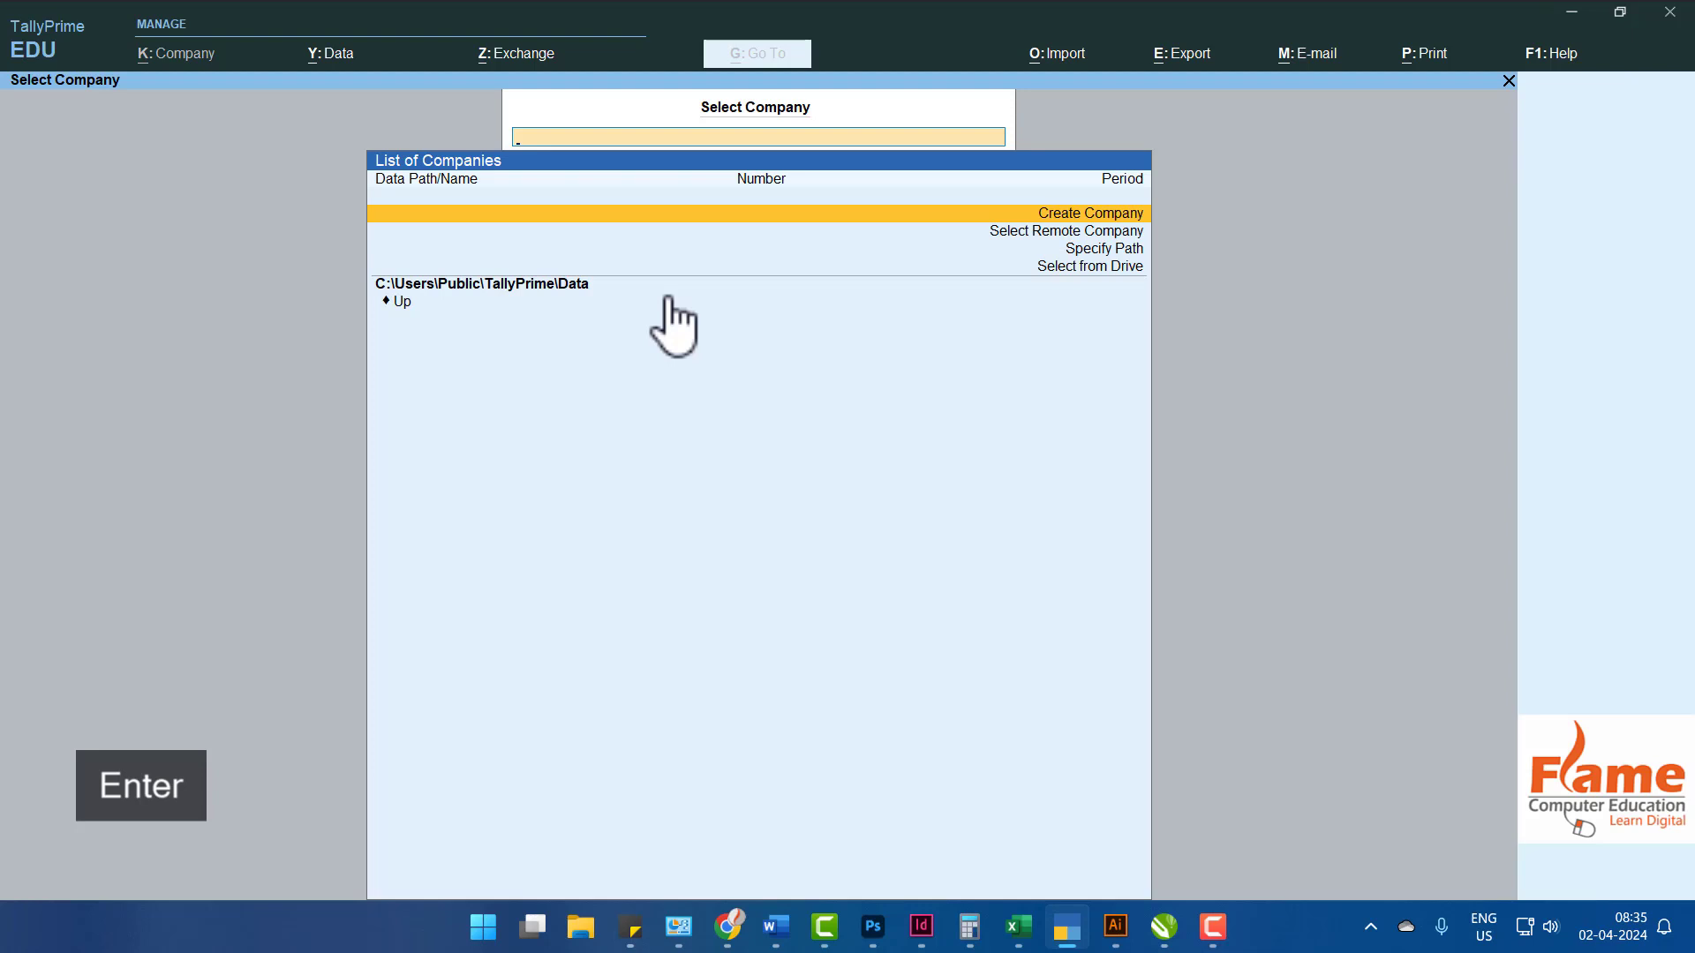
key("Return")
type("Cost Center")
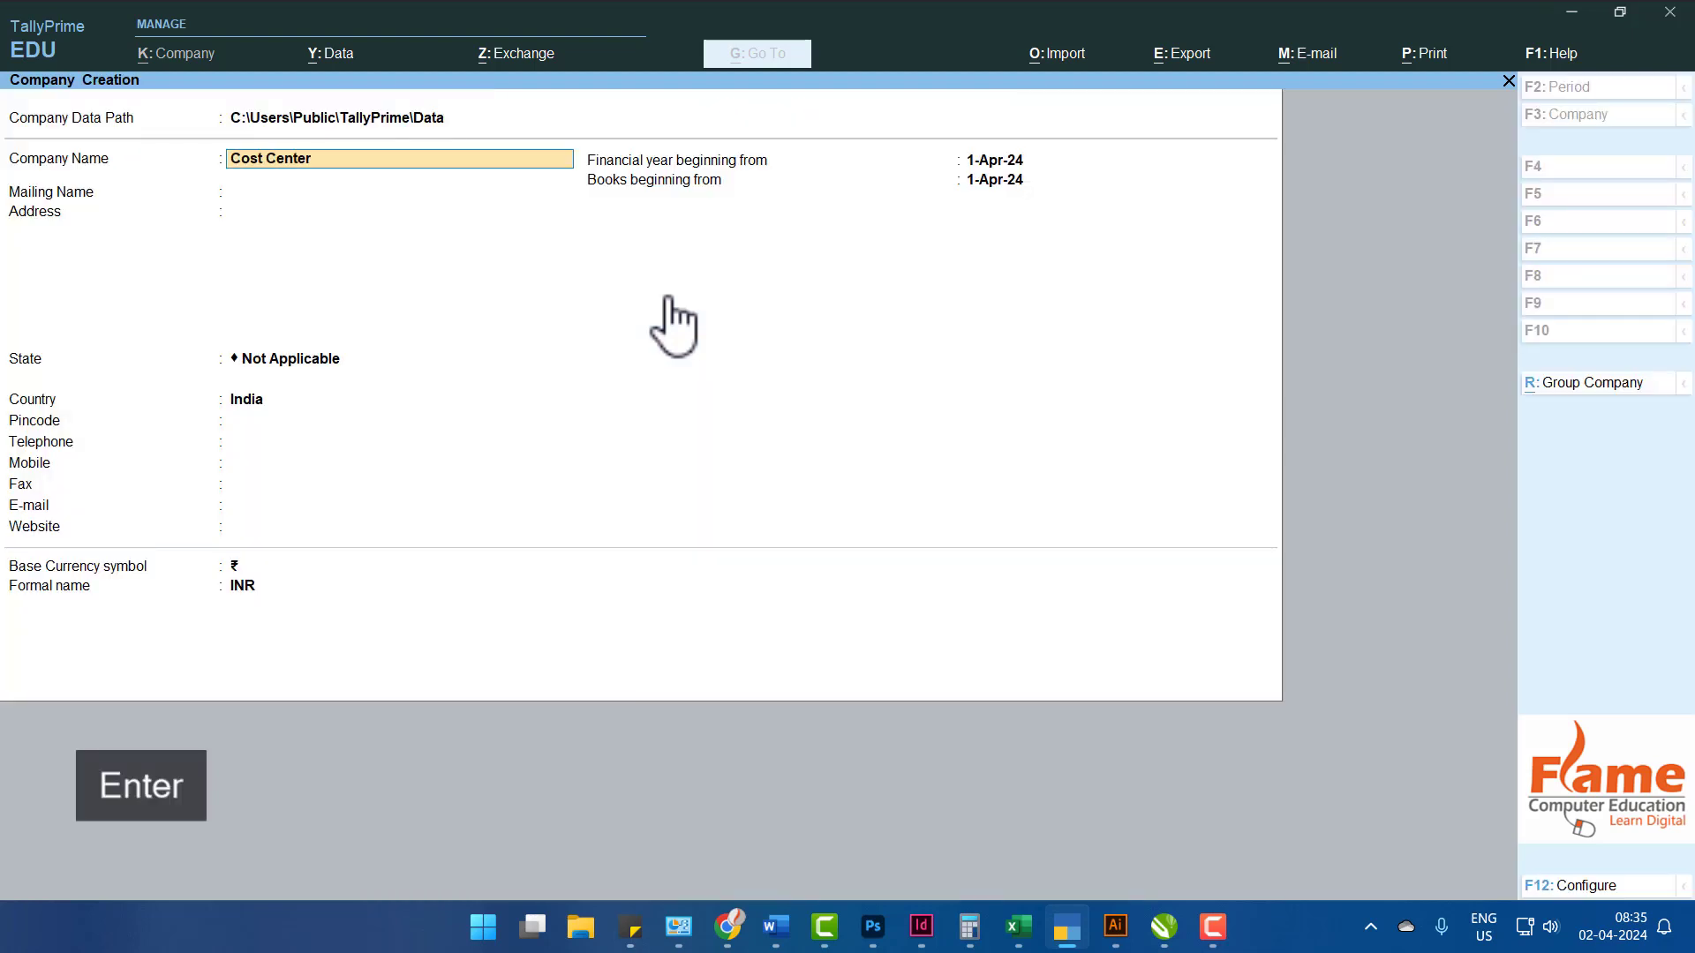
key("Return")
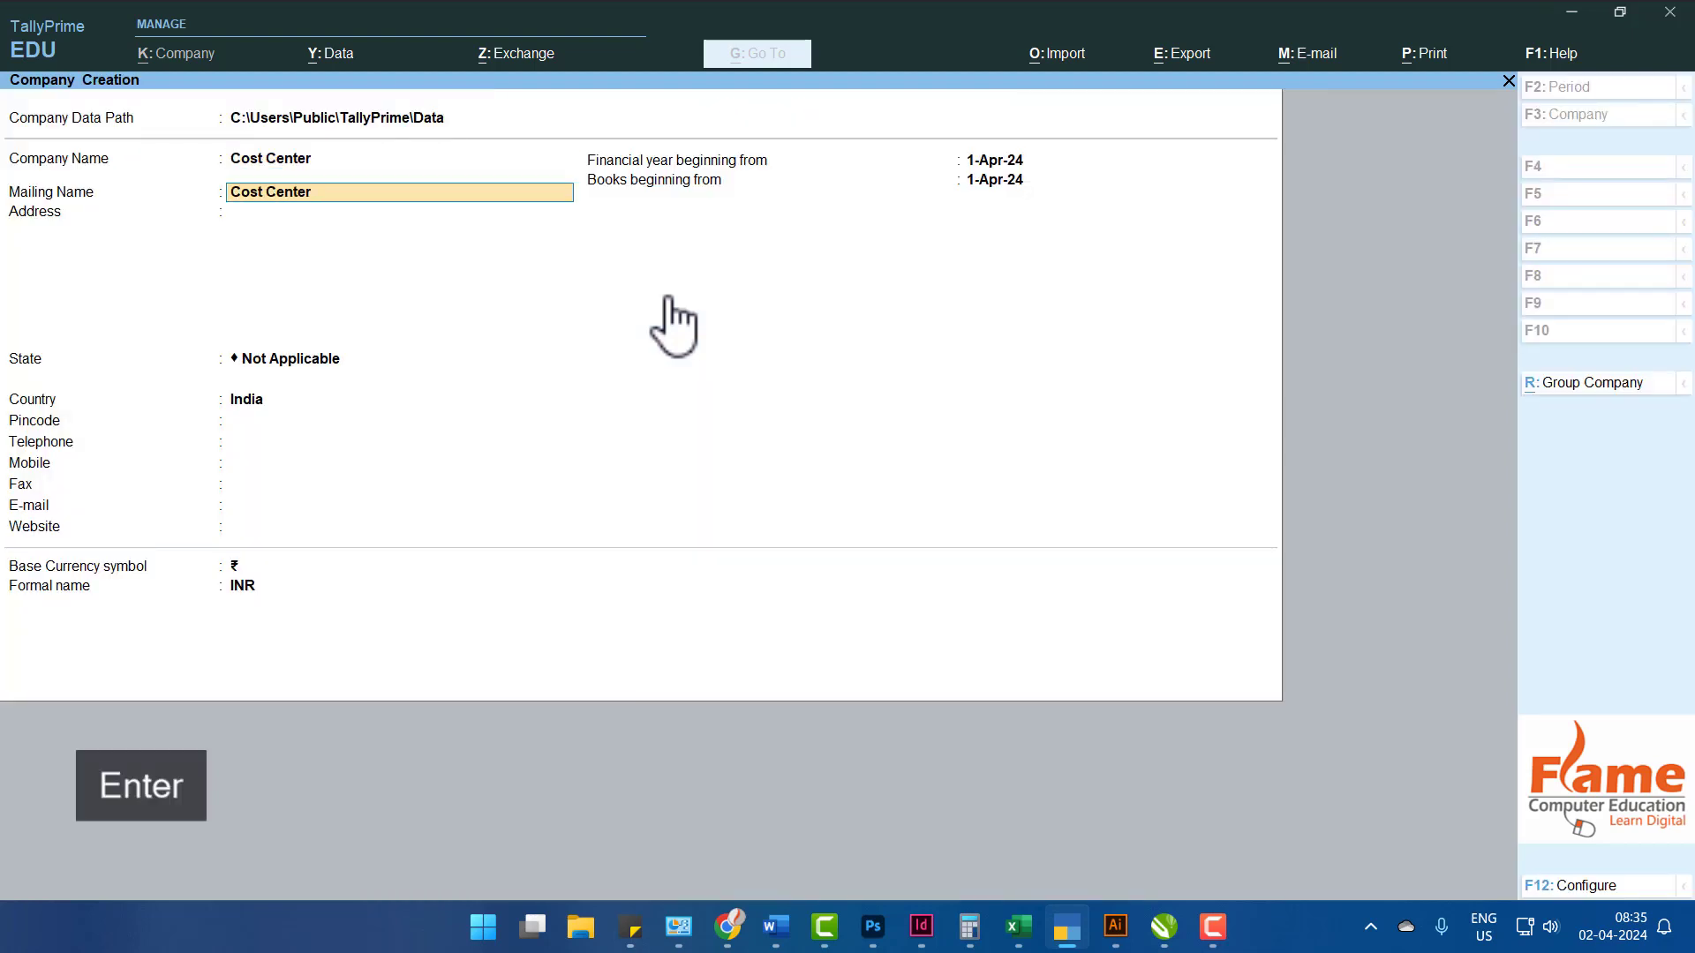
key("Return")
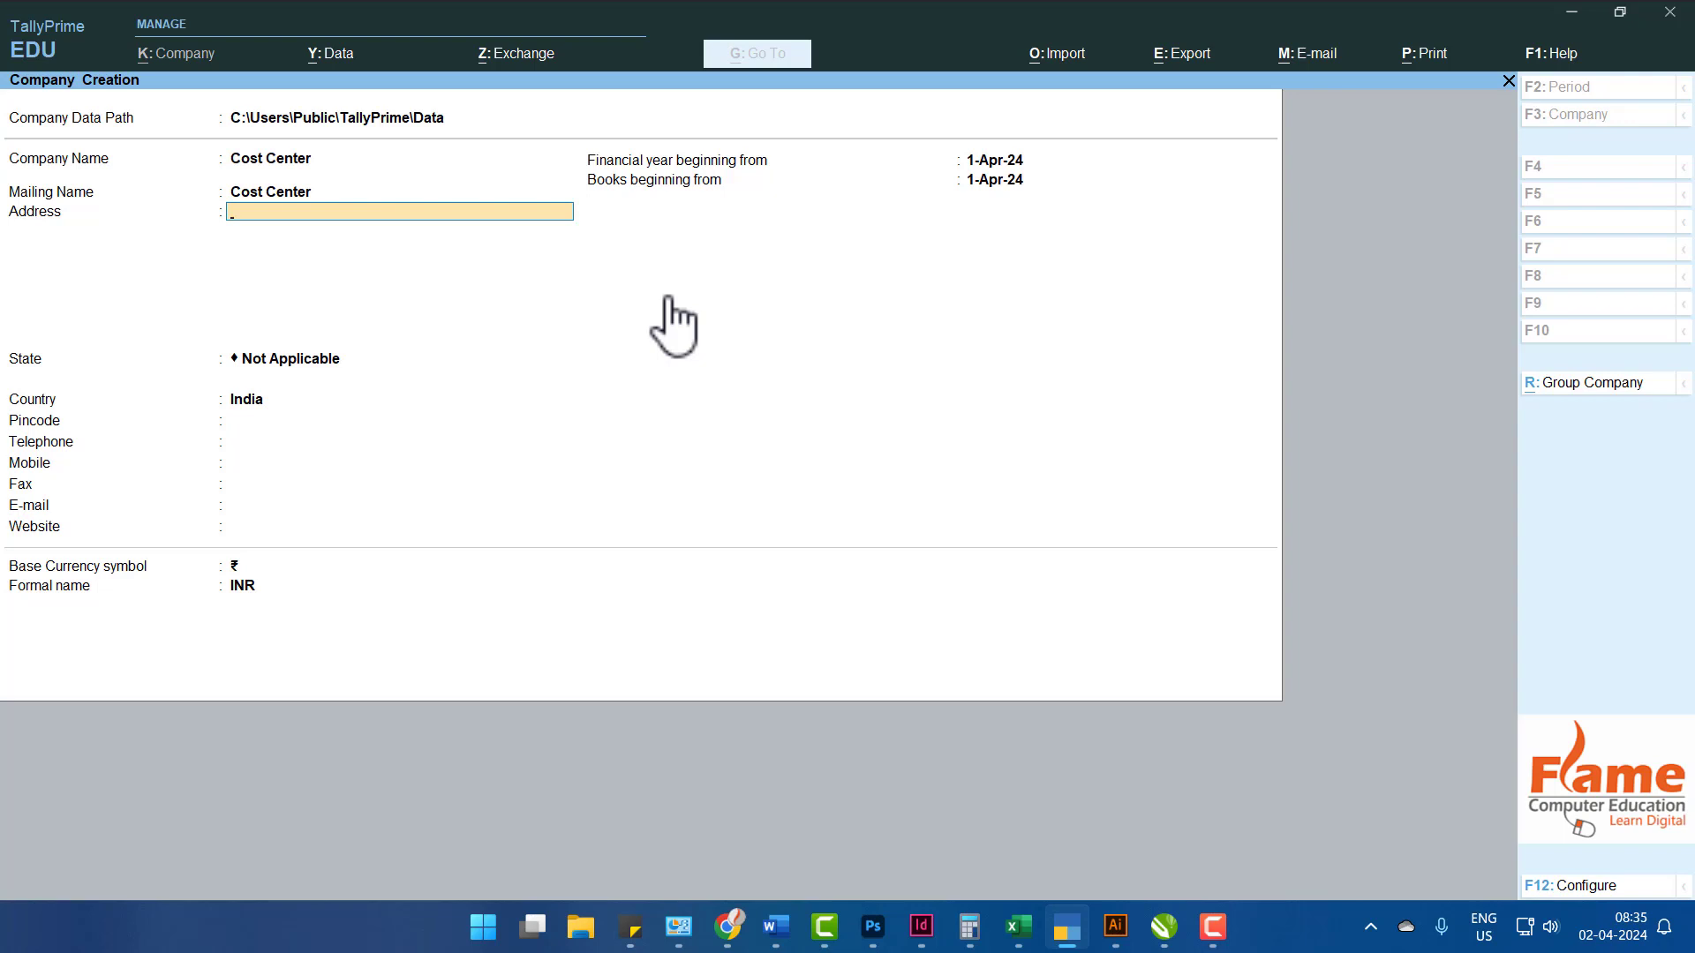
key("ctrl+a")
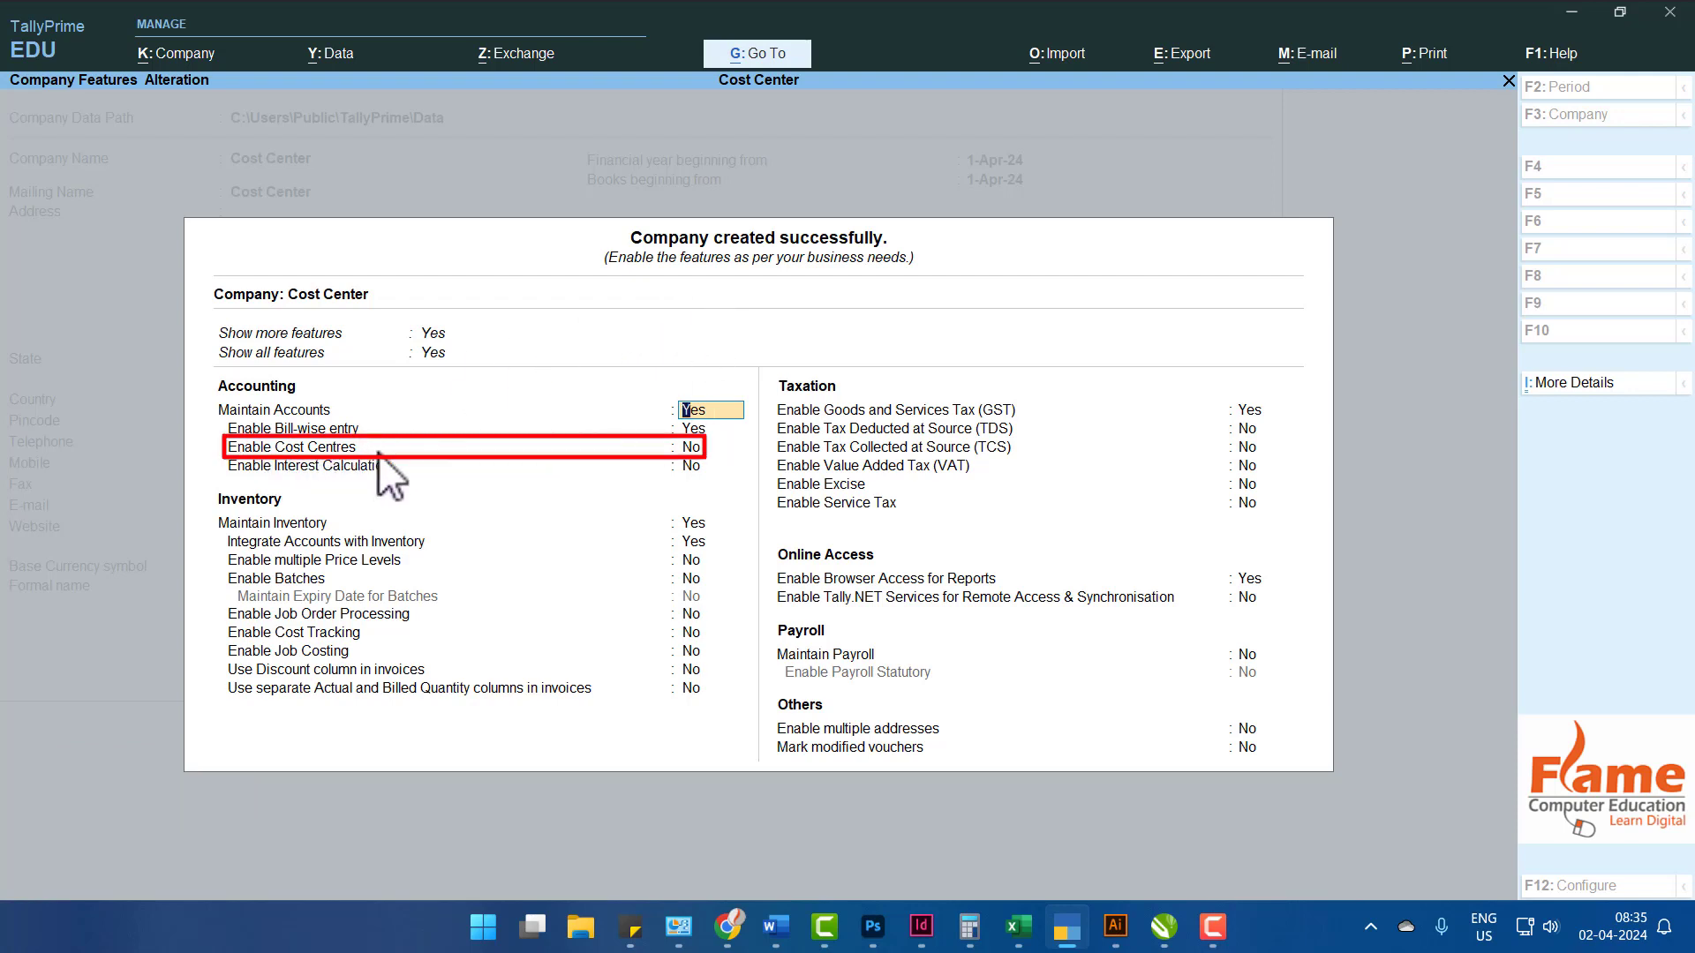
Enable Cost Centres in the new company's features and save the feature settings.
key("Return")
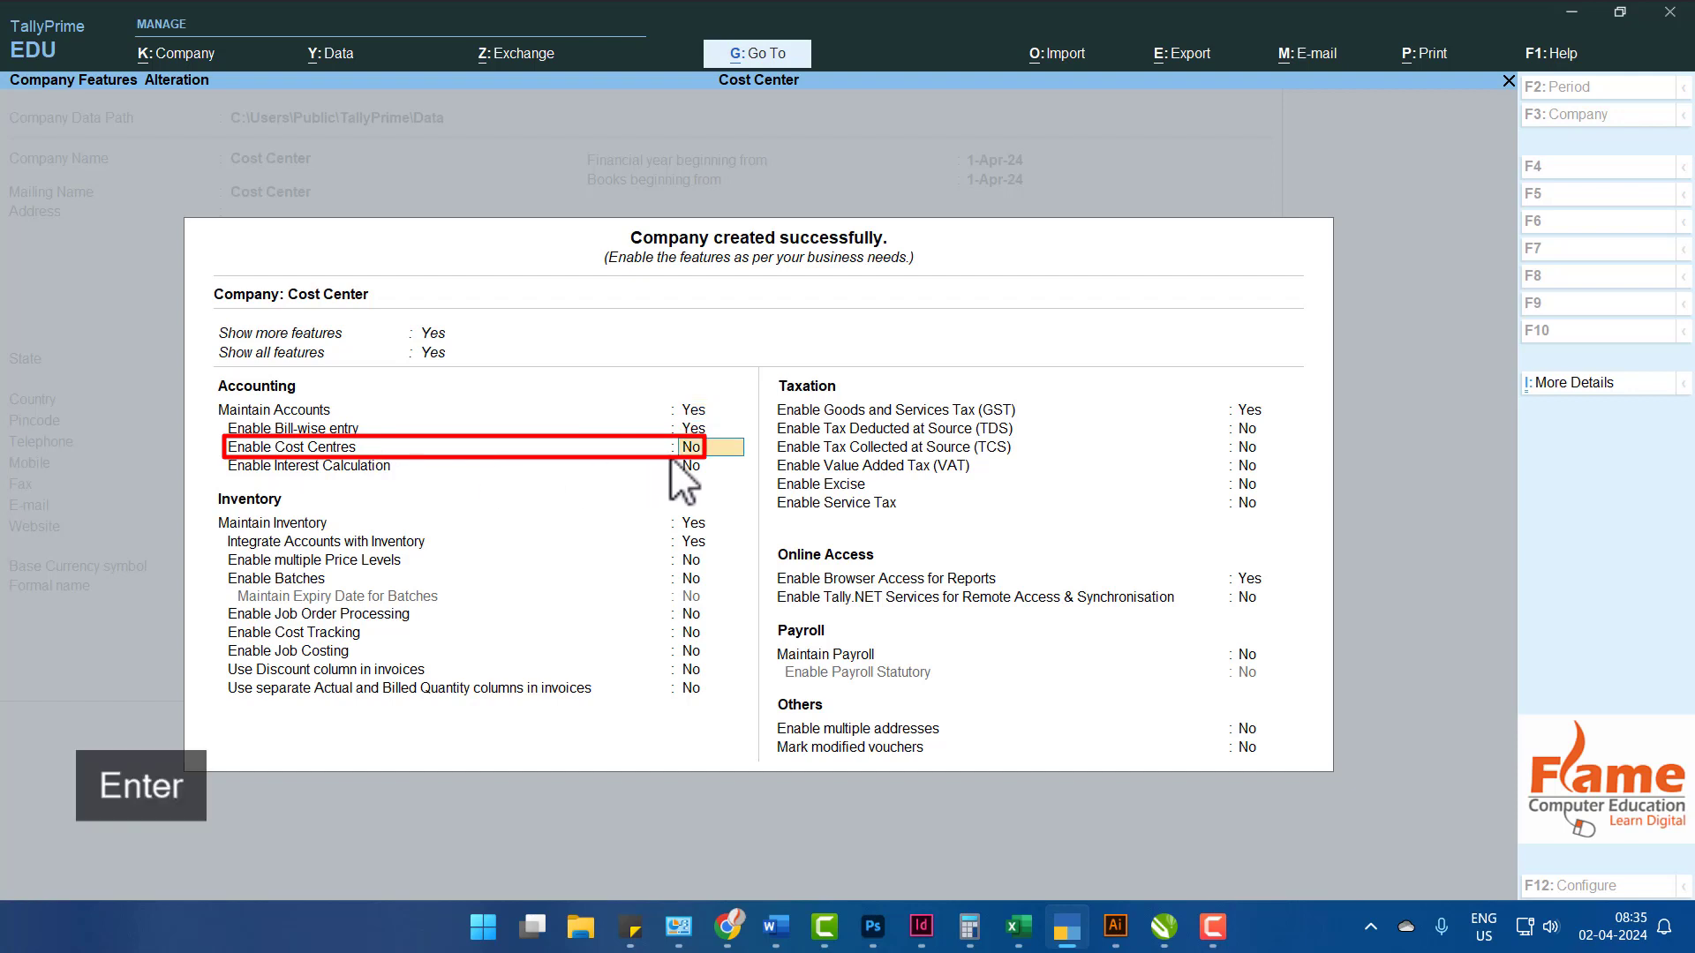
type("y")
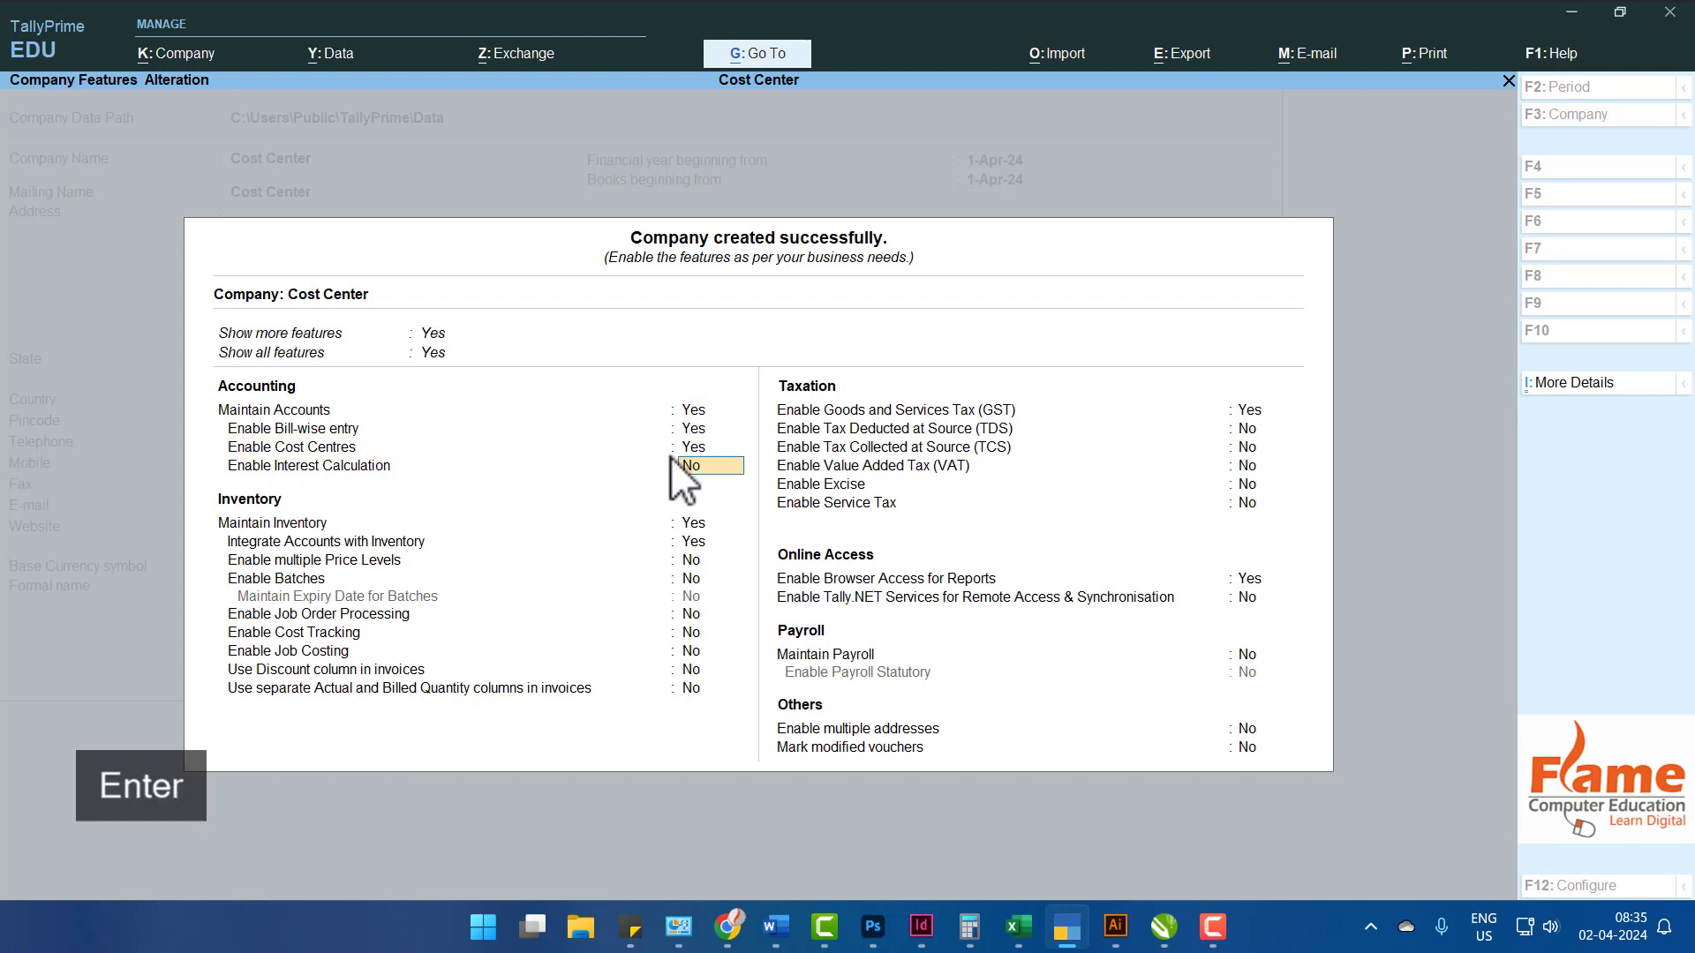
key("ctrl+a")
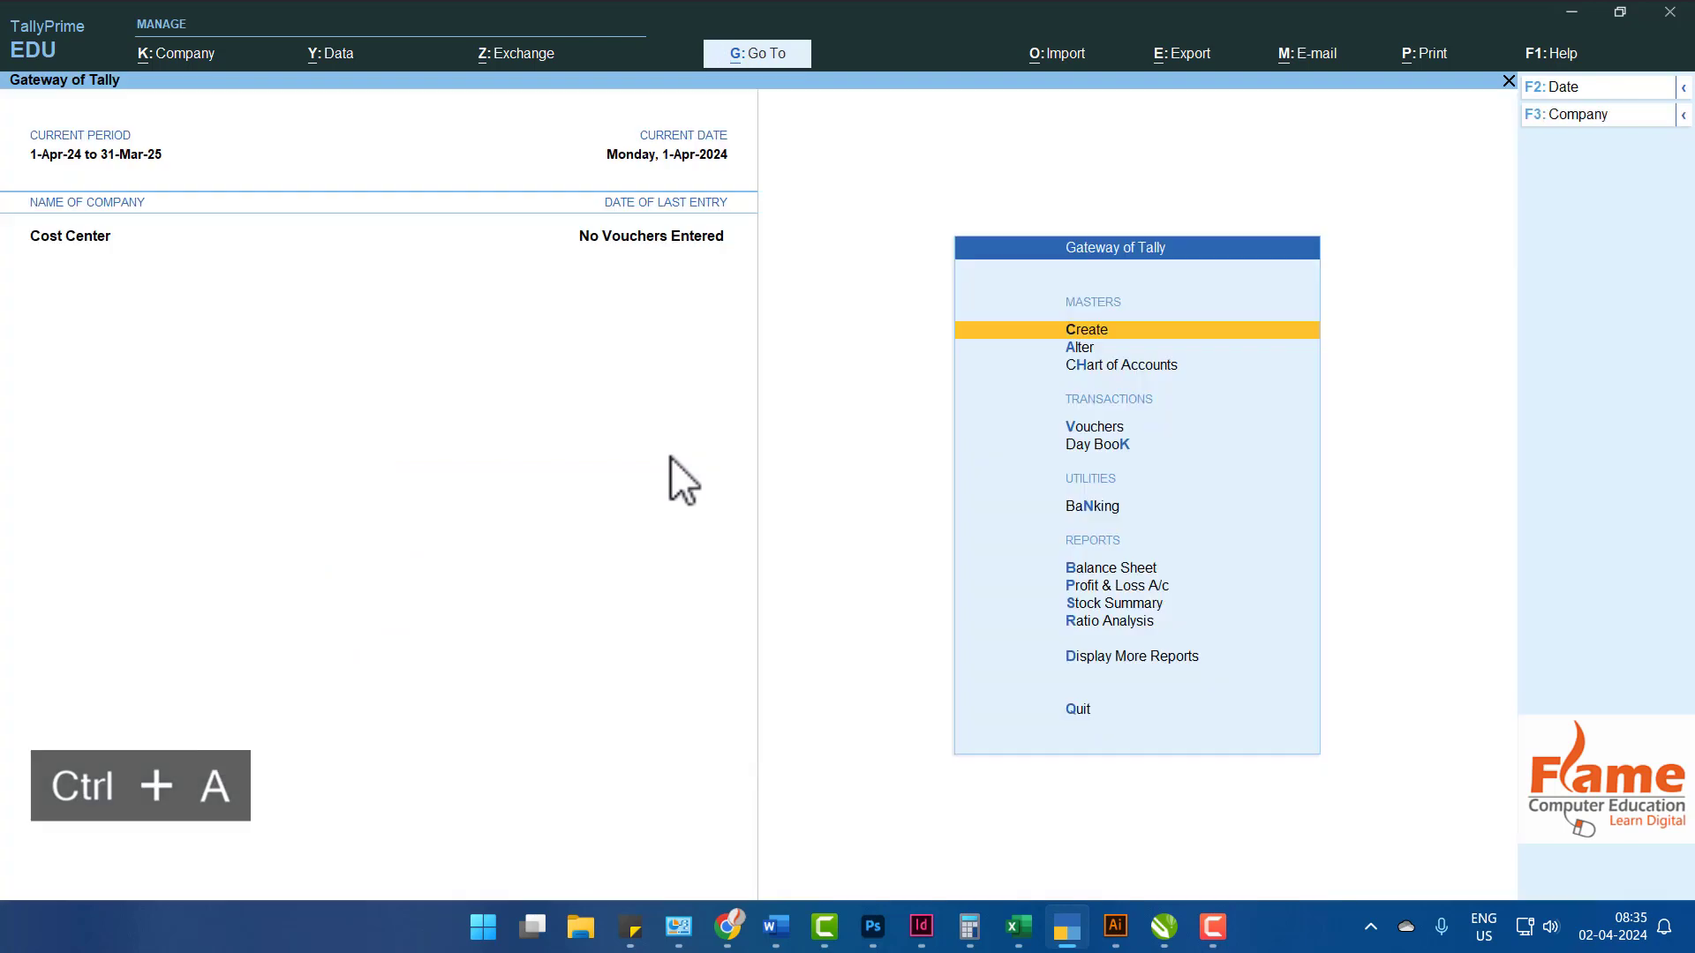
Start a new ledger named Advertisment Expences under Indirect Expenses.
key("Return")
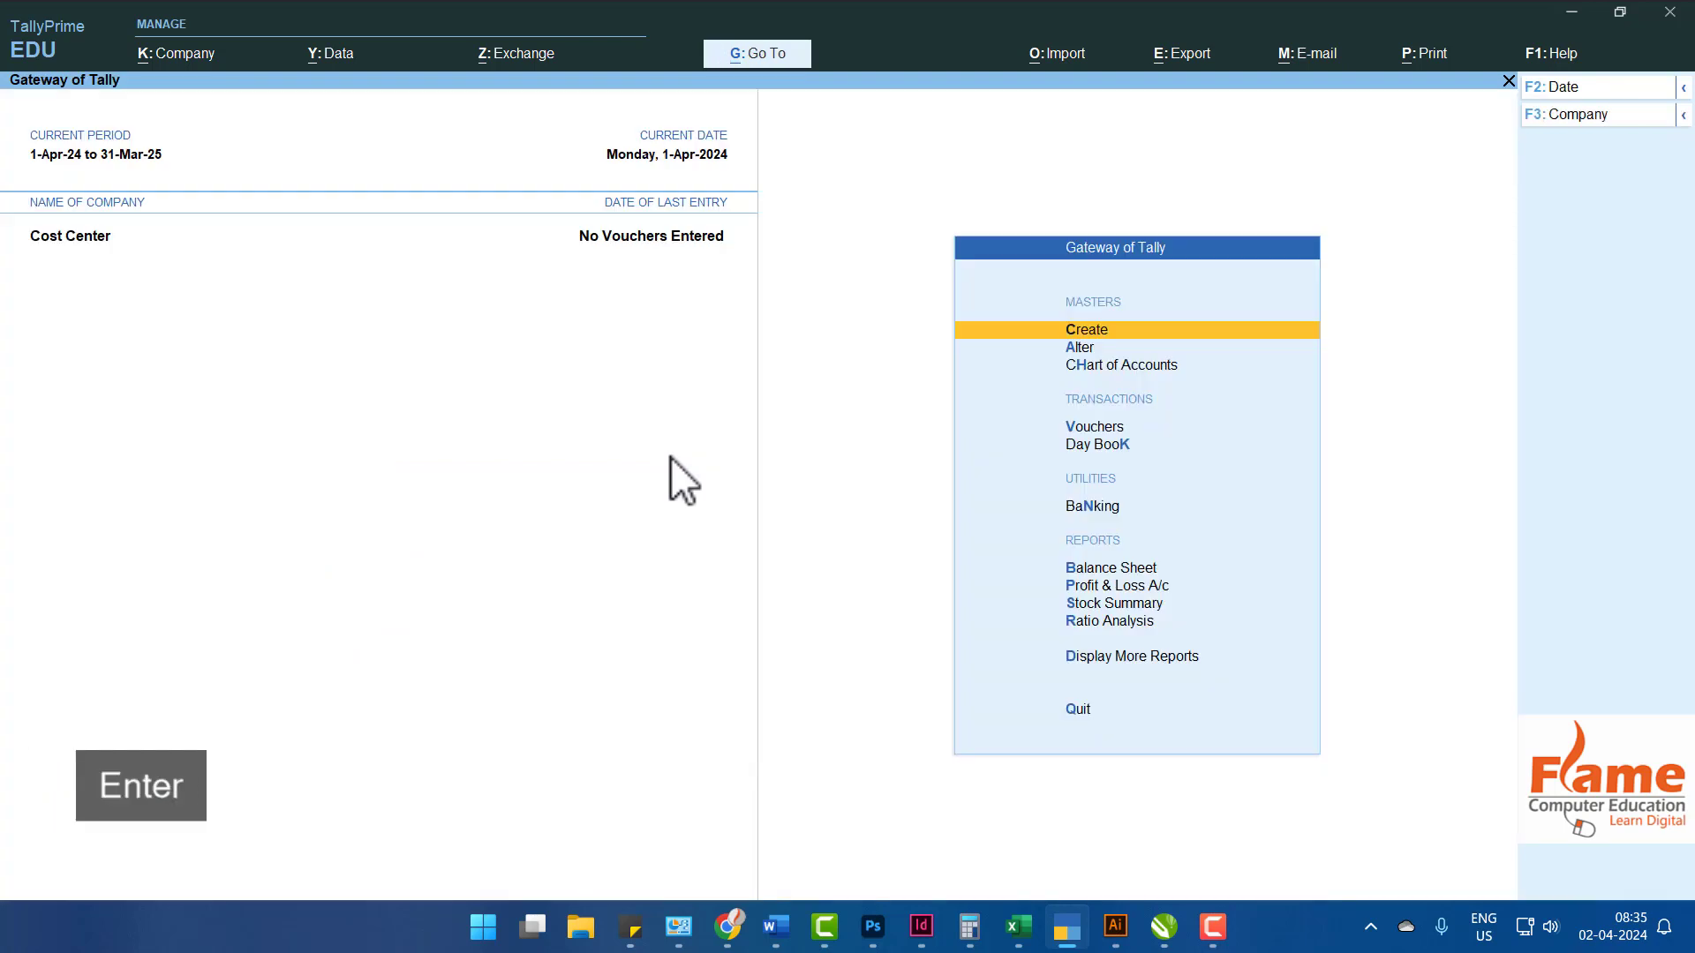
key("Down")
key("Return")
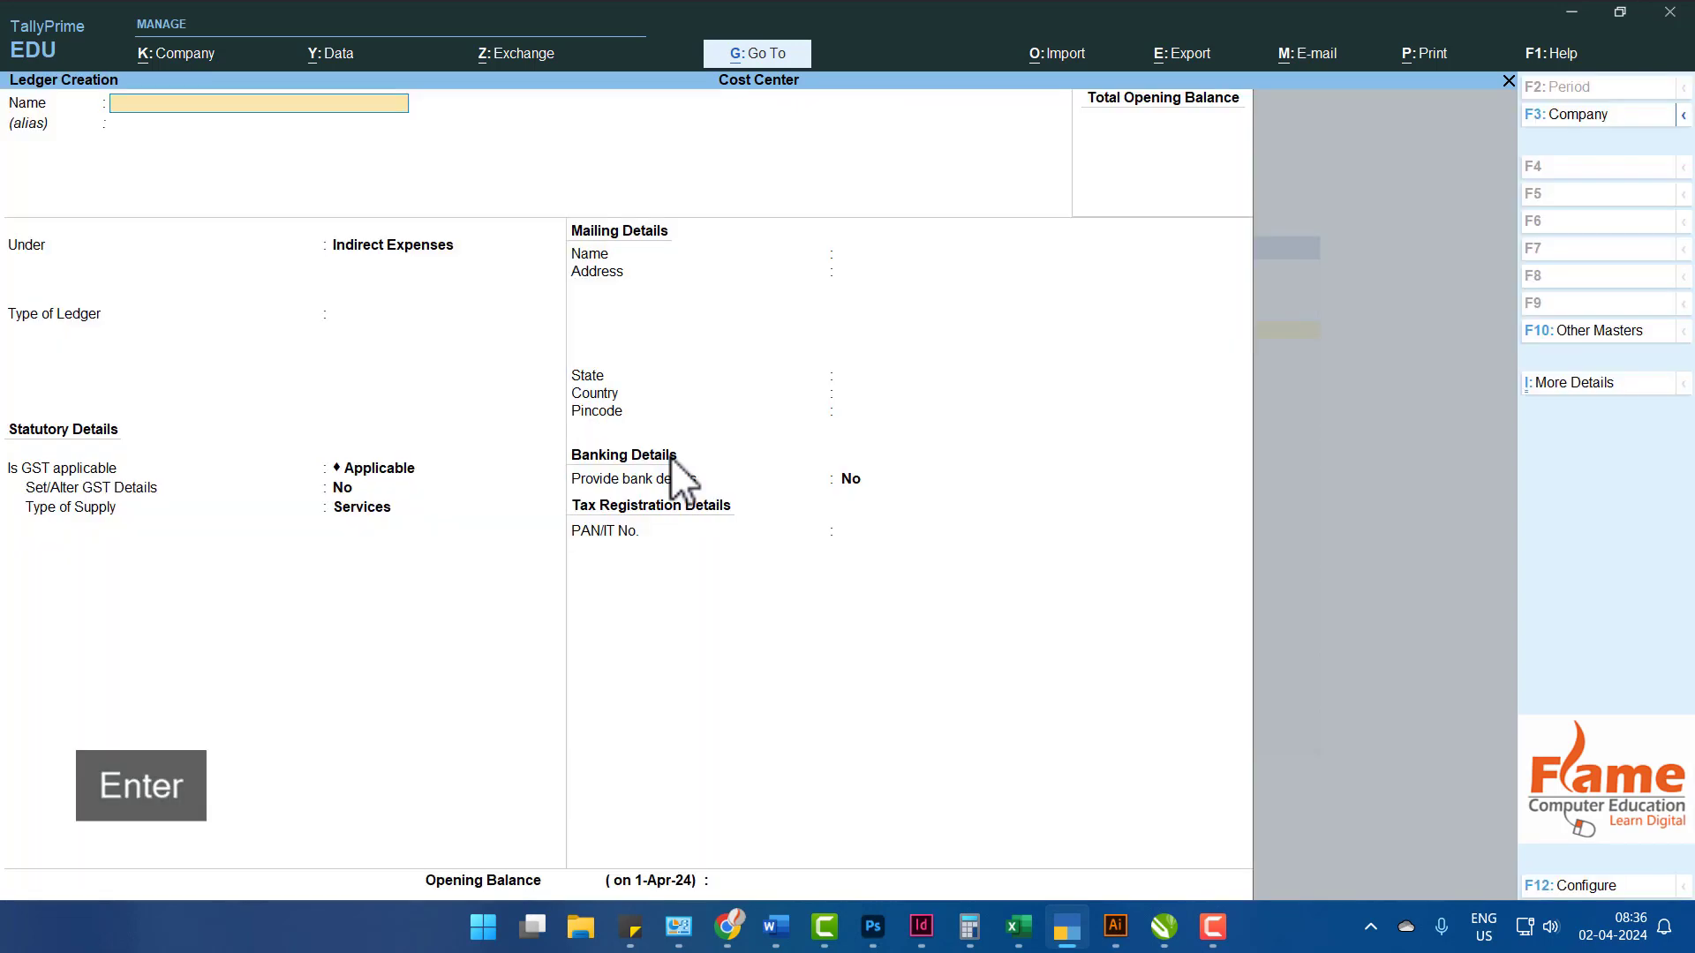
type("Advertisment")
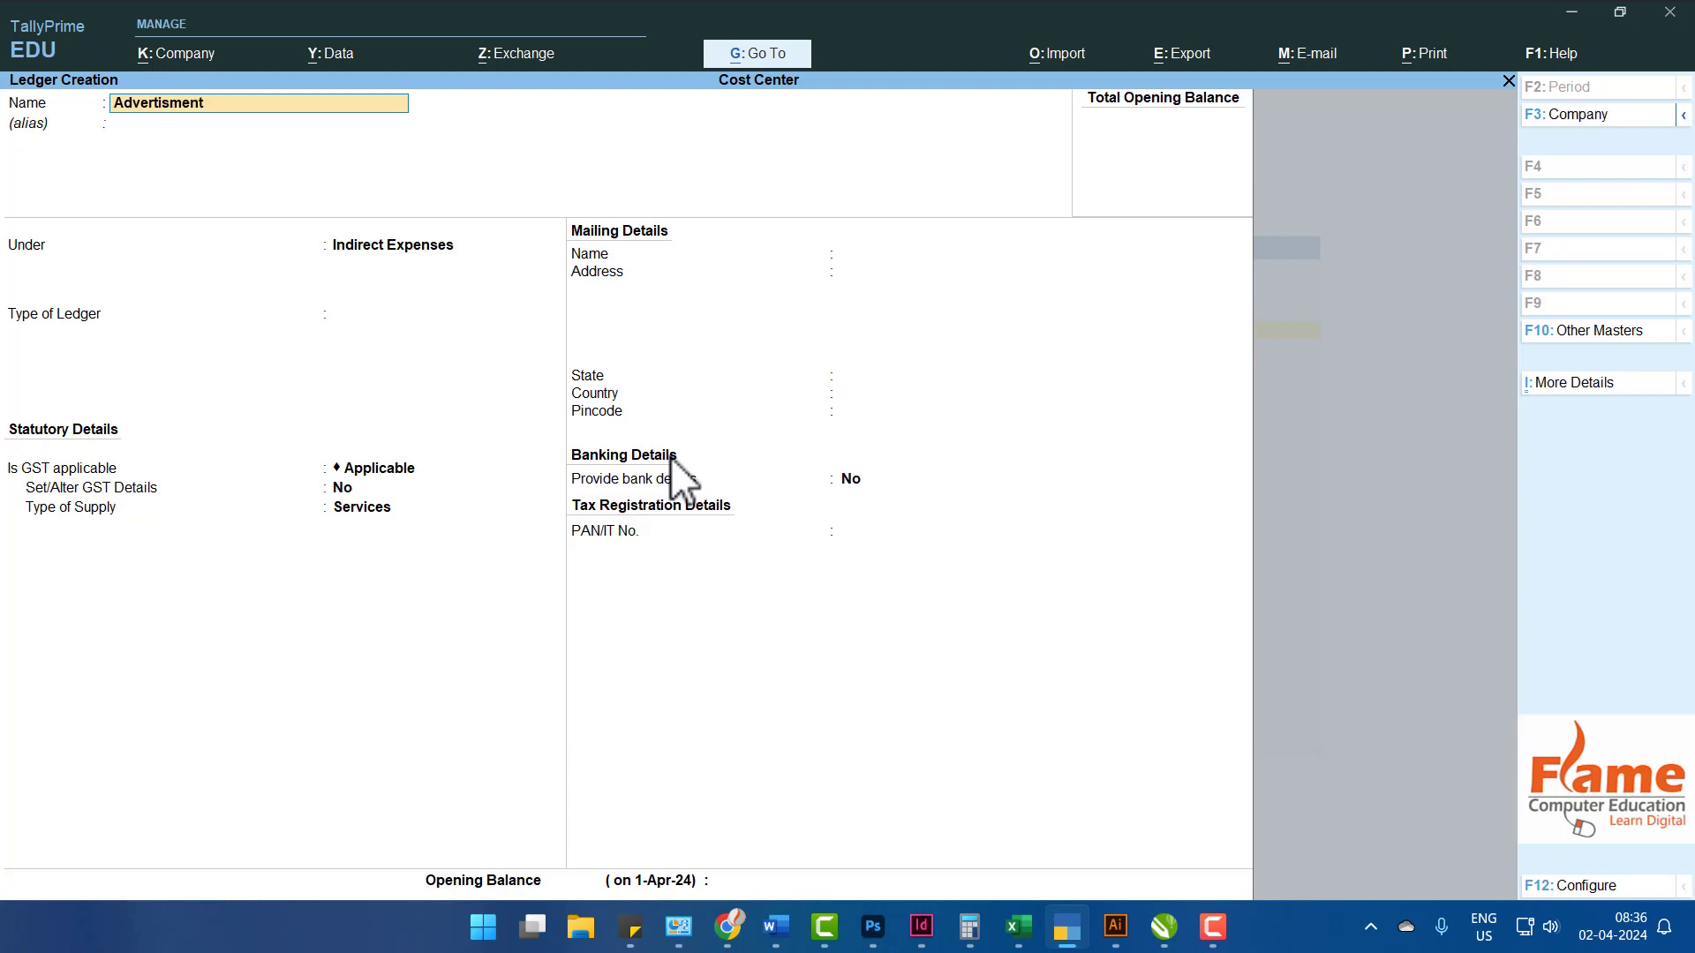
type(" Expences")
key("Return")
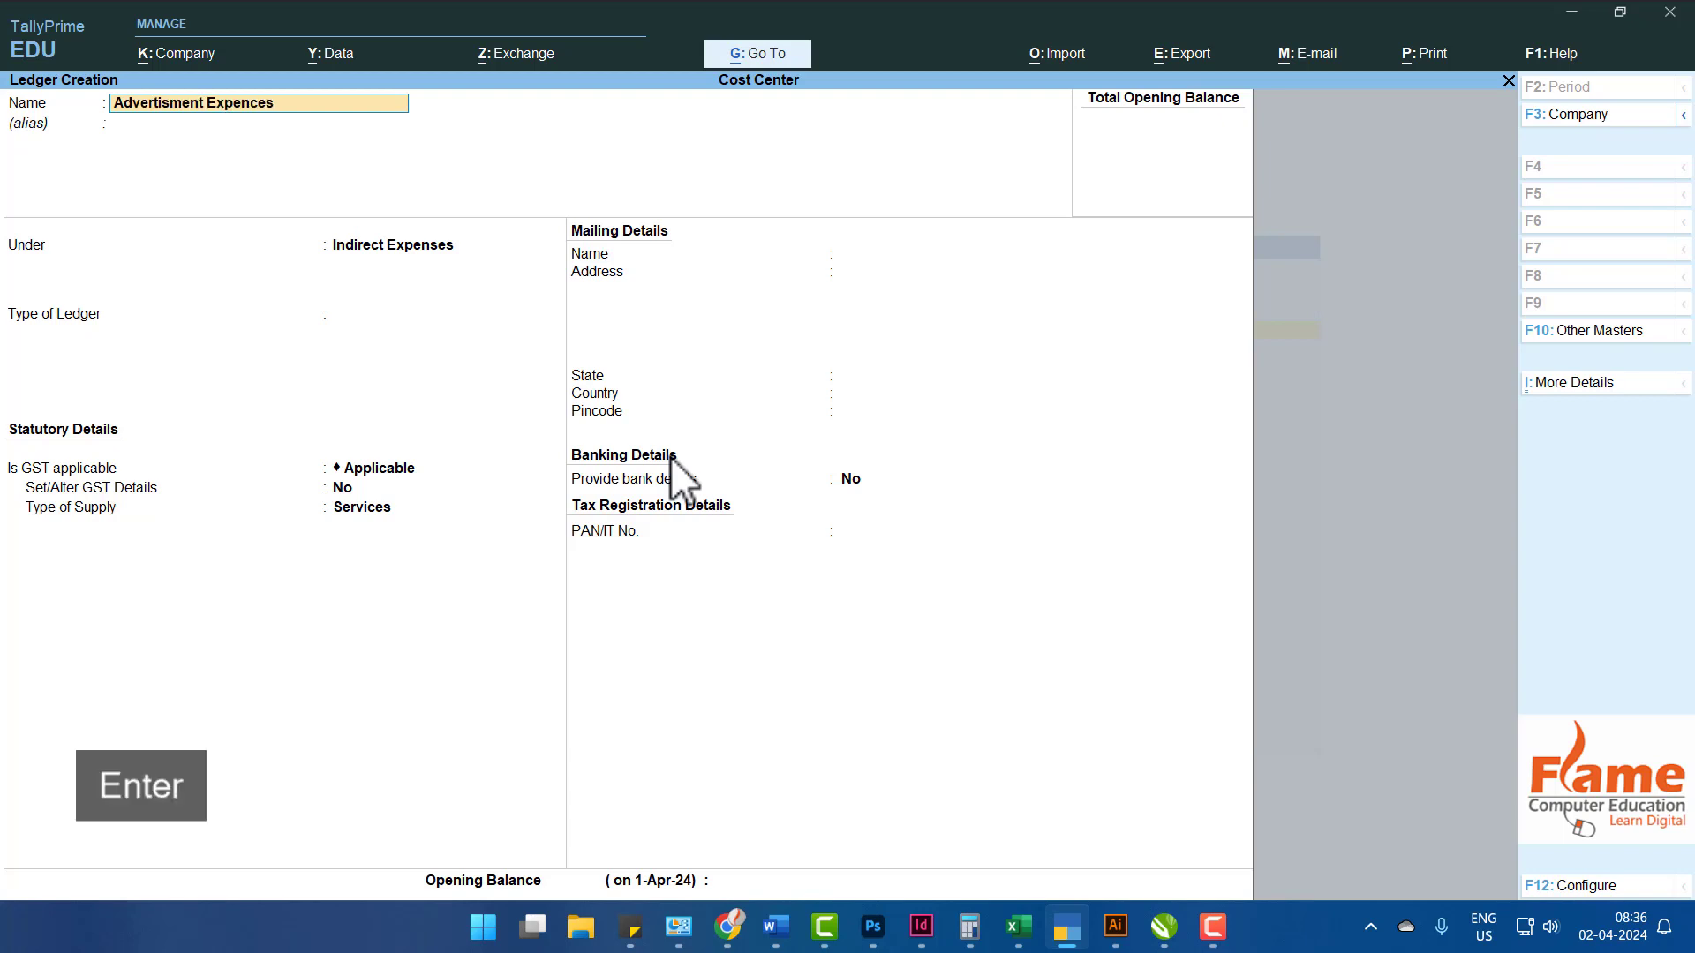
key("Return")
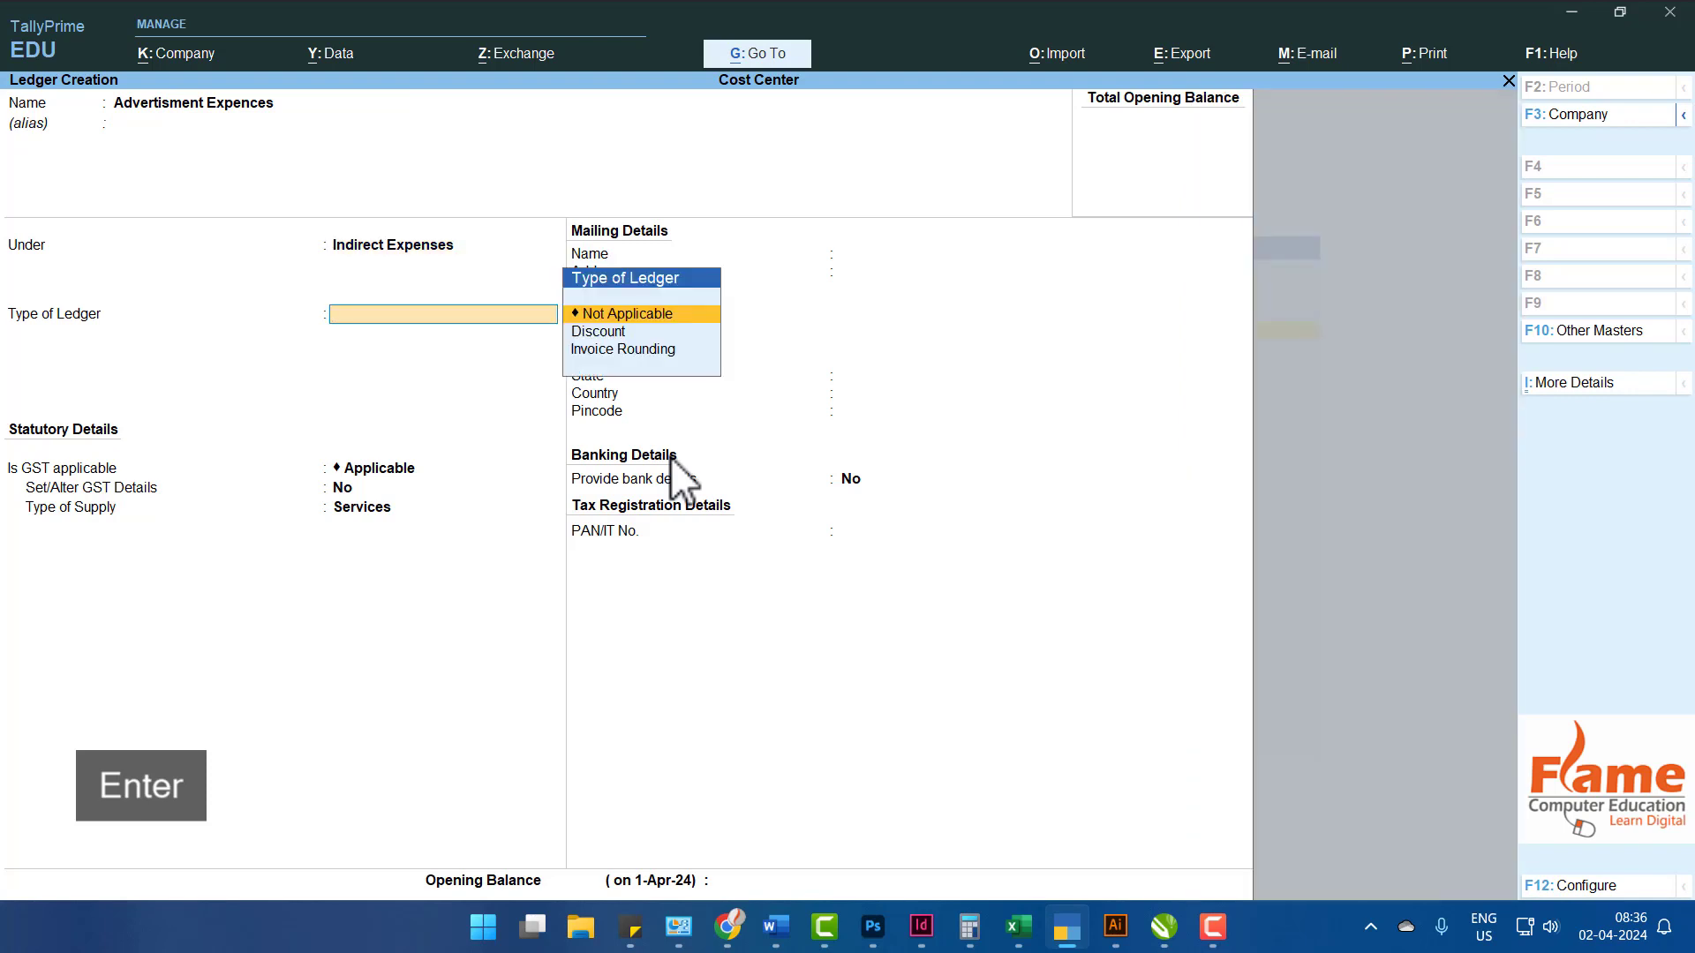
Set the ledger's type and GST applicability to Not Applicable, save it and leave ledger creation.
key("Return")
key("BackSpace")
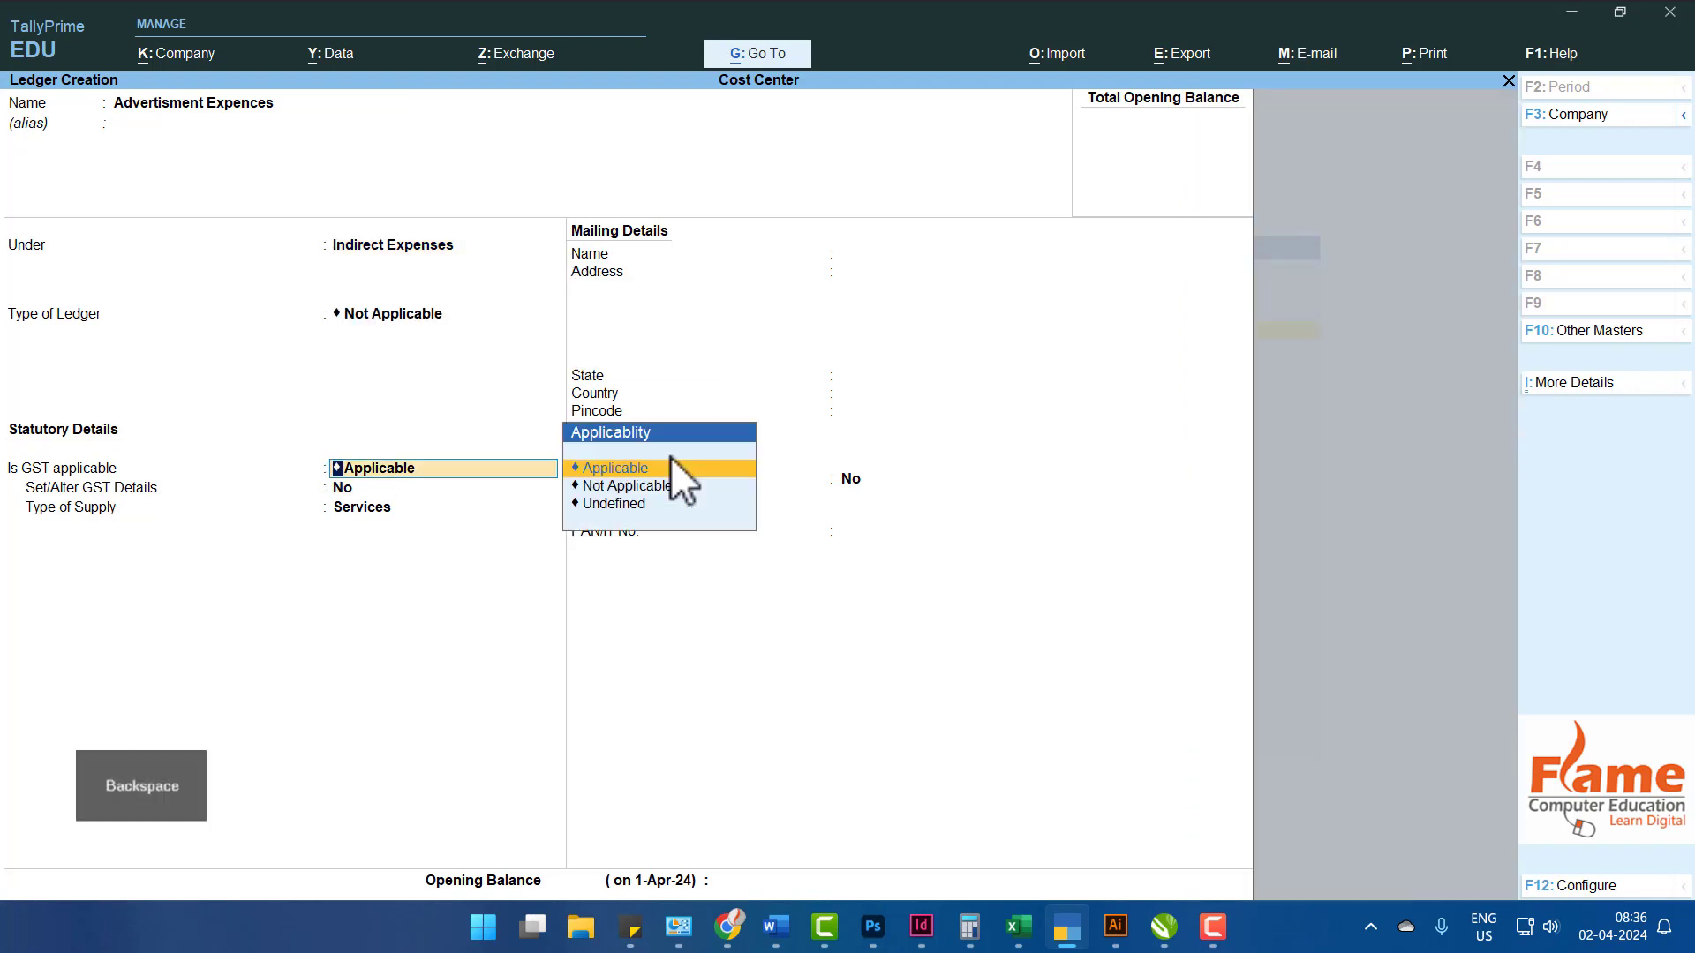
key("Down")
key("Down")
key("Up")
key("Return")
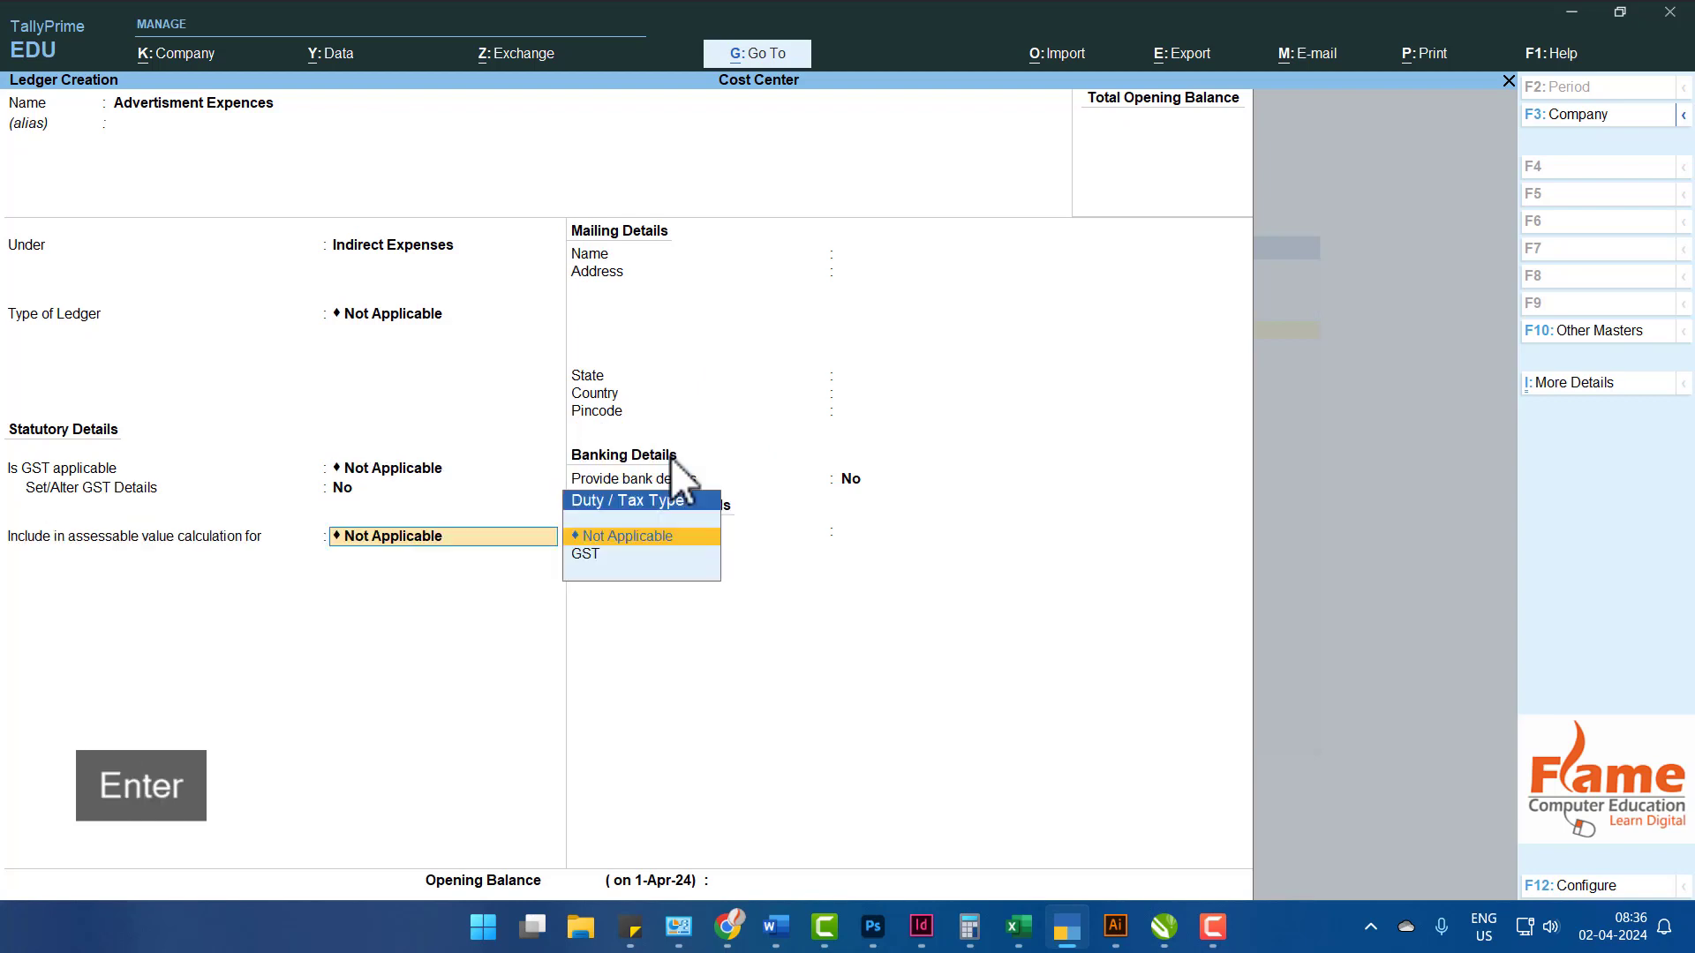
key("ctrl+a")
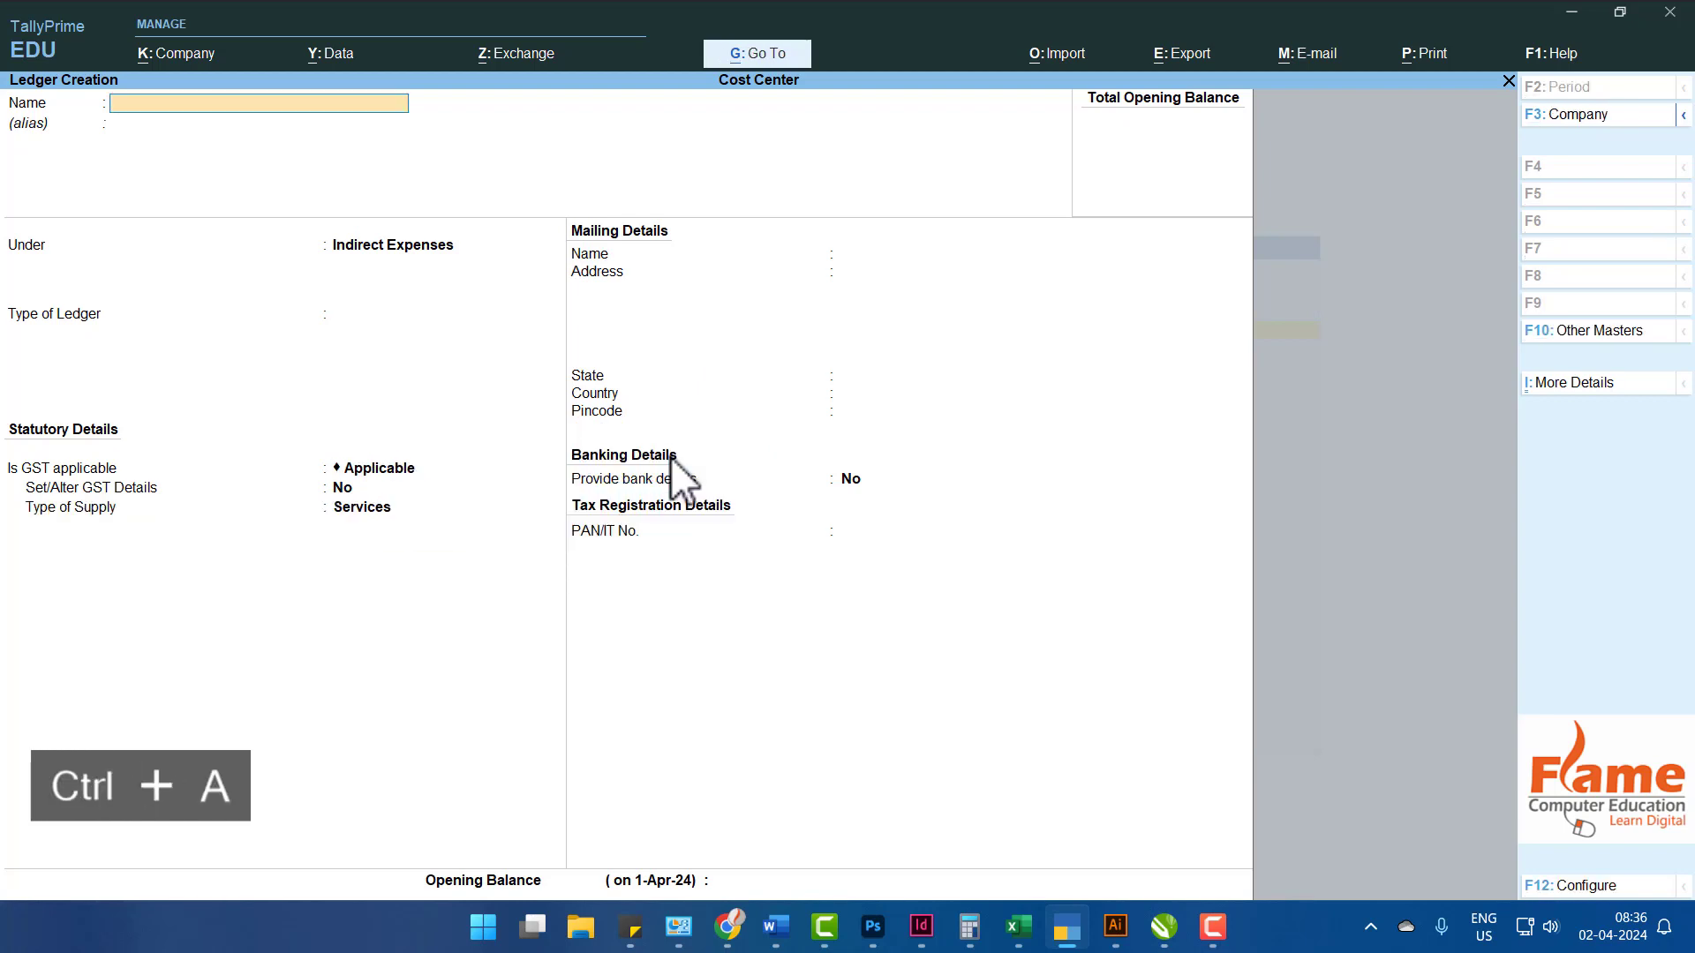
key("Escape")
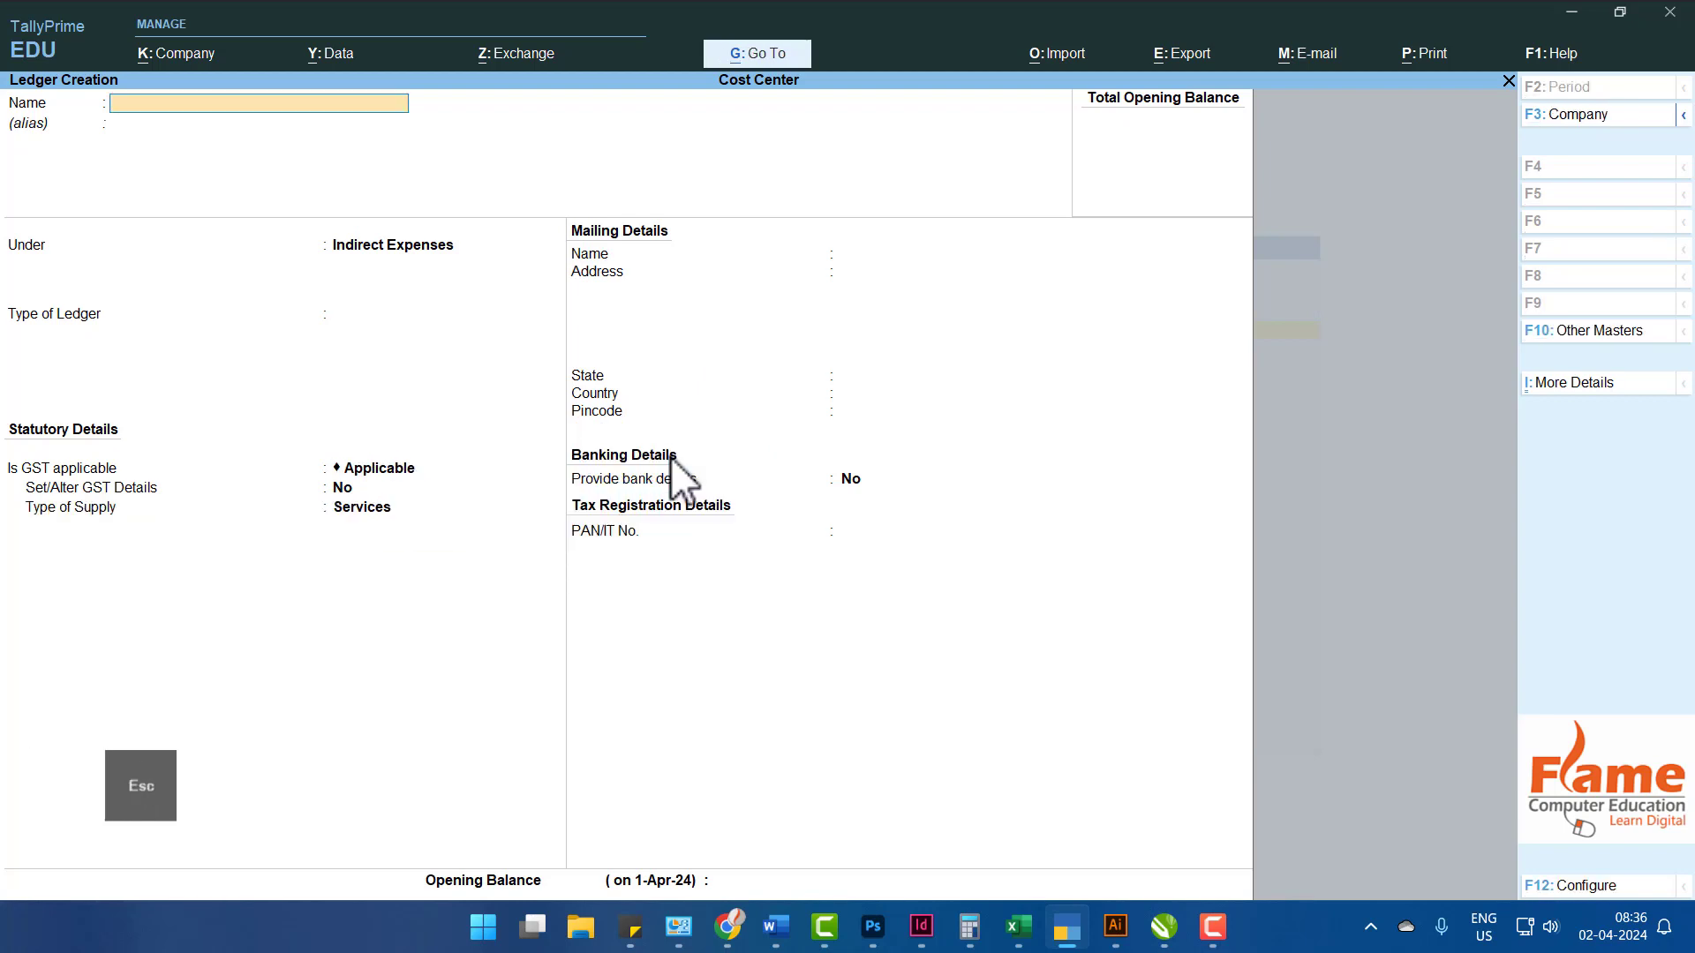
key("Escape")
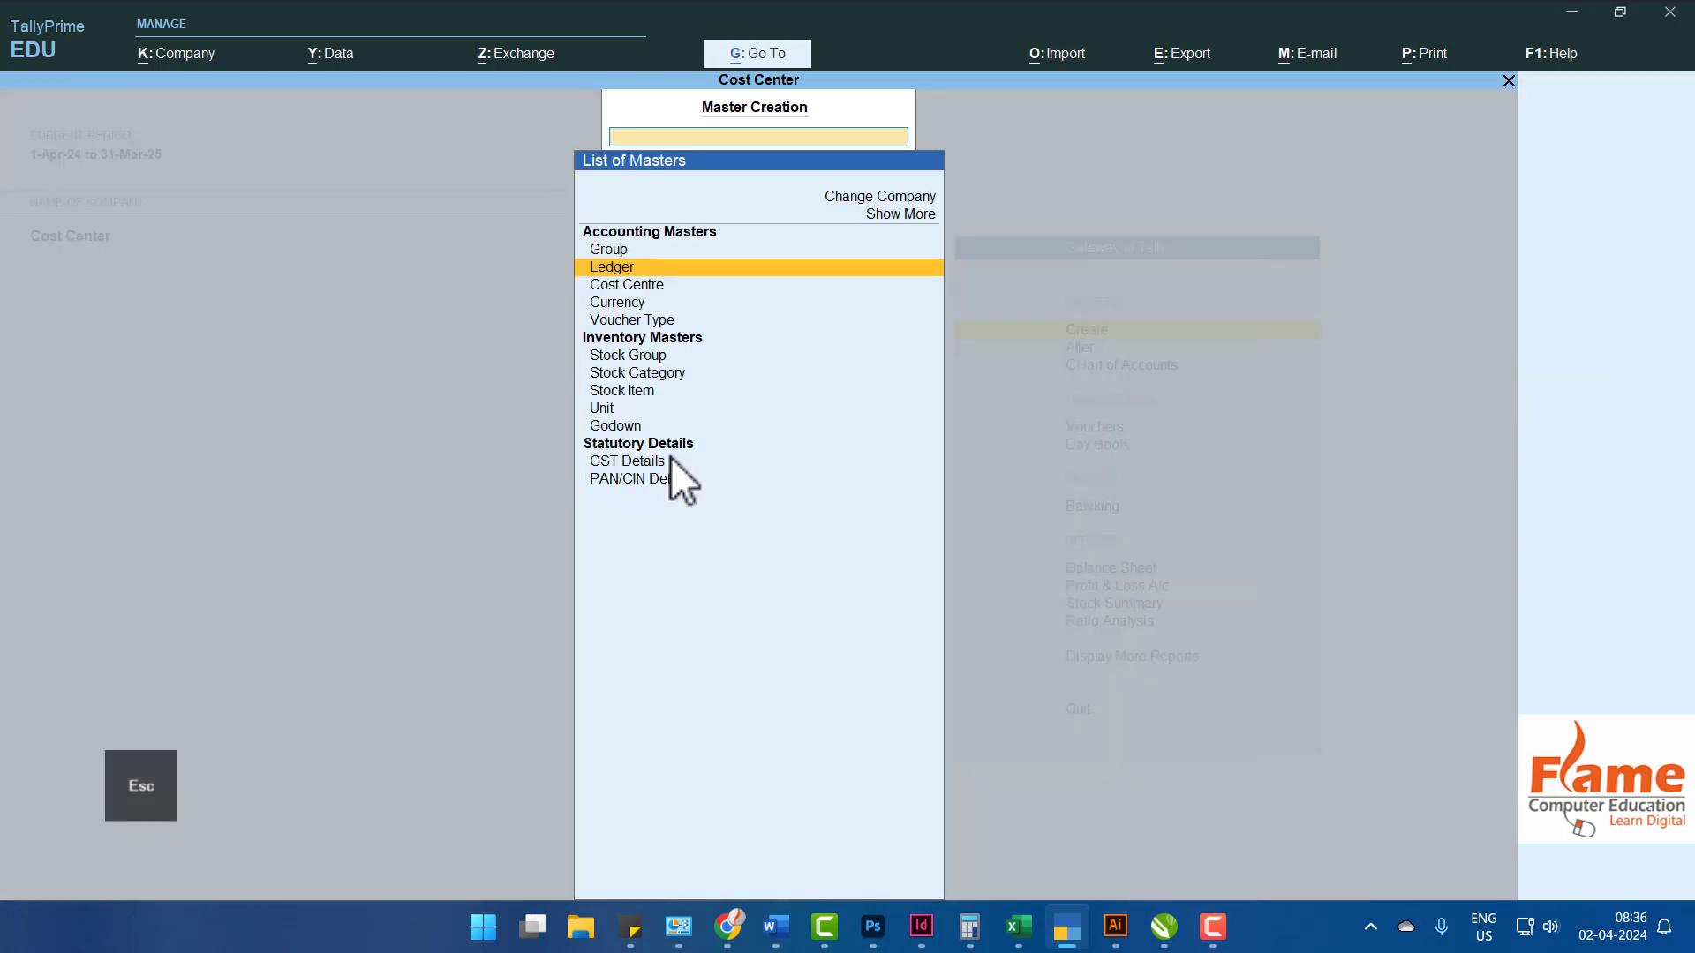
key("Return")
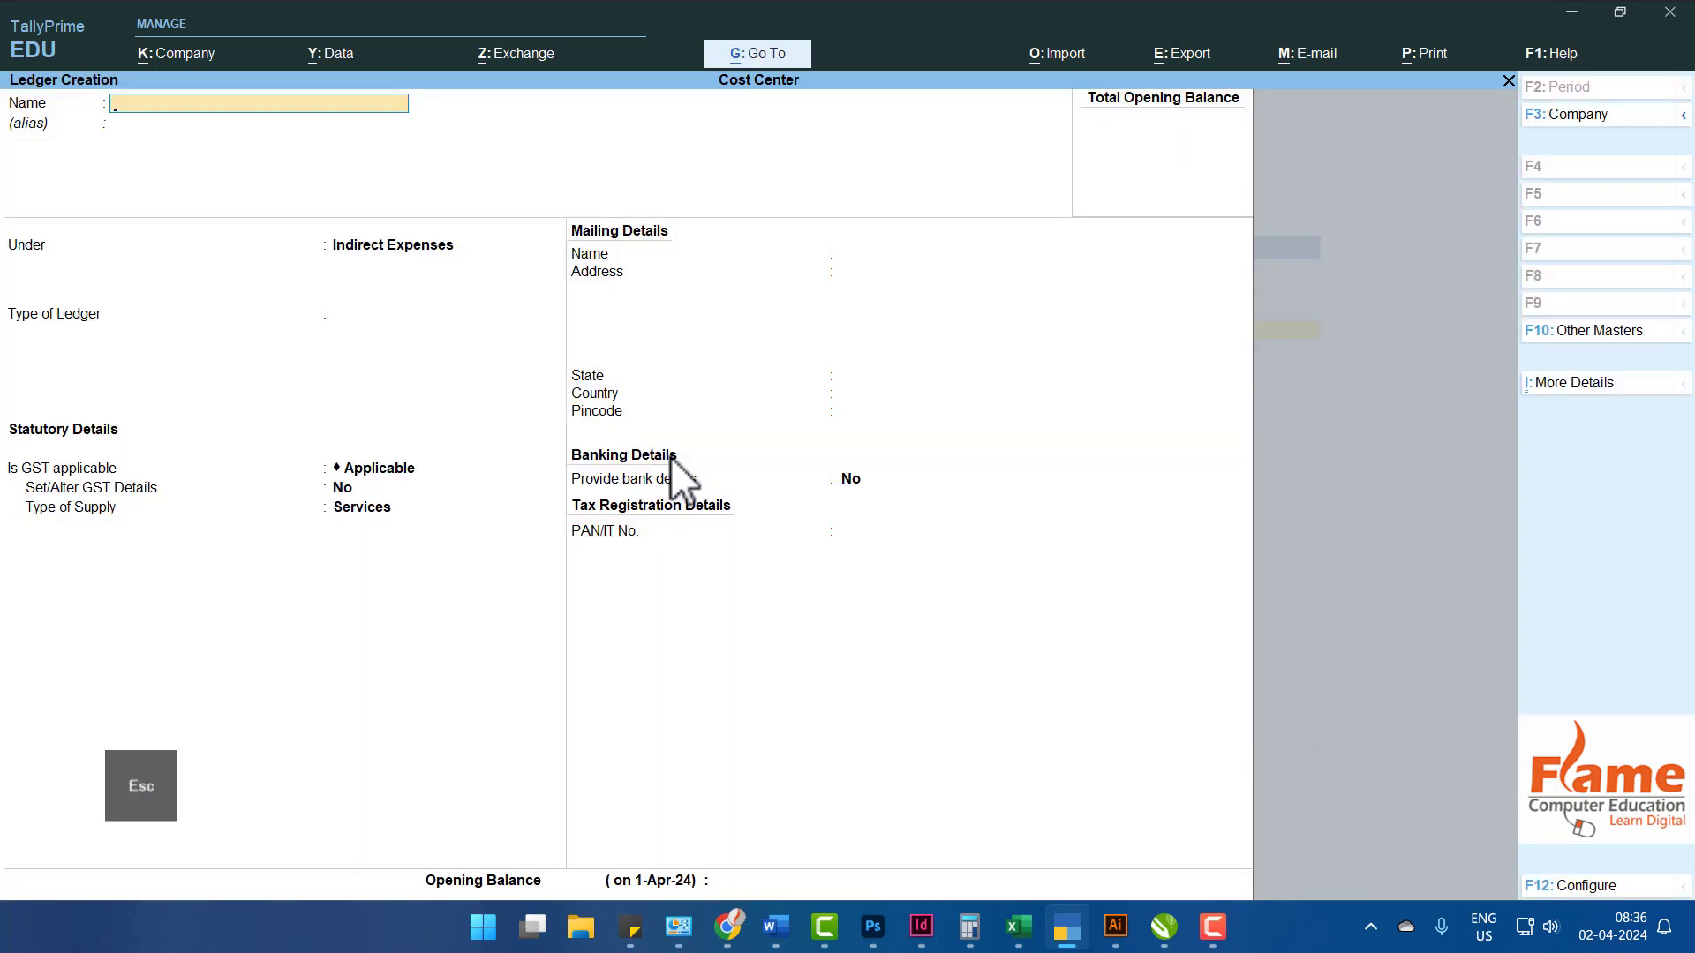
key("Escape")
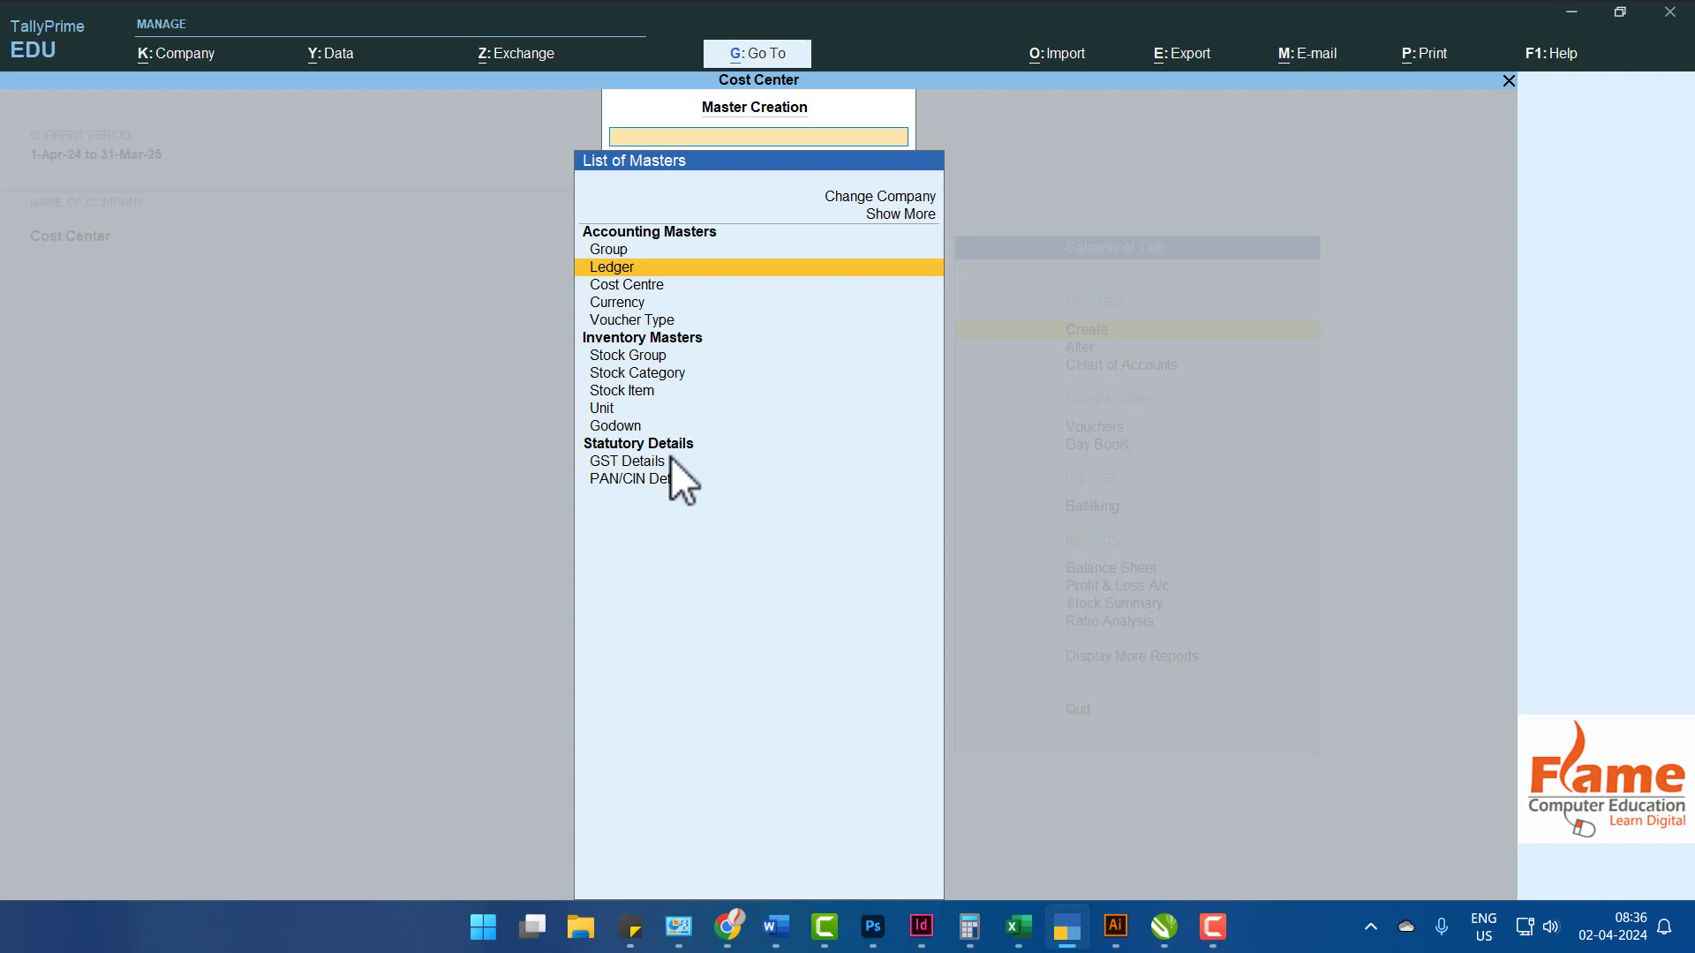
key("Return")
key("Escape")
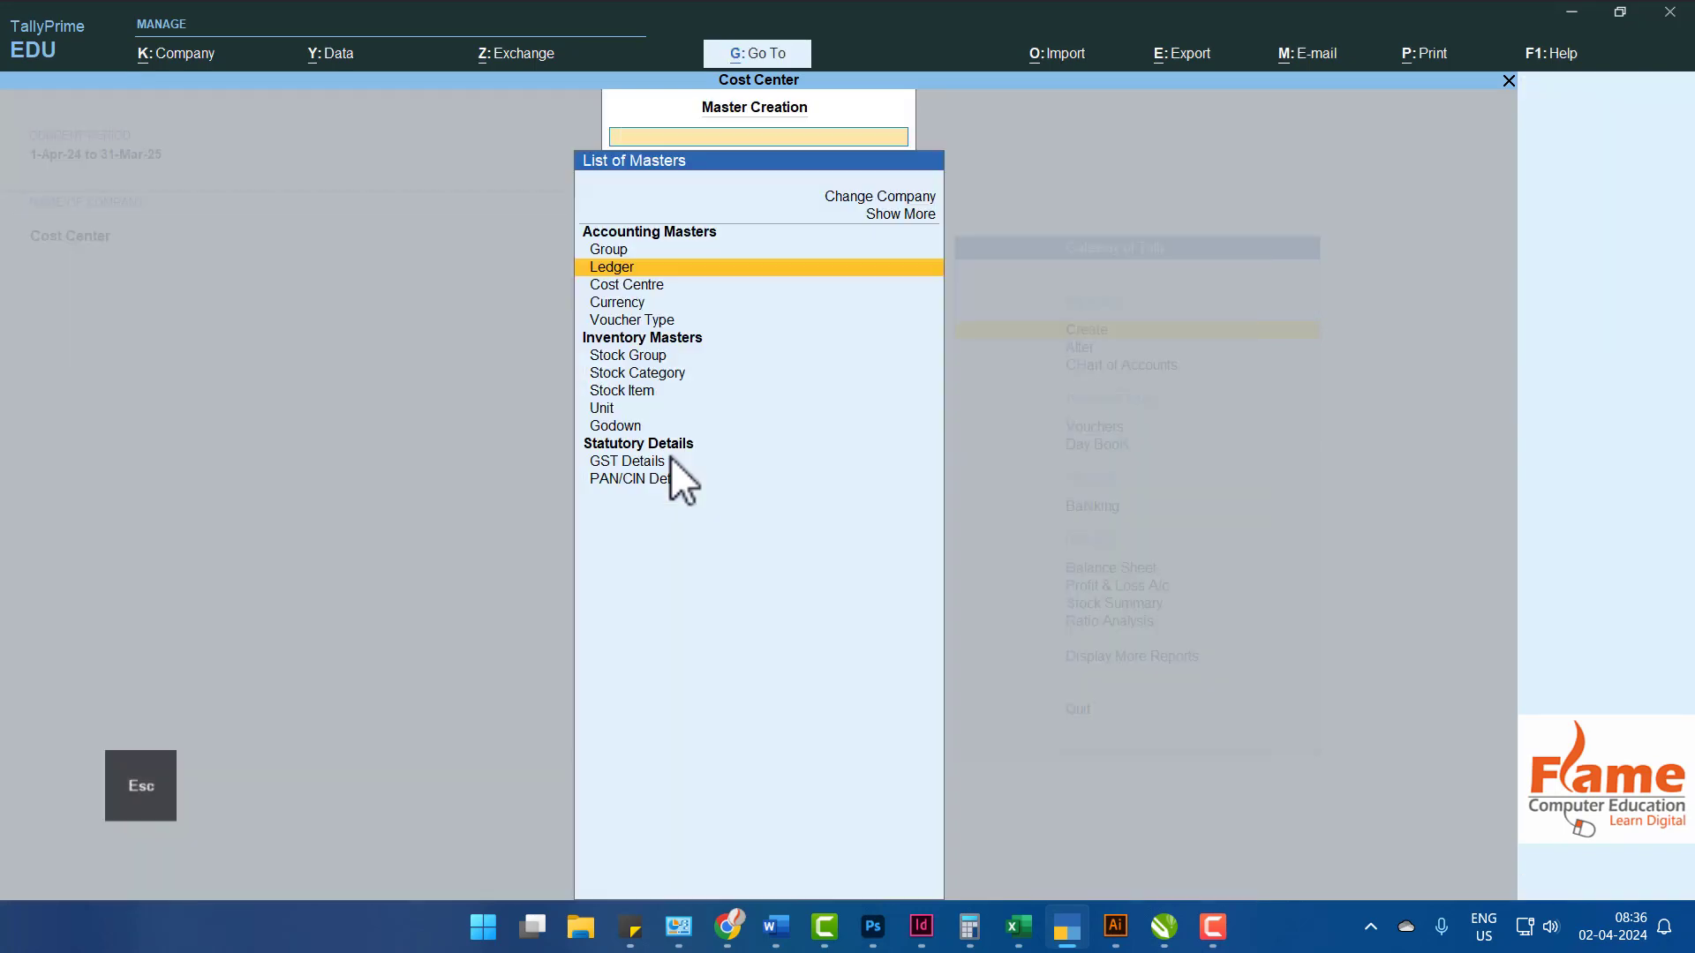
Alter the Cash ledger to give it an opening balance of 1,00,000.00 Dr, and return to the Gateway of Tally.
key("Escape")
key("Down")
key("Return")
key("Down")
key("Return")
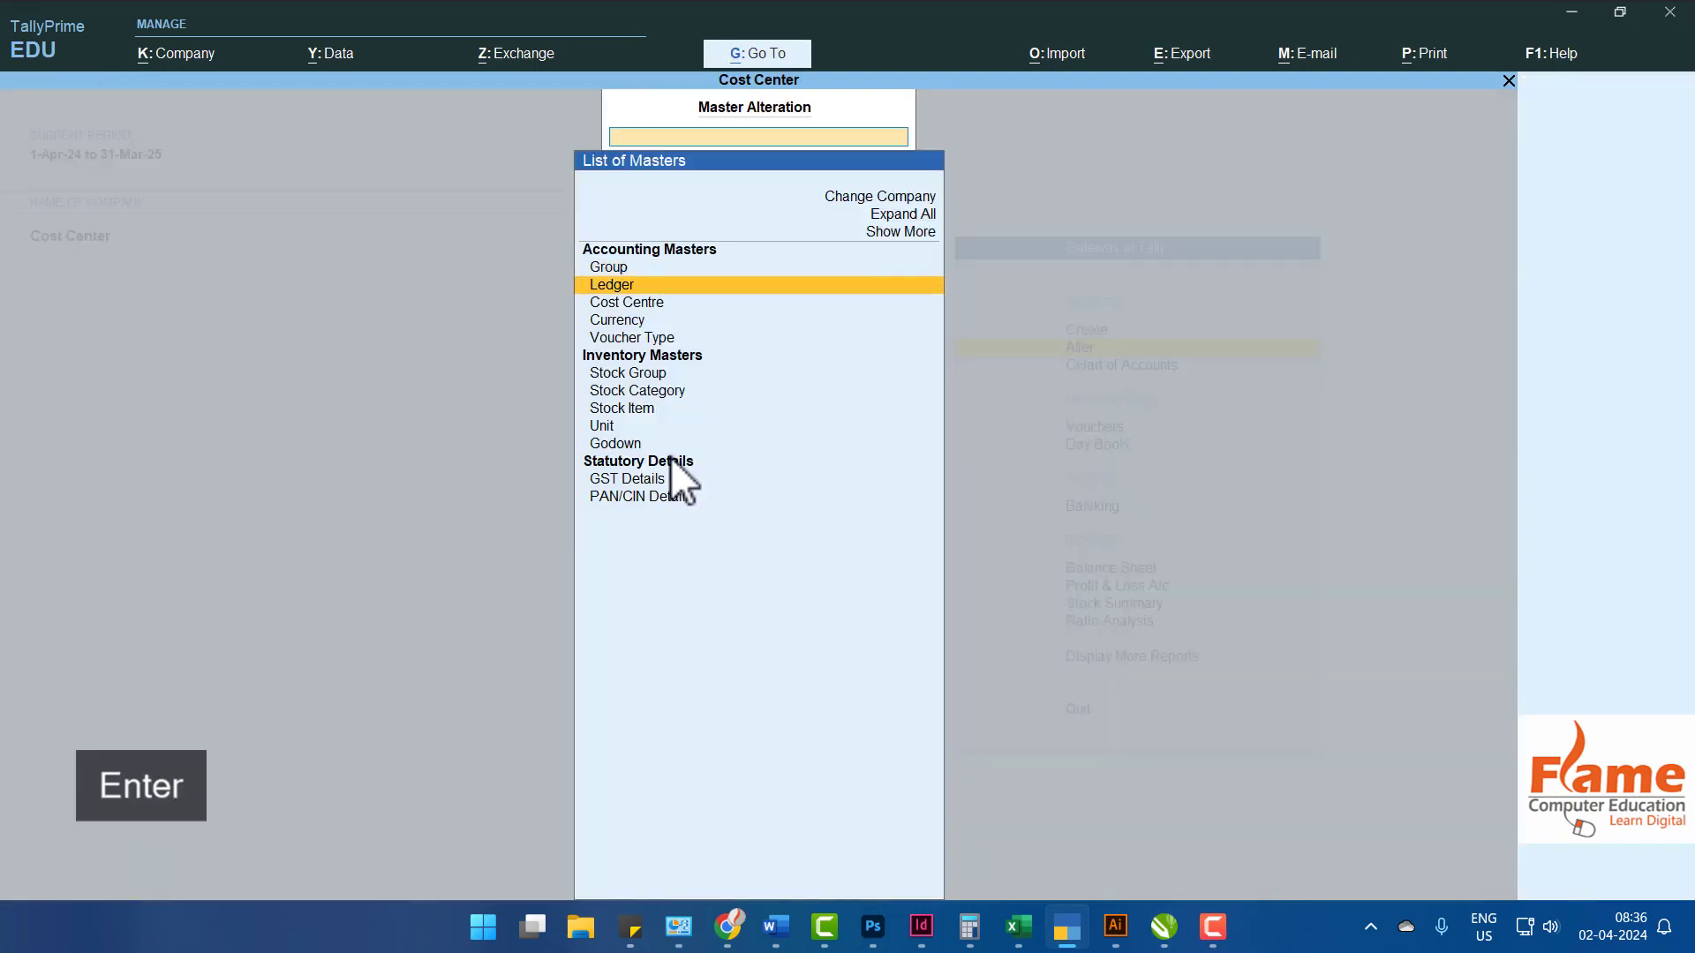
key("Down")
key("Return")
key("Return")
key("Return")
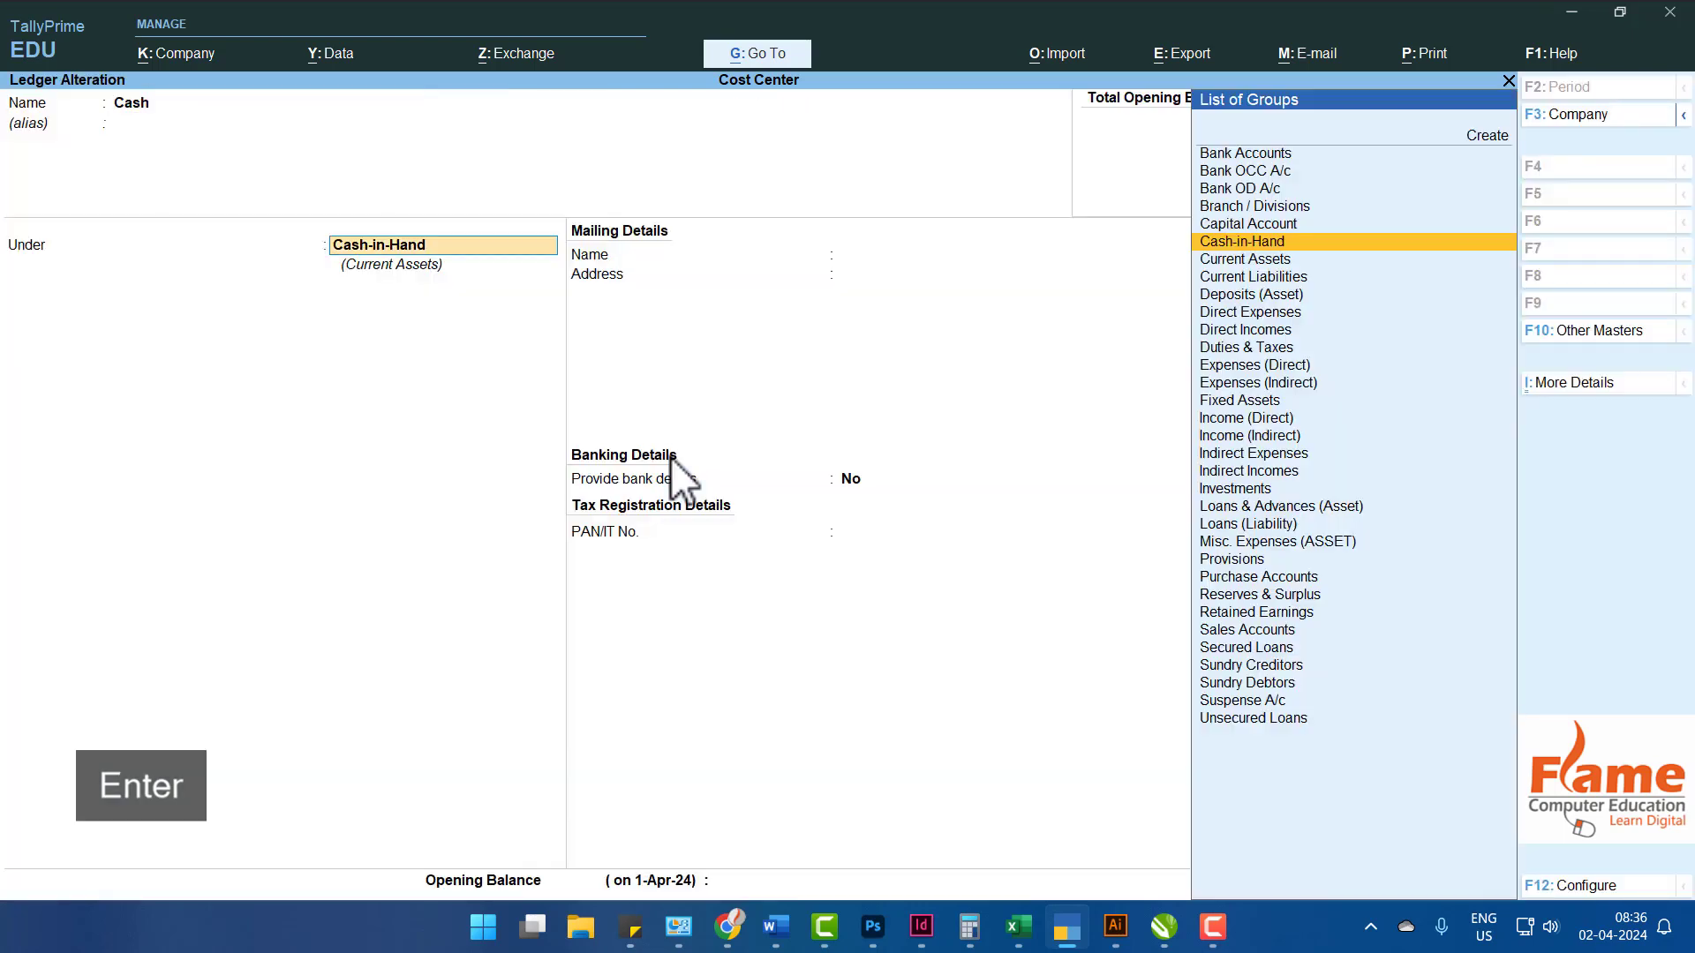
key("Return")
key("Return")
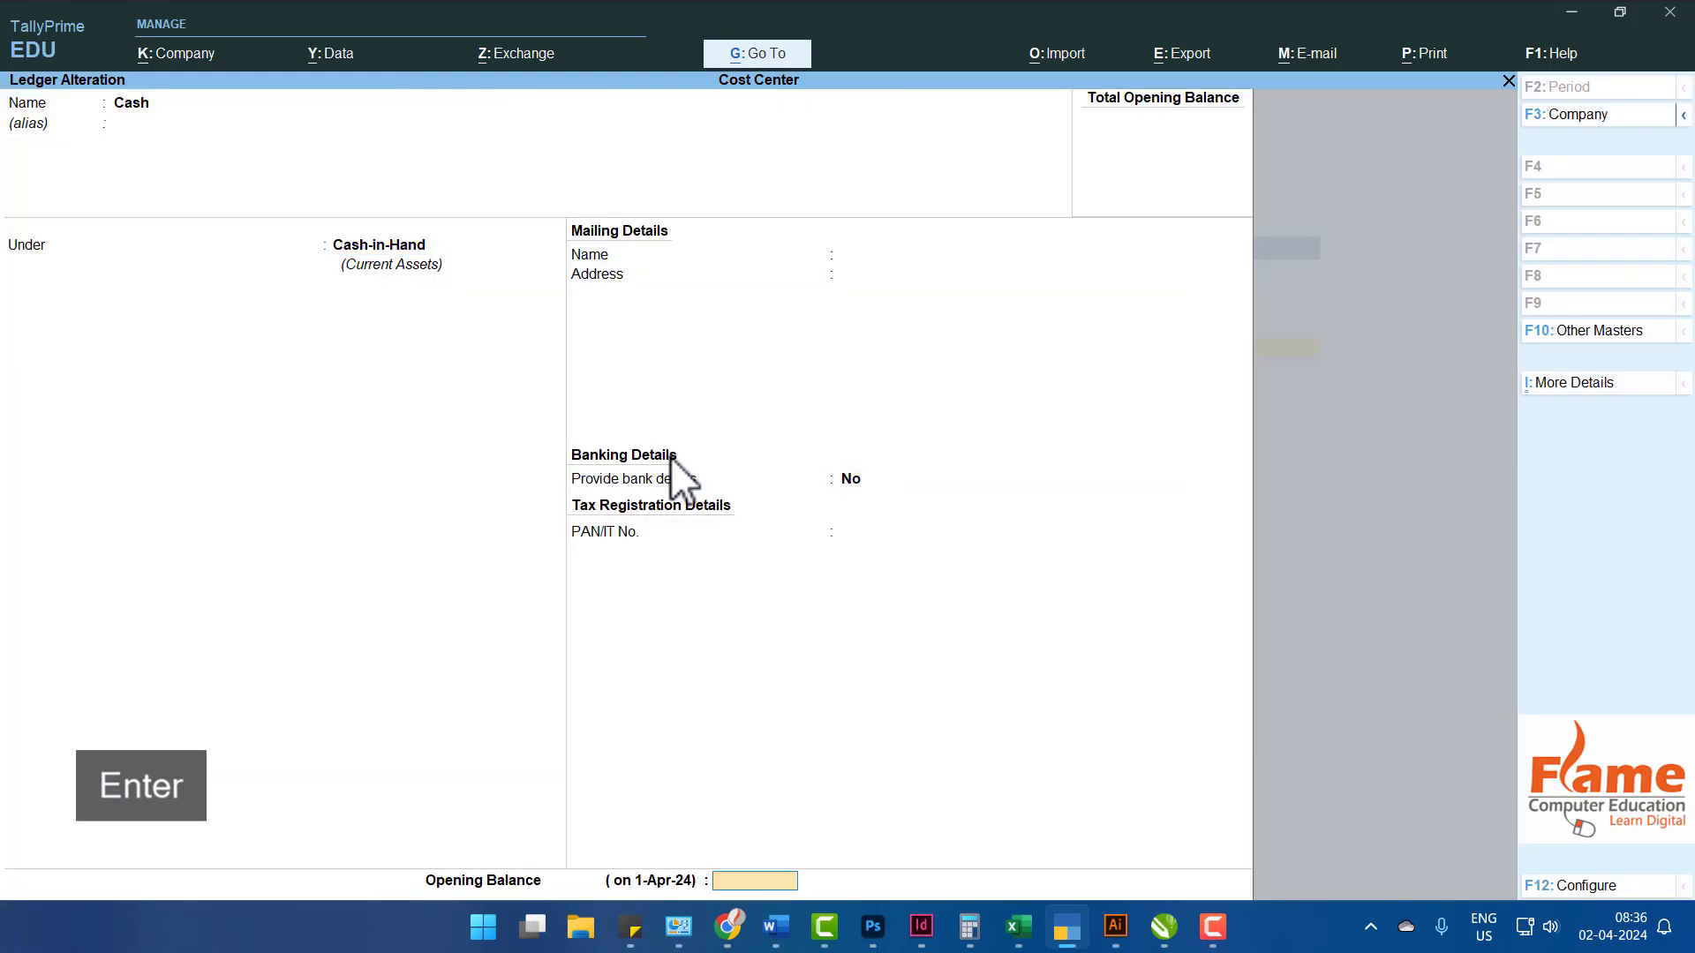
type("100000")
key("Return")
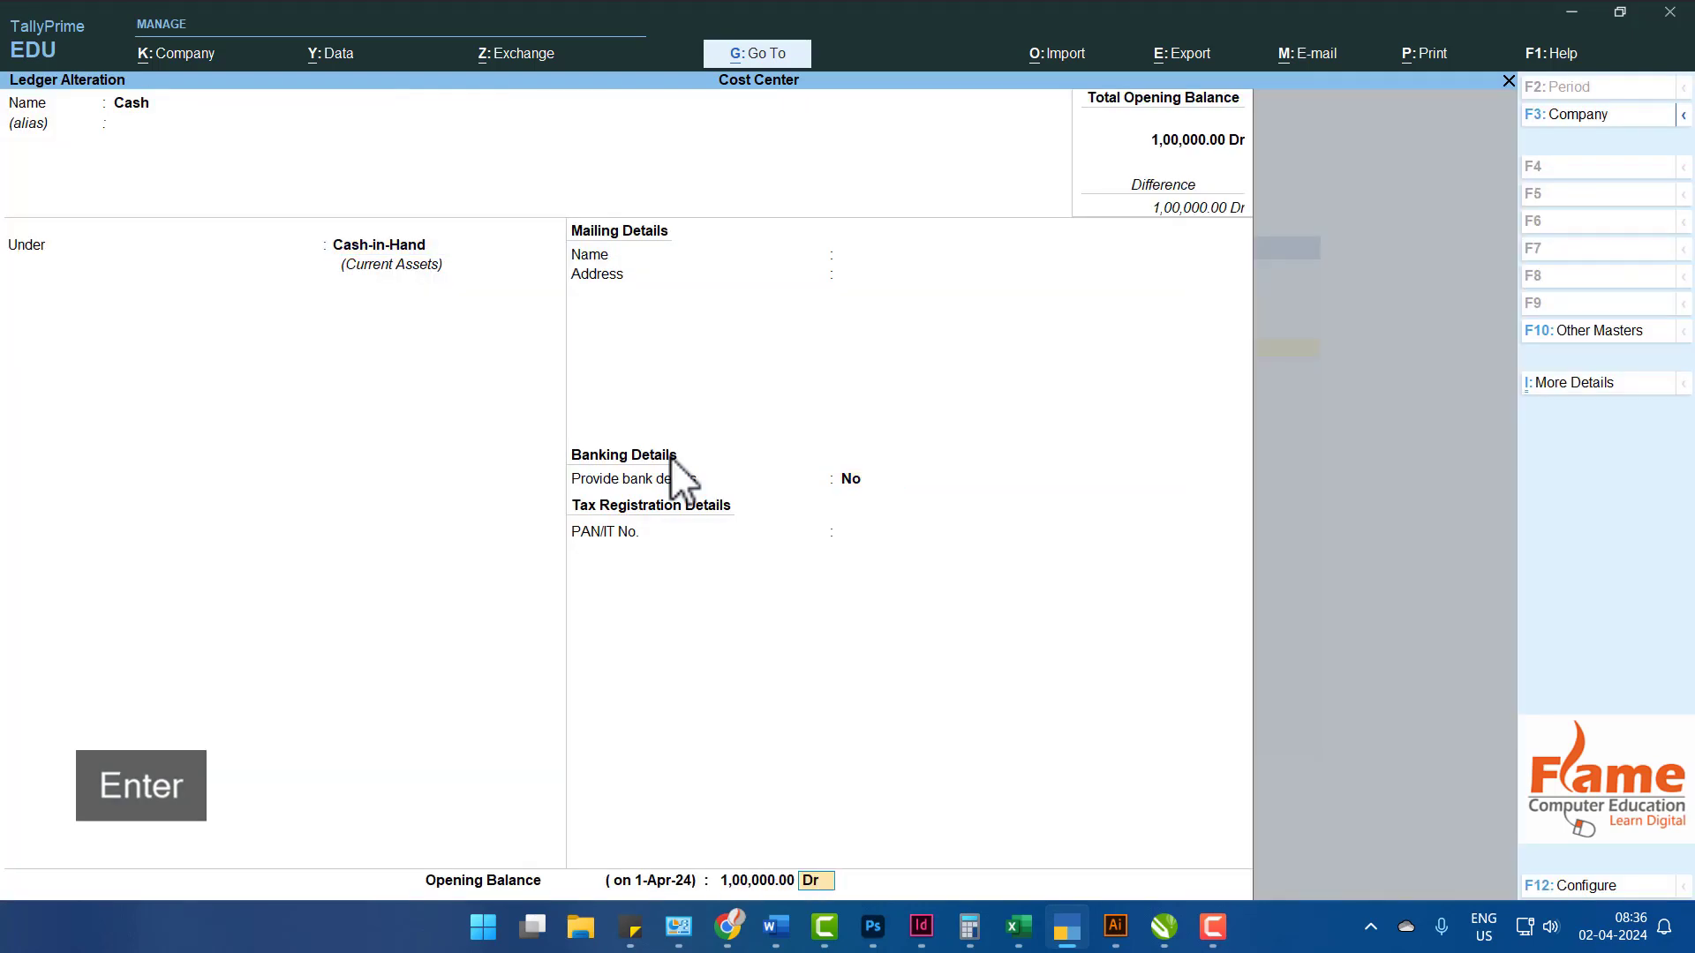
key("Return")
key("Return")
key("Escape")
key("Escape")
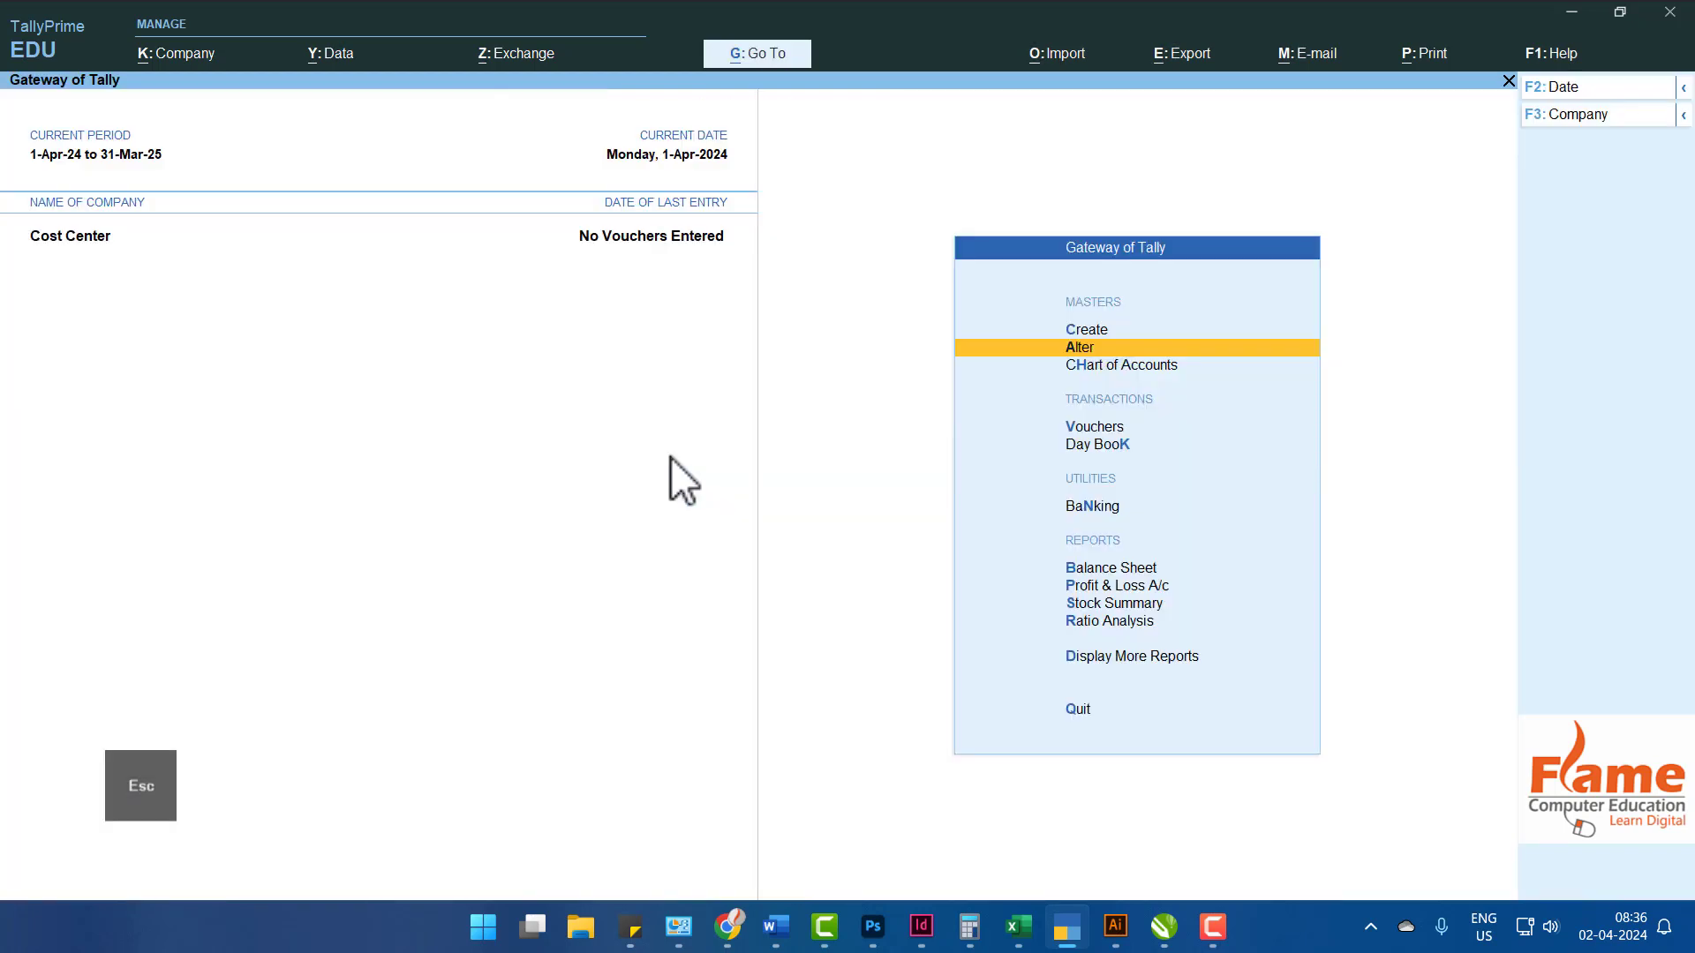
Open the list of masters to create and go to the Cost Centre master type.
key("Up")
key("Return")
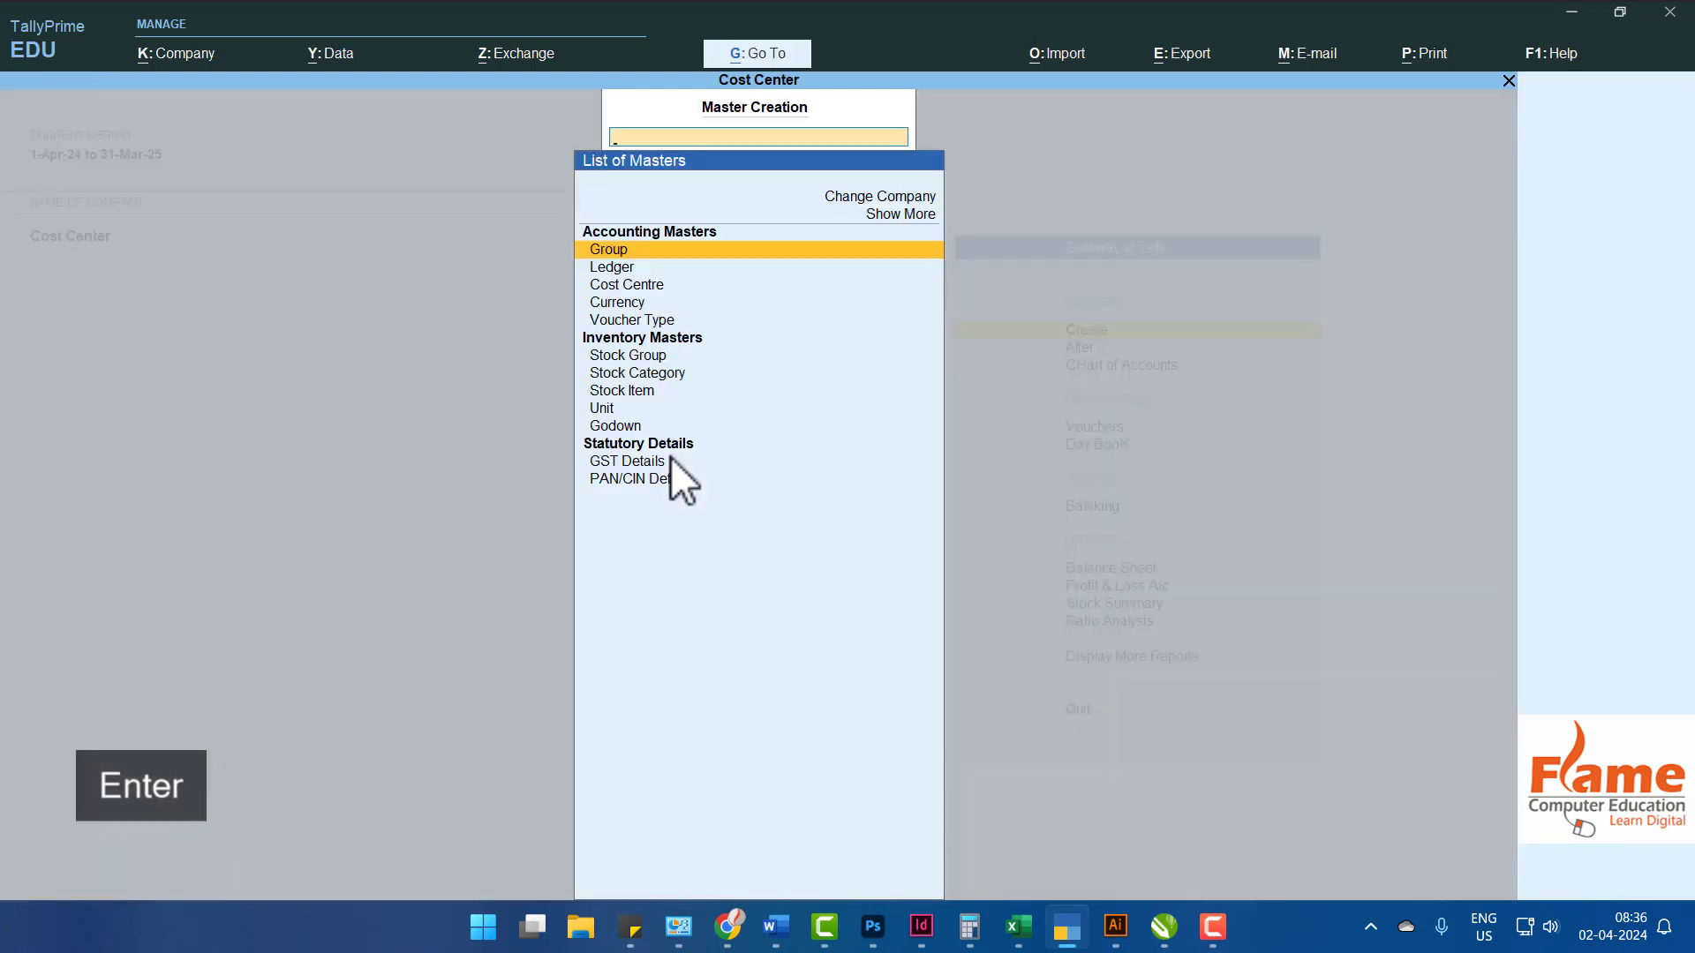
key("Down")
key("Down")
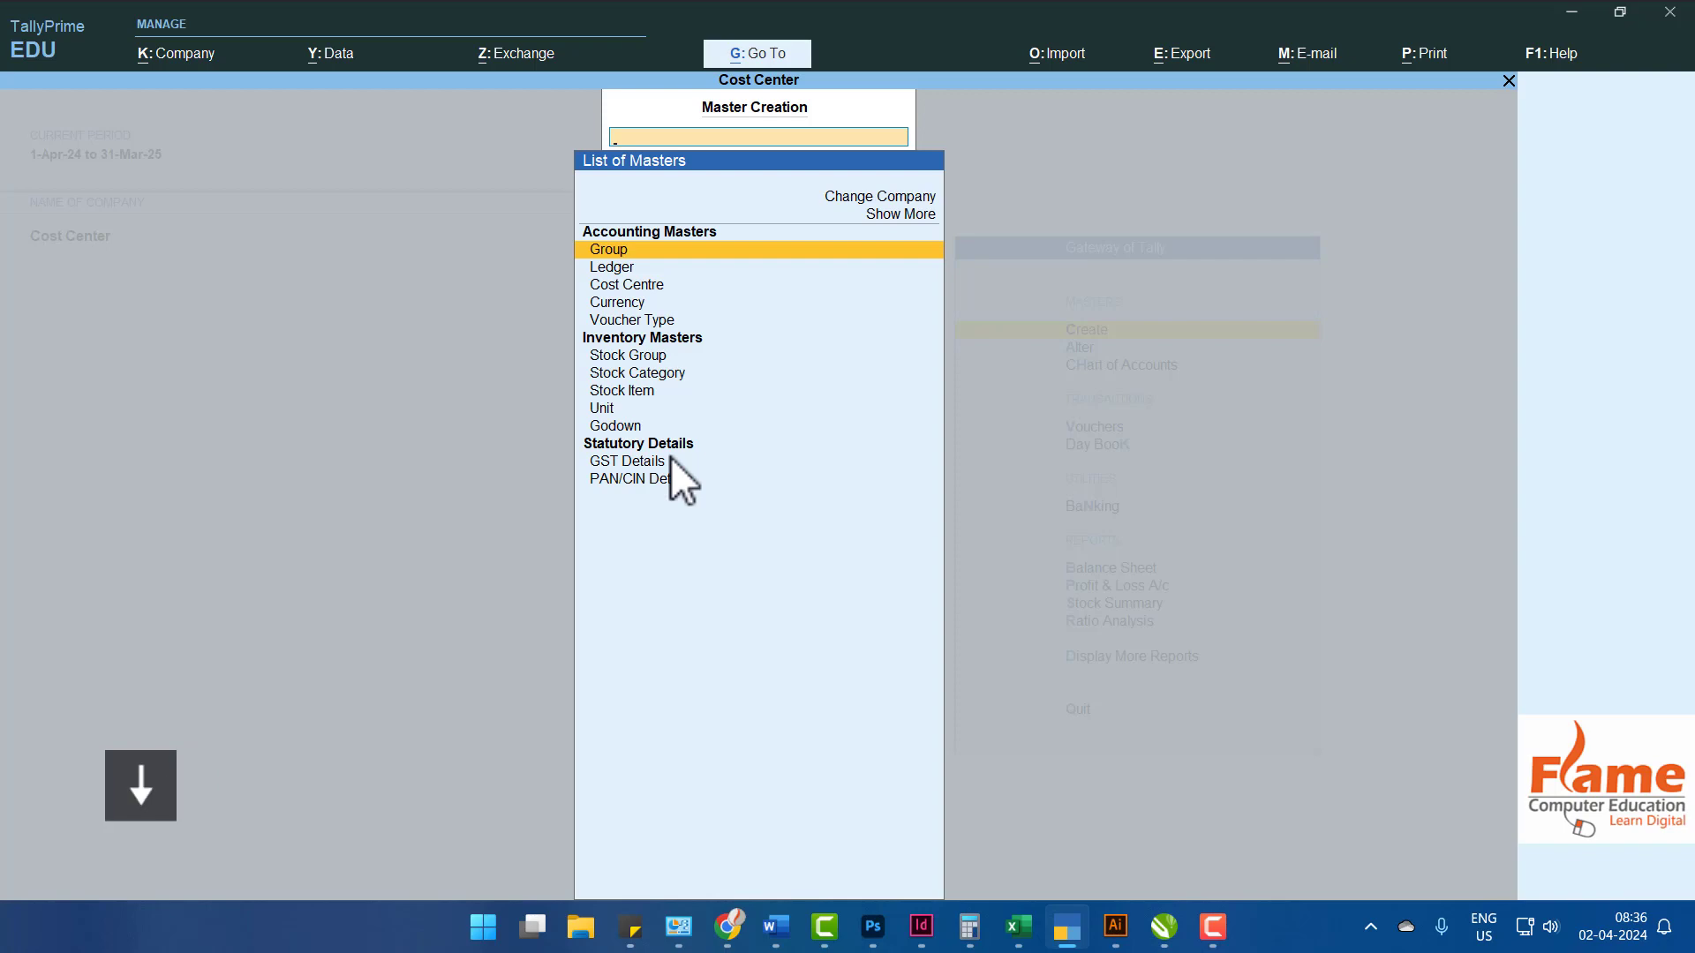
Switch to Word to check the Agra and Aligarh areas listed in Cost Center.docx, and return to TallyPrime.
key("alt+Tab")
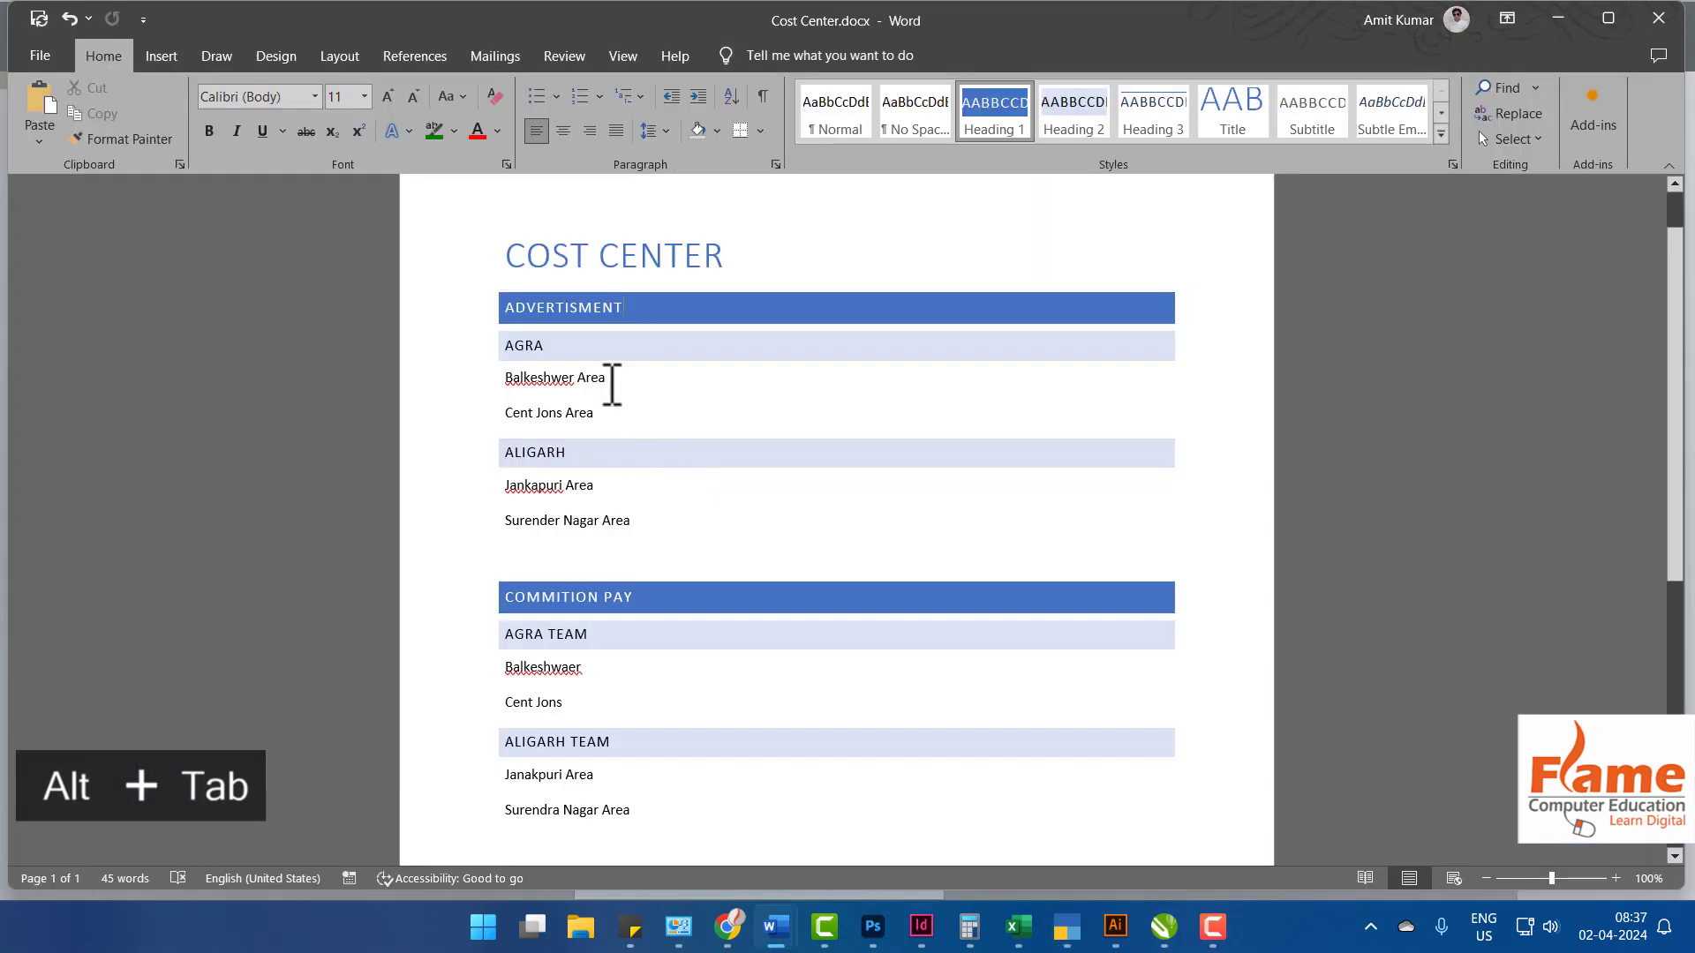
left_click(610, 378)
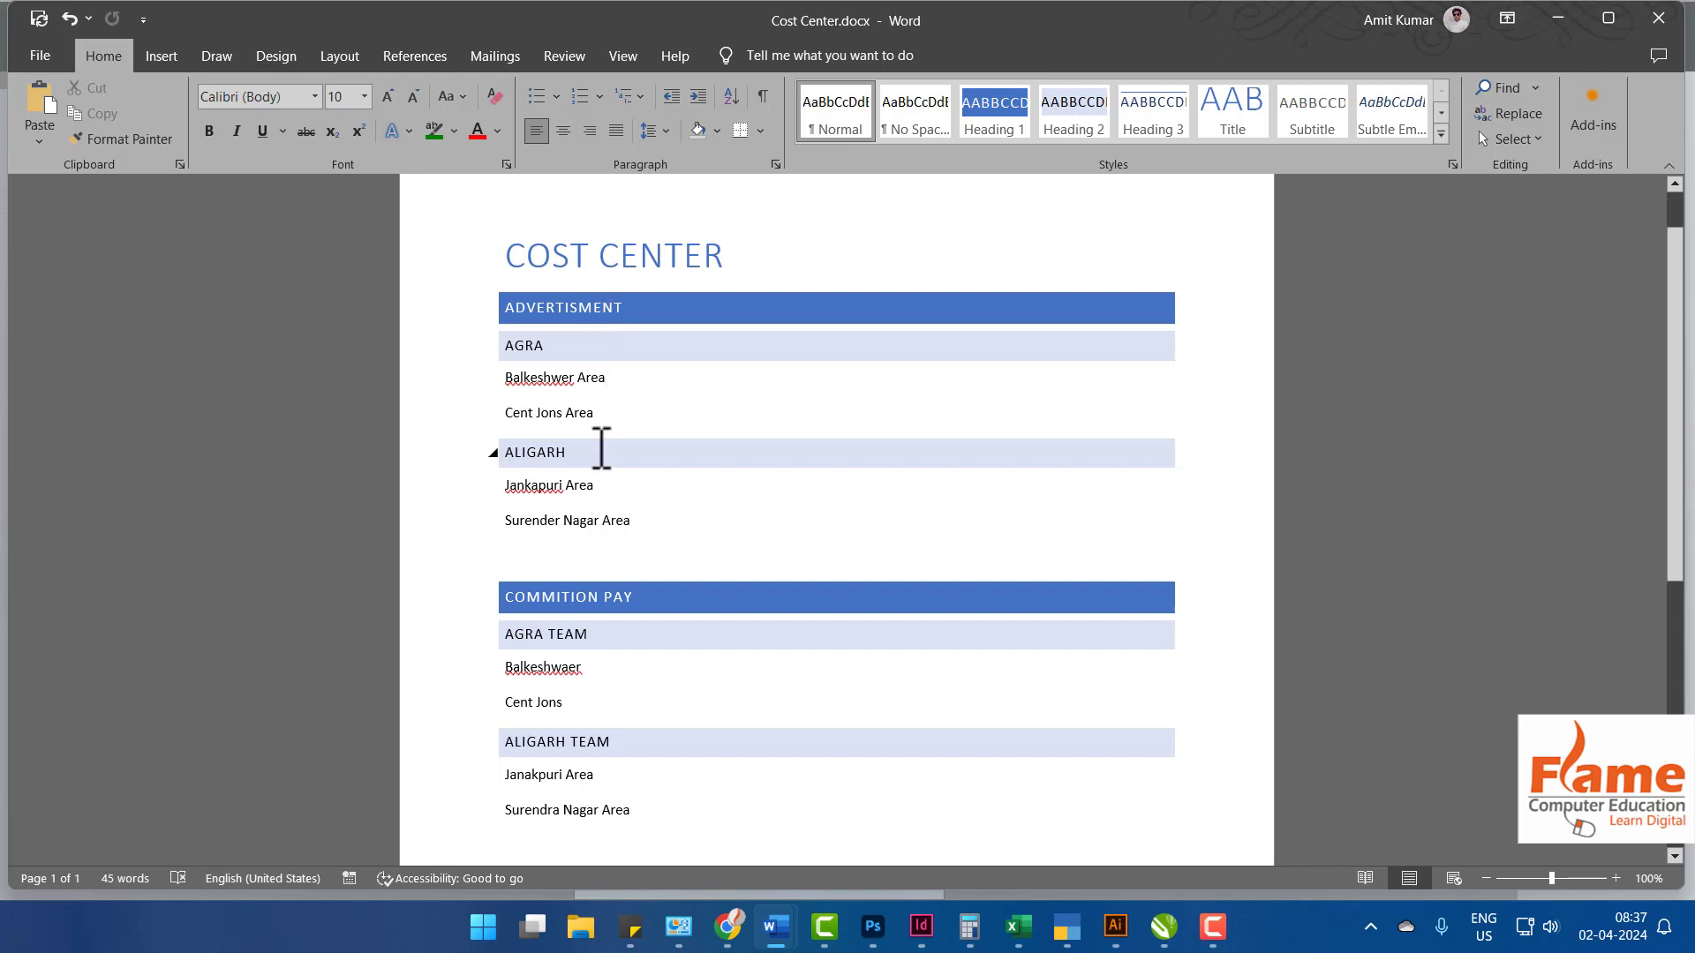
left_click(597, 448)
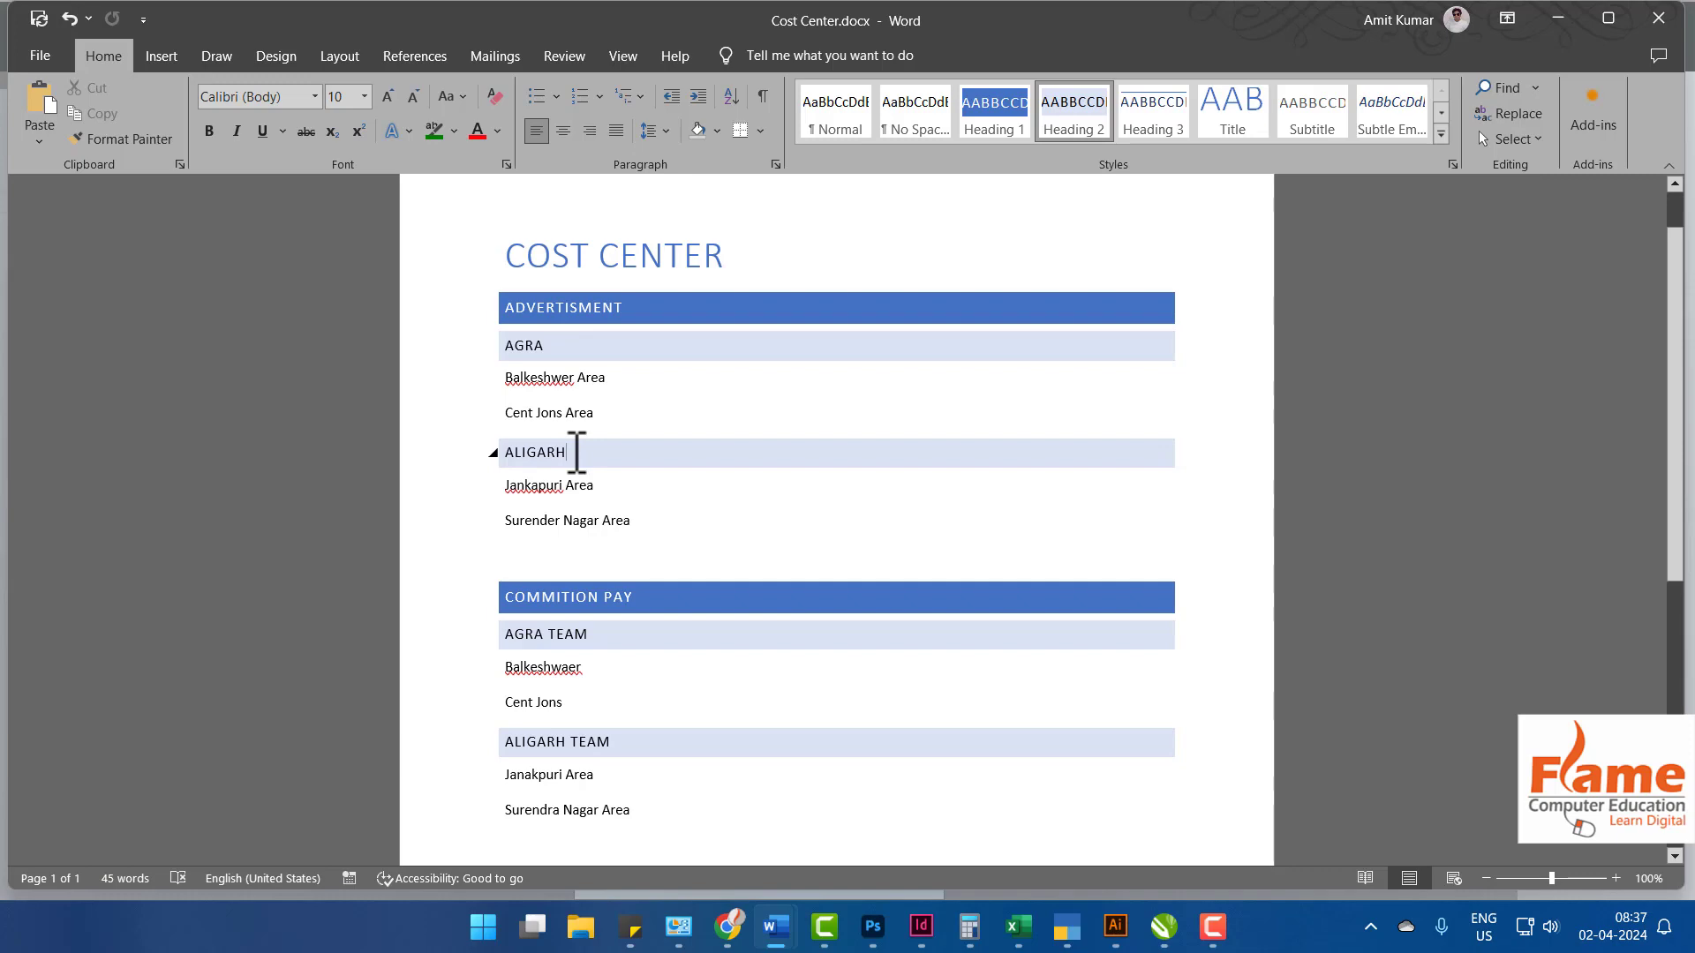
key("alt+Tab")
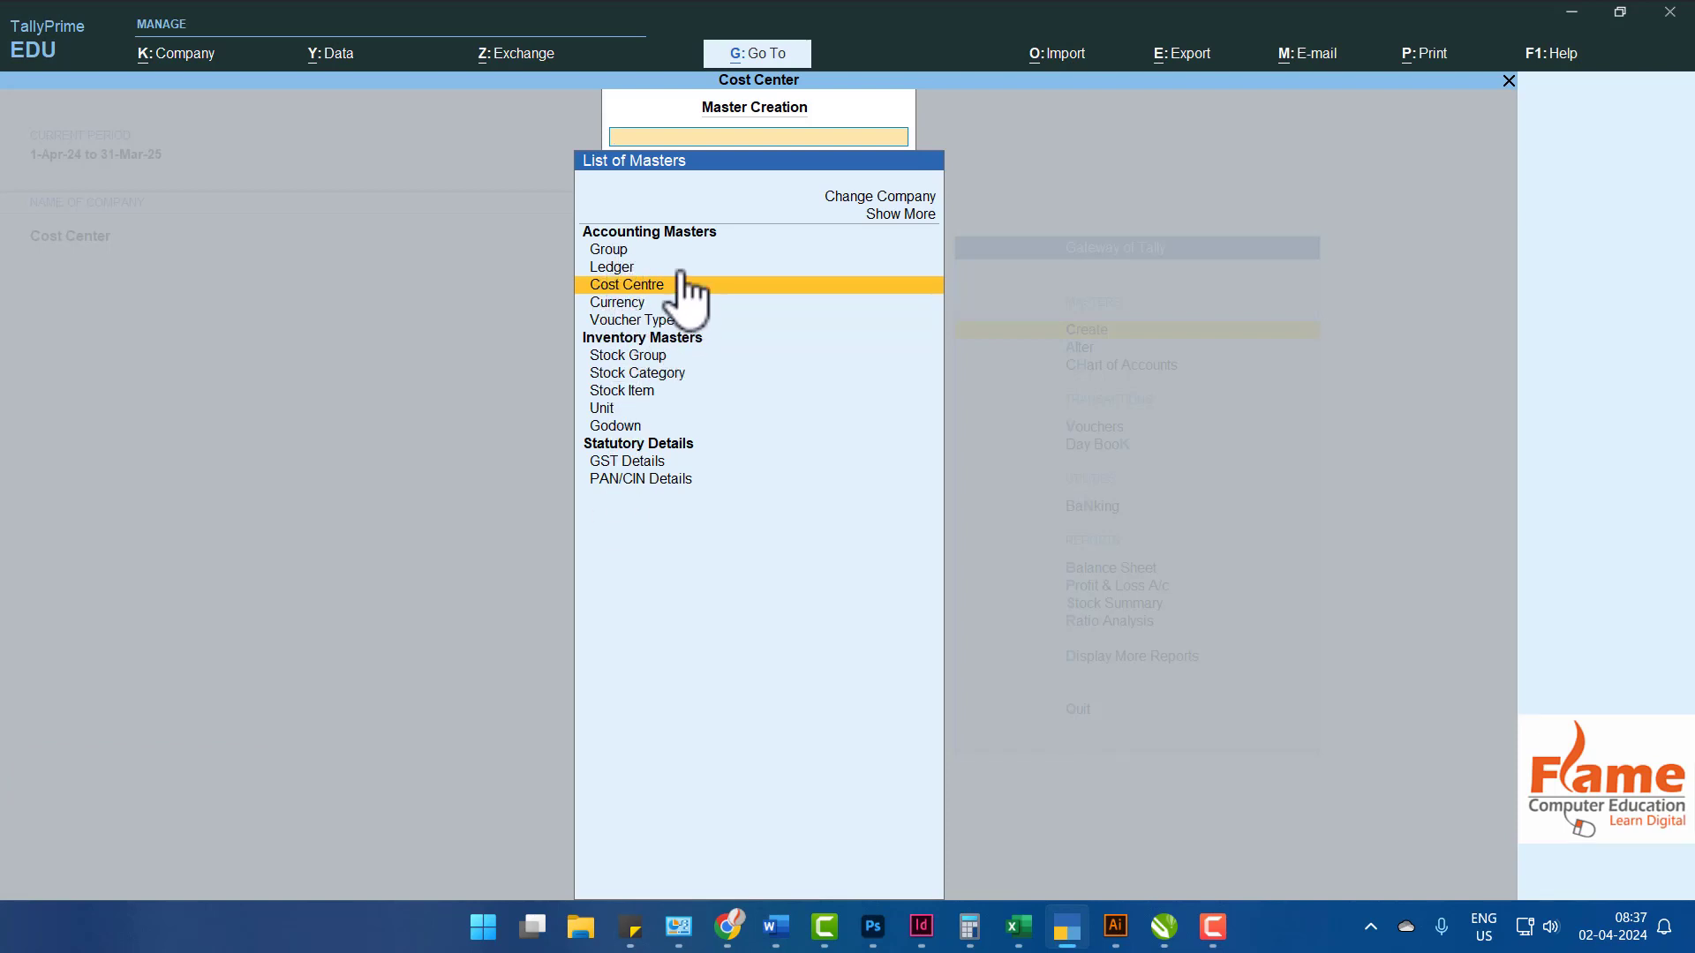
Expand the list of masters to show more master types.
key("Up")
key("Up")
key("Up")
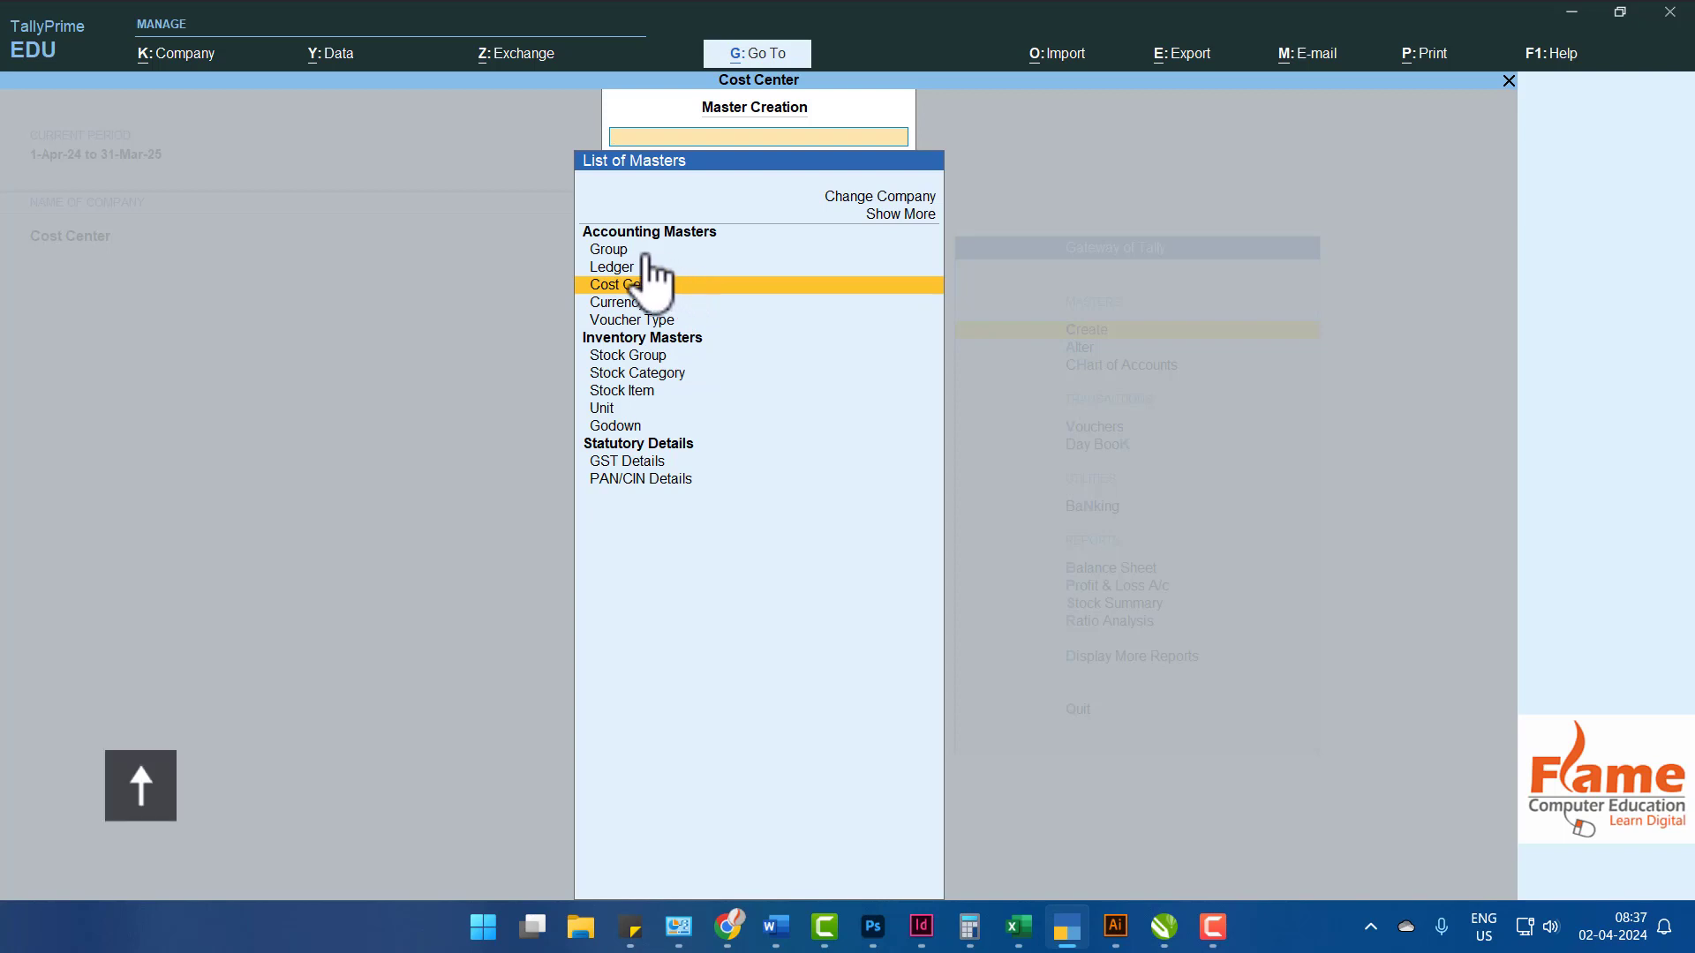
key("Return")
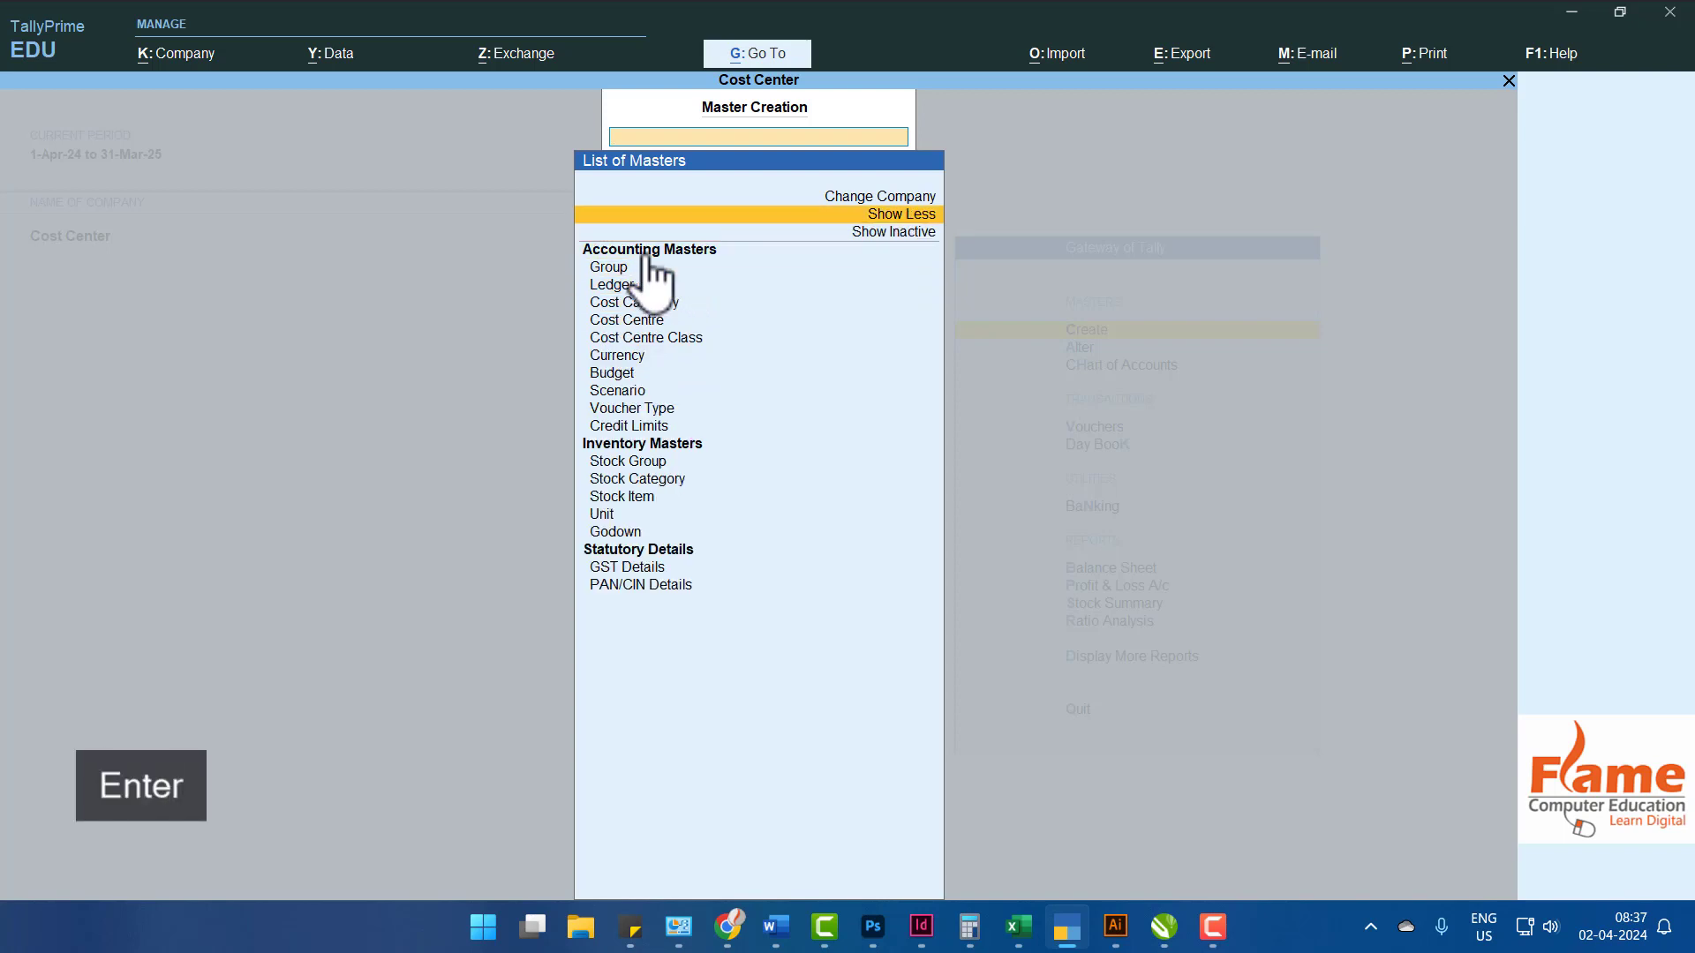
key("Down")
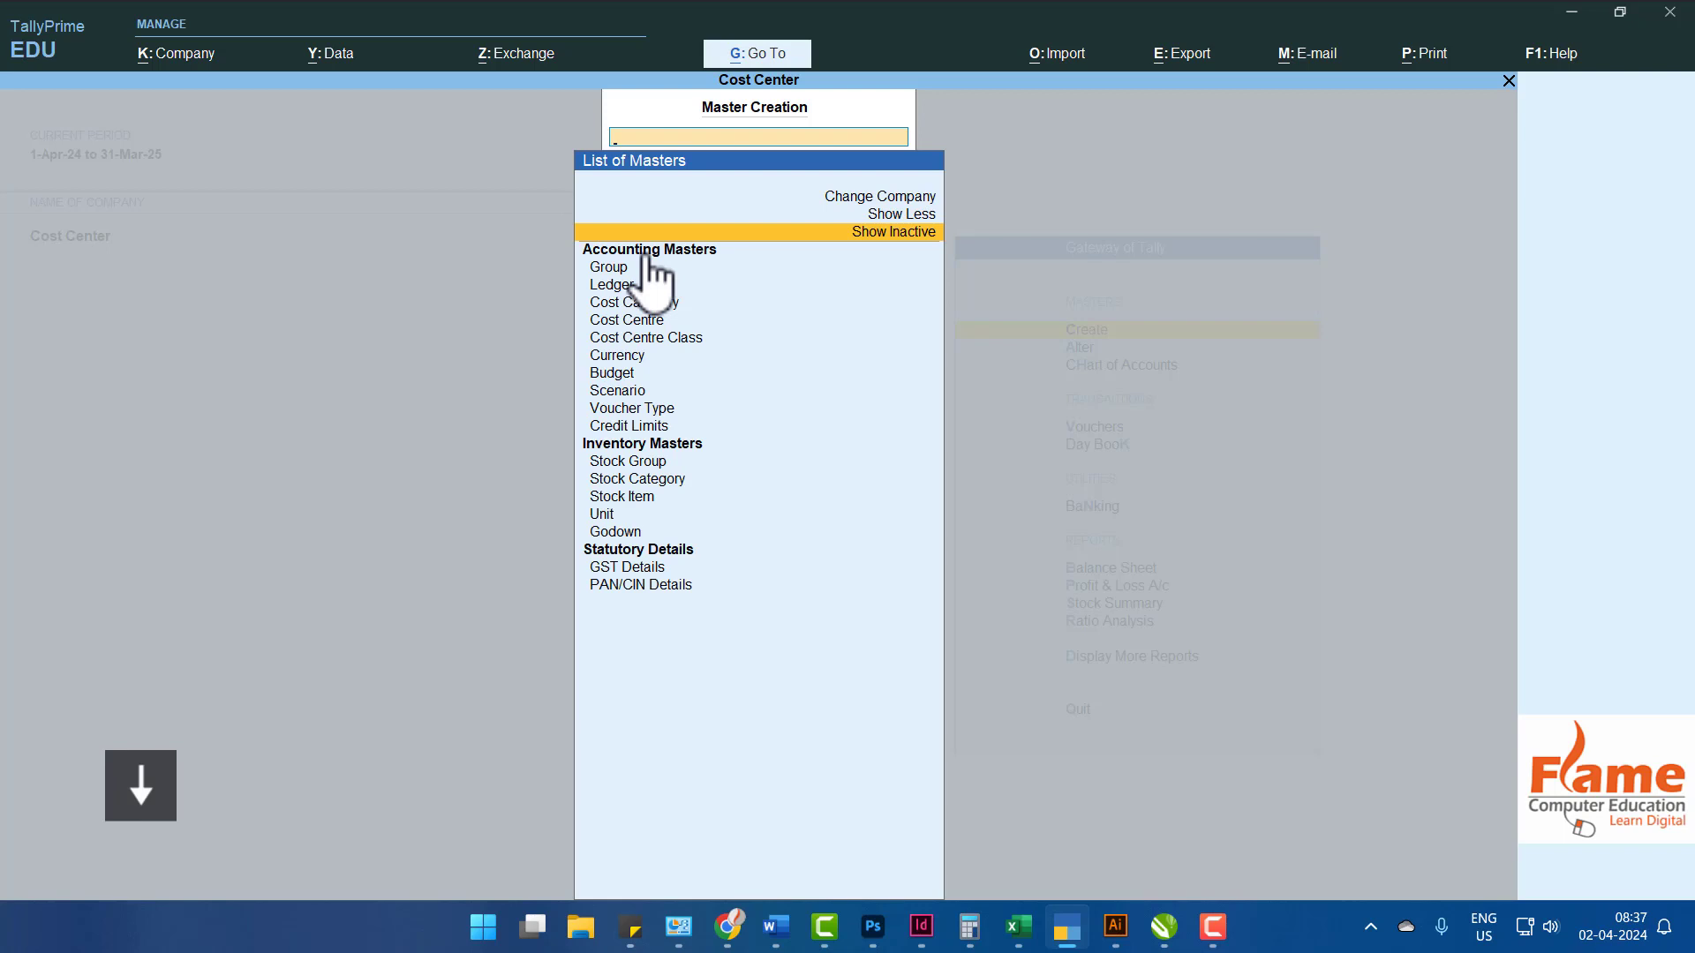
key("Return")
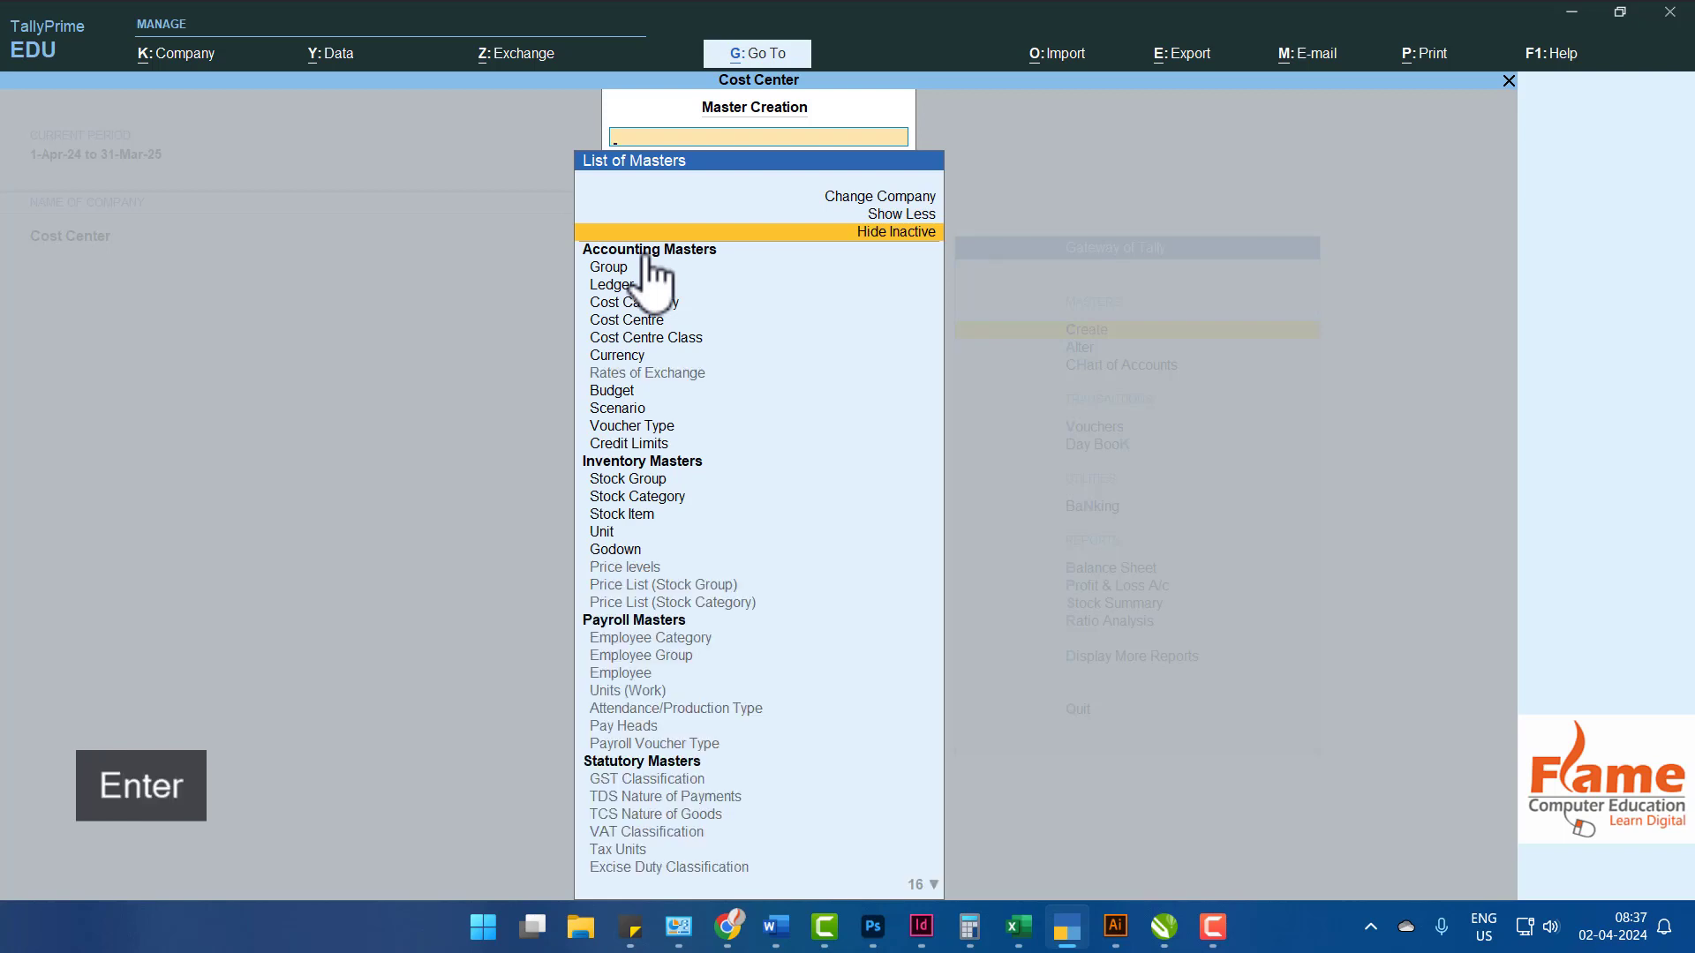
key("Return")
Choose the Cost Category master and open the existing Primary Cost Category for alteration.
key("Down")
key("Down")
key("Down")
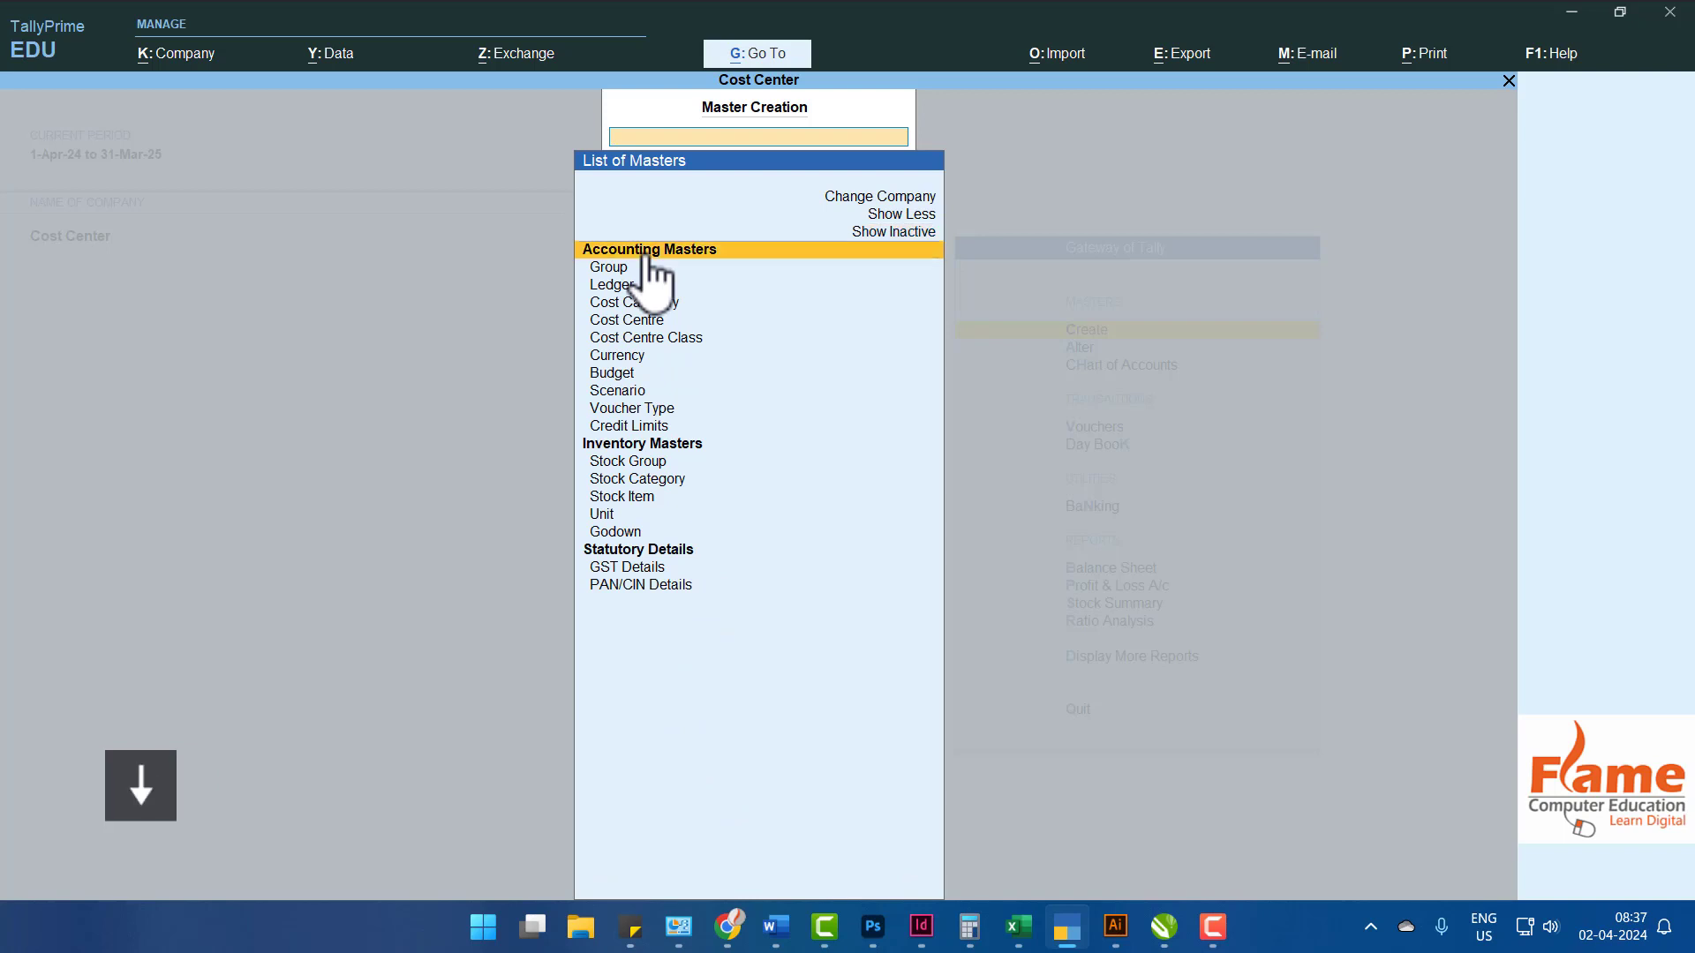
key("Down")
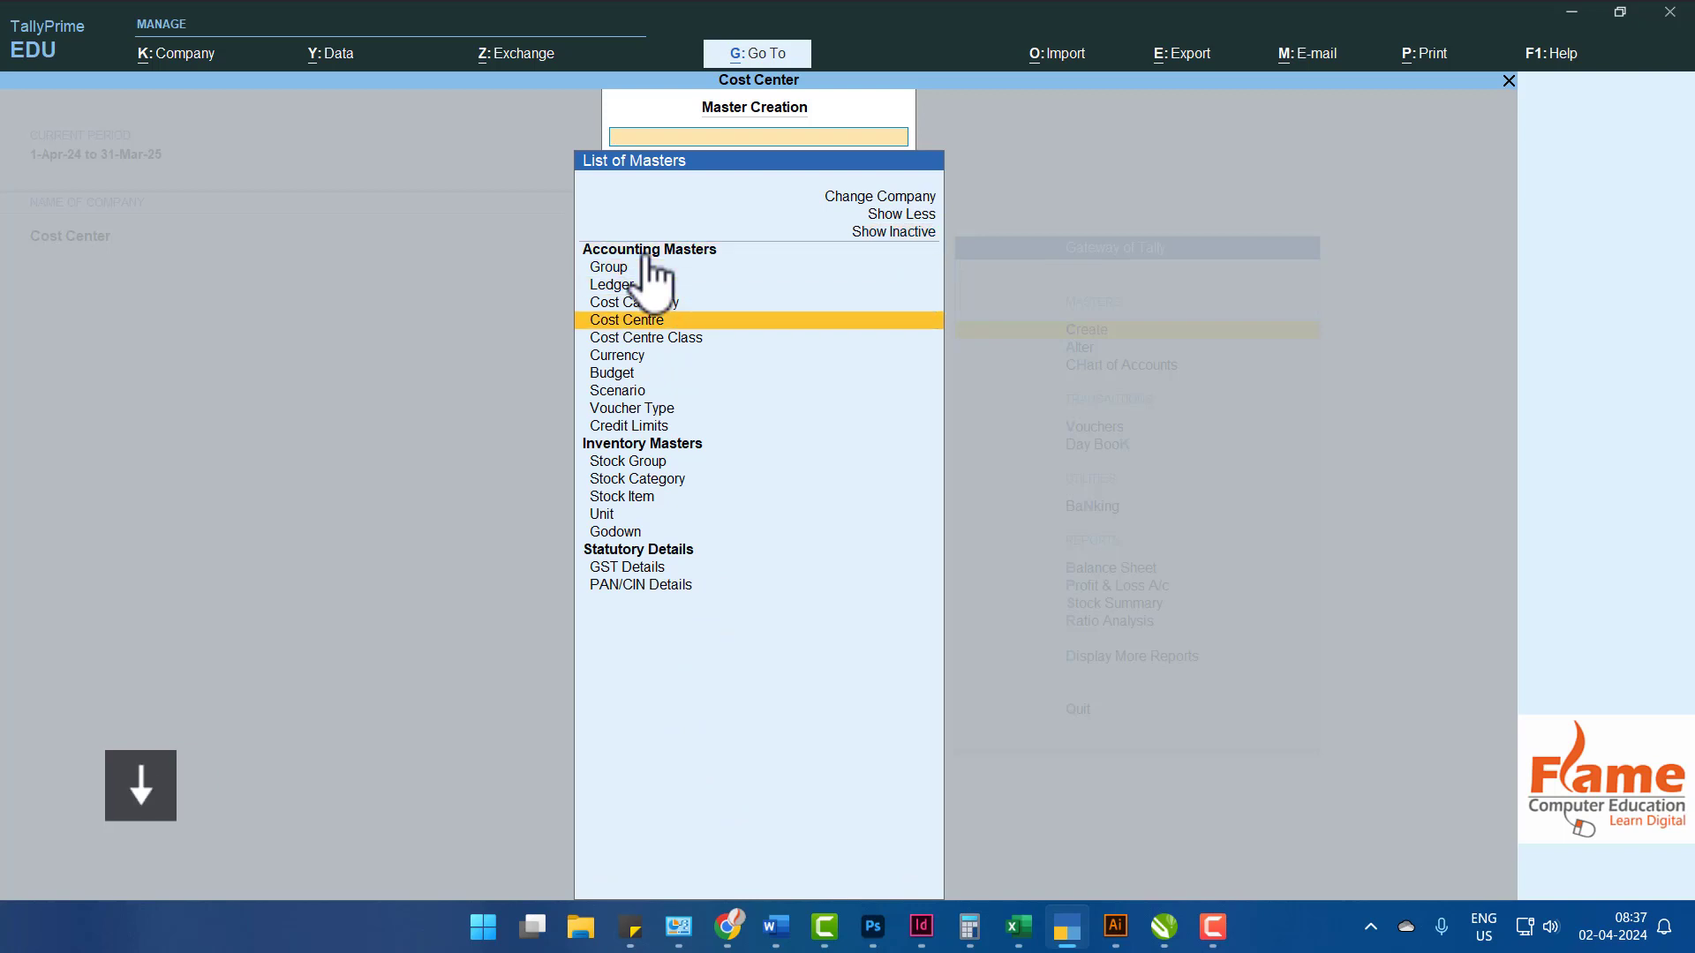
key("Down")
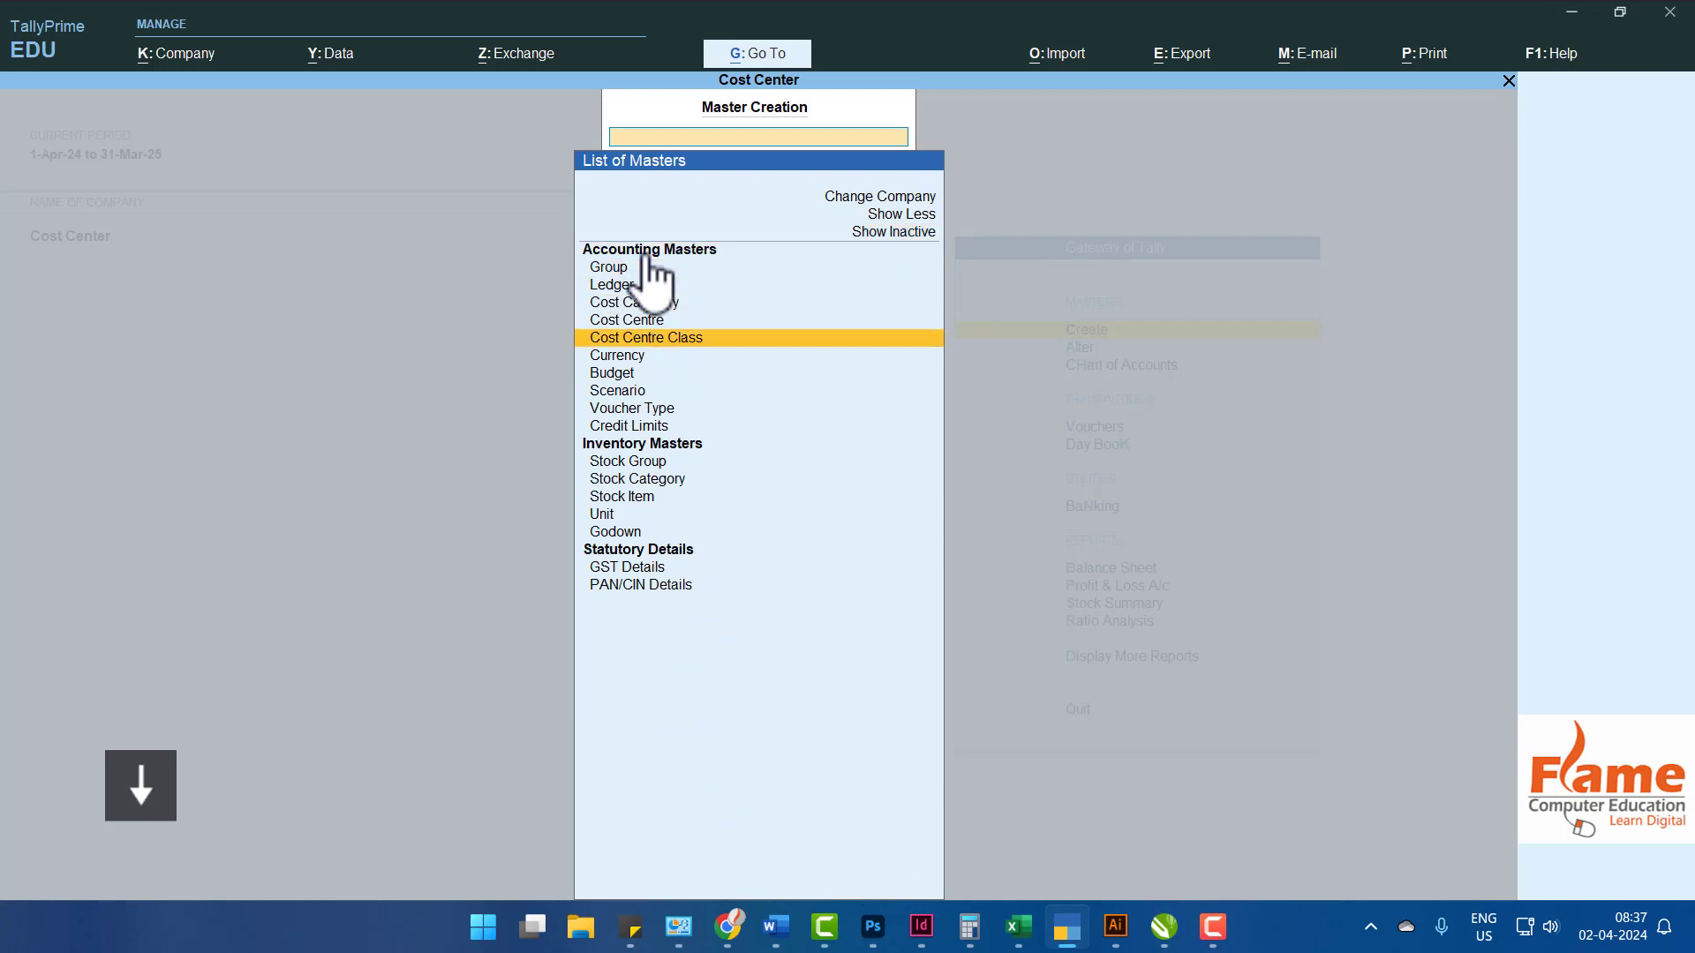
key("Up")
key("Up")
key("Down")
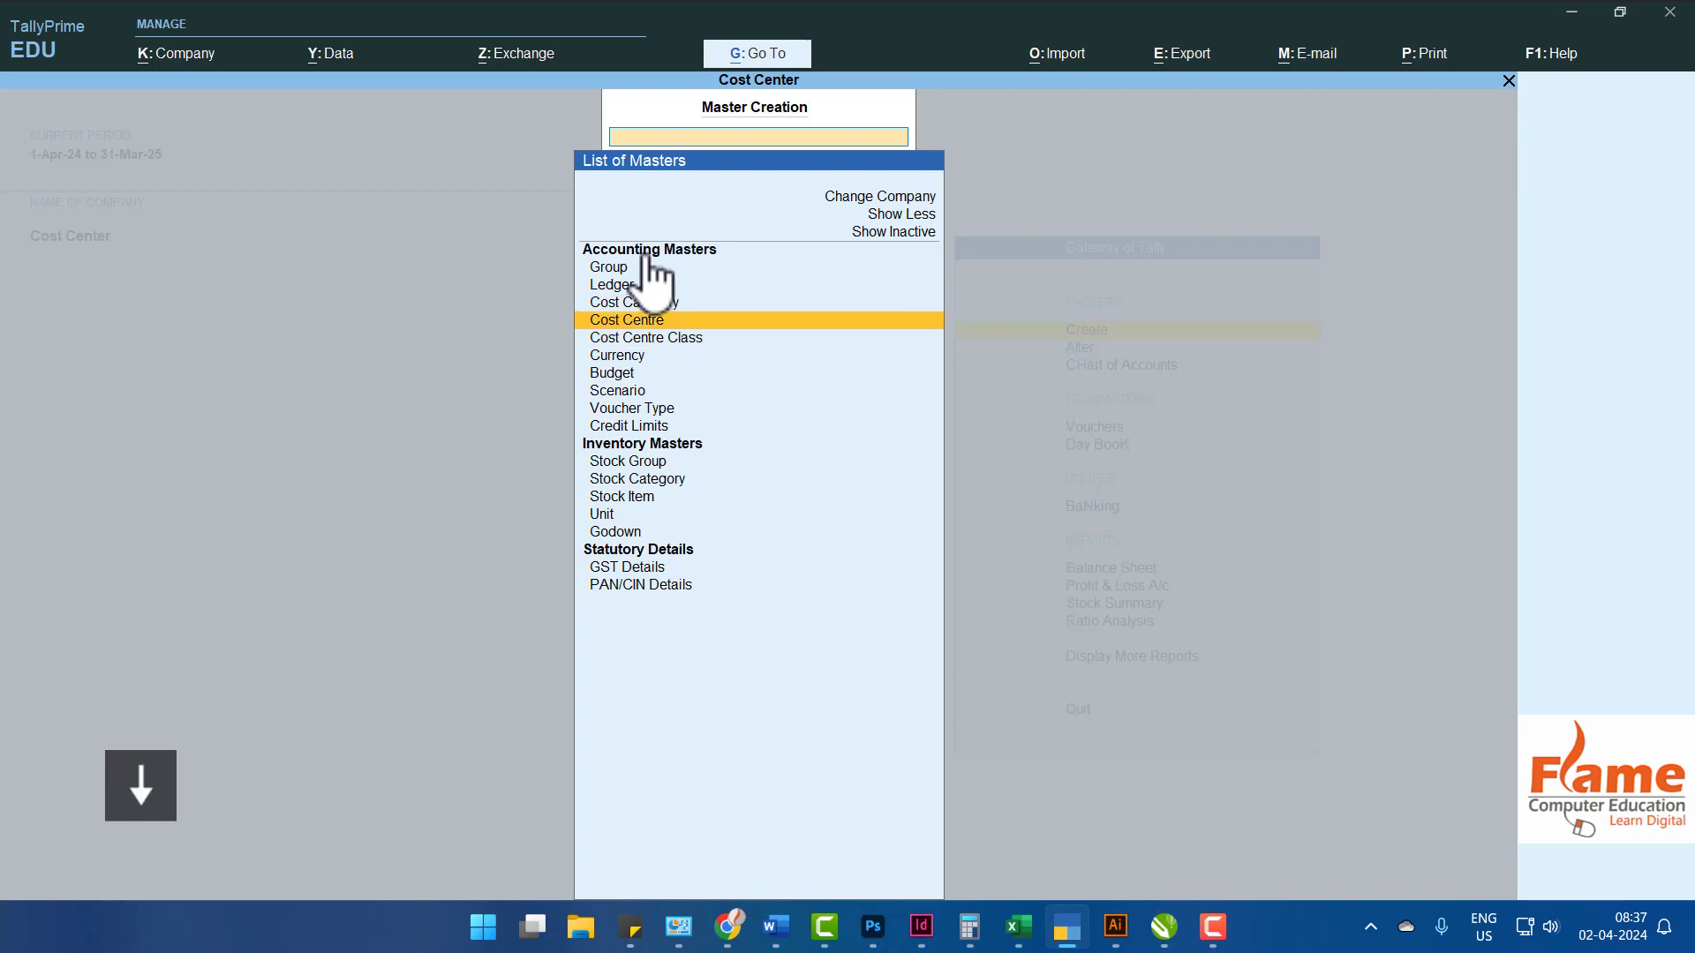
key("Down")
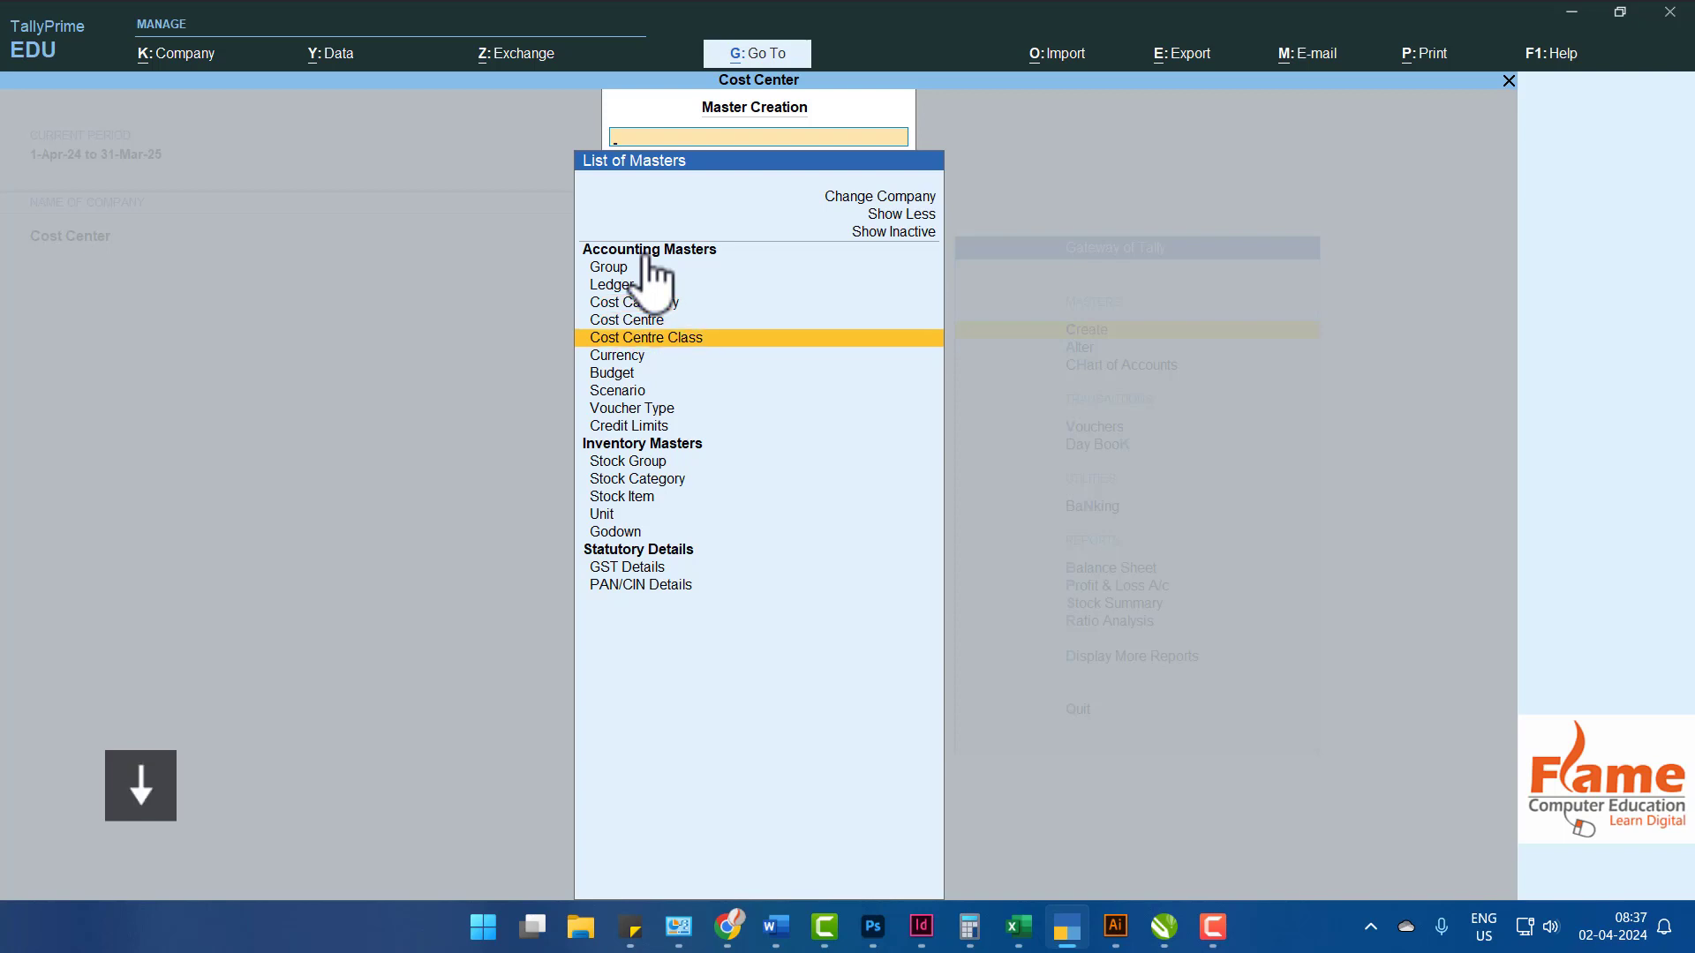
key("Up")
key("Up")
key("Return")
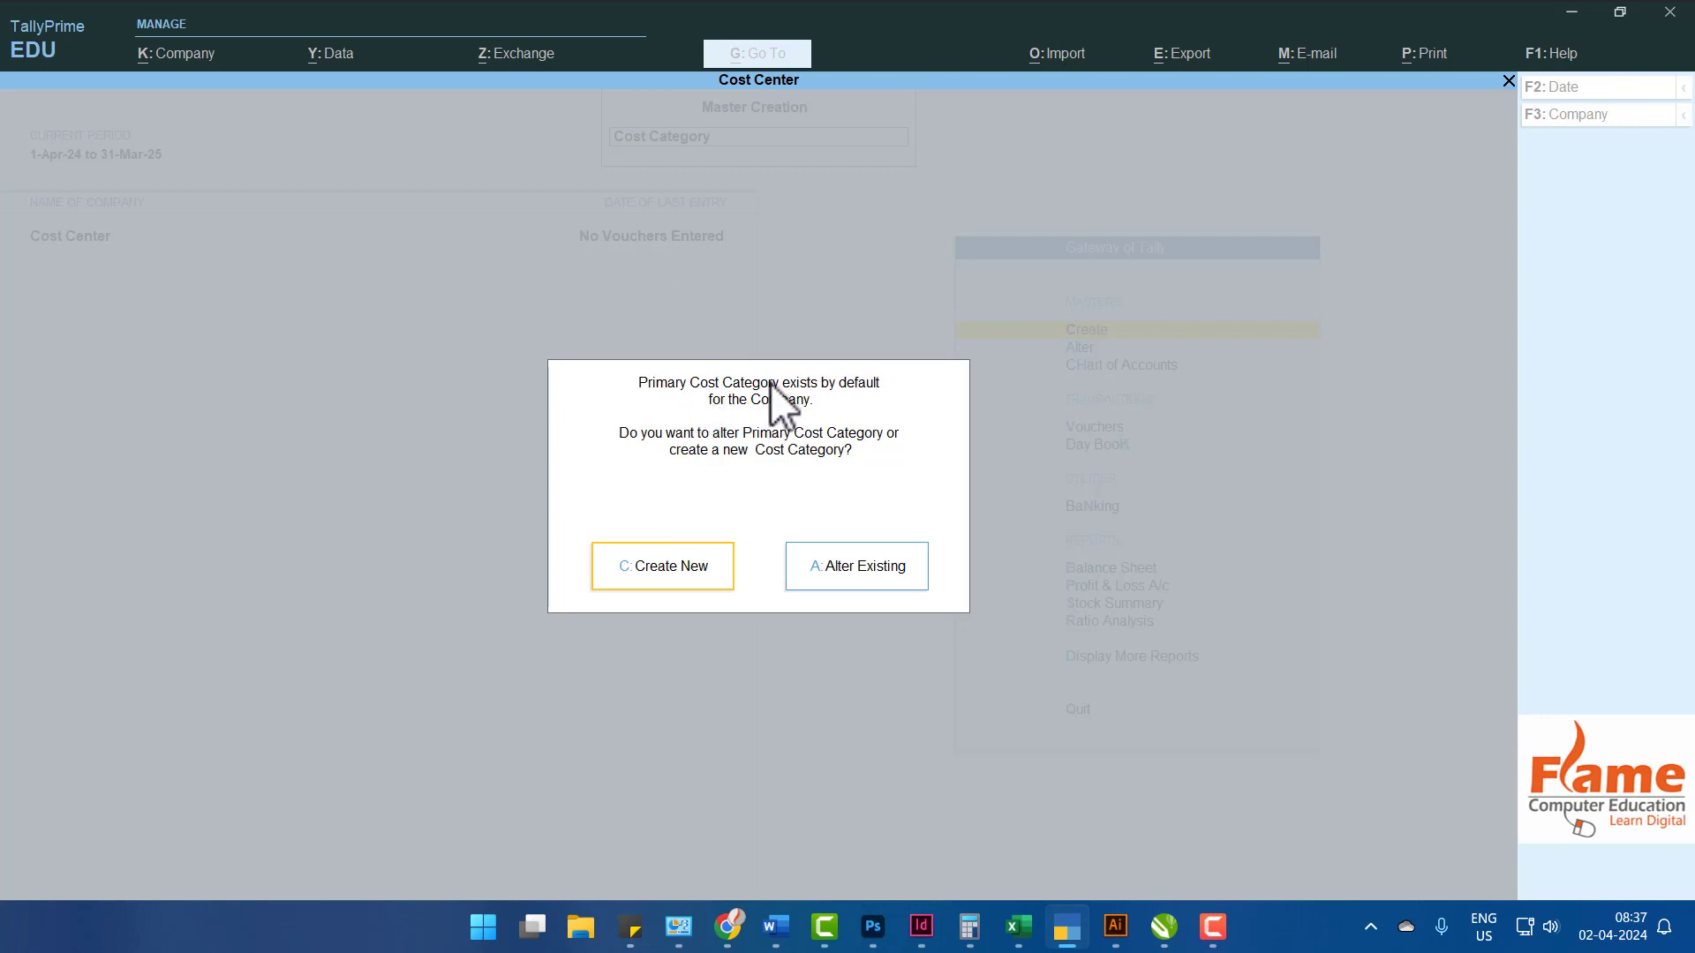
left_click(821, 572)
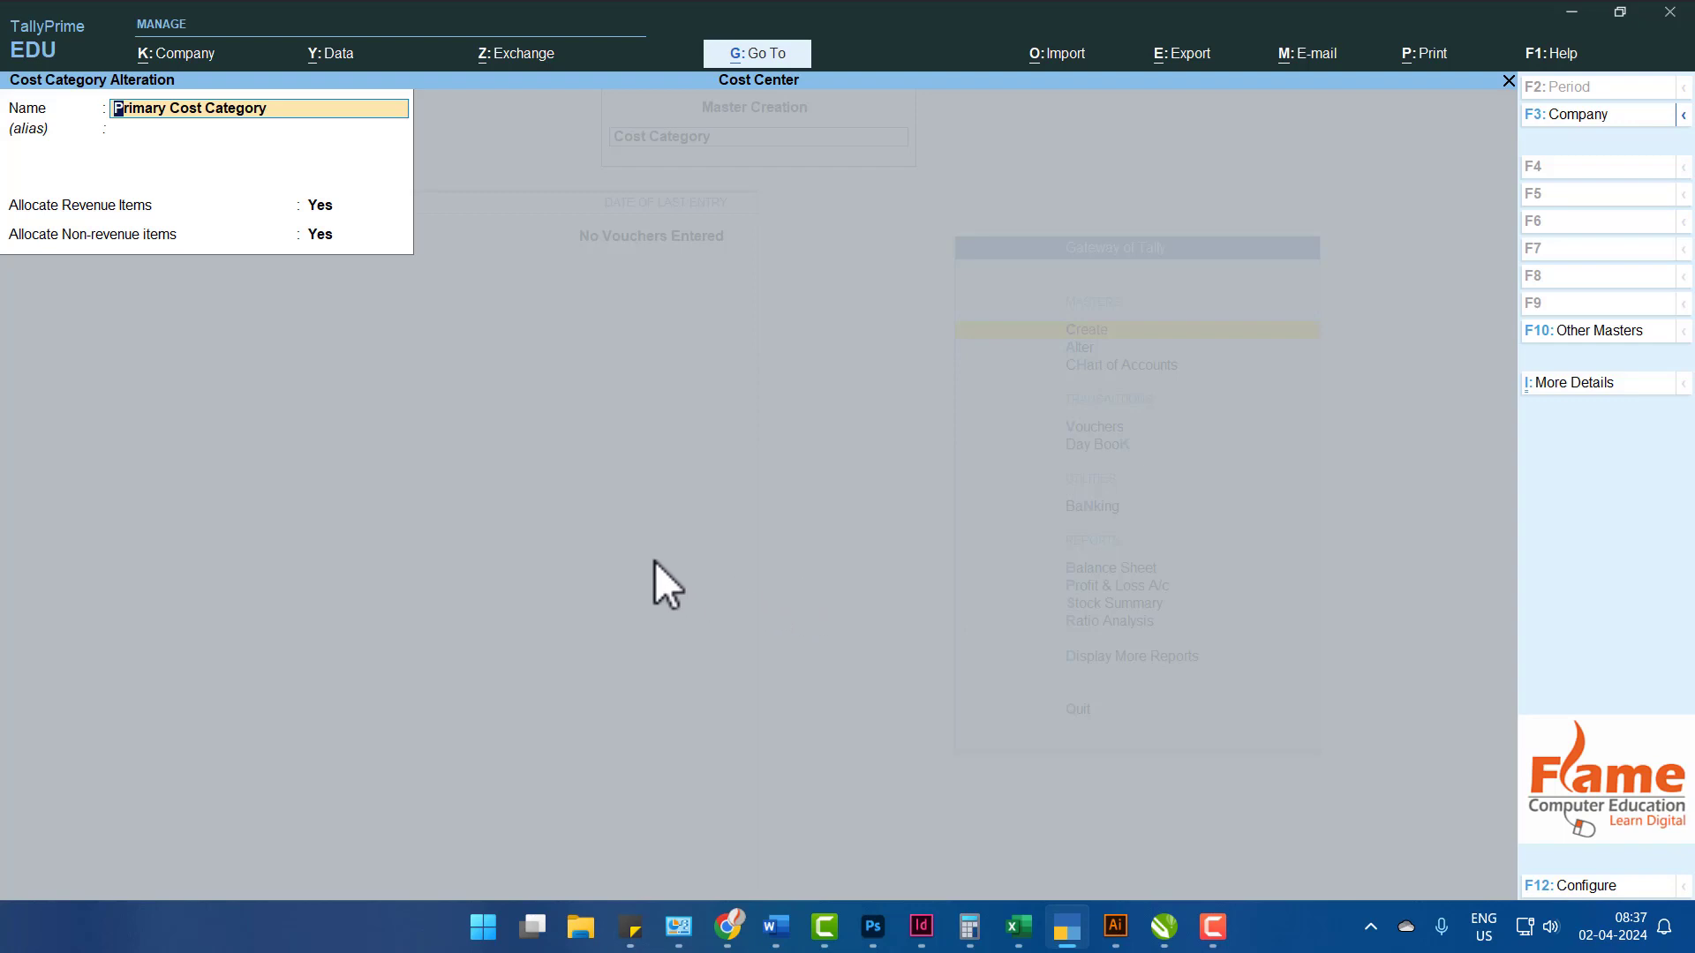
Rename the cost category as Agra, leave its allocation settings at Yes and save it.
type("Agra Zo")
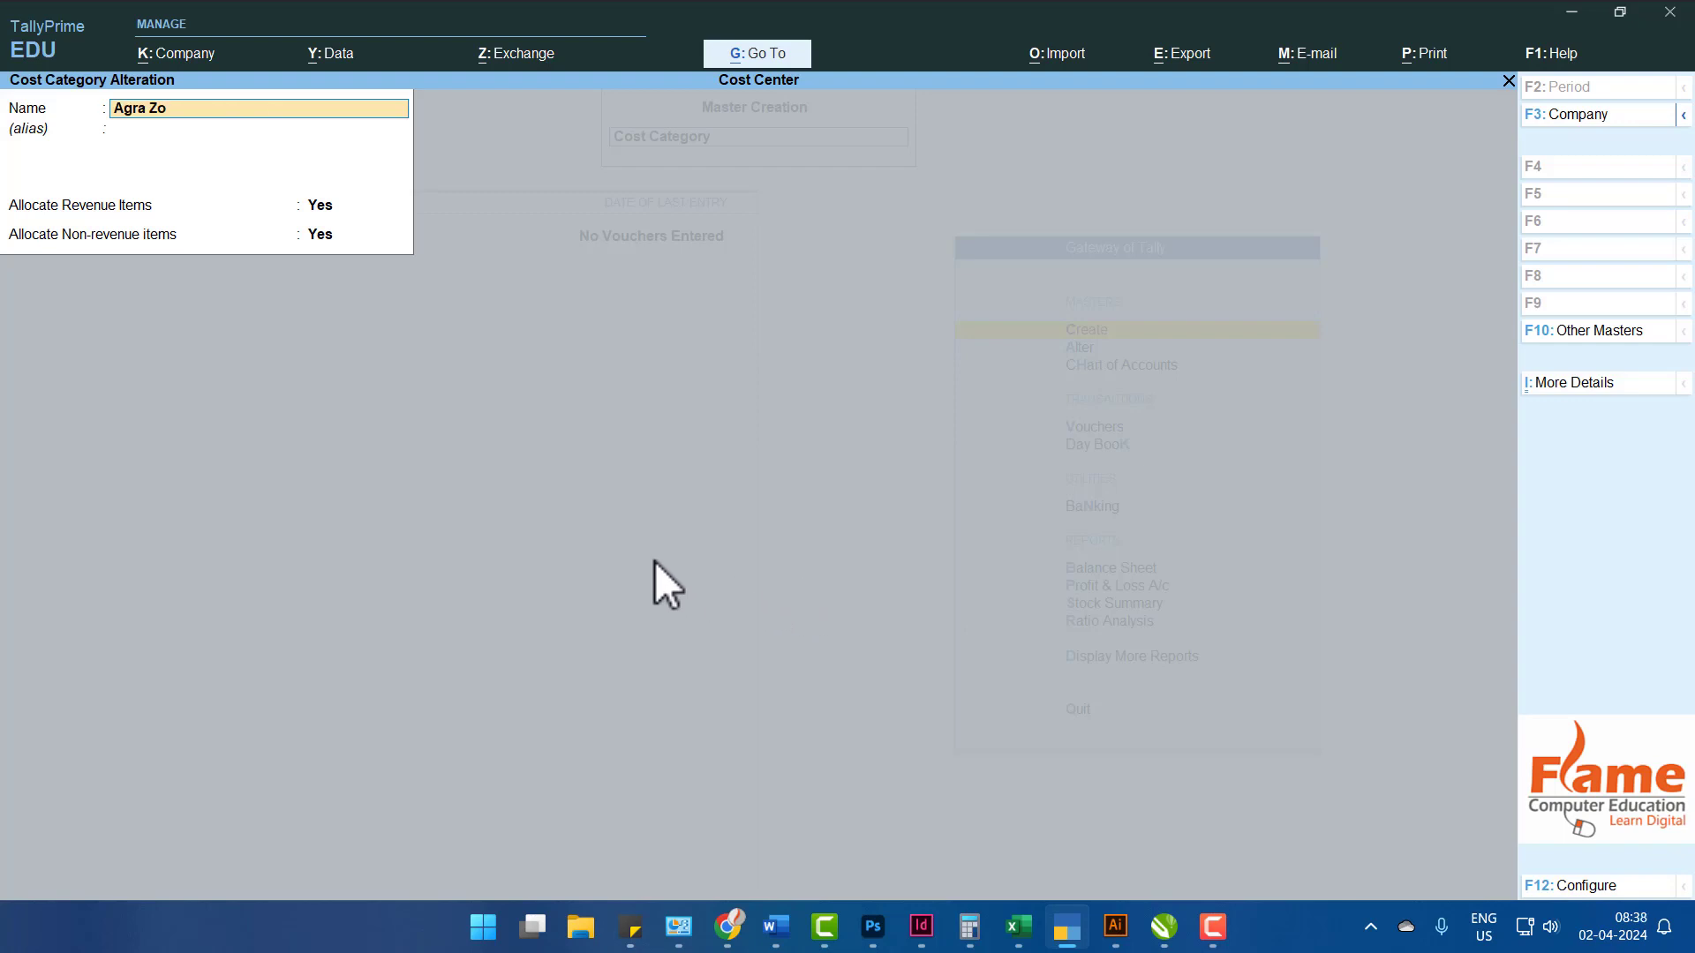
type("n")
key("BackSpace")
key("BackSpace")
key("BackSpace")
key("BackSpace")
key("Return")
key("Return")
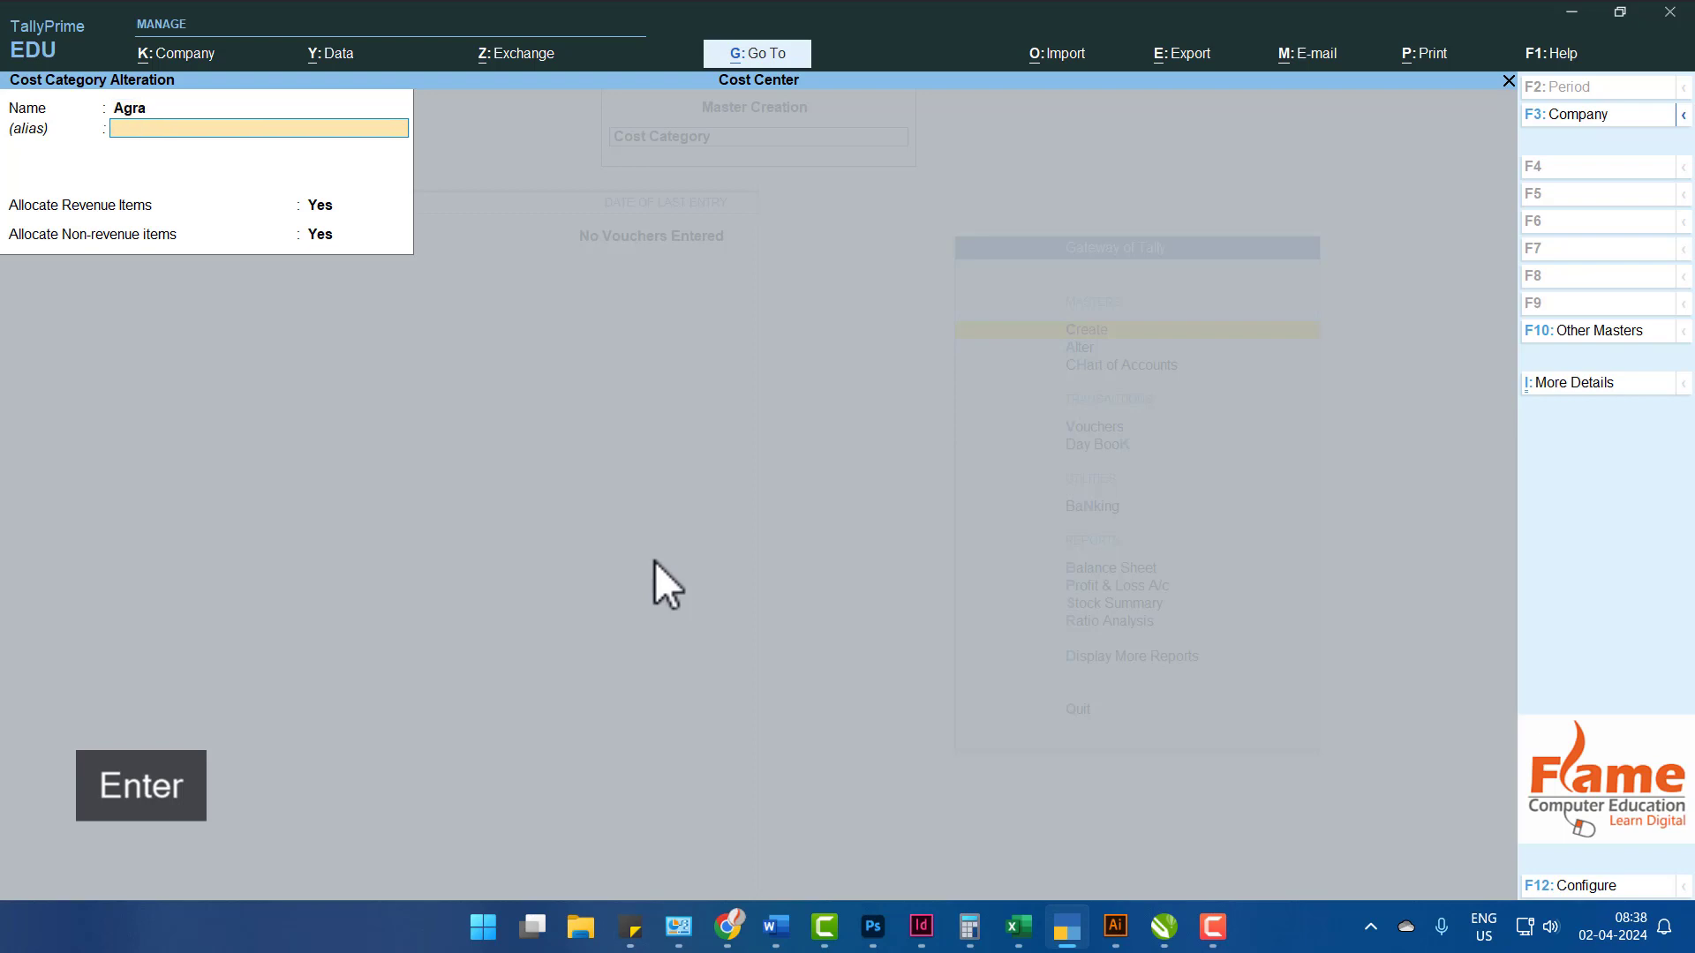
key("Return")
key("Return")
key("Return")
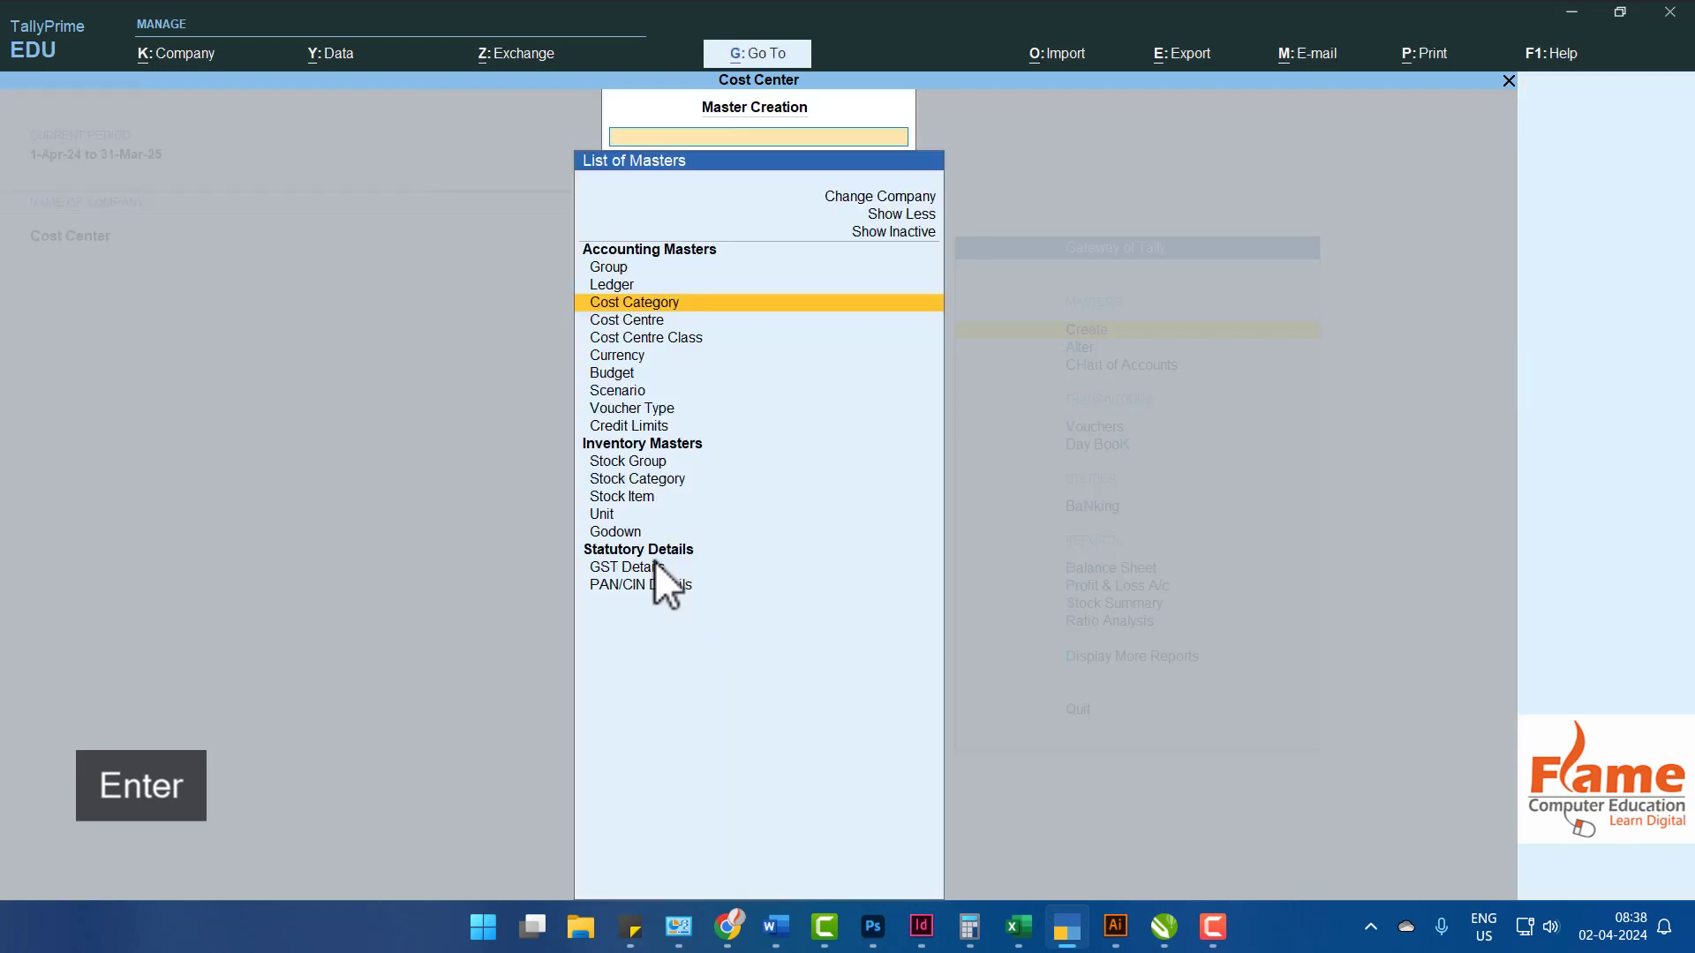
Start a new cost category and name it Aligarh.
key("Left")
key("Right")
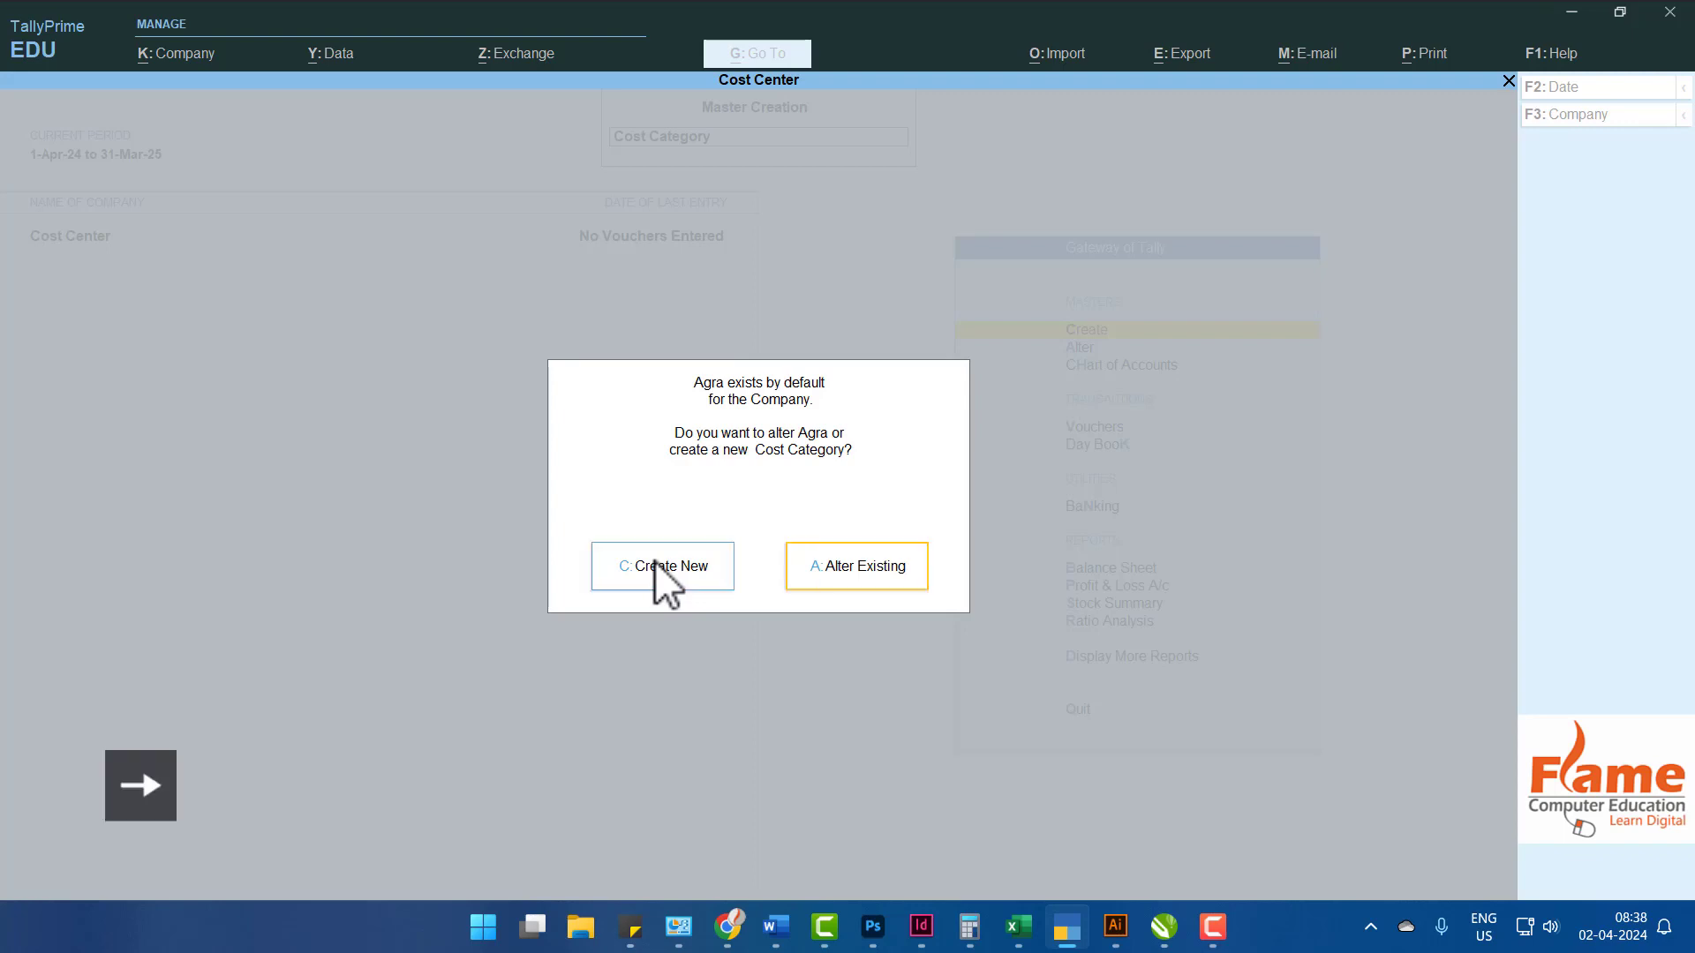
key("Return")
type("Agra")
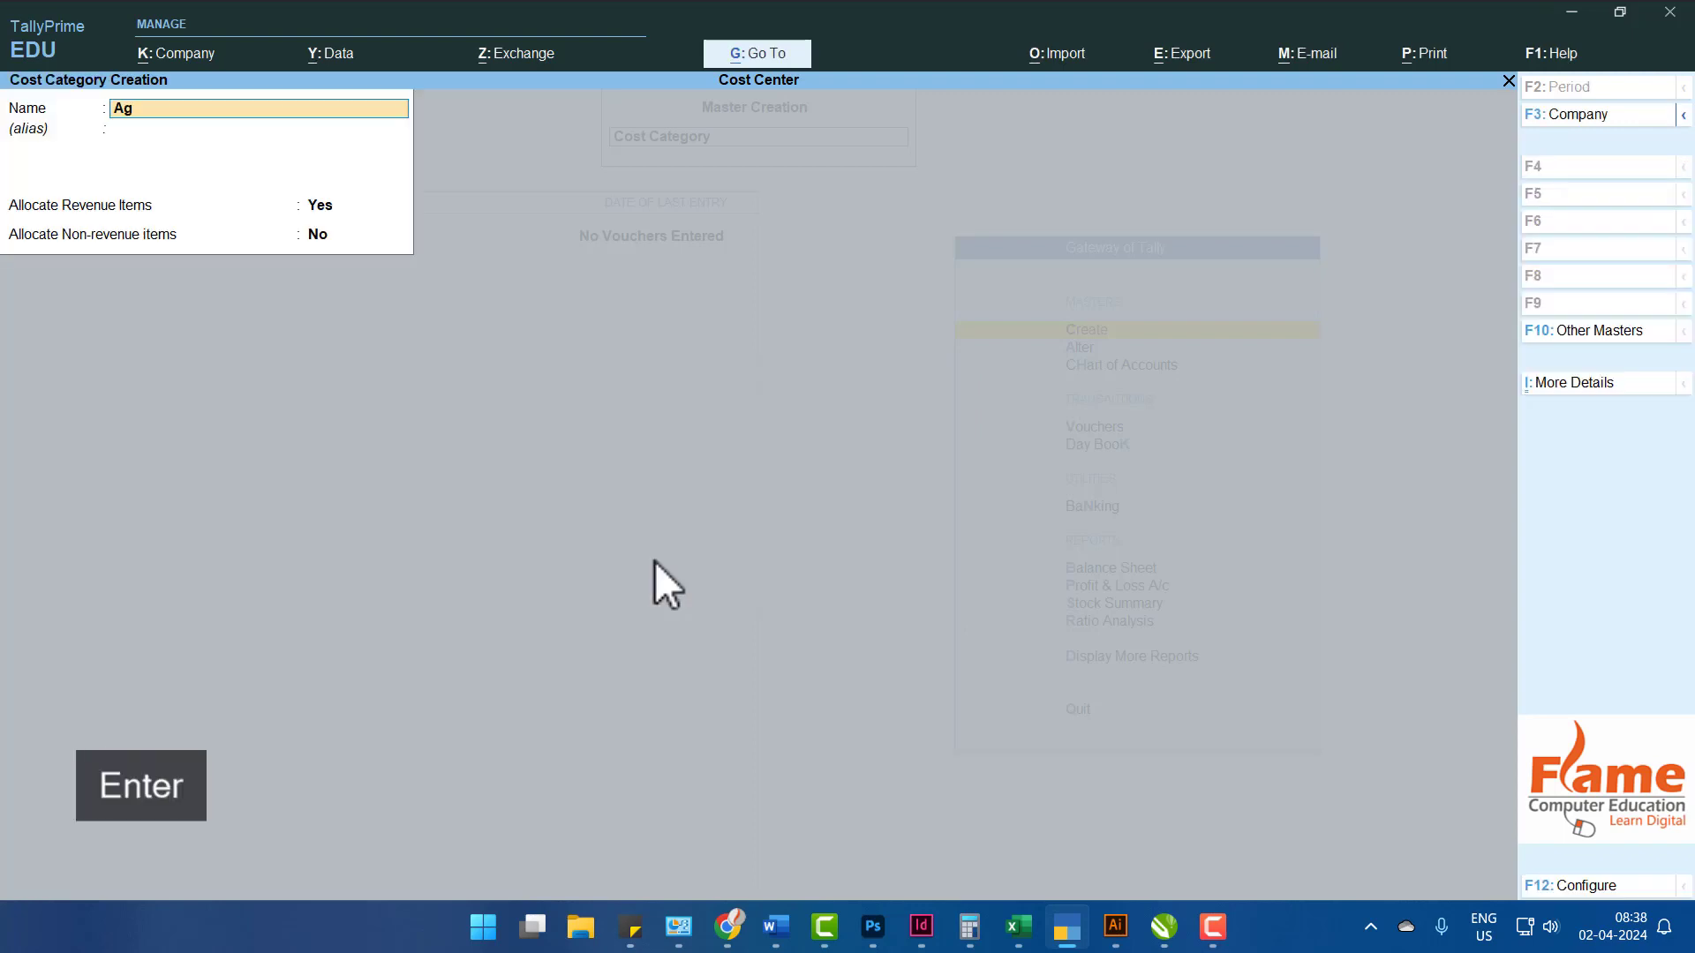
key("BackSpace")
key("BackSpace")
key("BackSpace")
key("BackSpace")
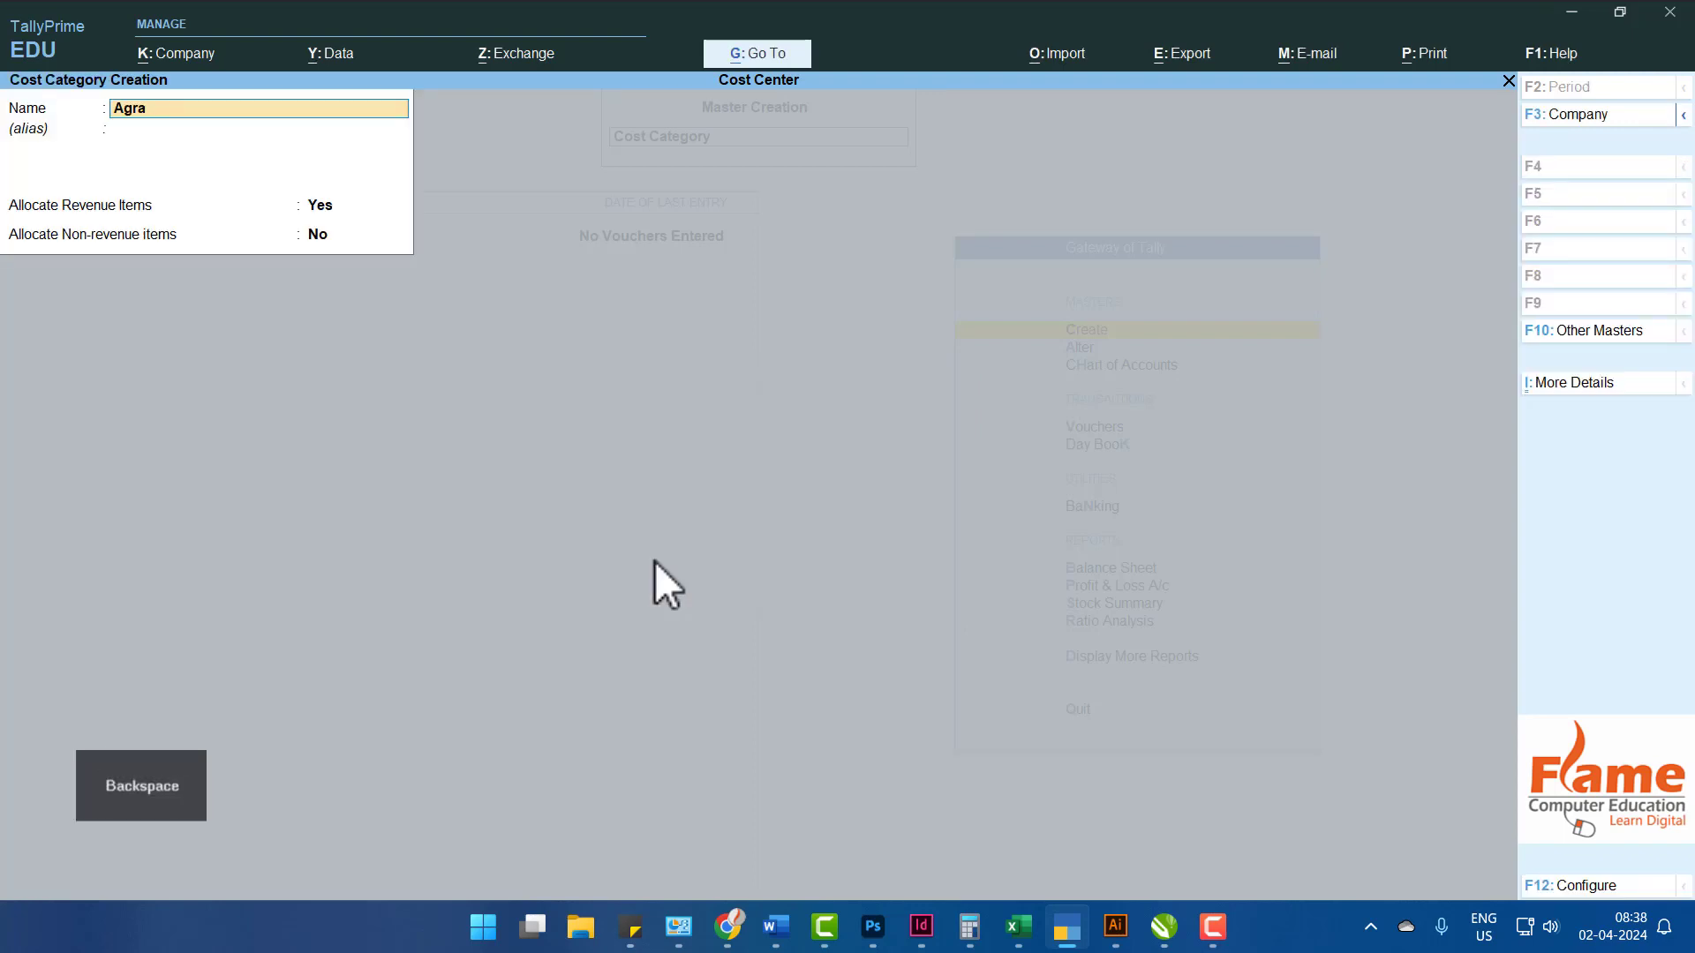
type(";Li")
key("BackSpace")
key("BackSpace")
key("BackSpace")
type("Aligarh")
Save the Aligarh category with revenue item allocation Yes and non-revenue No, and leave cost category creation.
key("Return")
key("Return")
key("Return")
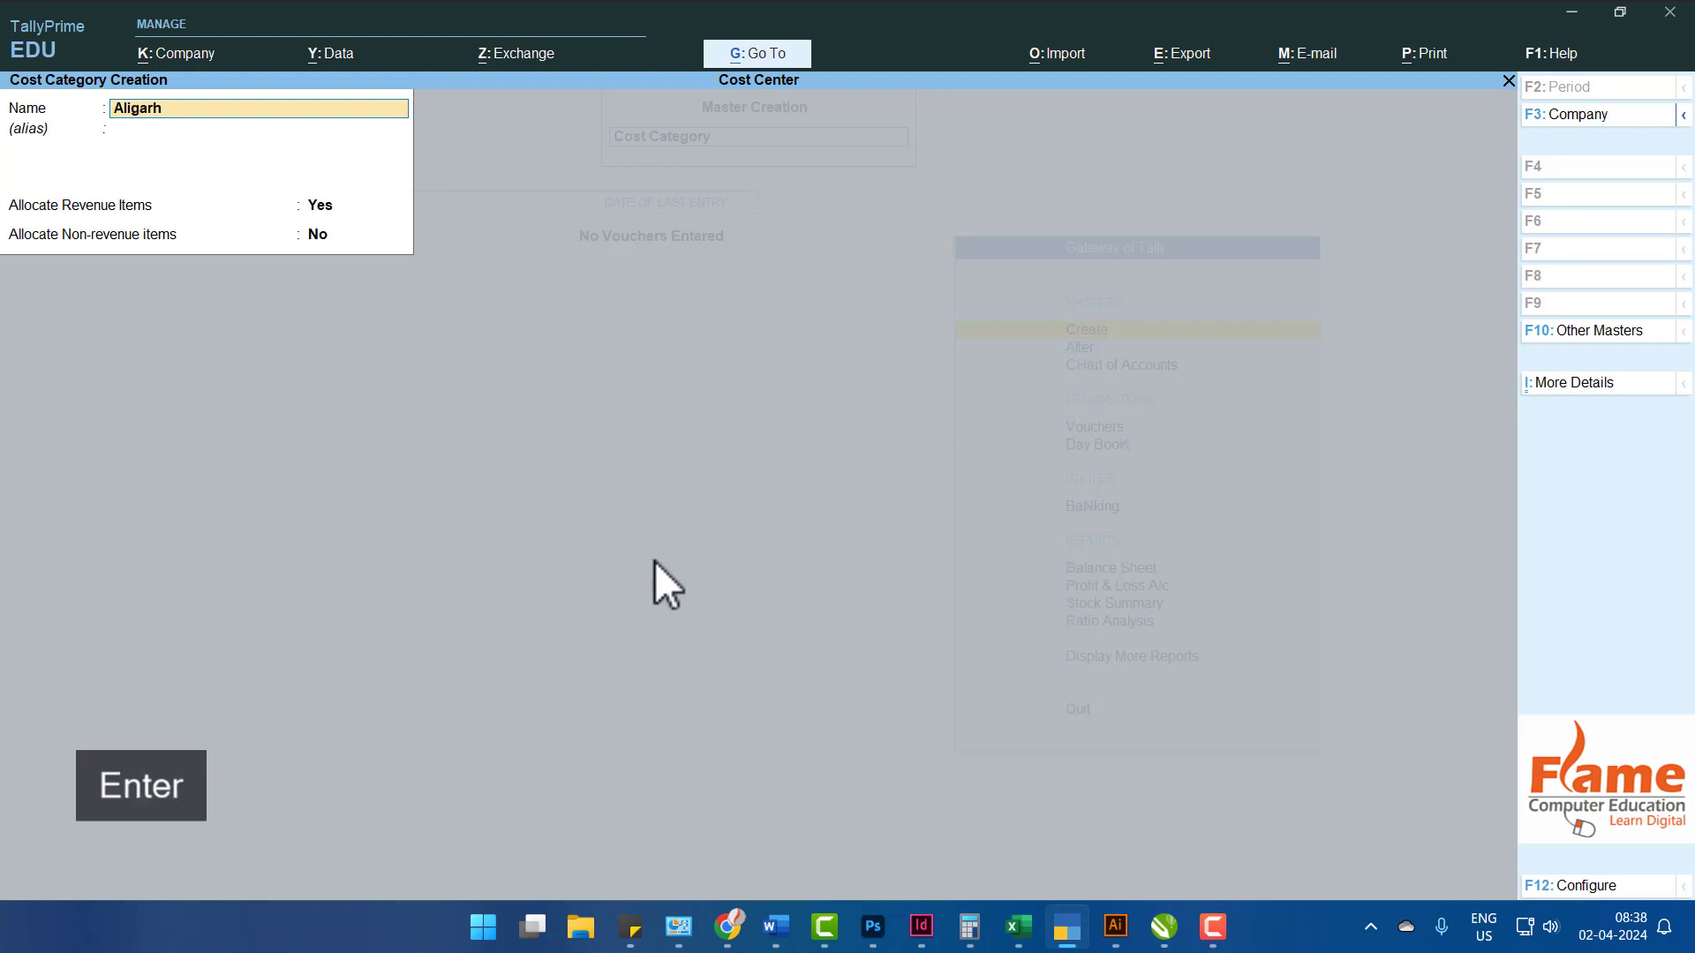
key("Return")
key("Return")
key("Escape")
key("Escape")
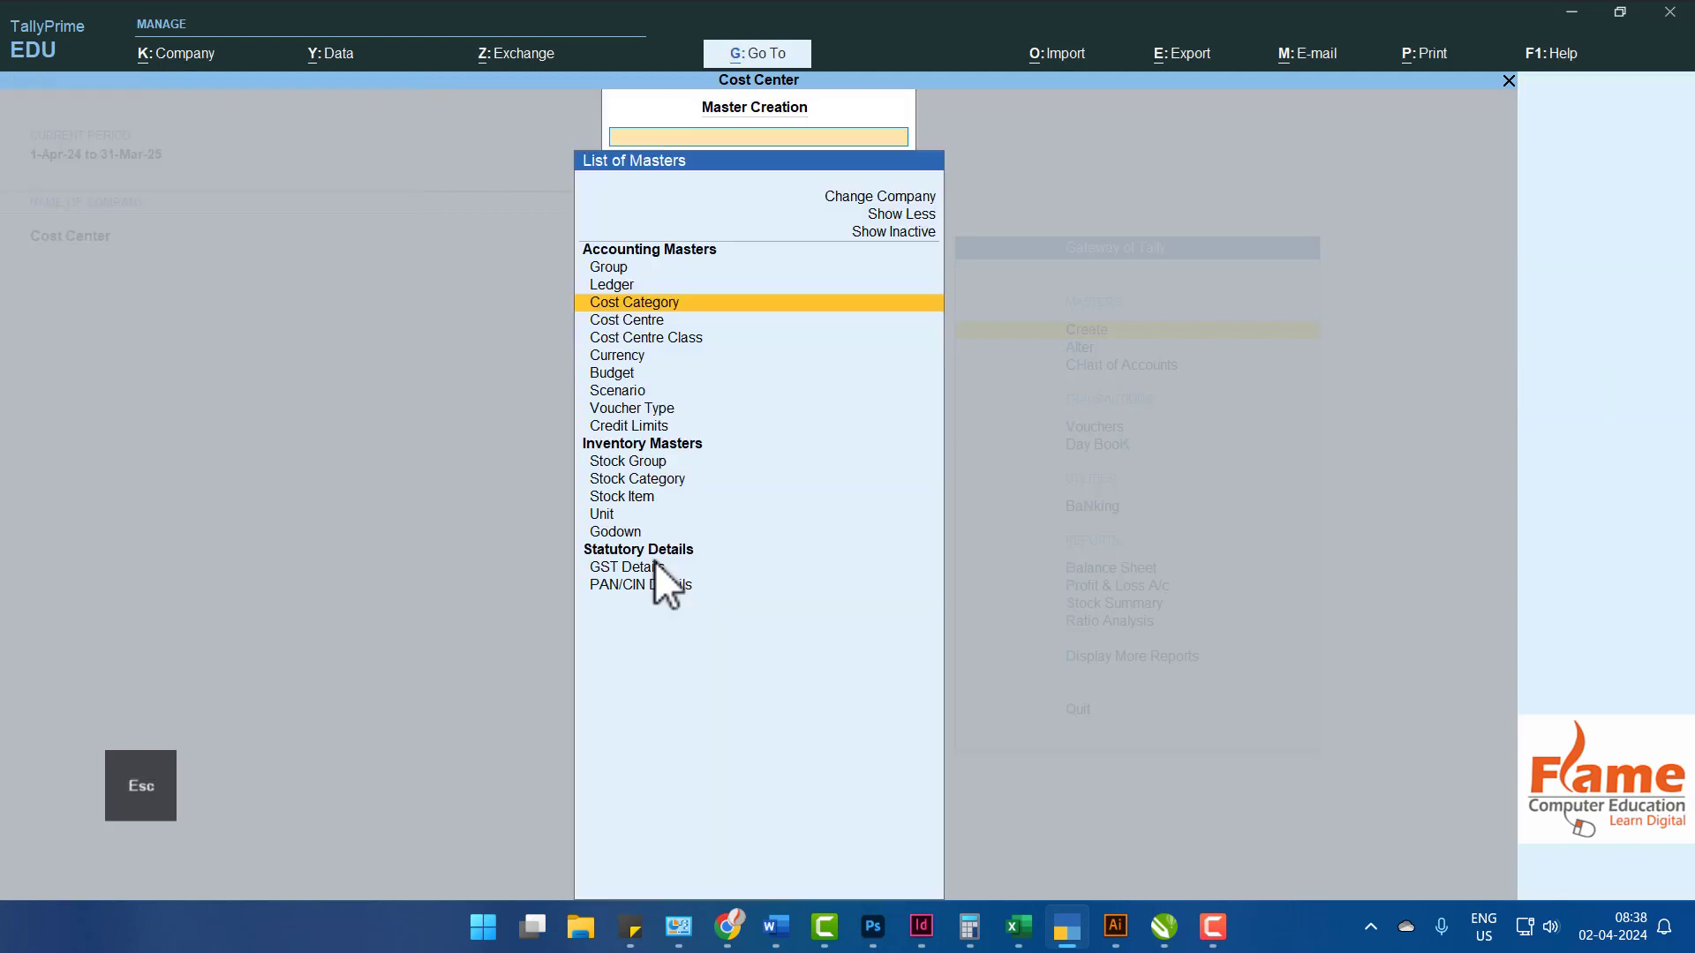
Review the list of existing cost categories under master alteration and go back to the list of masters.
key("Escape")
key("Down")
key("Return")
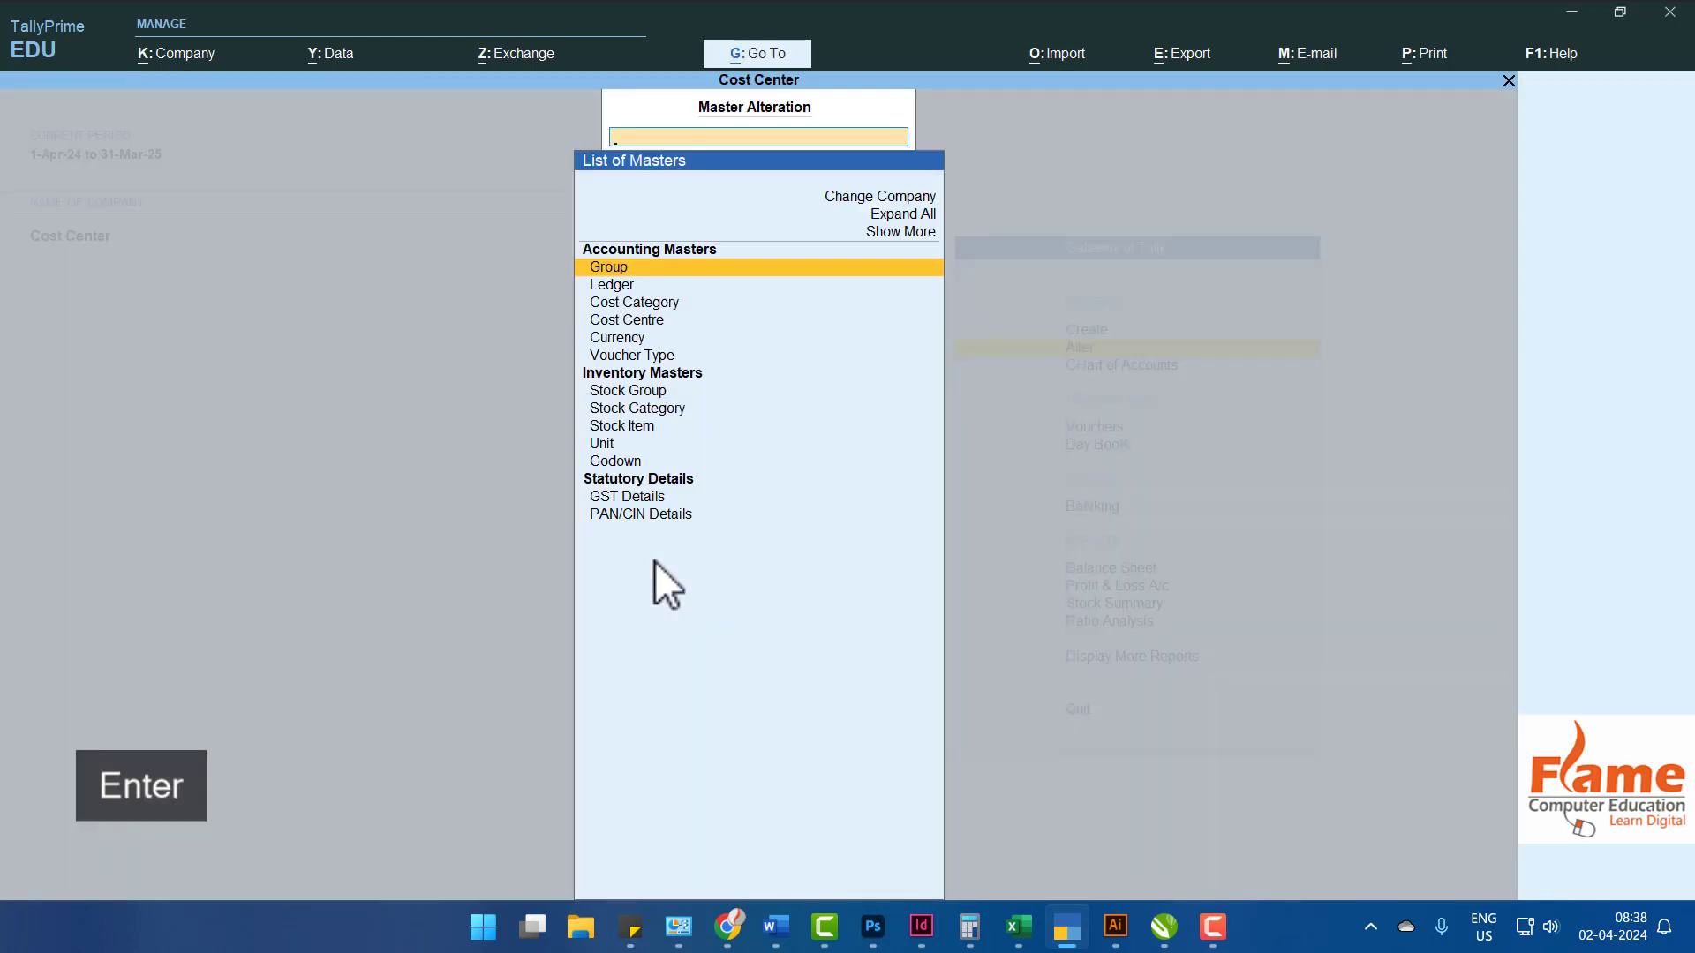
key("Down")
key("Down")
key("Down")
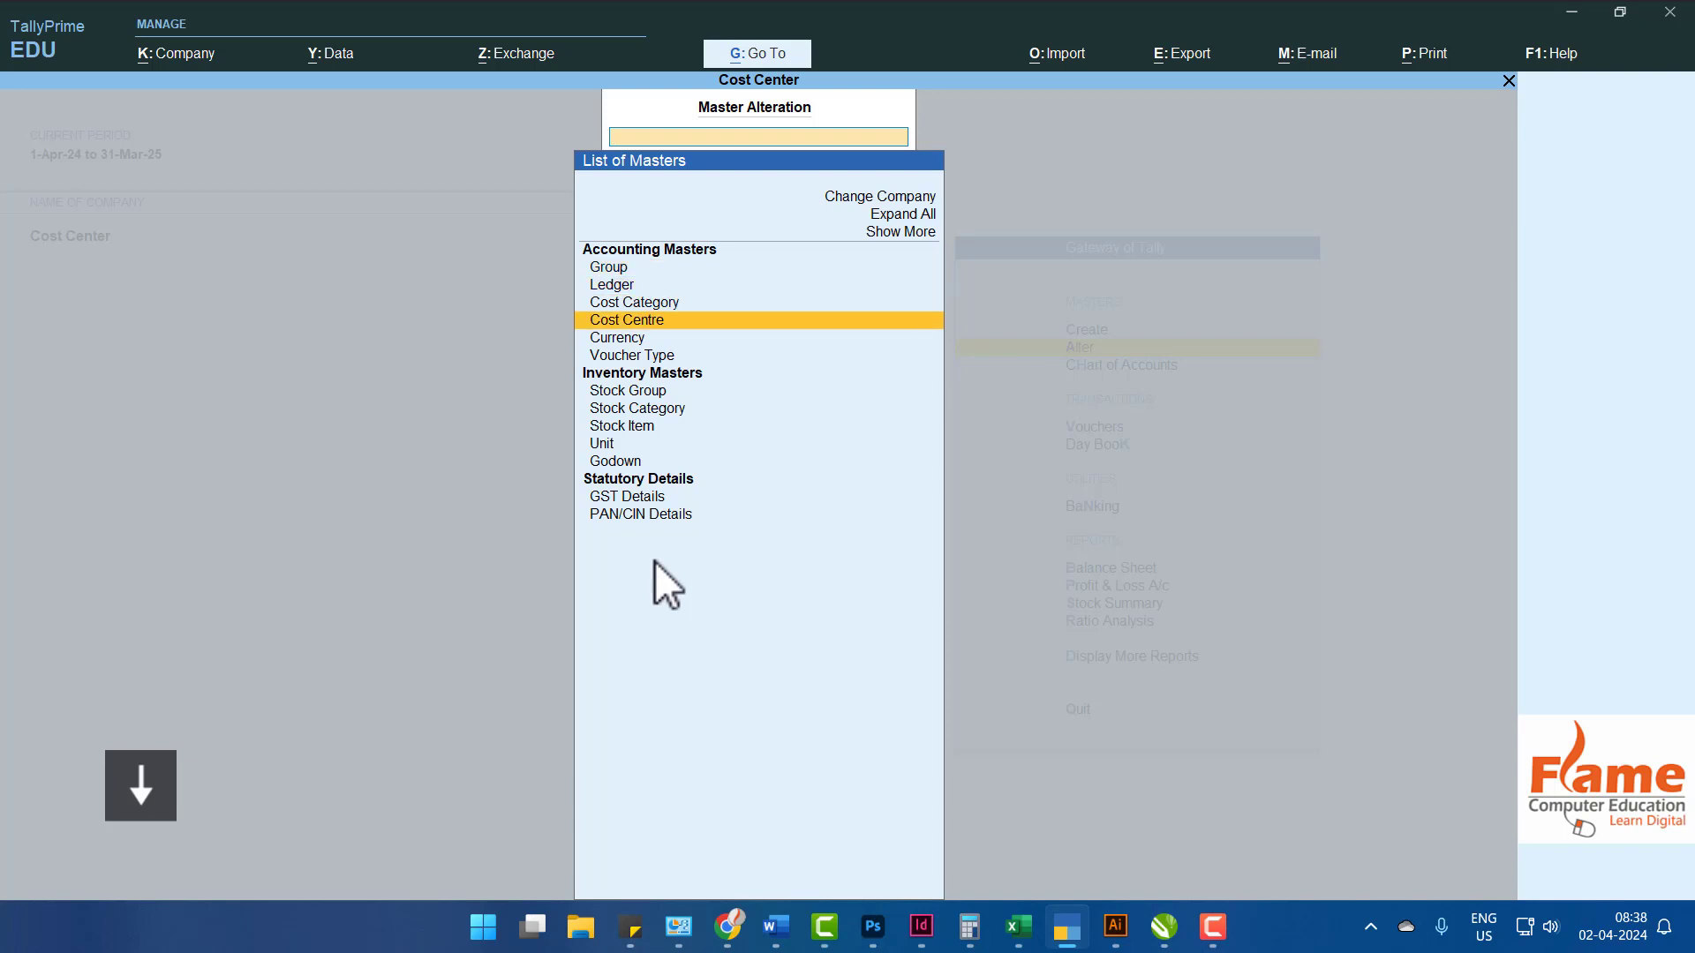
key("Up")
key("Return")
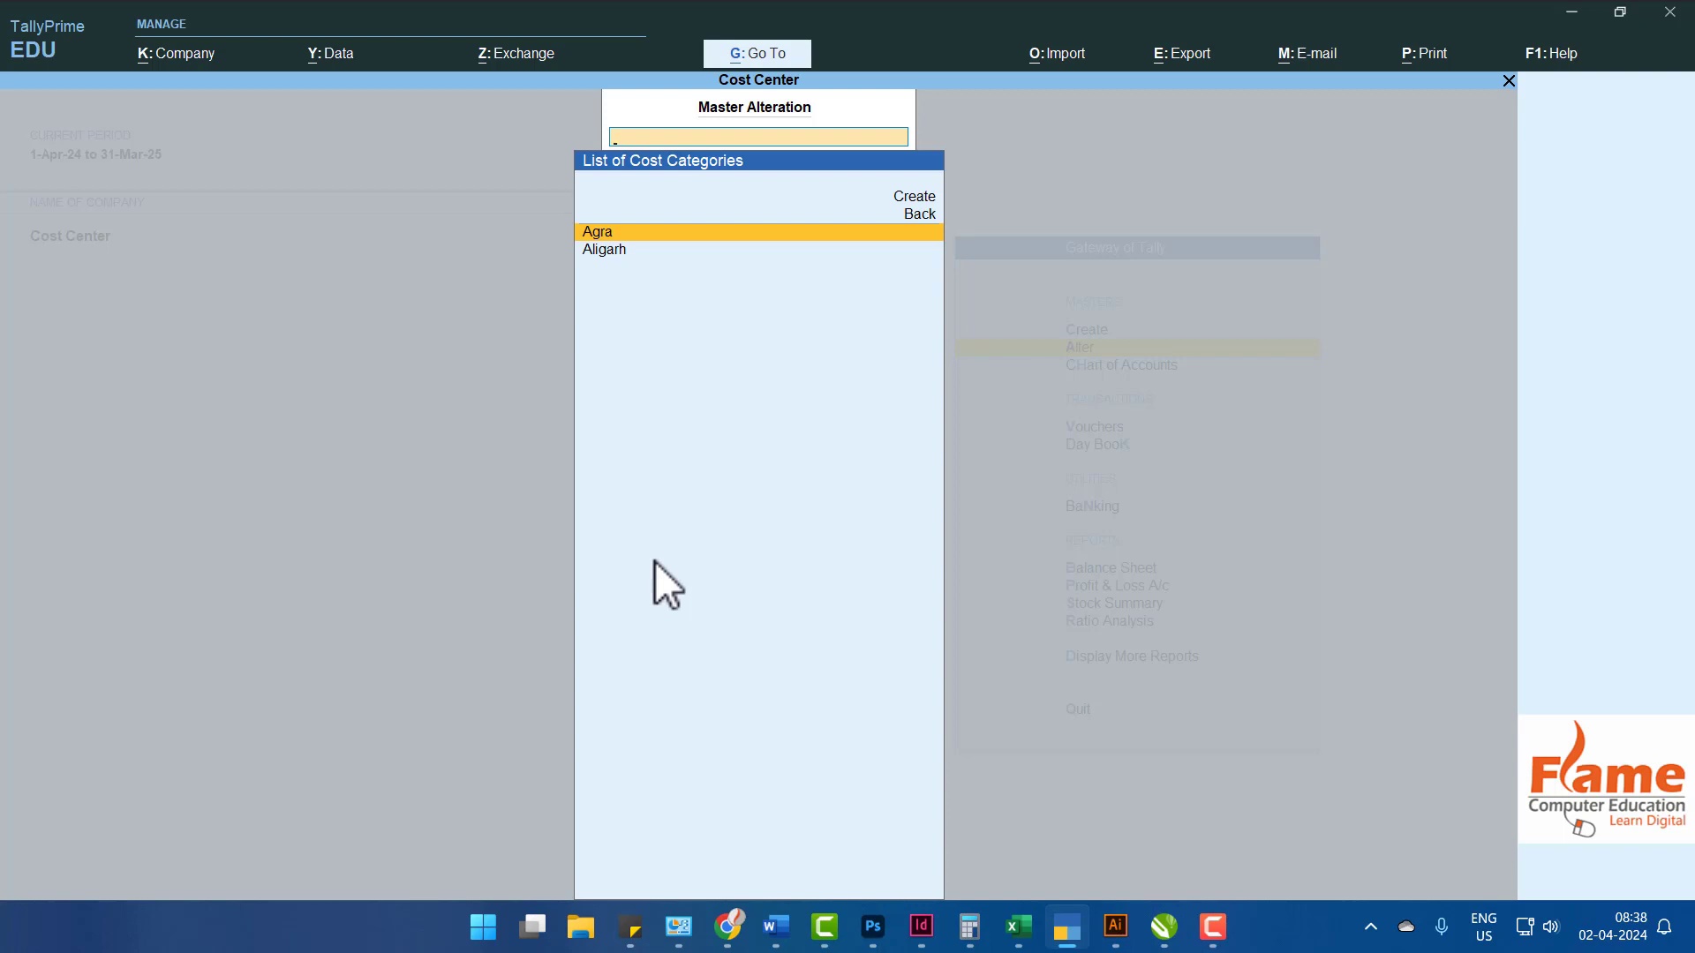
key("Escape")
Start a new cost centre from master alteration and check the Agra area names in the Word document.
key("Down")
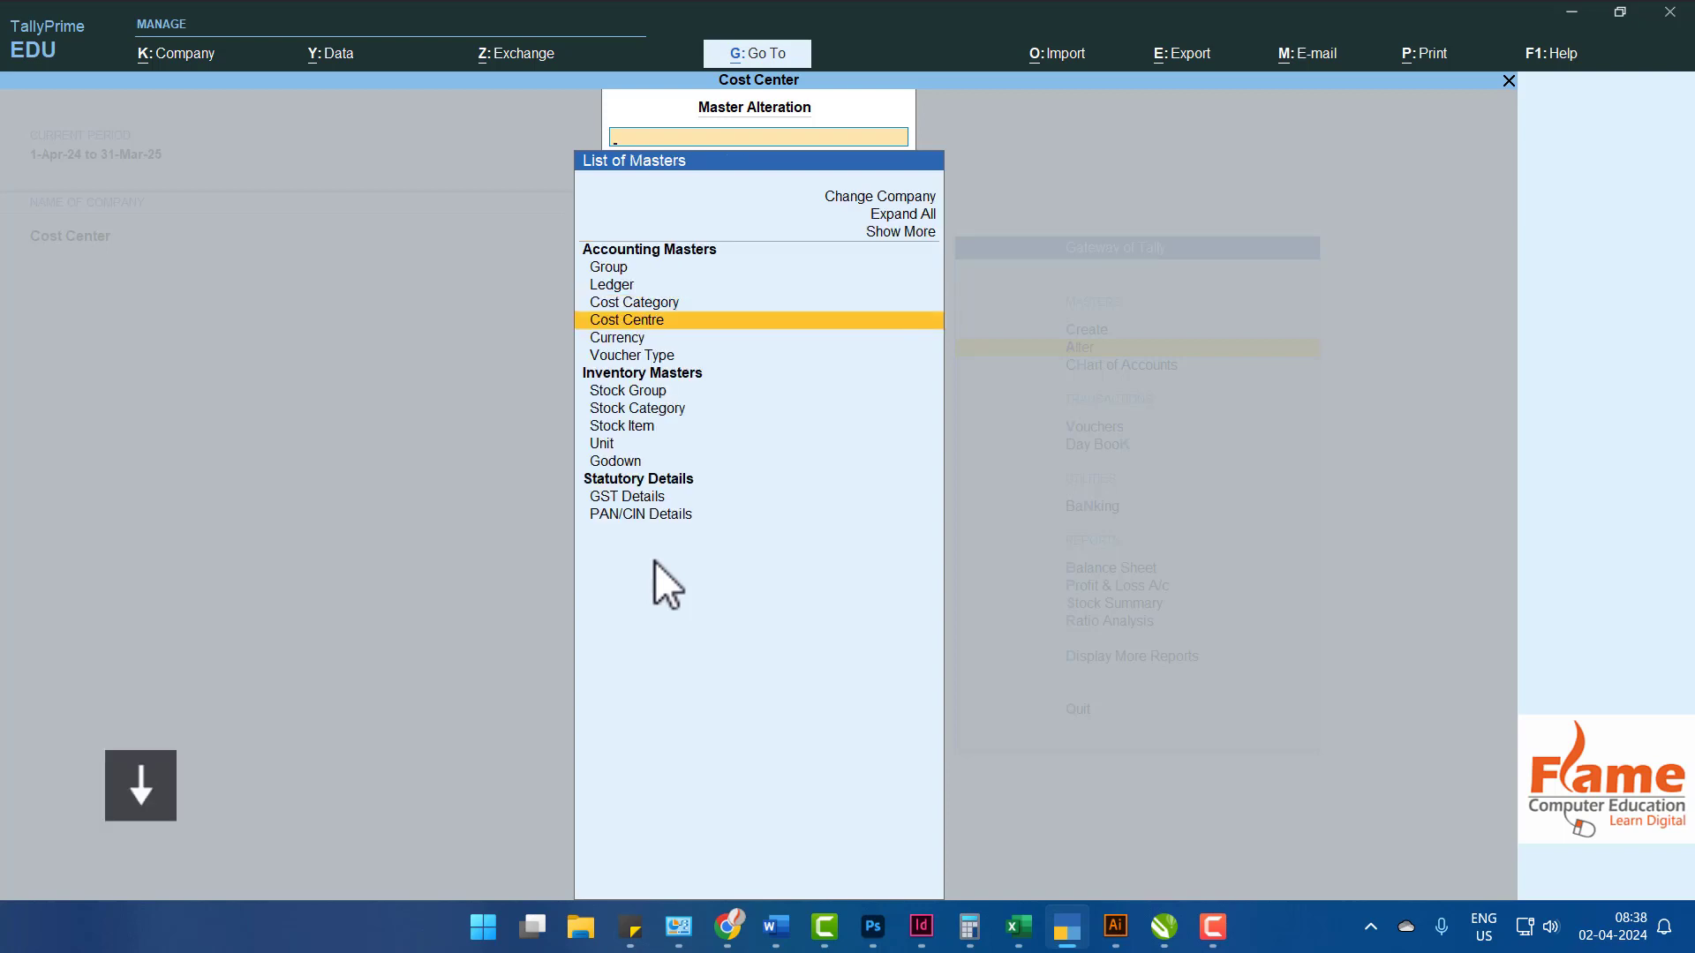
key("Return")
key("Return")
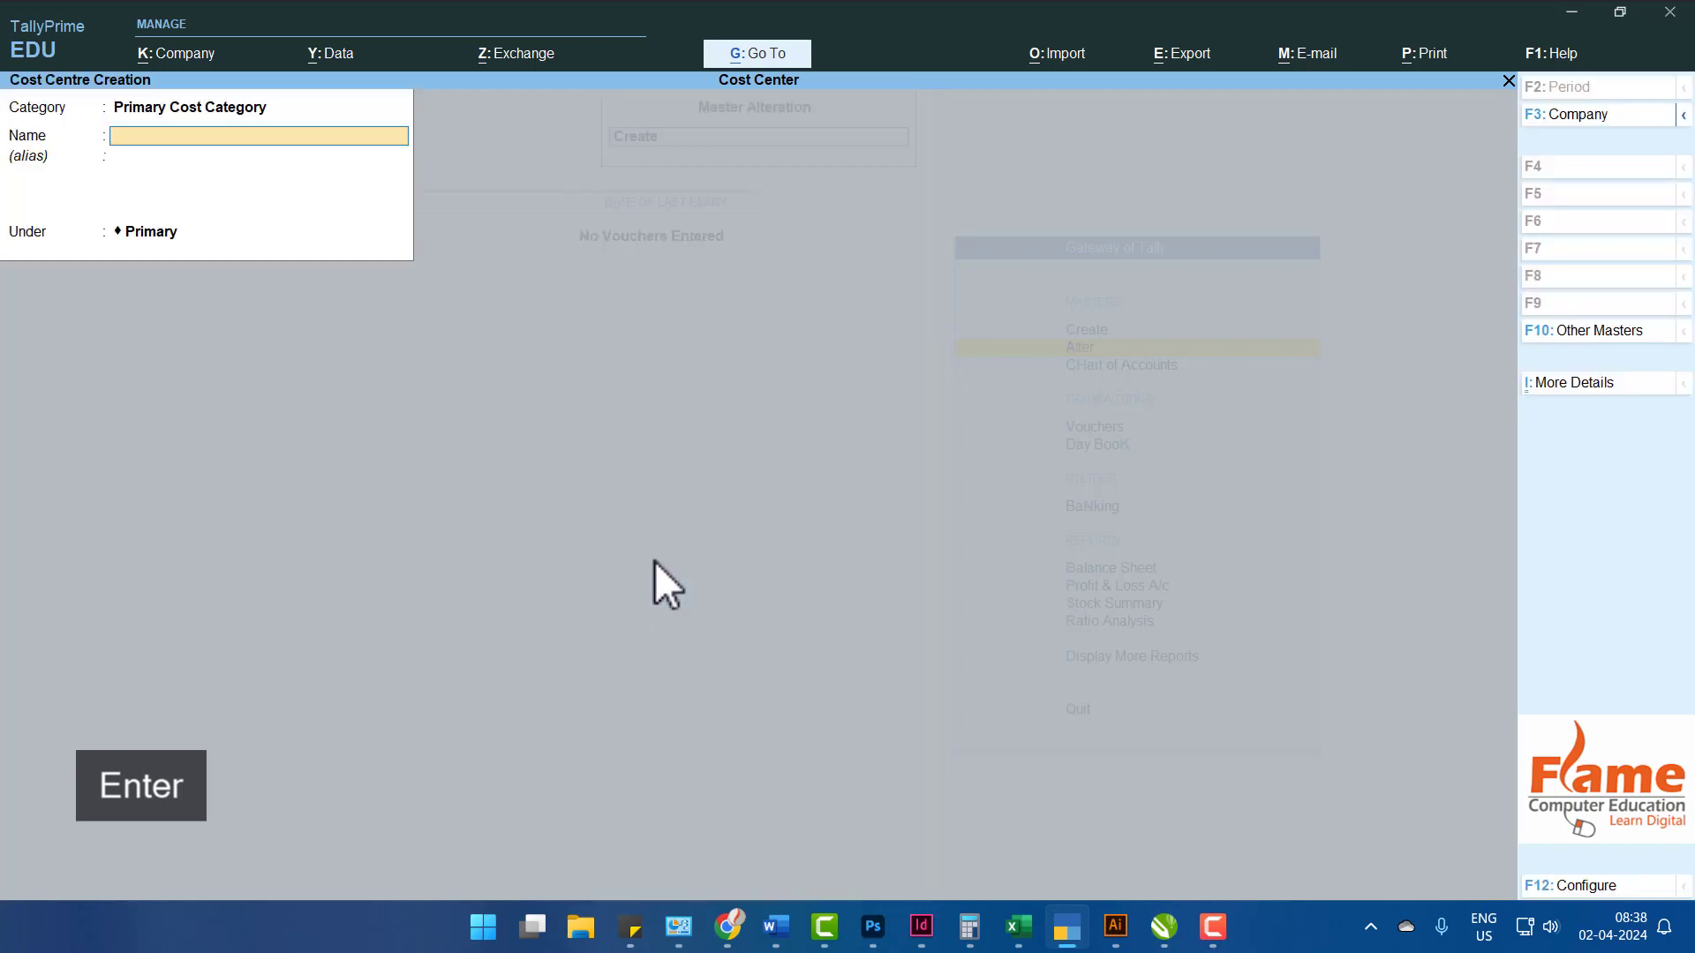
key("alt+Tab")
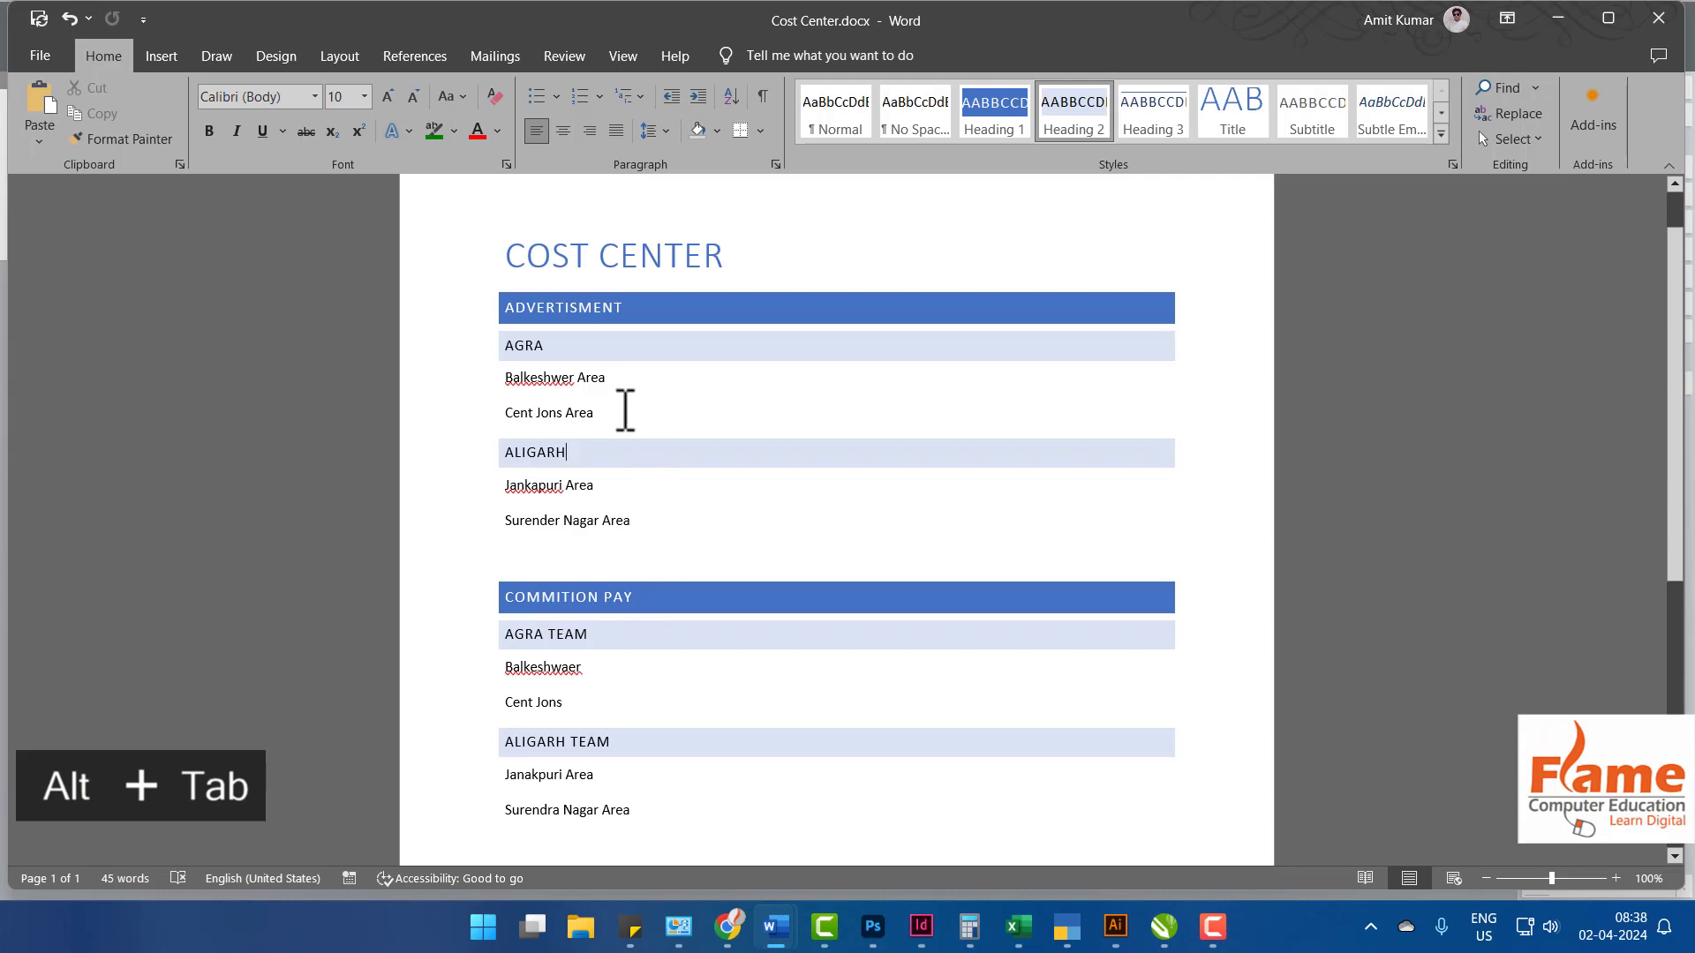
key("alt+Tab")
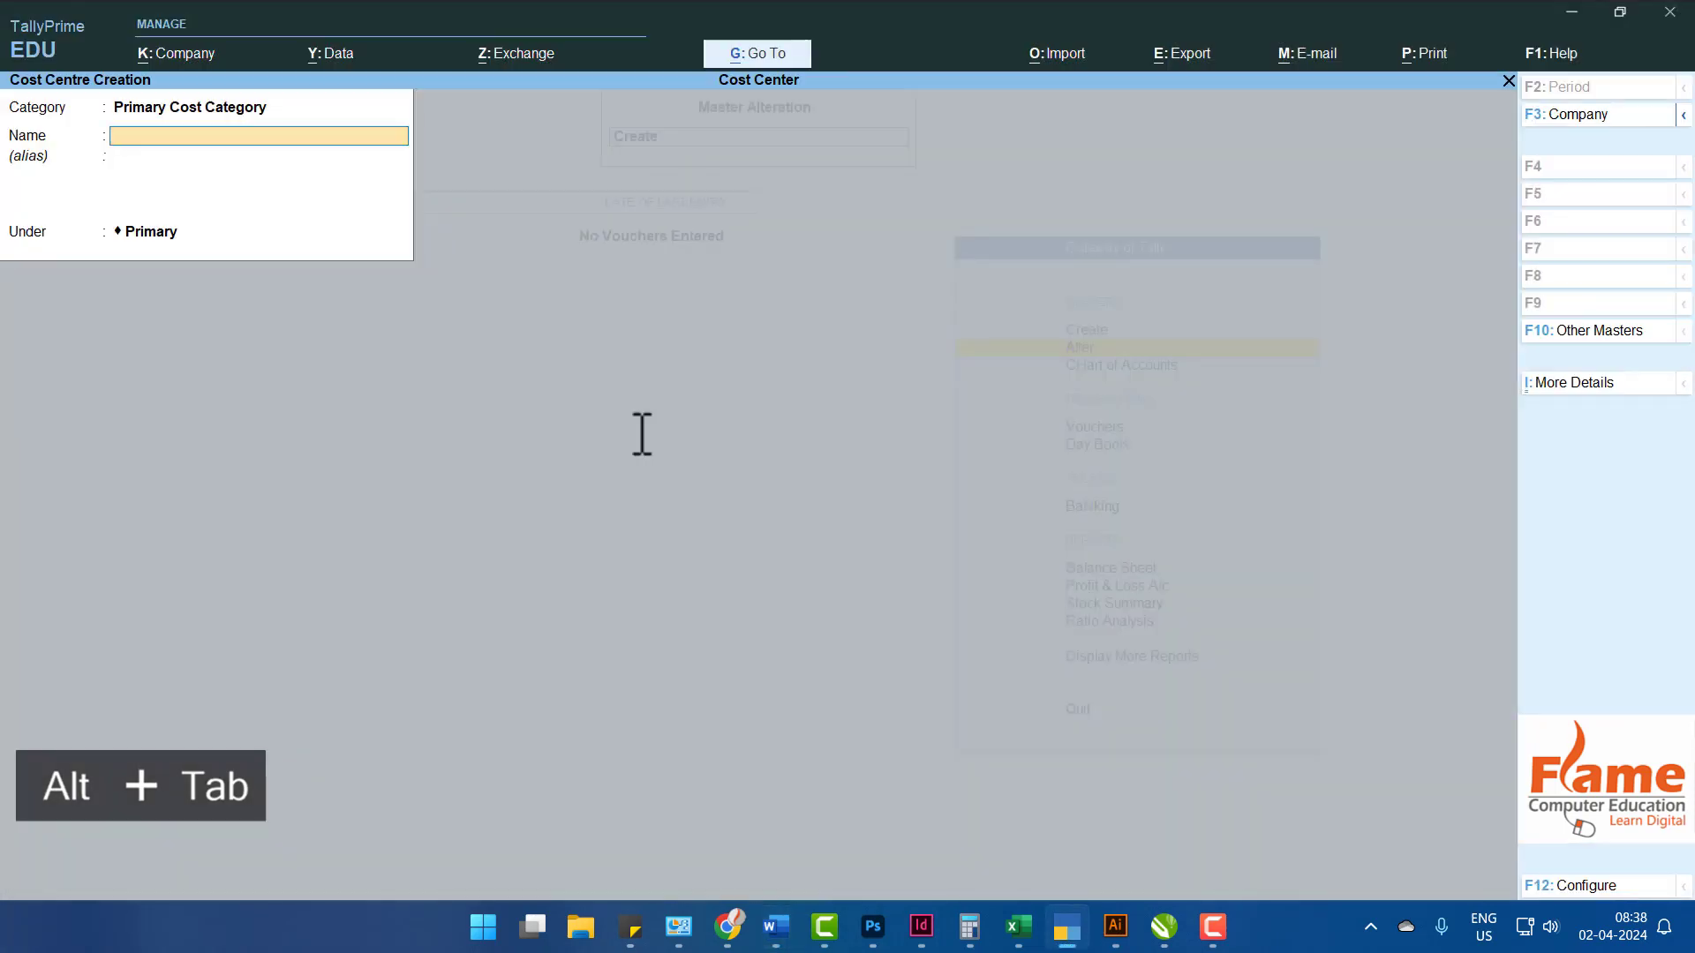
Name the cost centre Balkeshwer Area, keep it under Primary in the Agra category and save it.
type("Bla")
key("BackSpace")
key("BackSpace")
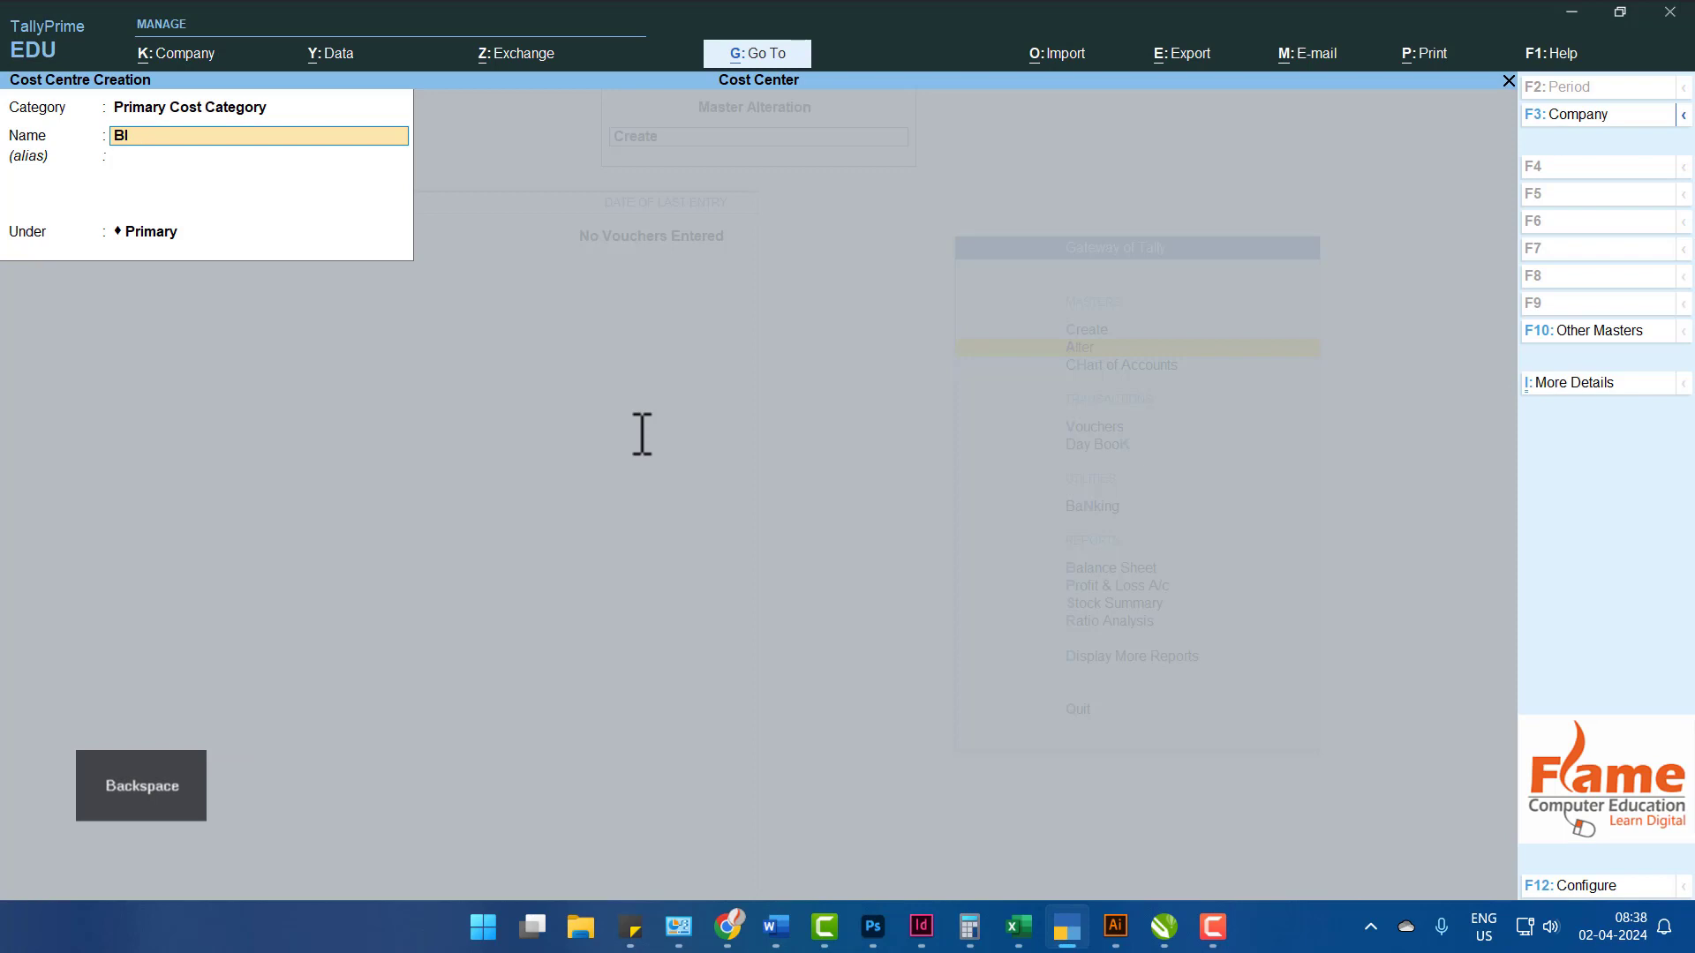
type("alkew")
key("BackSpace")
type("shwer Area")
key("Return")
key("Return")
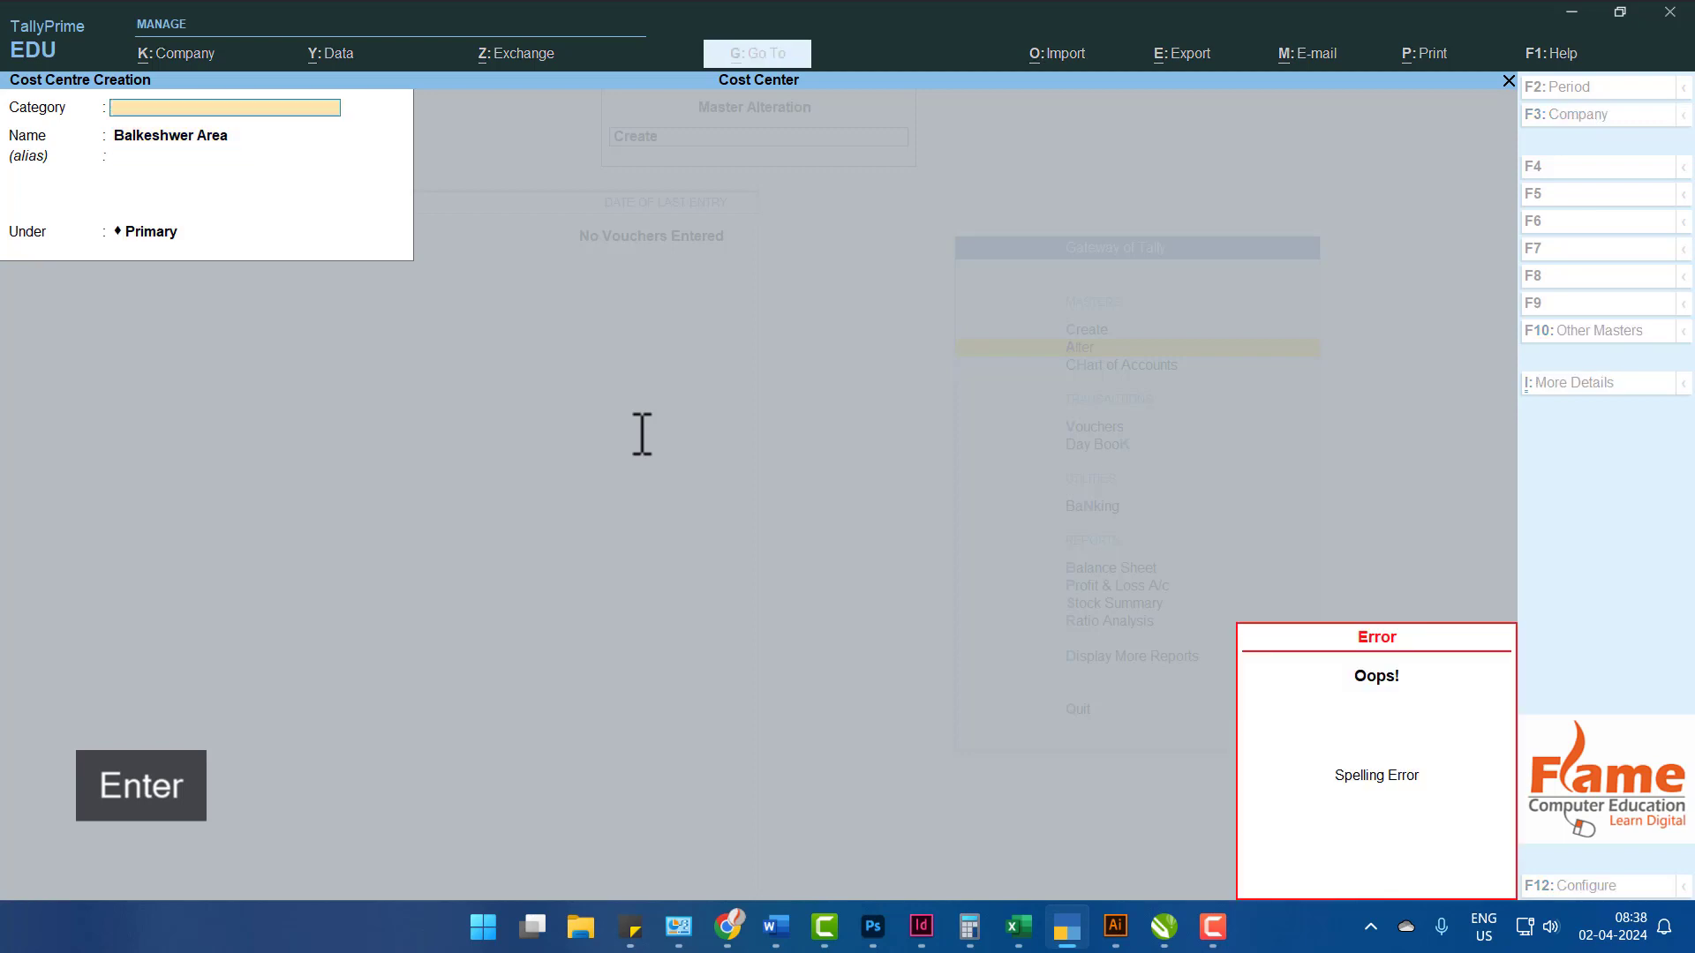
key("Return")
Create the cost centre Cent Jons Area under Primary in the Agra category and save it.
type("Cent")
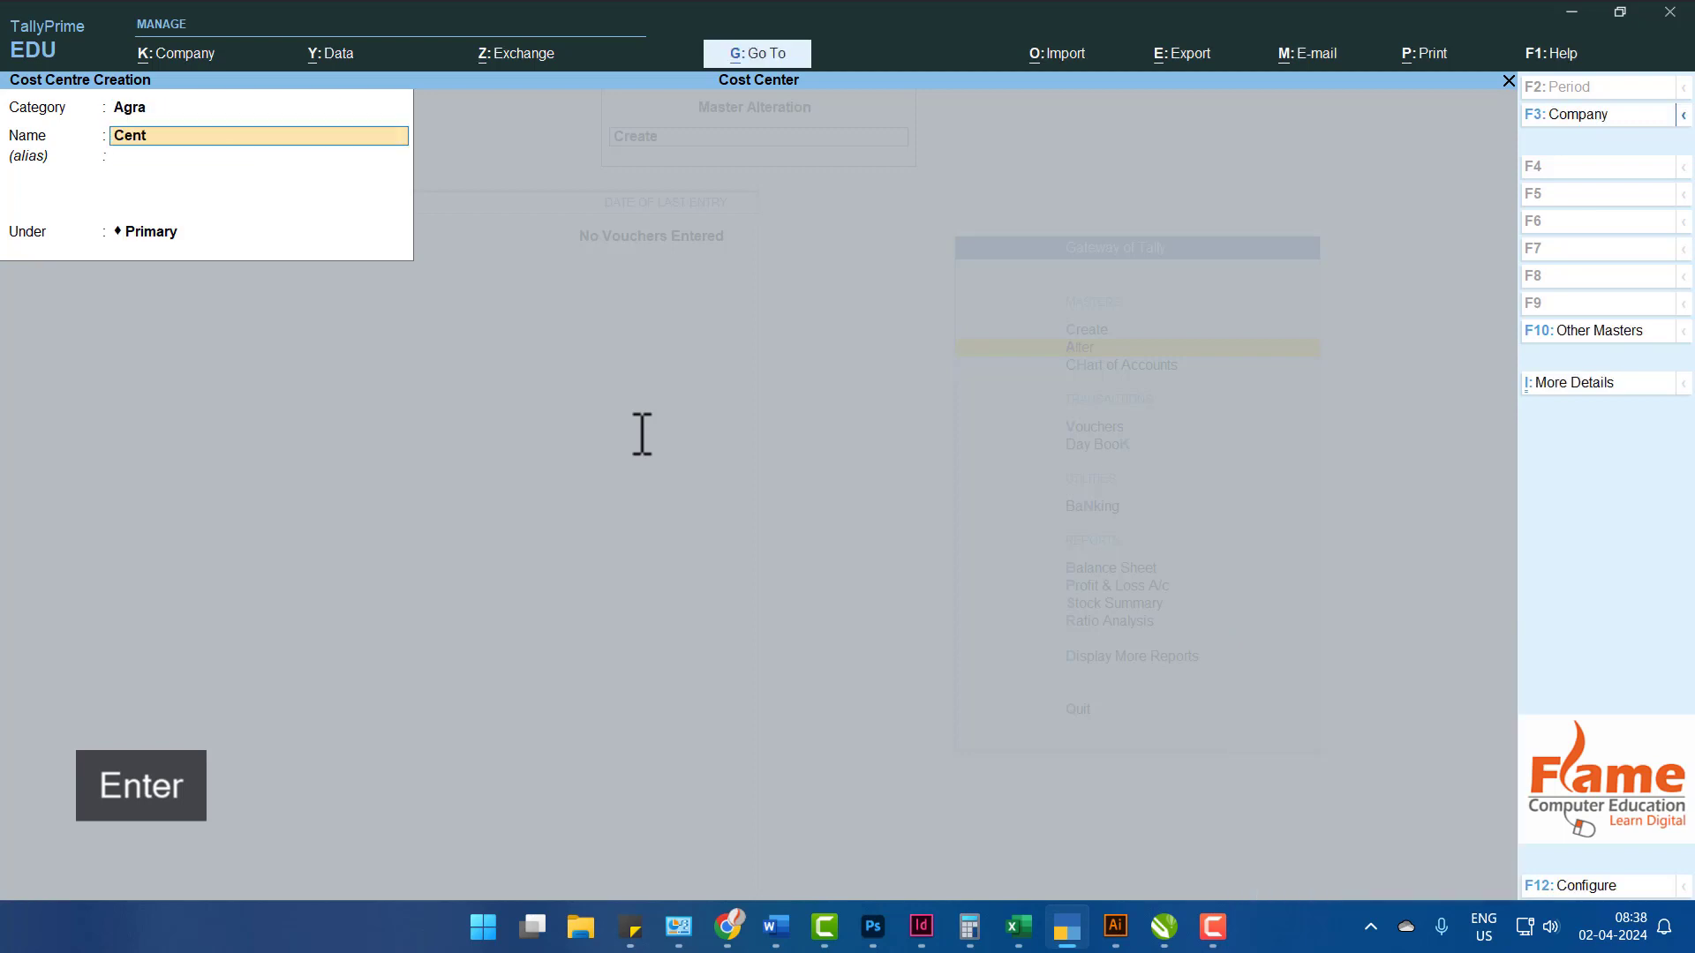
type(" Jons Area")
key("Return")
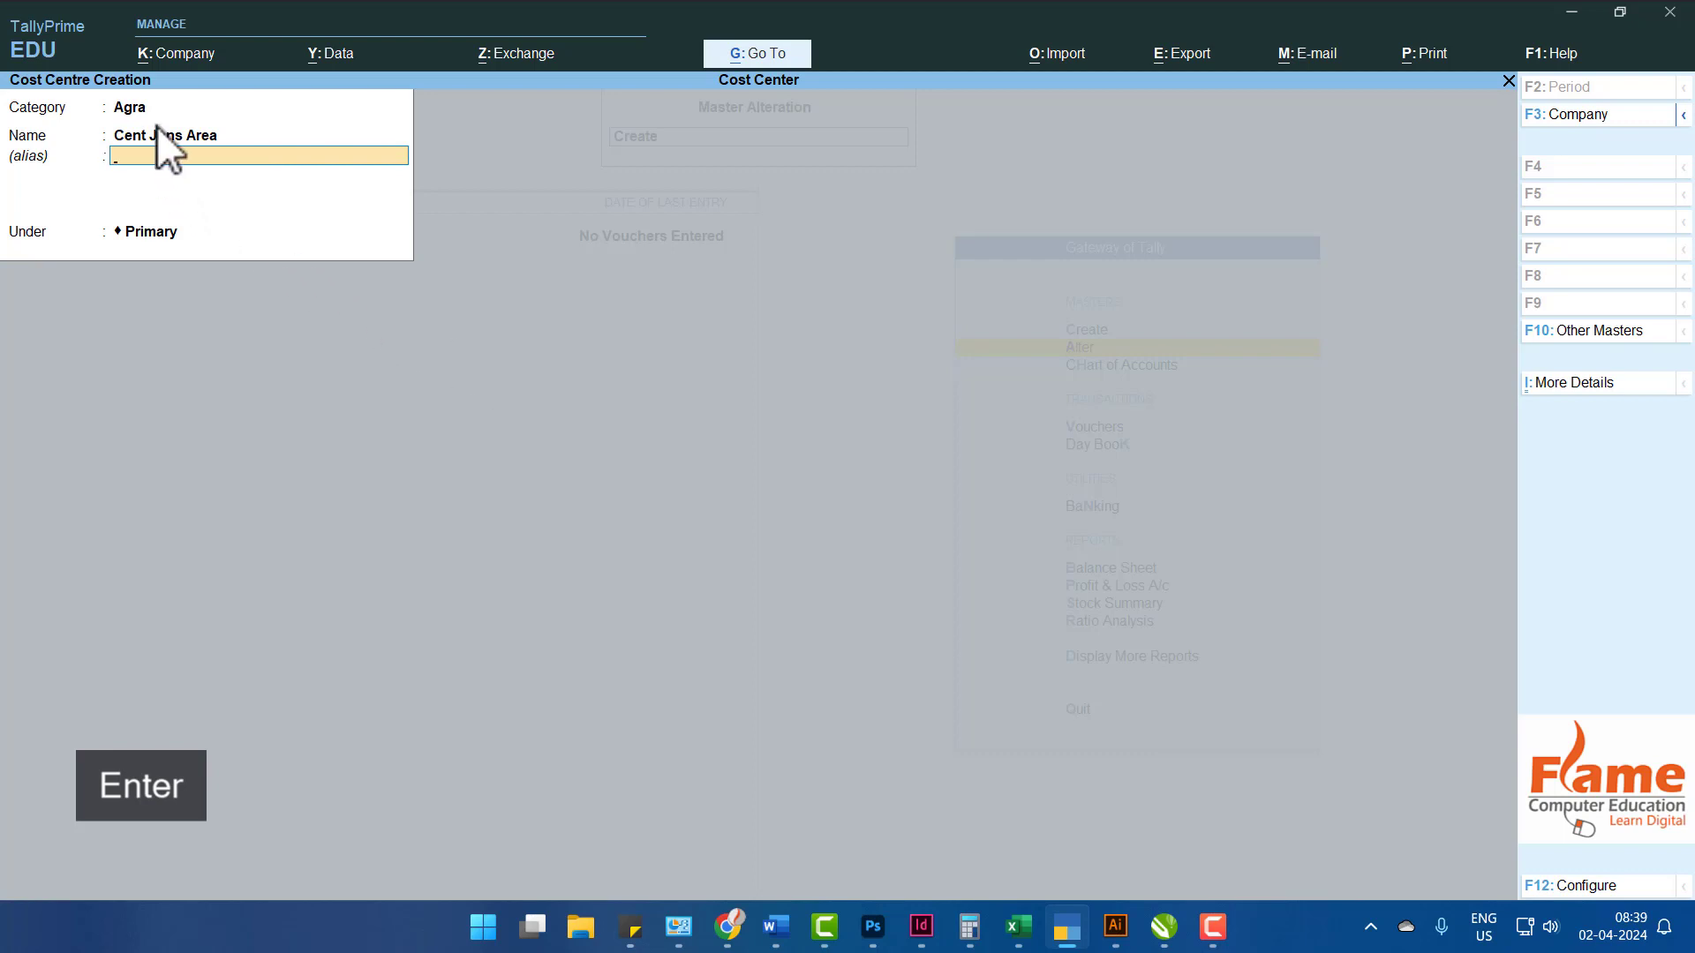
key("Return")
key("Return")
key("Return")
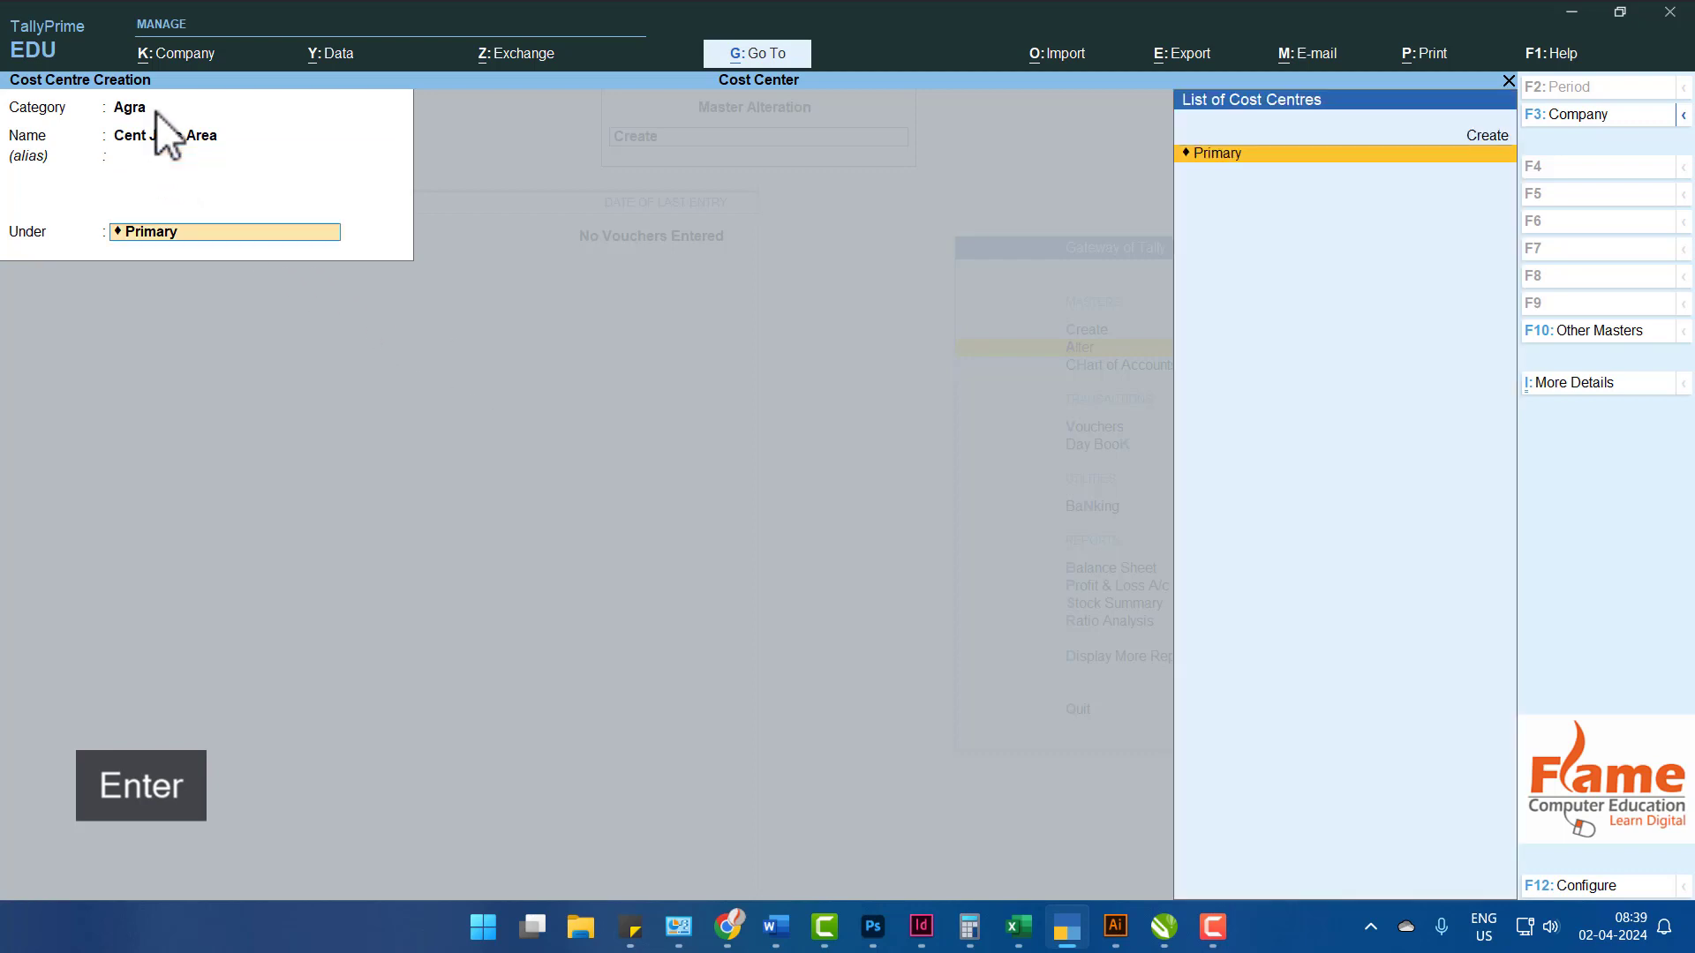
Switch to the Word document to check the area names listed for Aligarh, and return to TallyPrime.
key("alt+Tab")
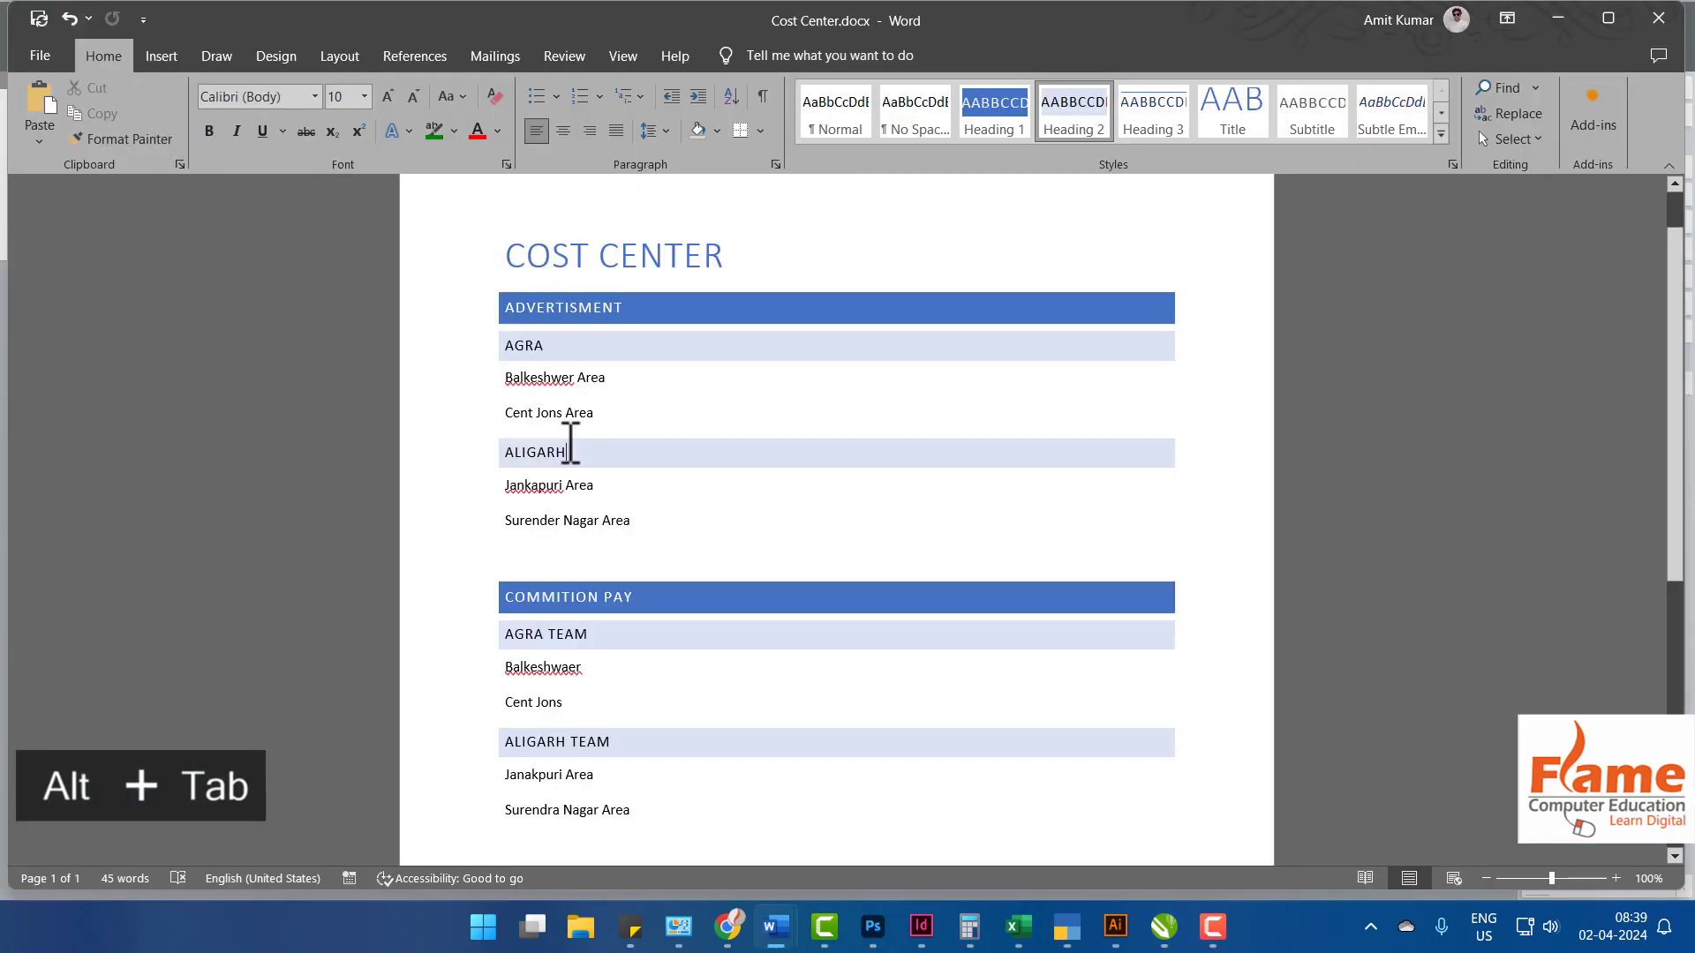
left_click(594, 488)
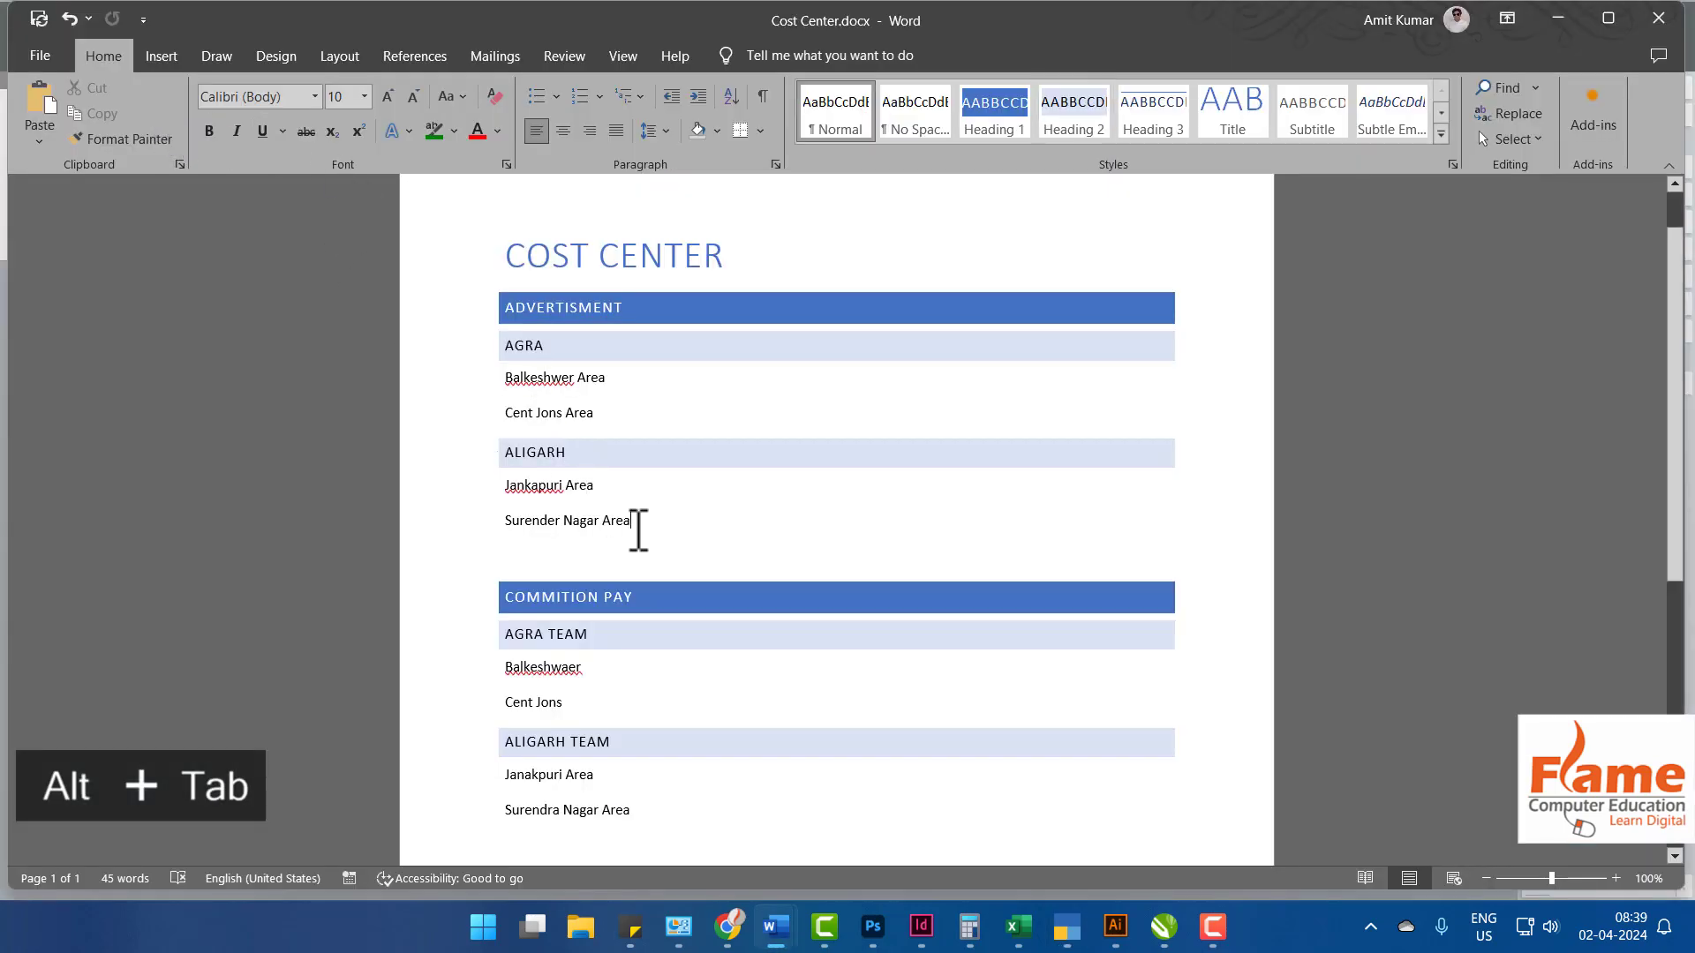
scroll(638, 529, "up", 9)
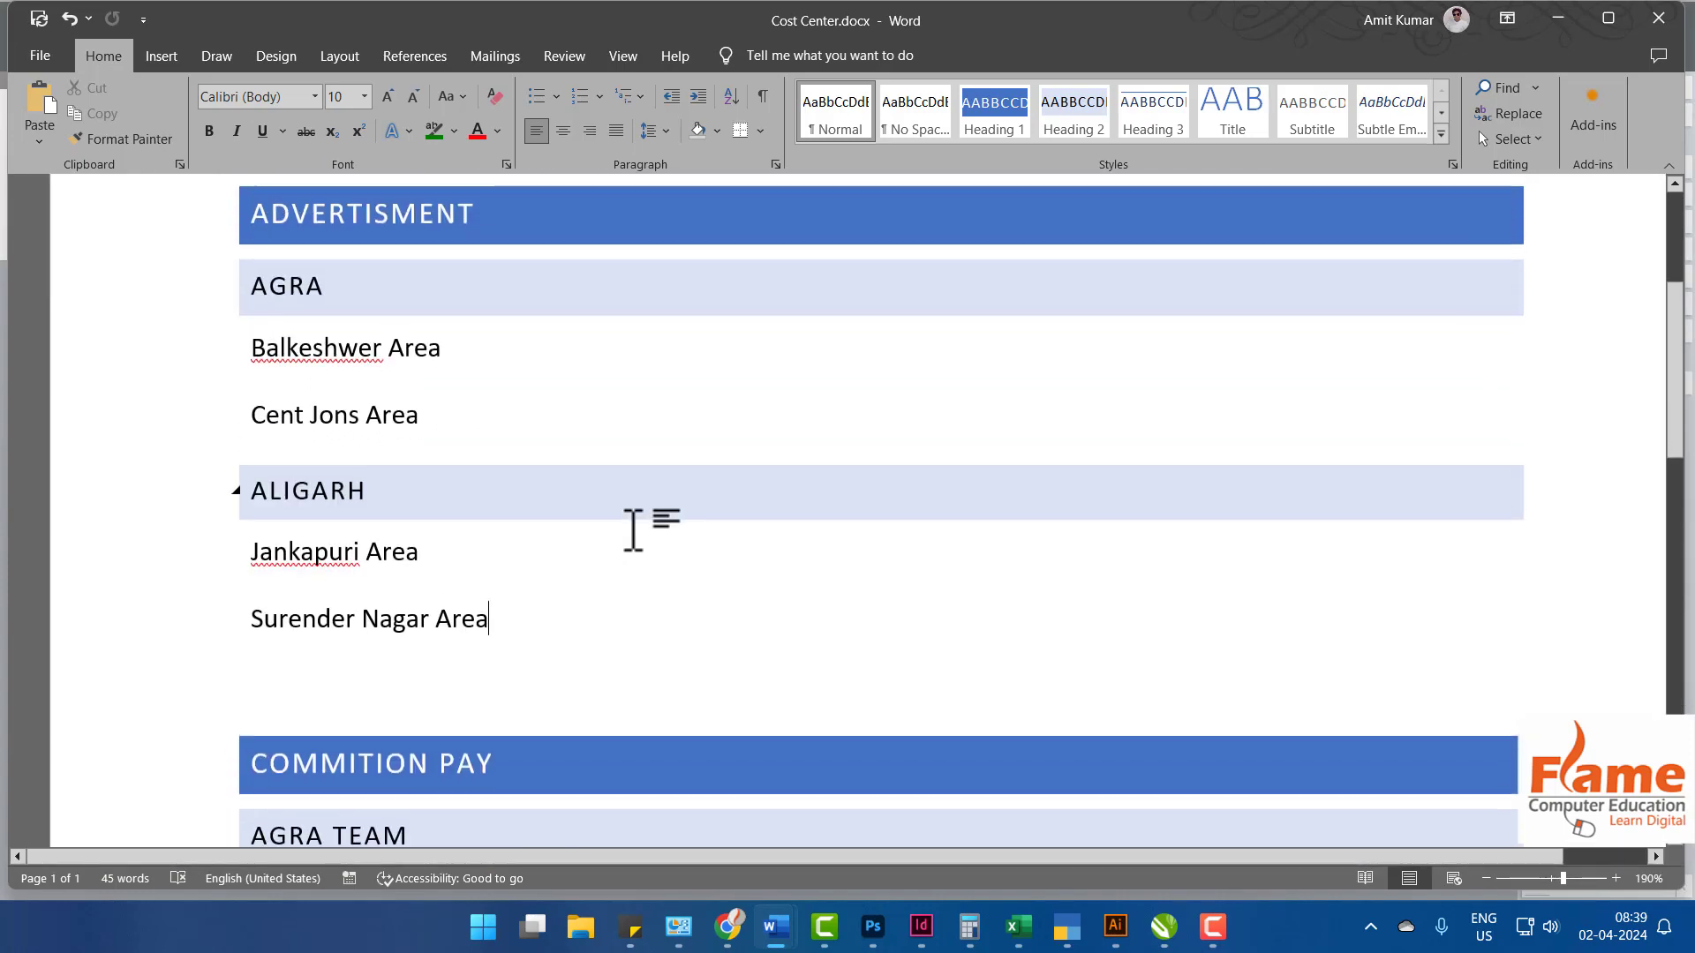
key("alt+Tab")
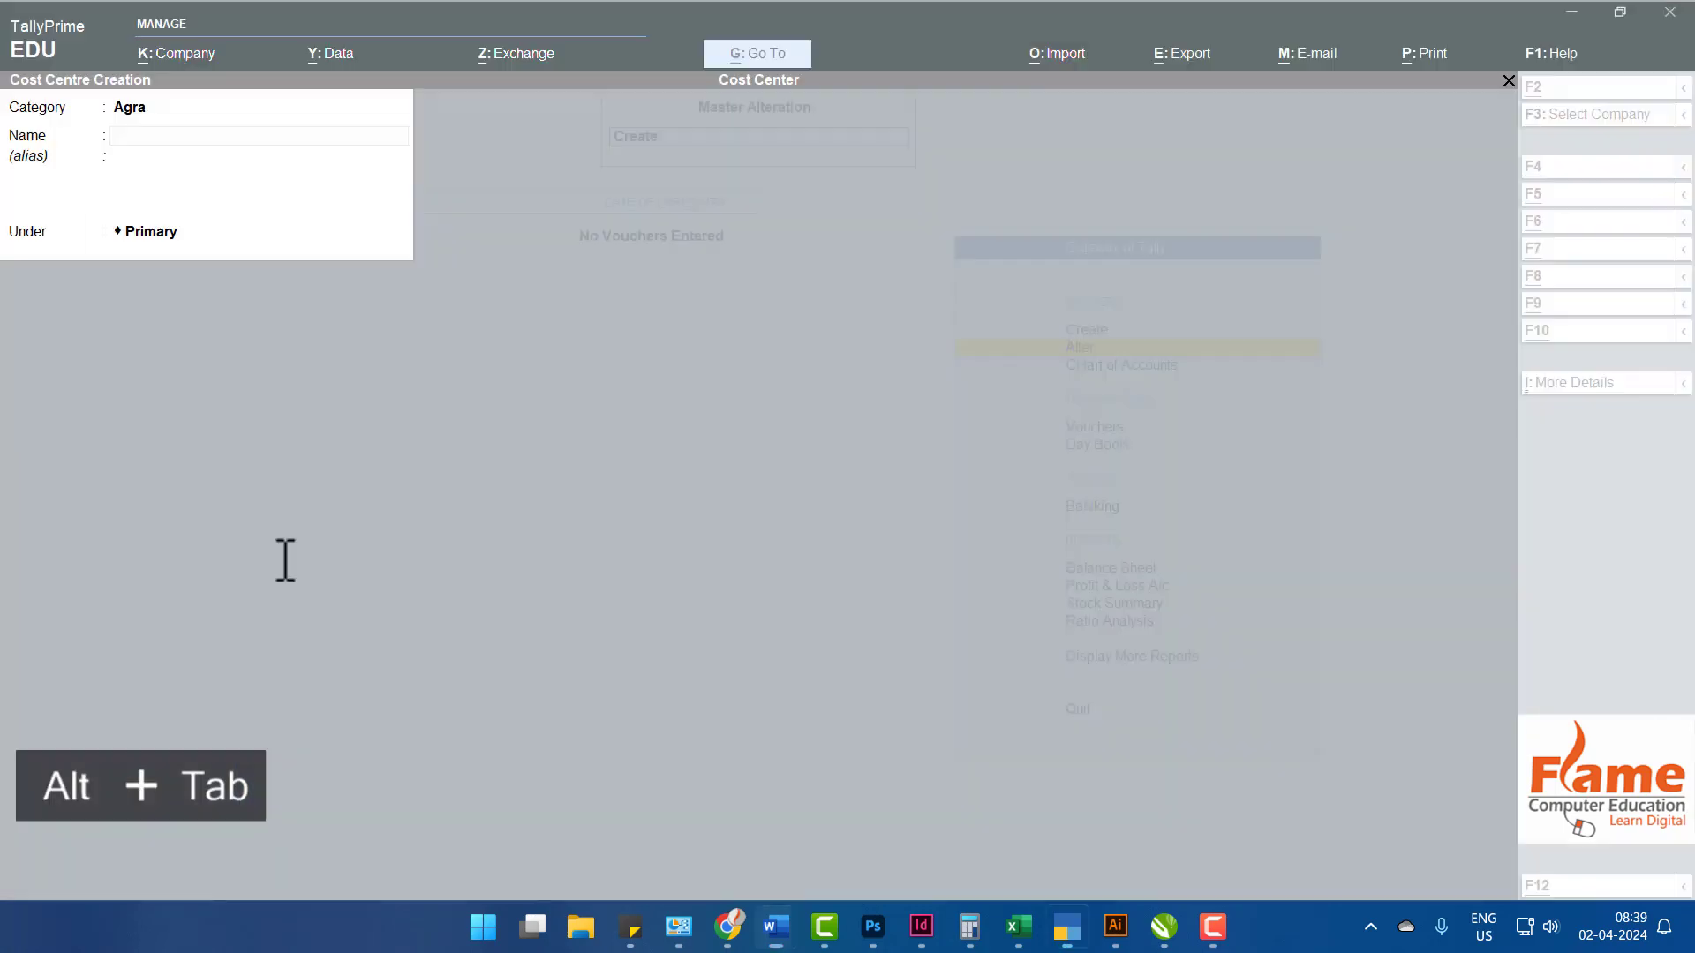
Change the cost centre's category to Aligarh, name it Jankapuri Area under Primary and save it.
key("BackSpace")
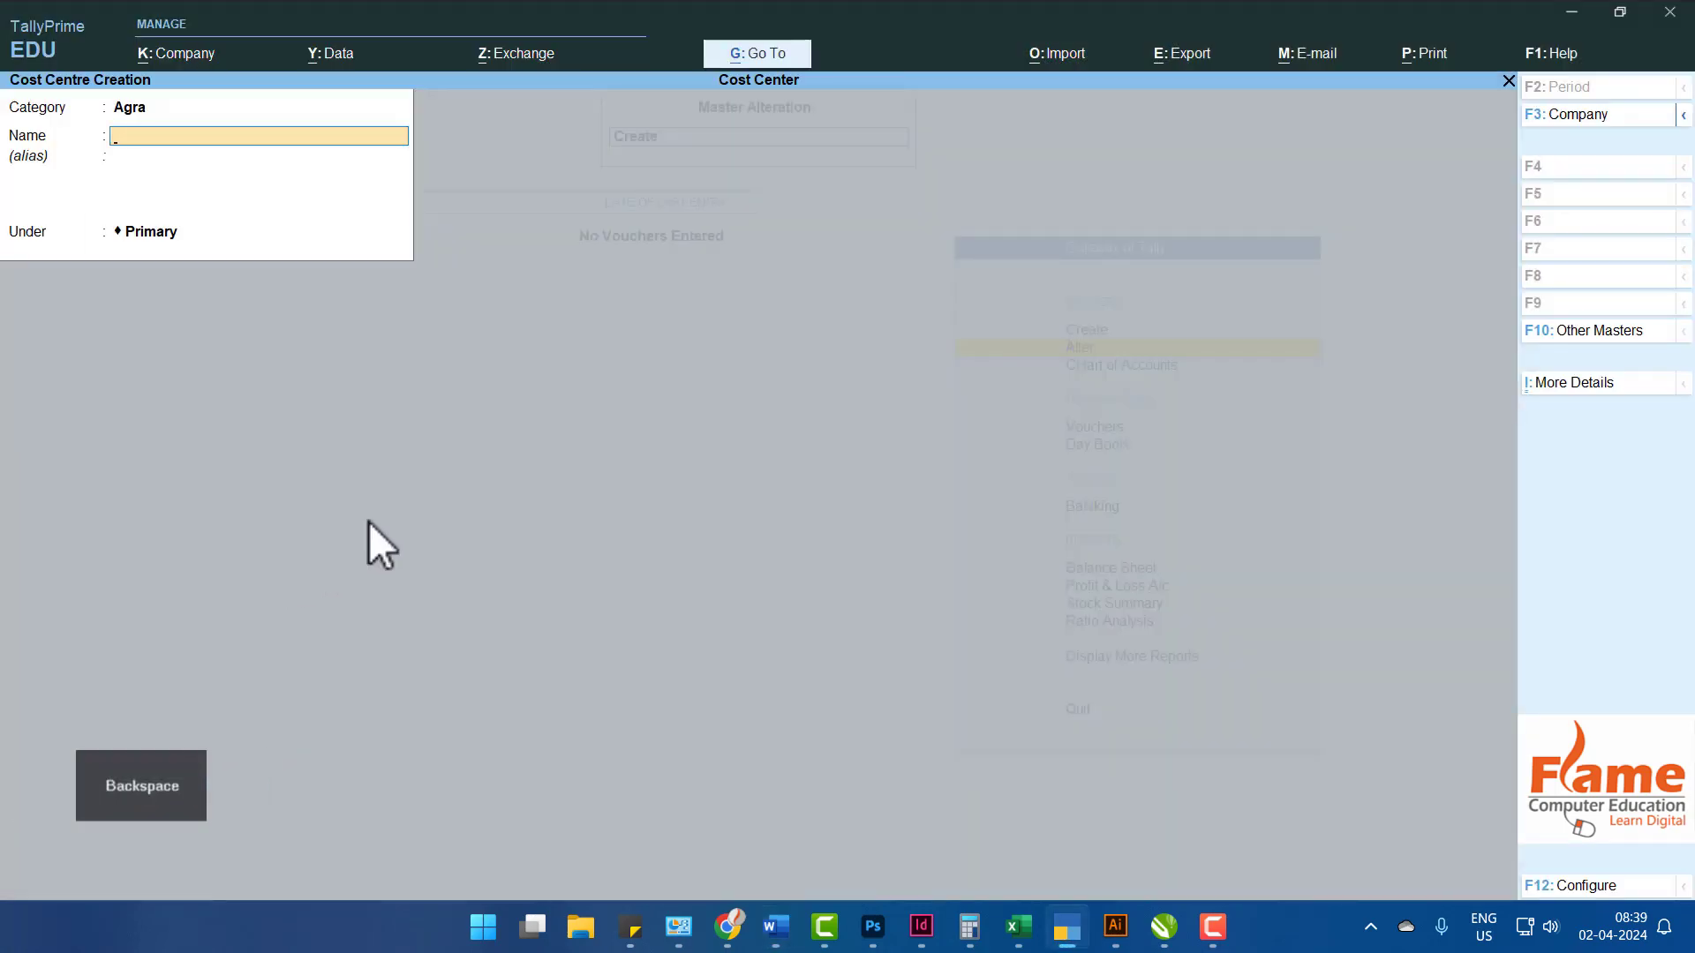
key("BackSpace")
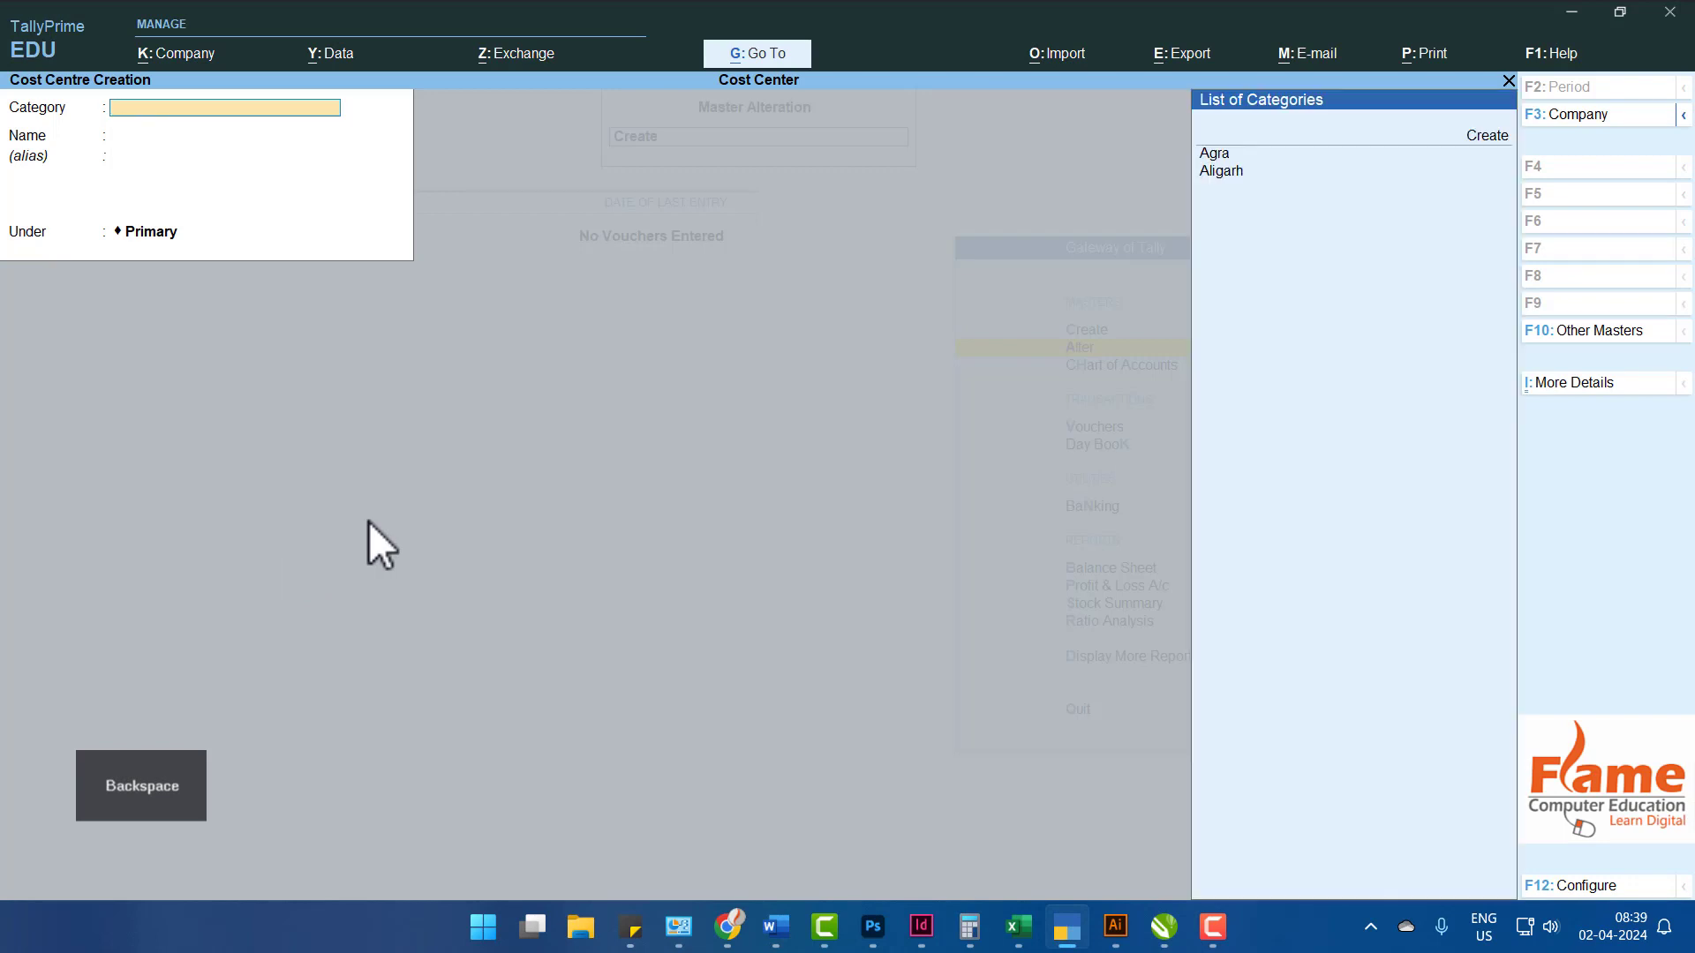
key("Down")
key("Down")
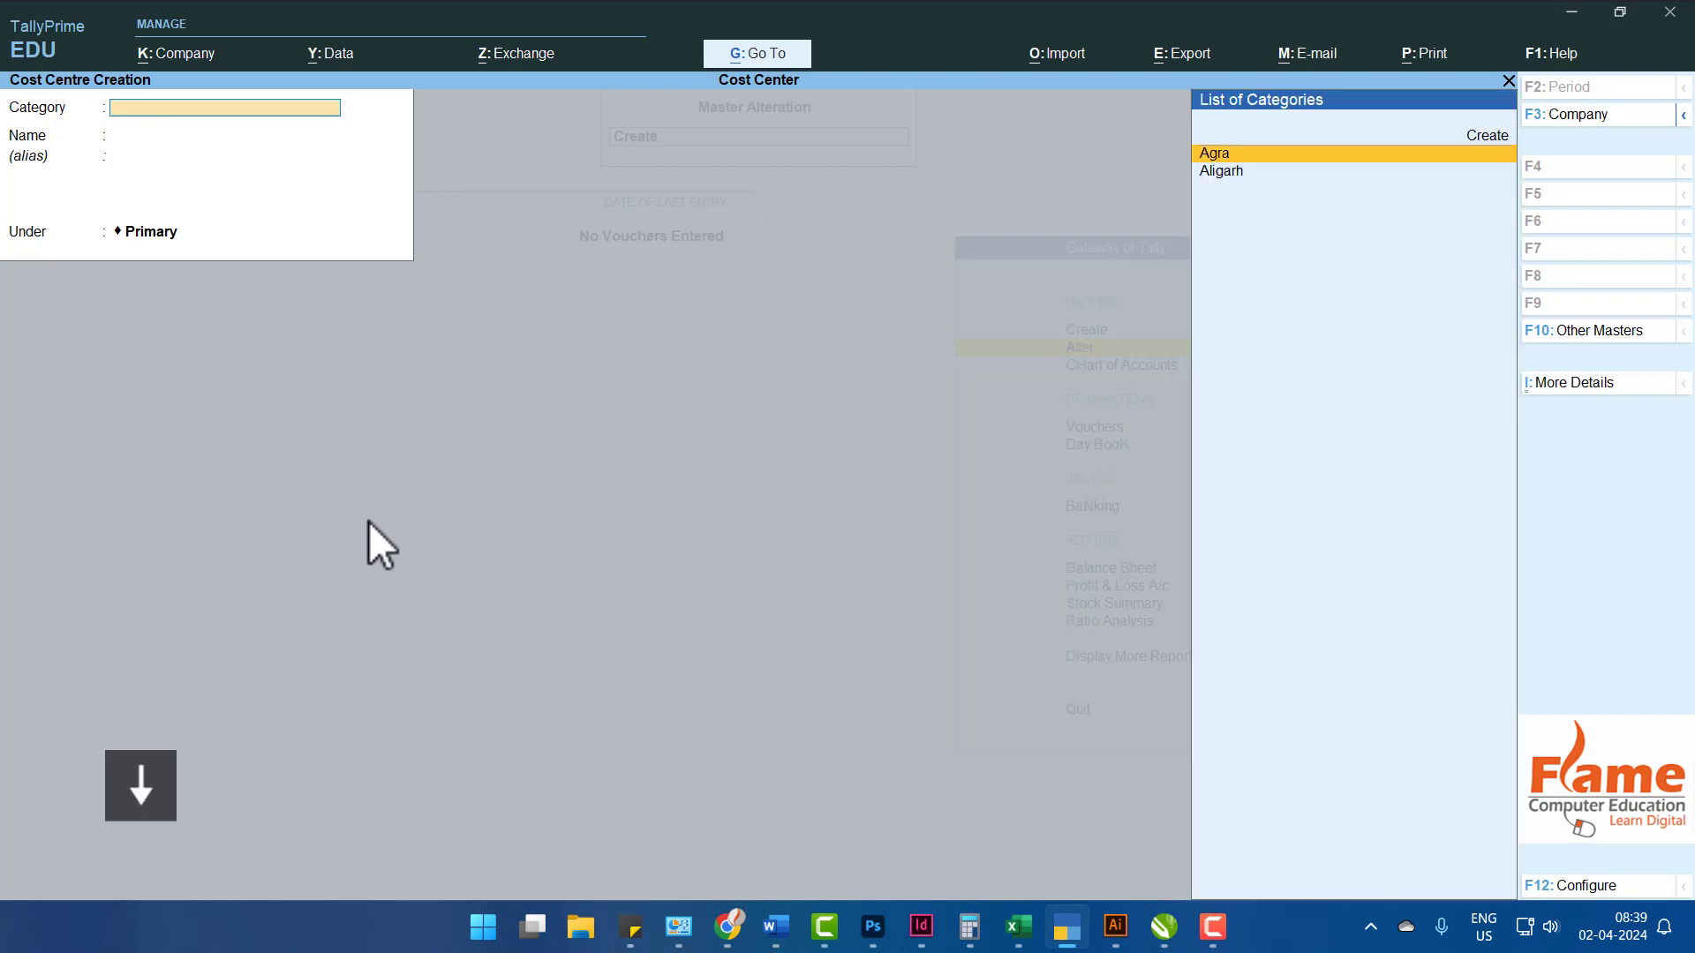
key("Return")
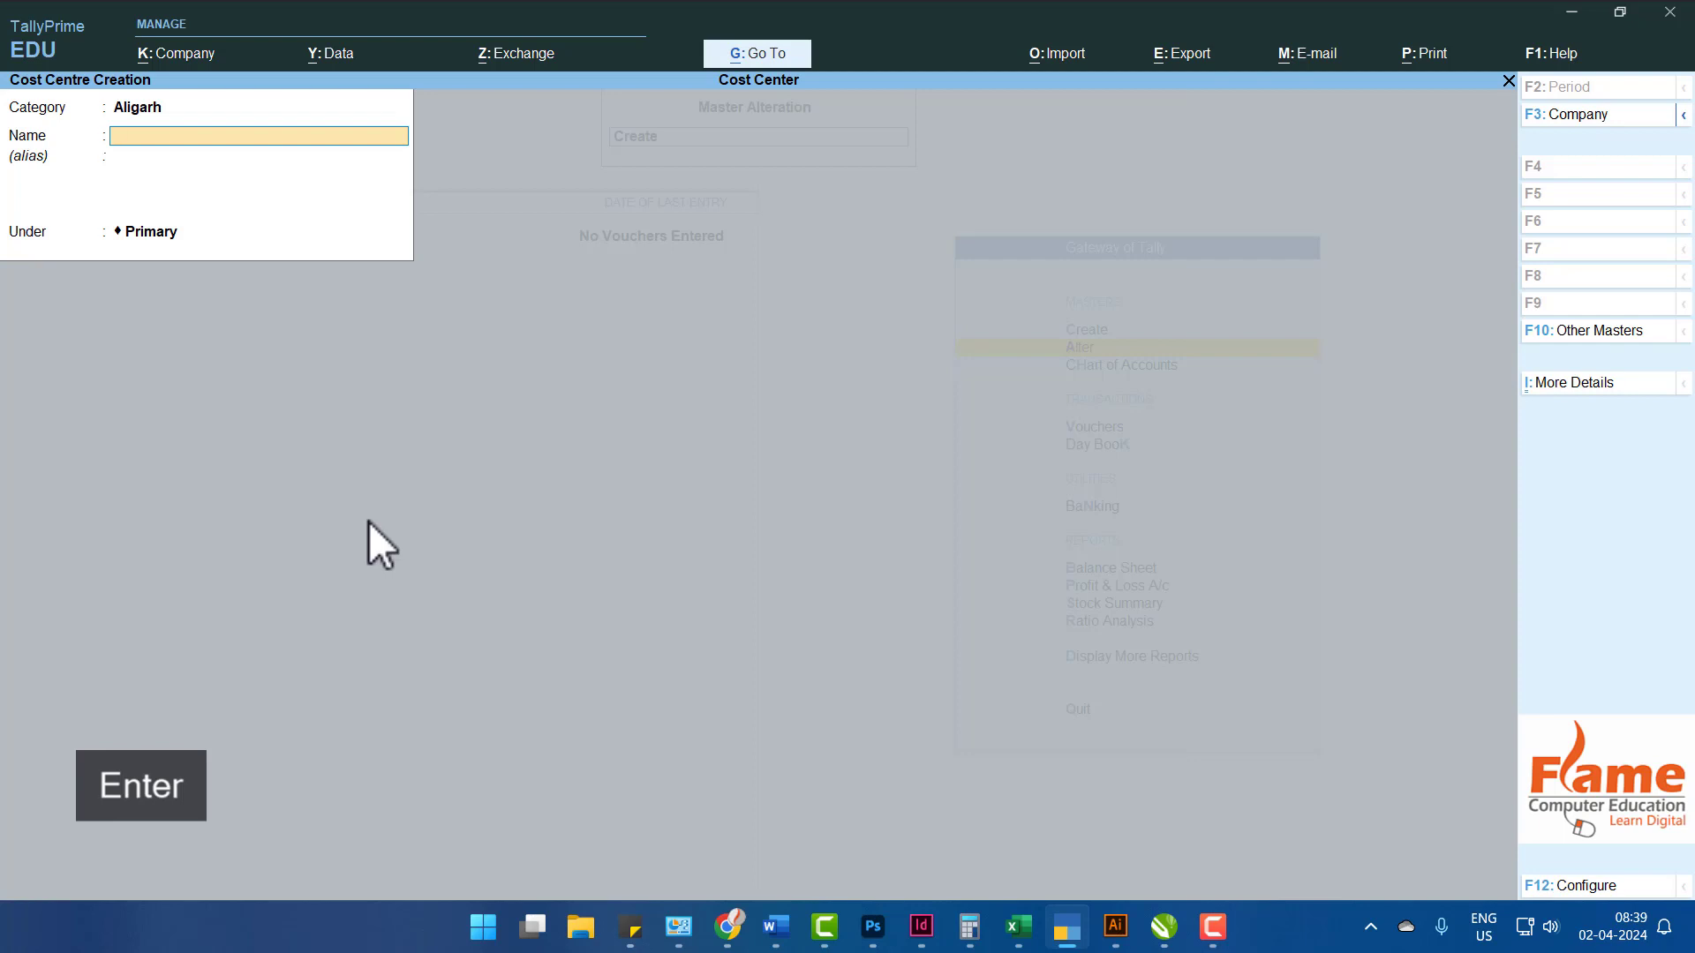
type("Jankapuri Area")
key("Return")
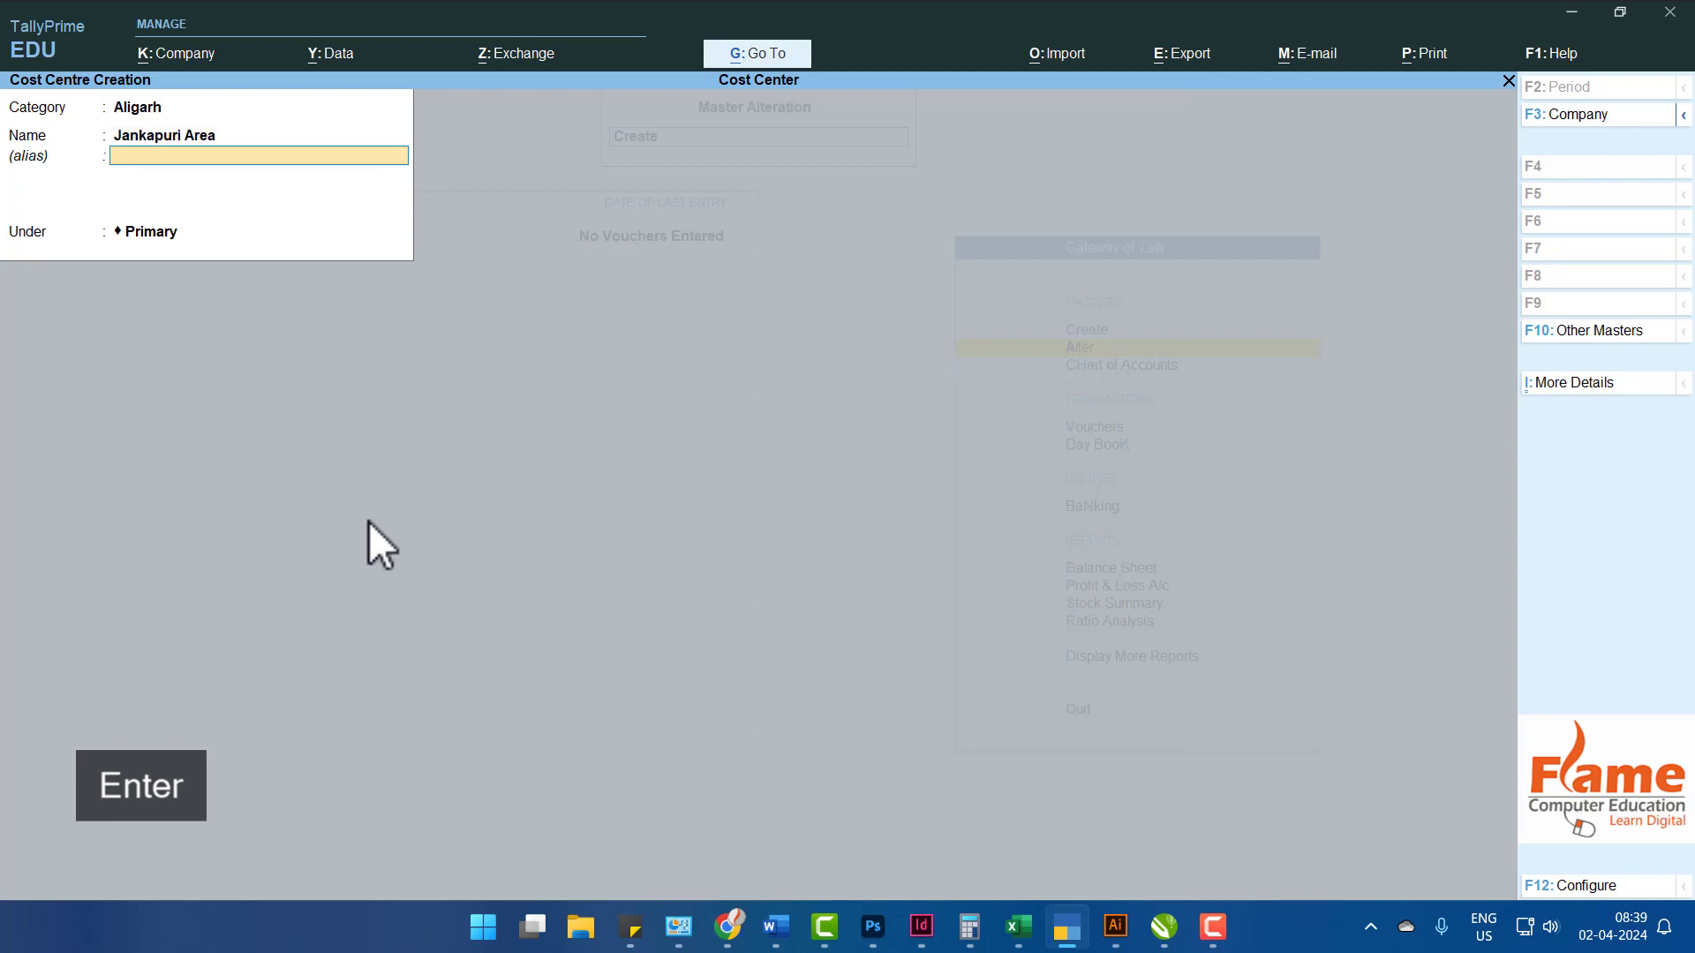
key("Return")
key("Return")
key("Return")
Create the cost centre Surender Nagar Area under Primary in the Aligarh category, save it and leave cost centre creation.
type("Sure")
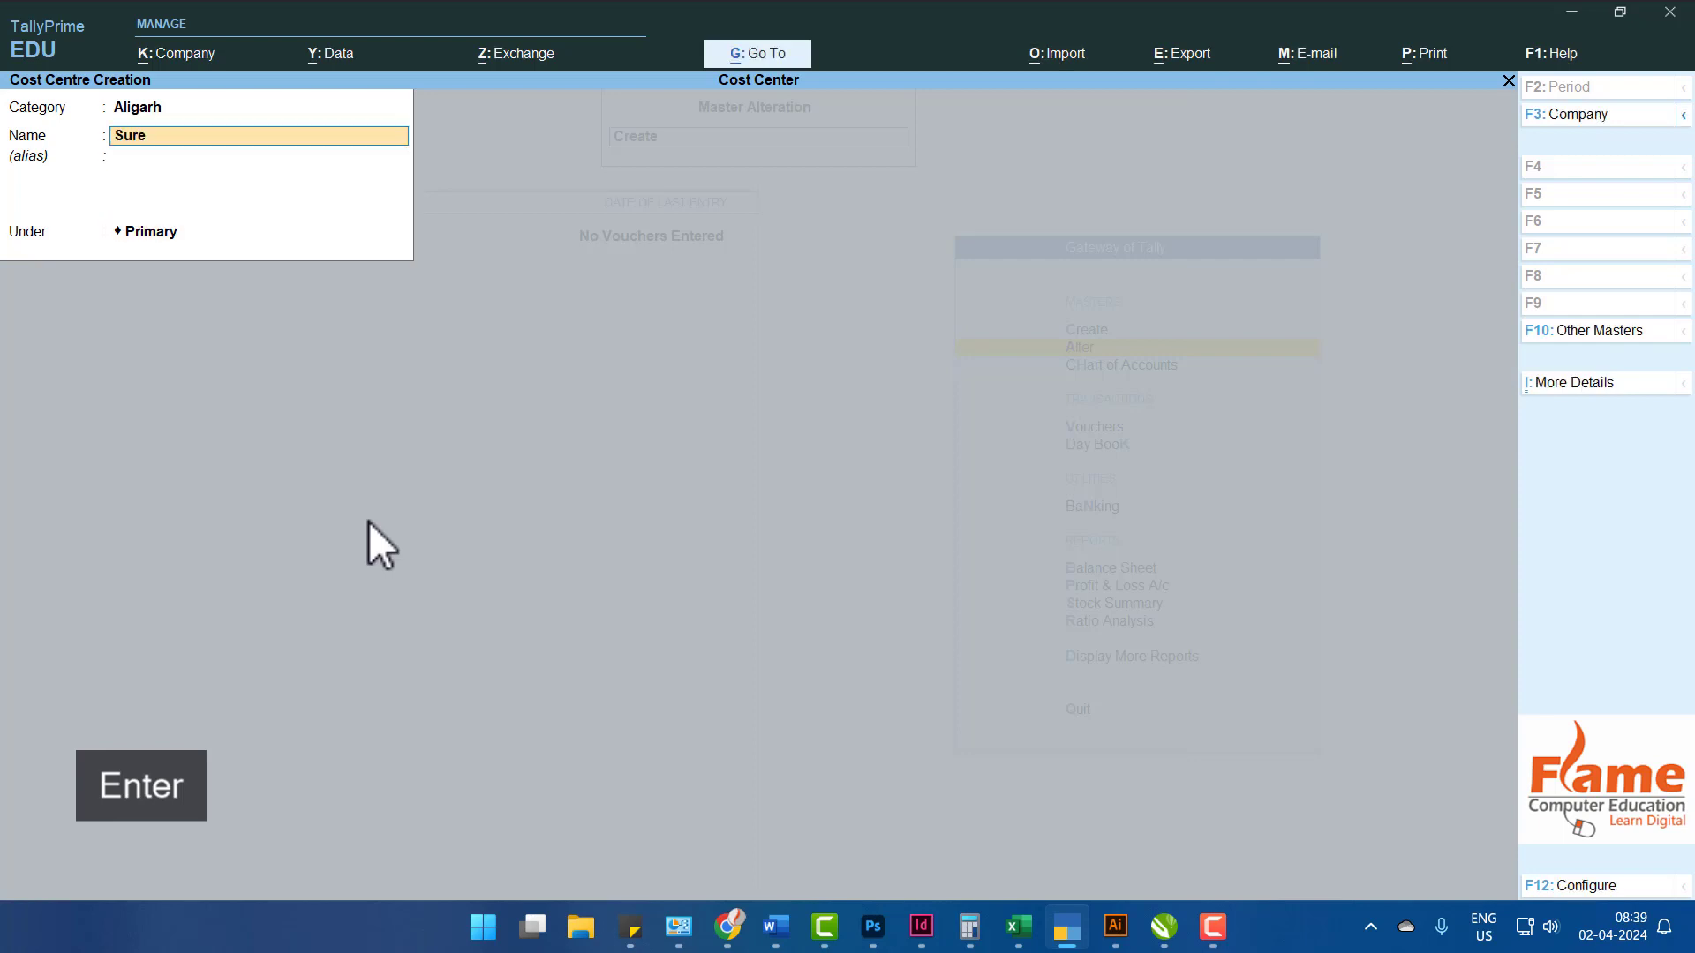
type("ndea")
key("BackSpace")
type("r")
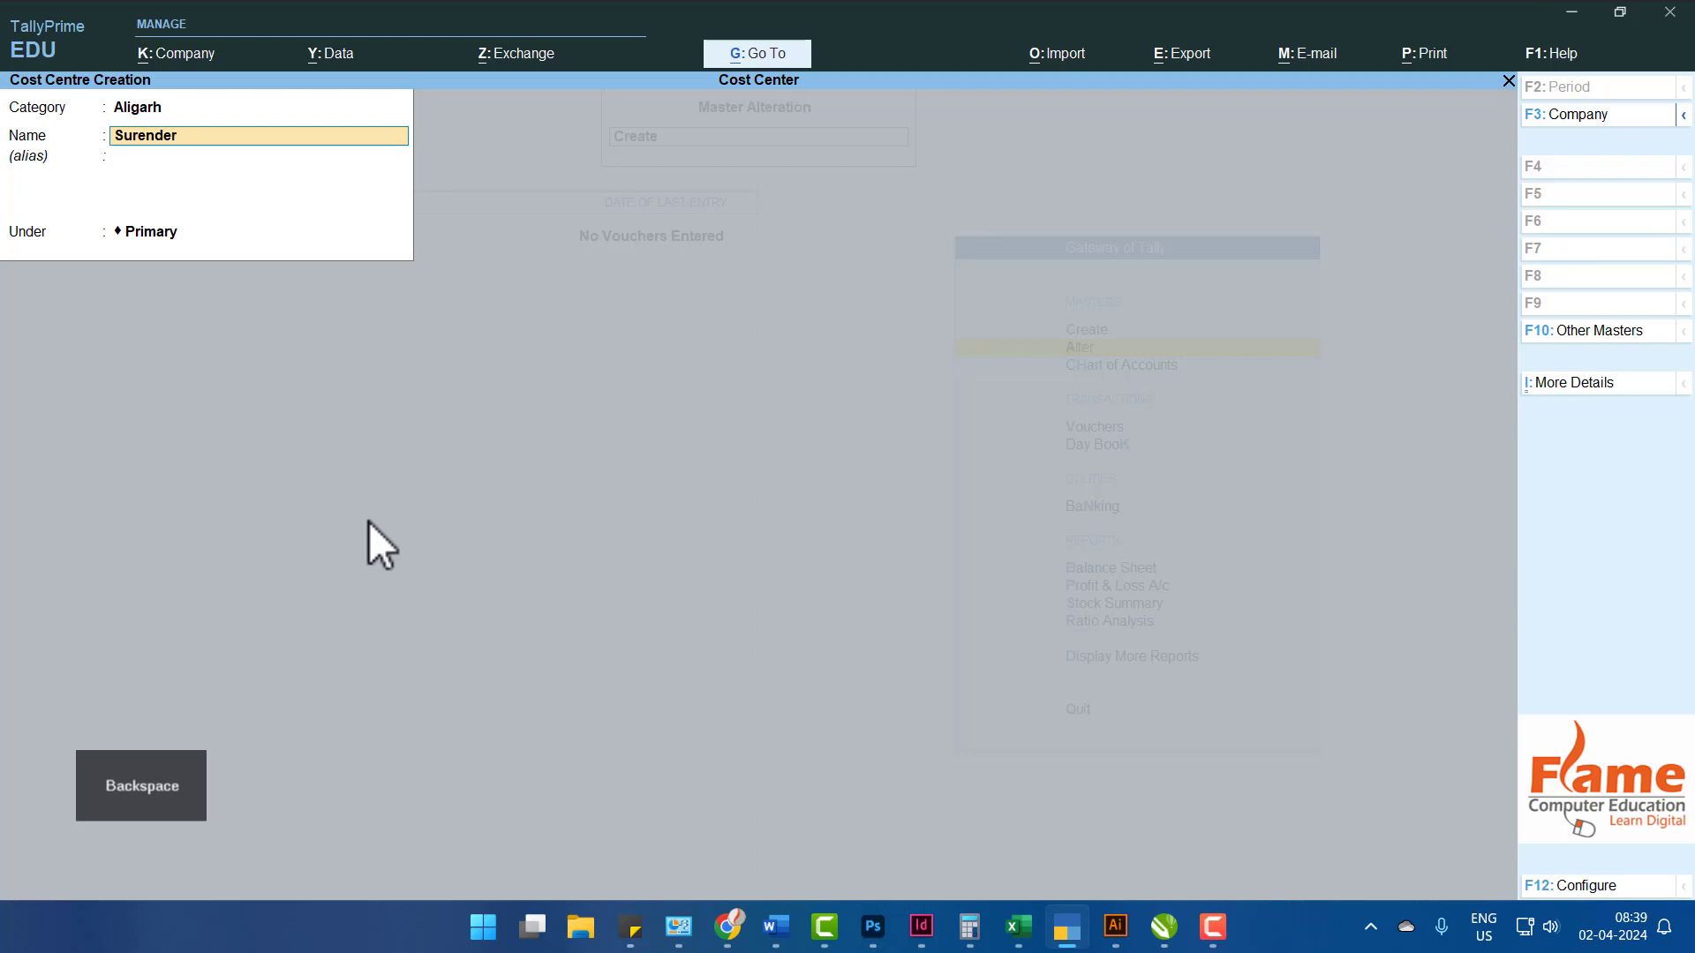
type(" Nagar Are")
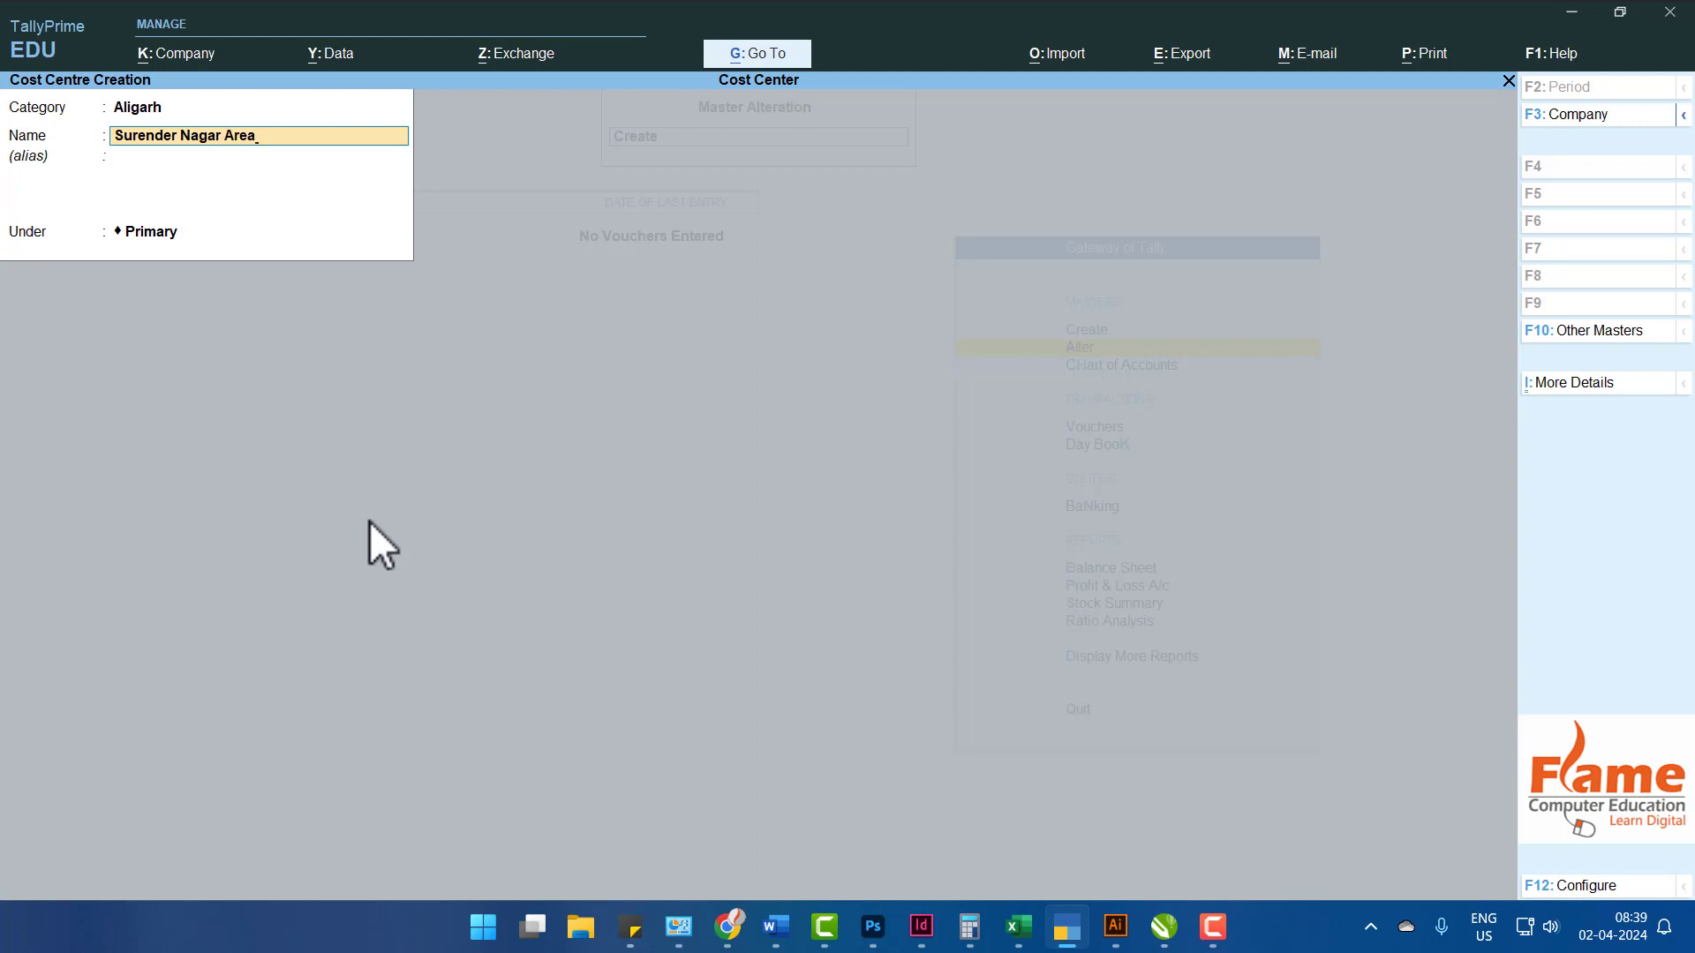
type("a")
key("Return")
key("Return")
key("Return")
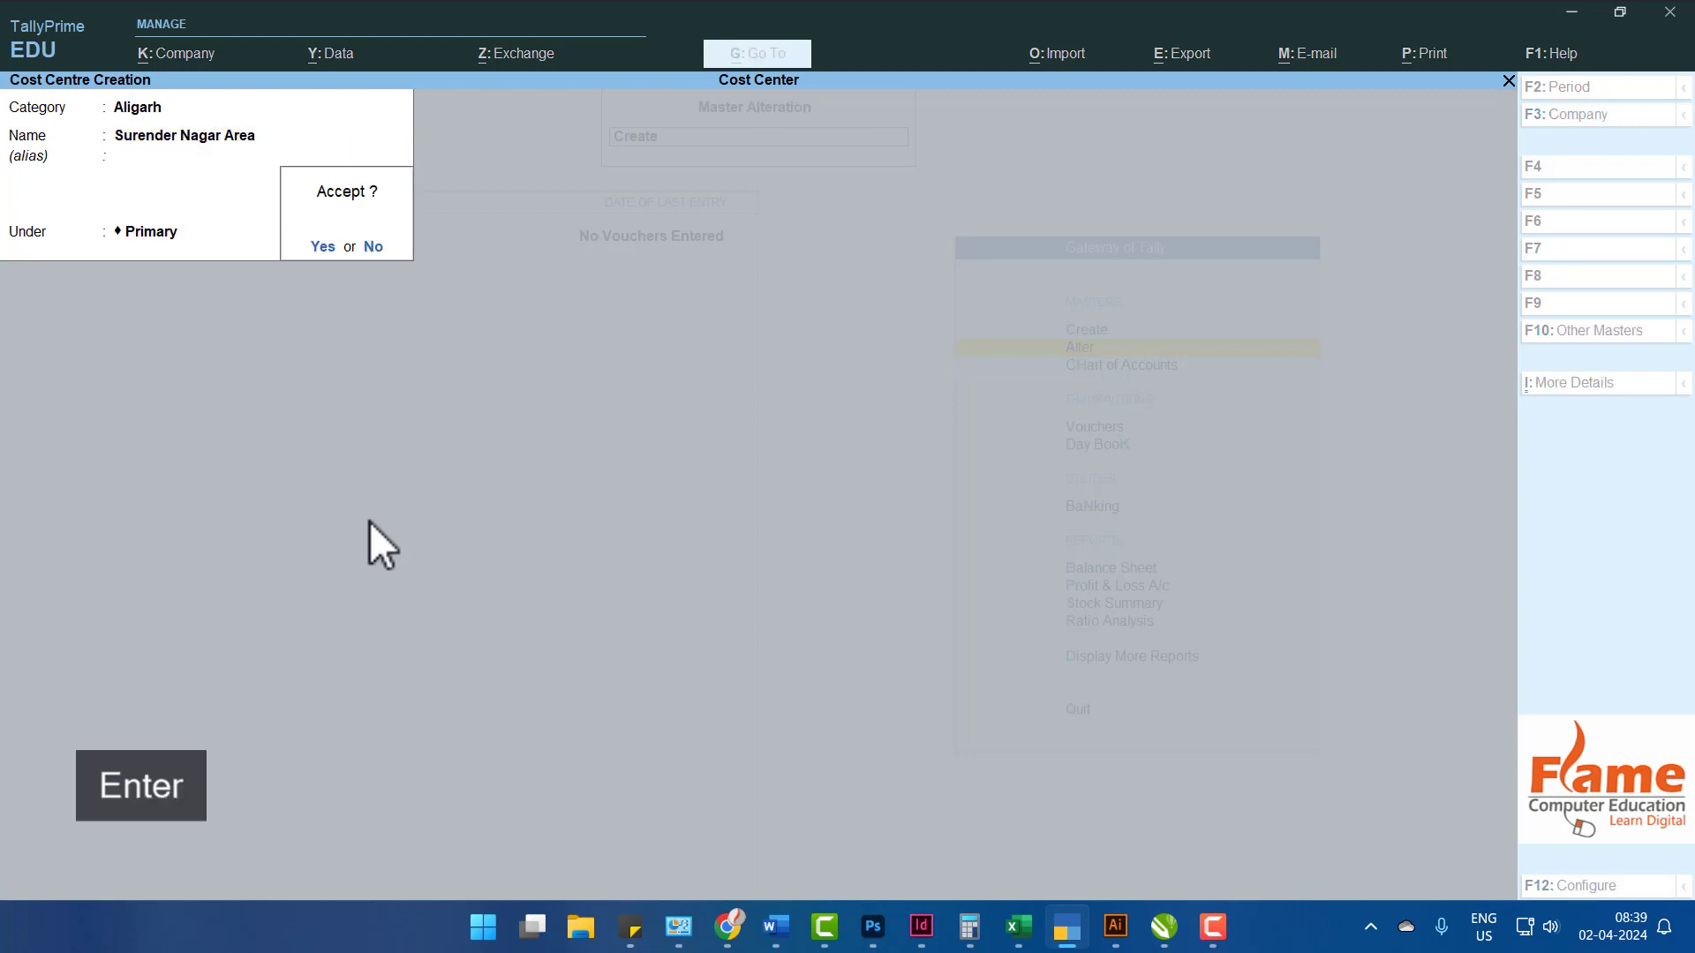
key("Return")
key("Escape")
key("Escape")
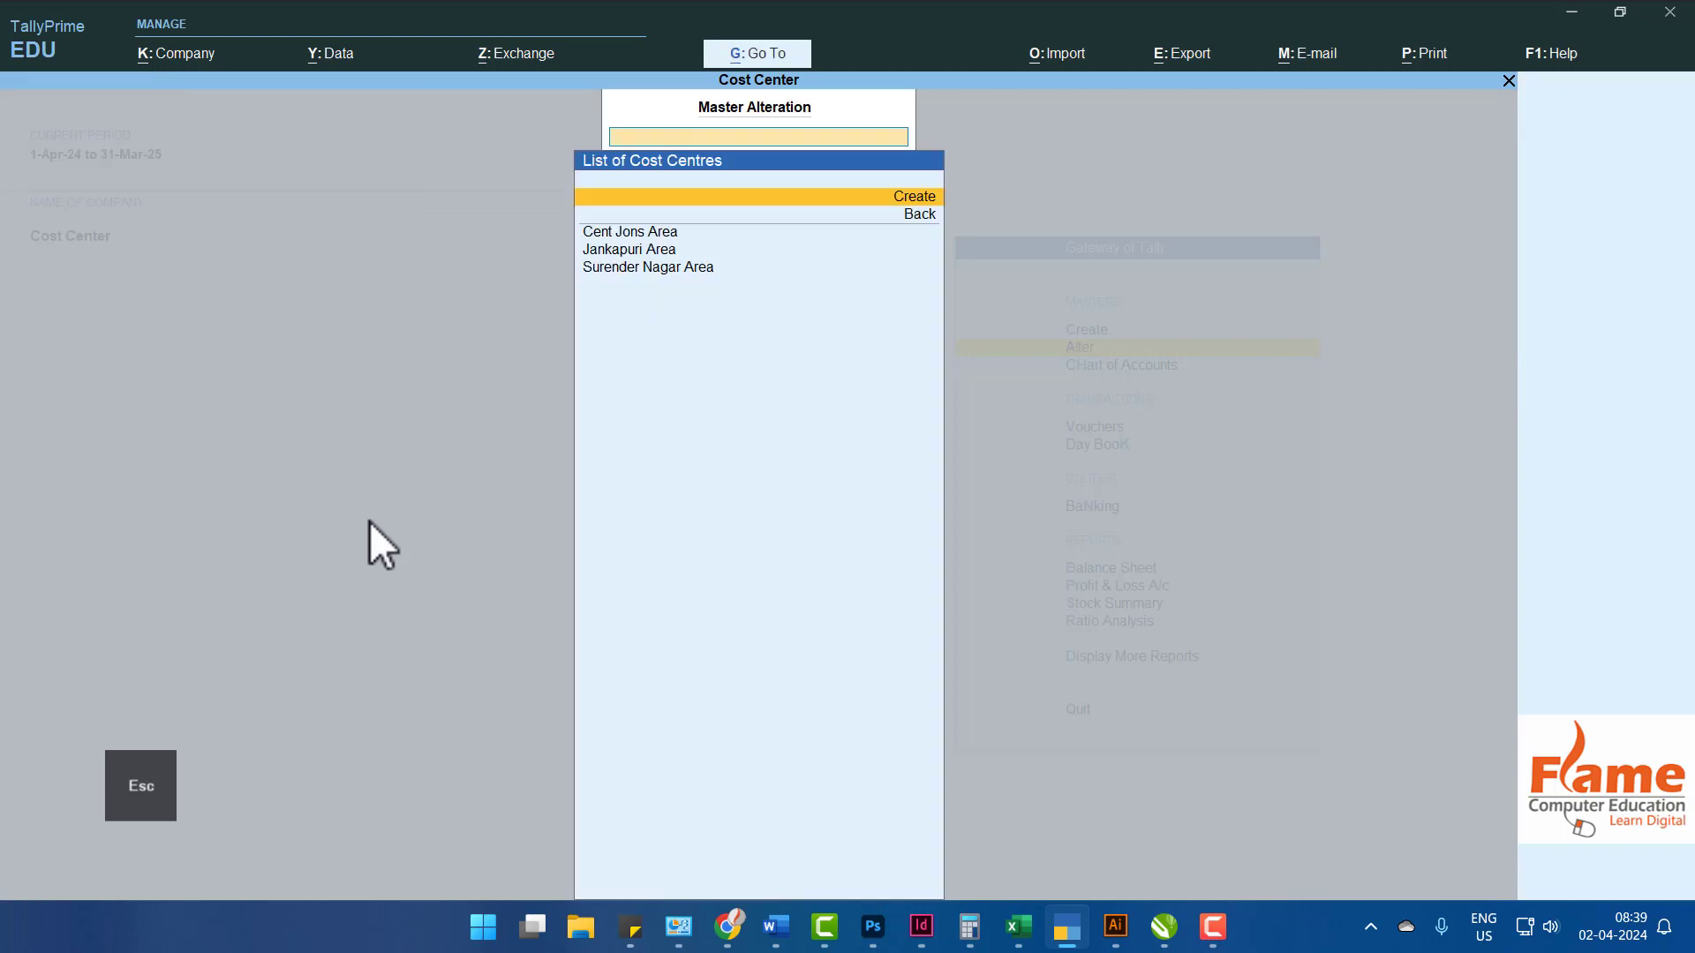
Return to the Gateway of Tally and open a new payment voucher.
key("Escape")
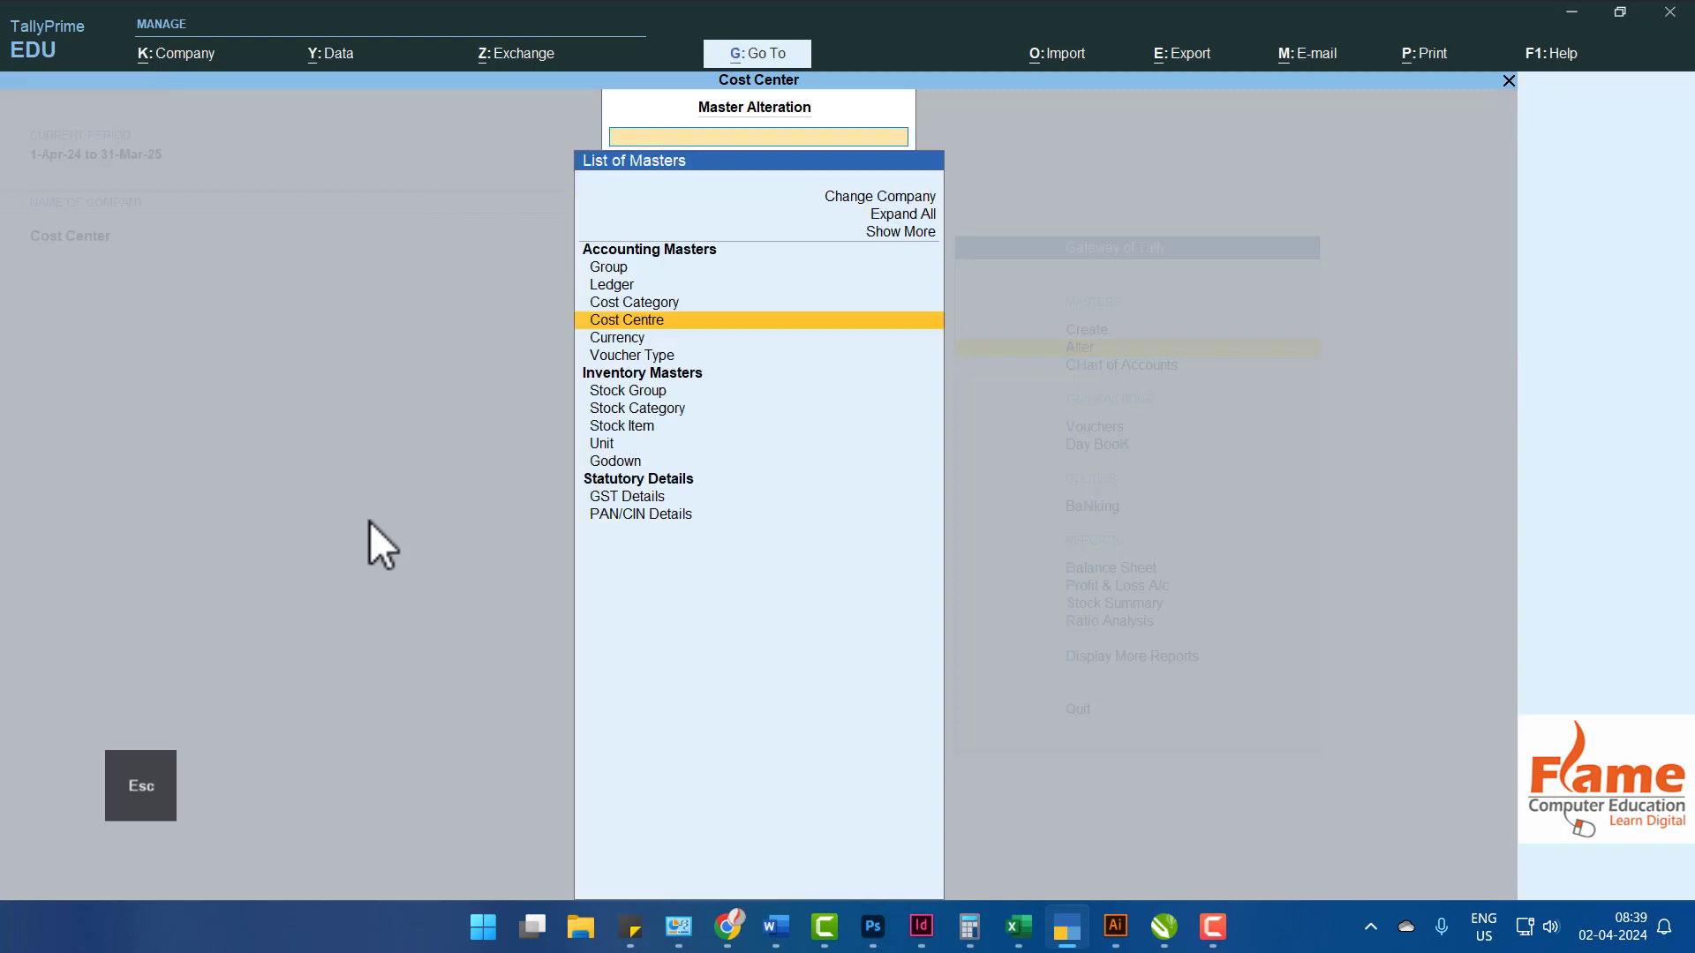
key("Escape")
key("Down")
key("Down")
key("Down")
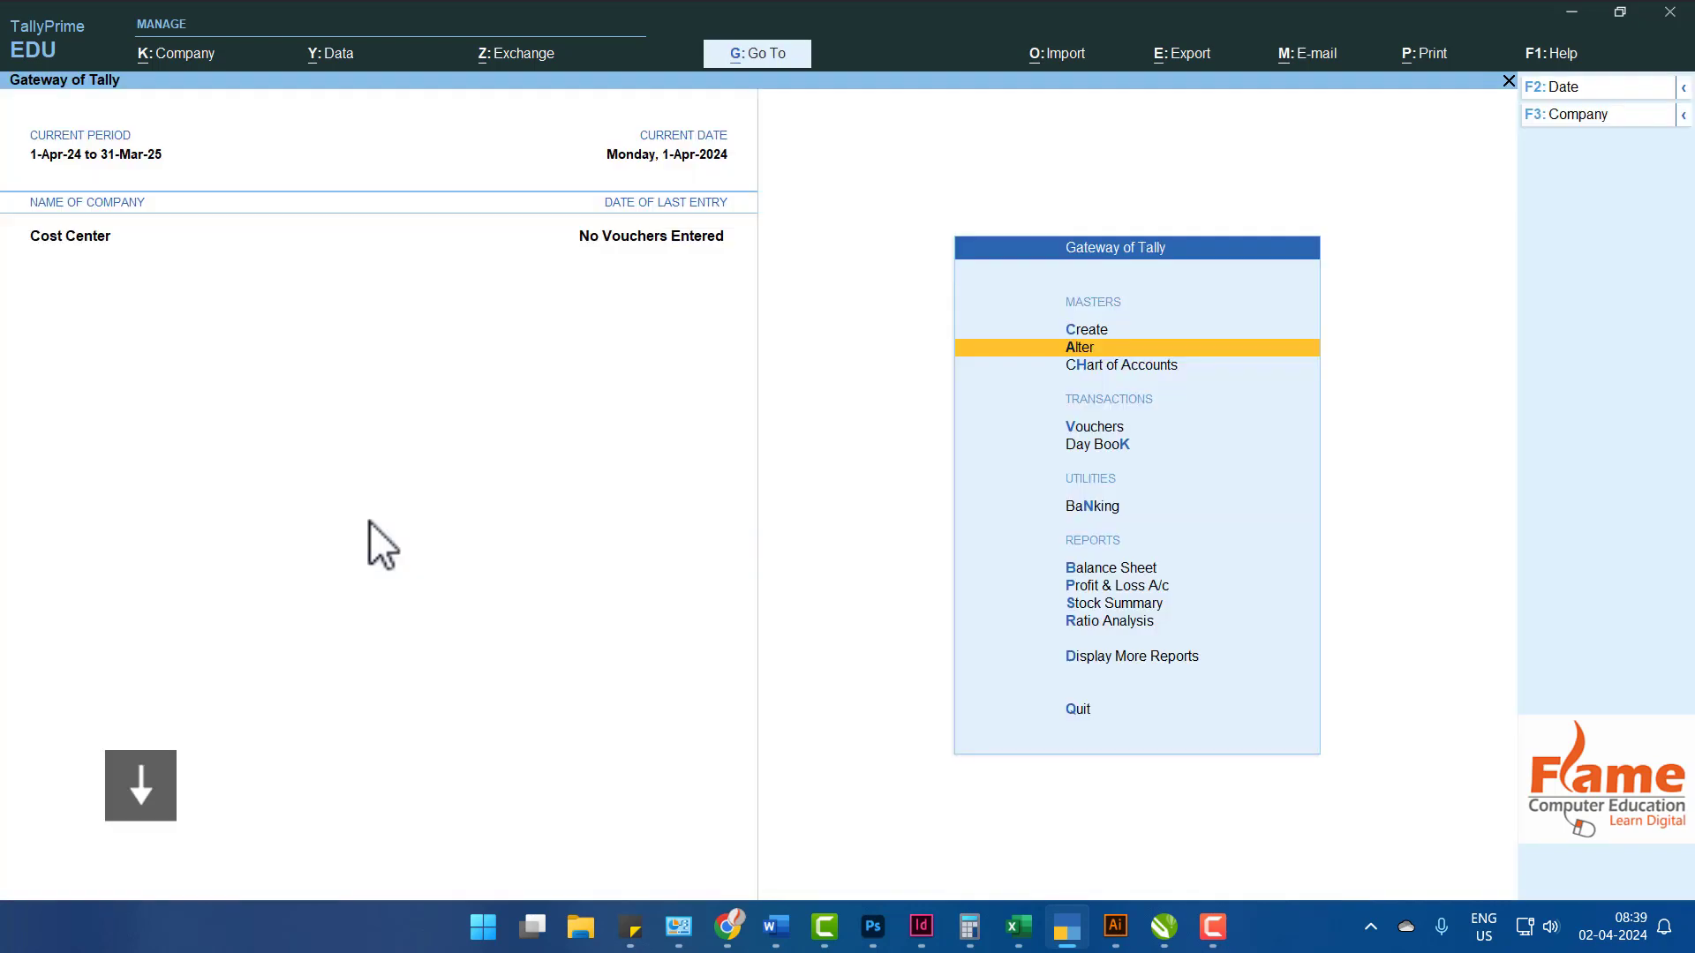
key("Up")
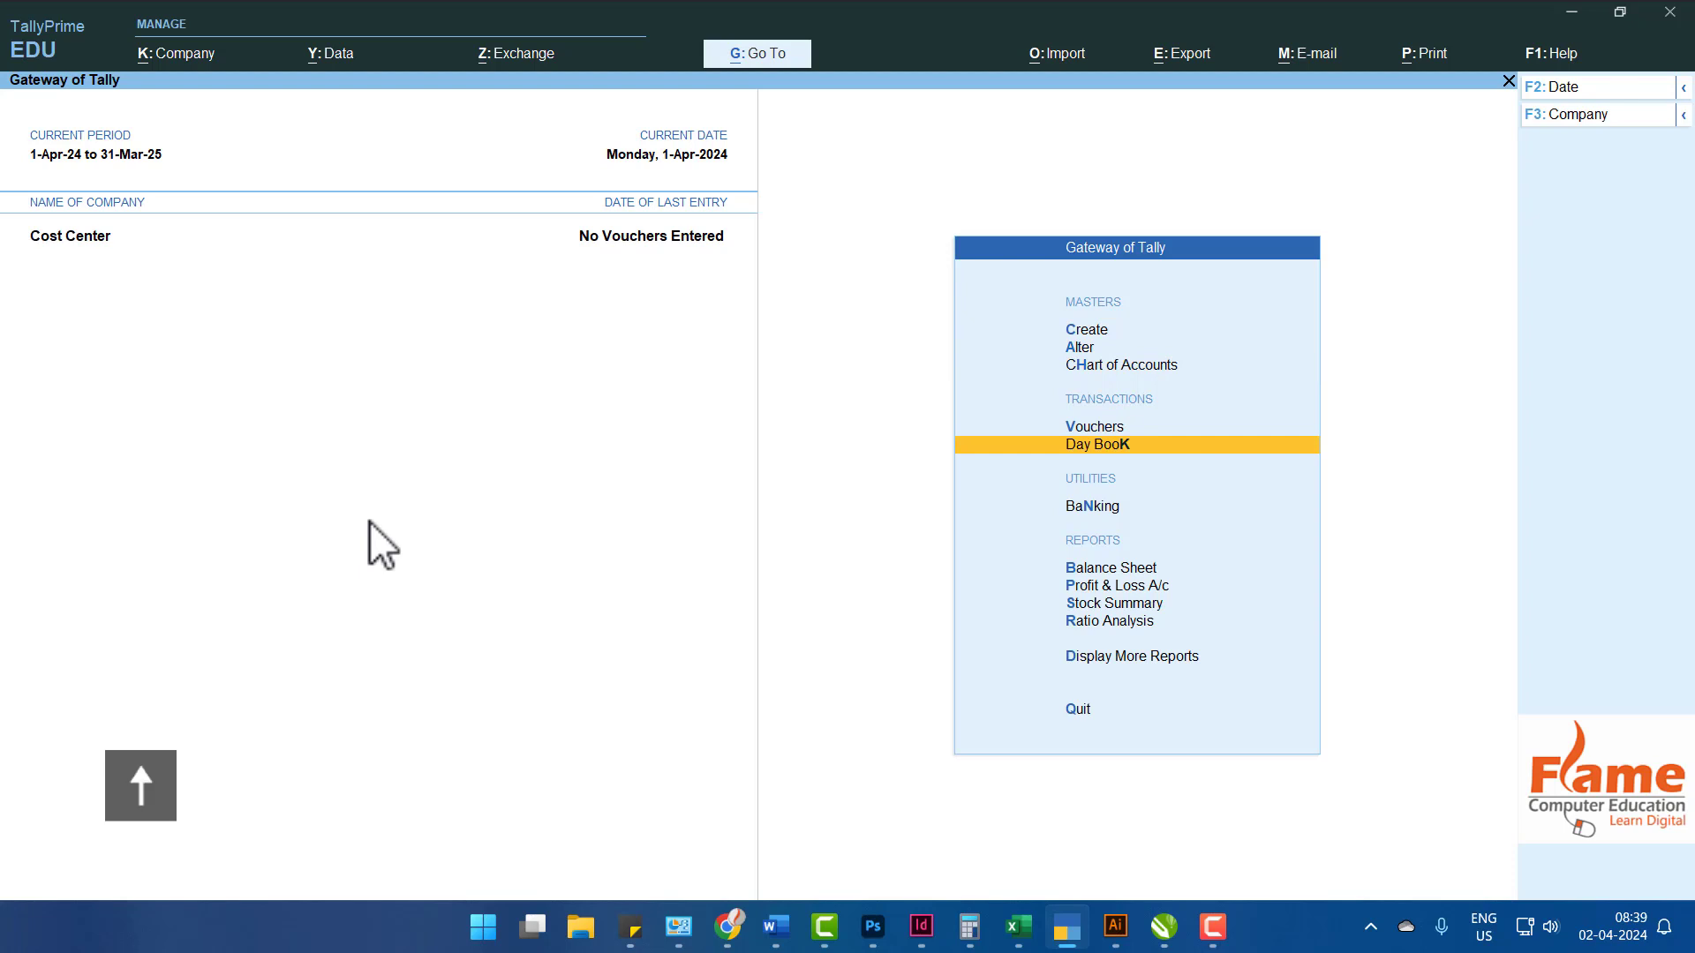
key("Return")
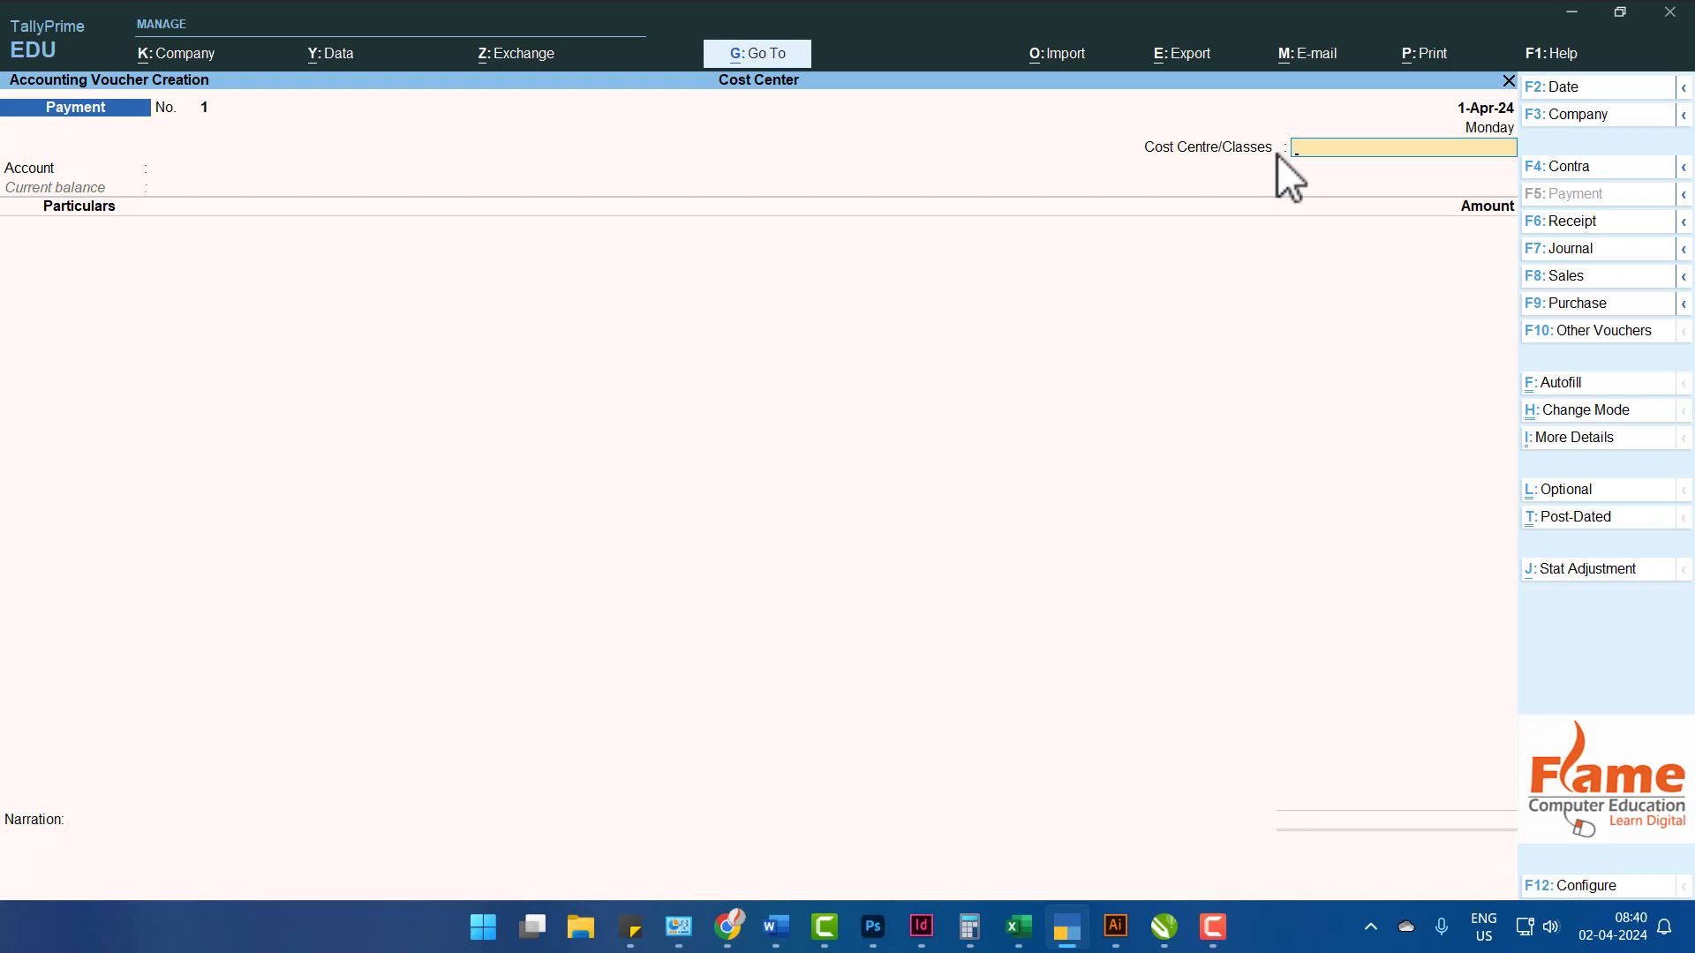
Set Select Cost Centre/Class to No in the voucher configuration and save the configuration.
key("F12")
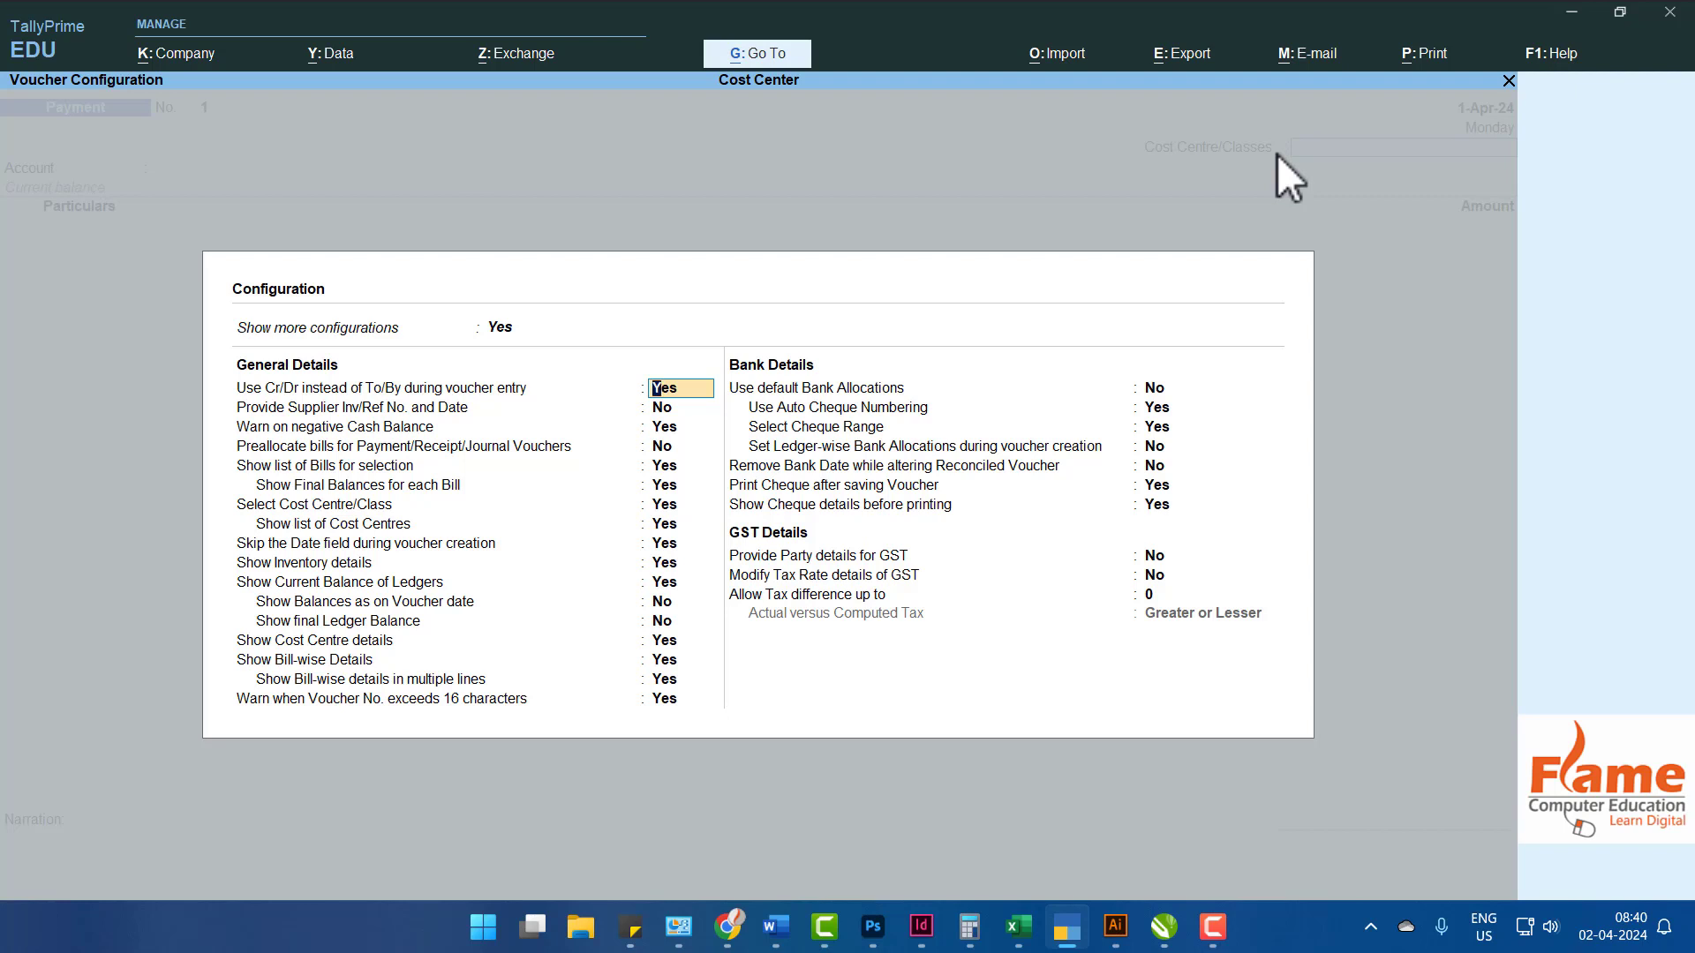
key("Return")
key("Return")
key("Return")
key("Return")
key("Return")
key("Return")
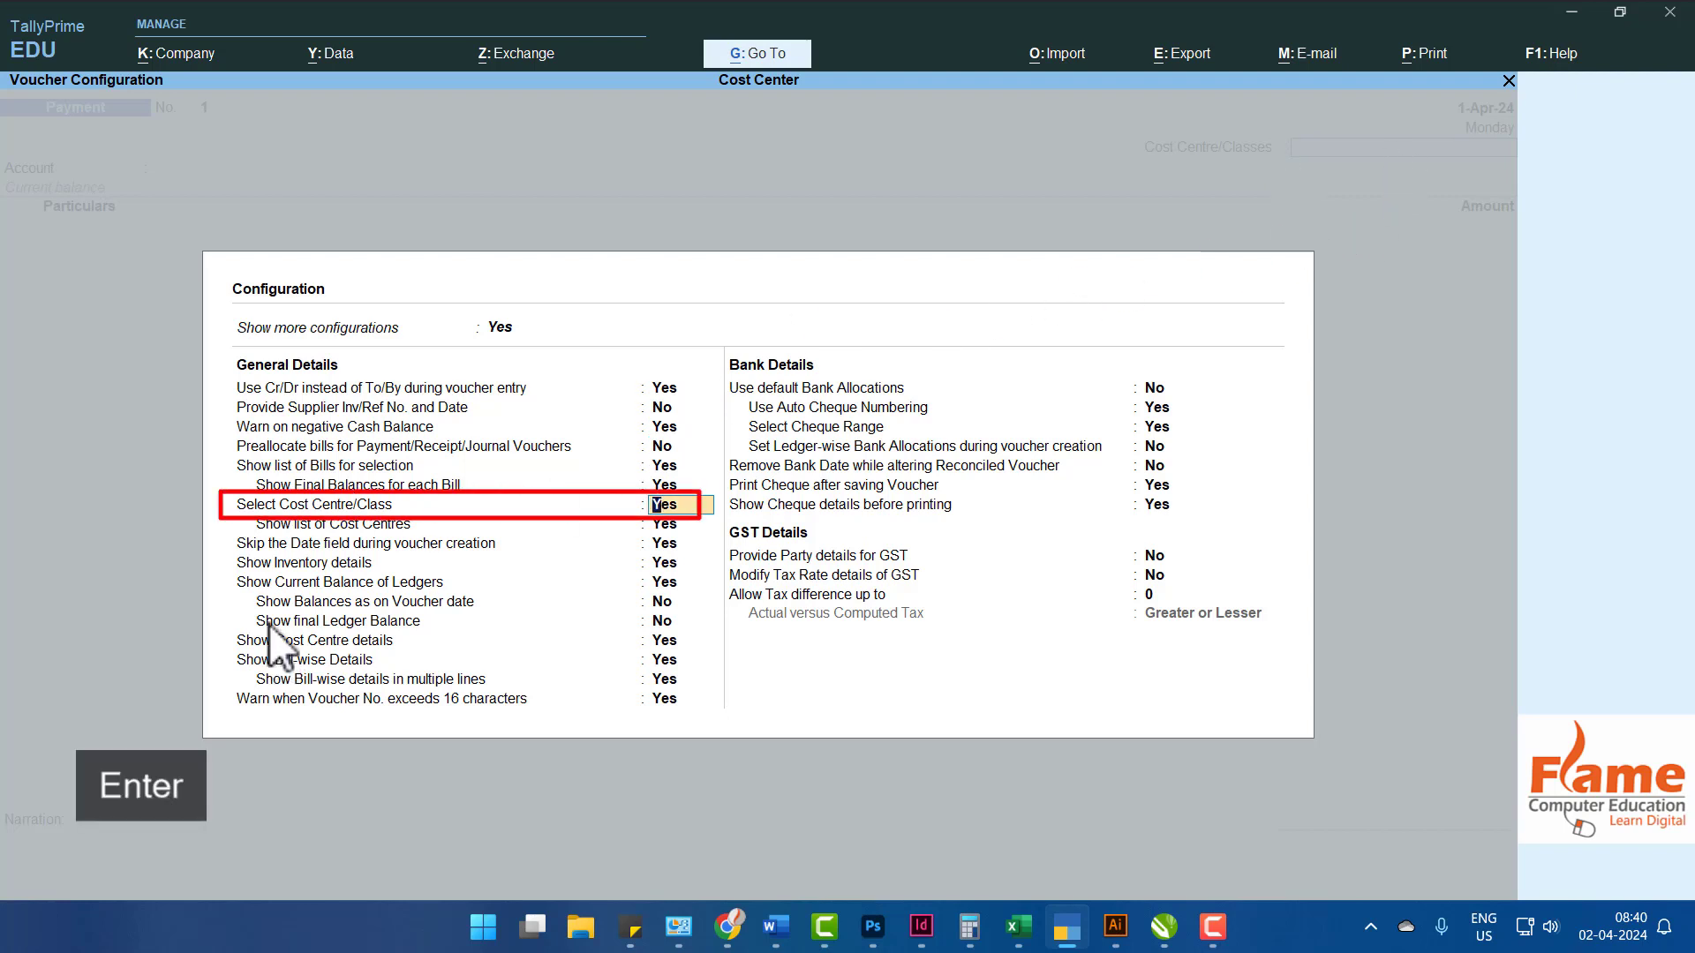
type("n")
key("Return")
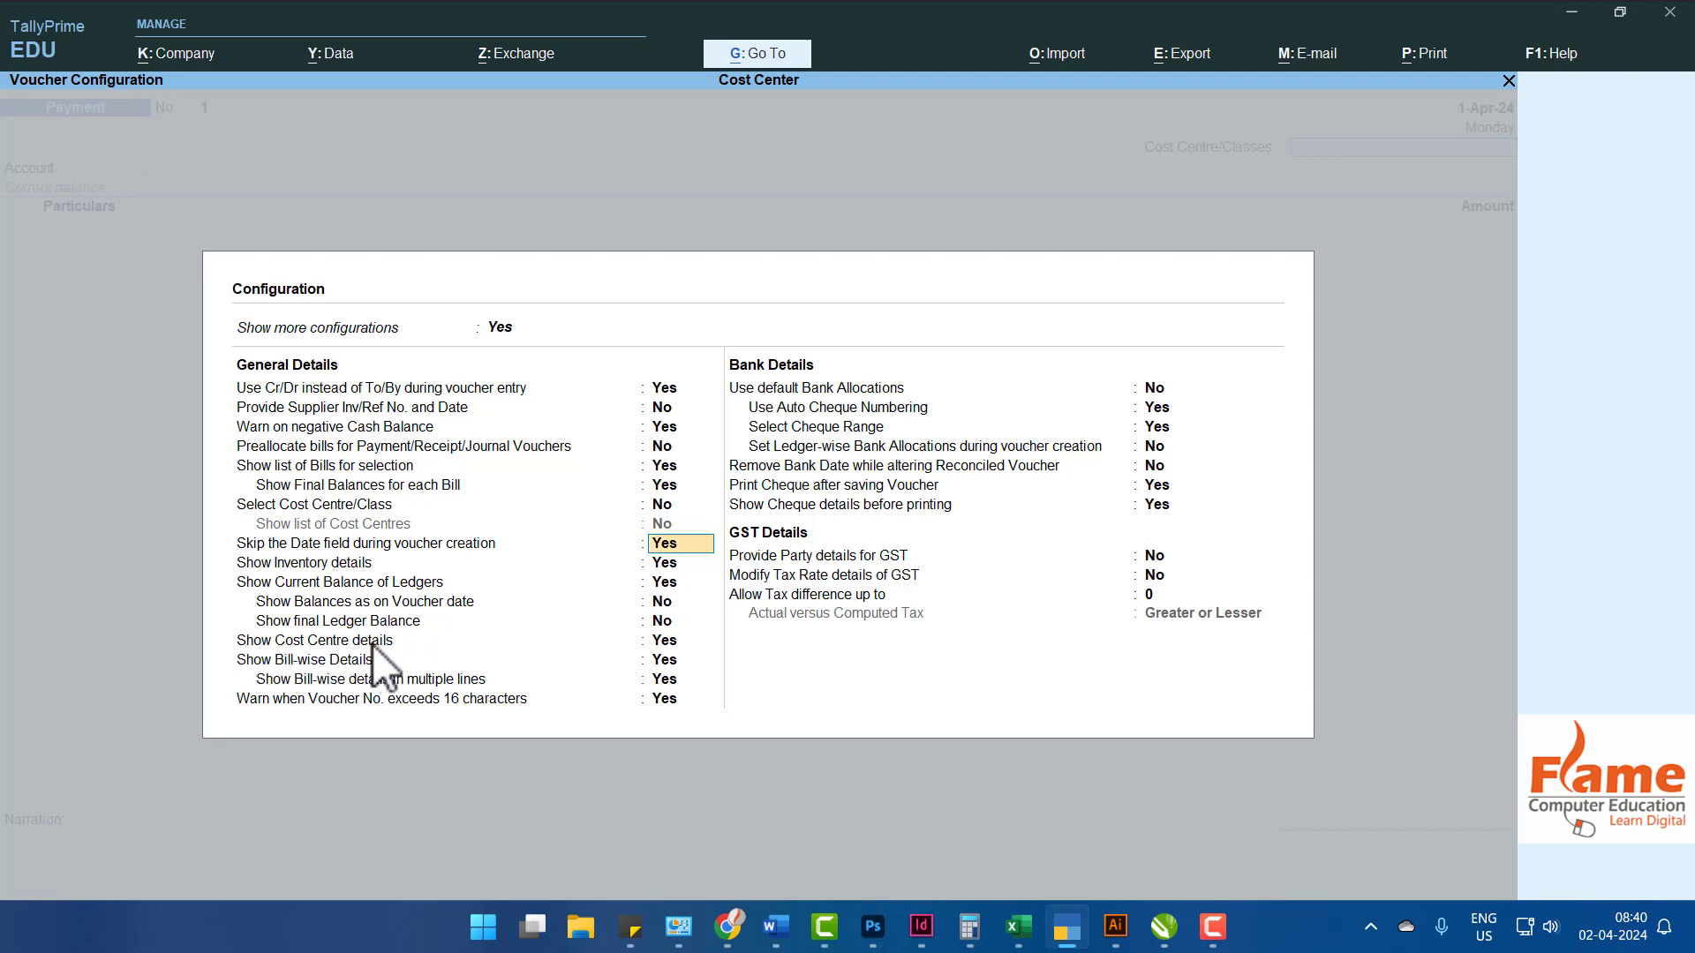
key("ctrl+a")
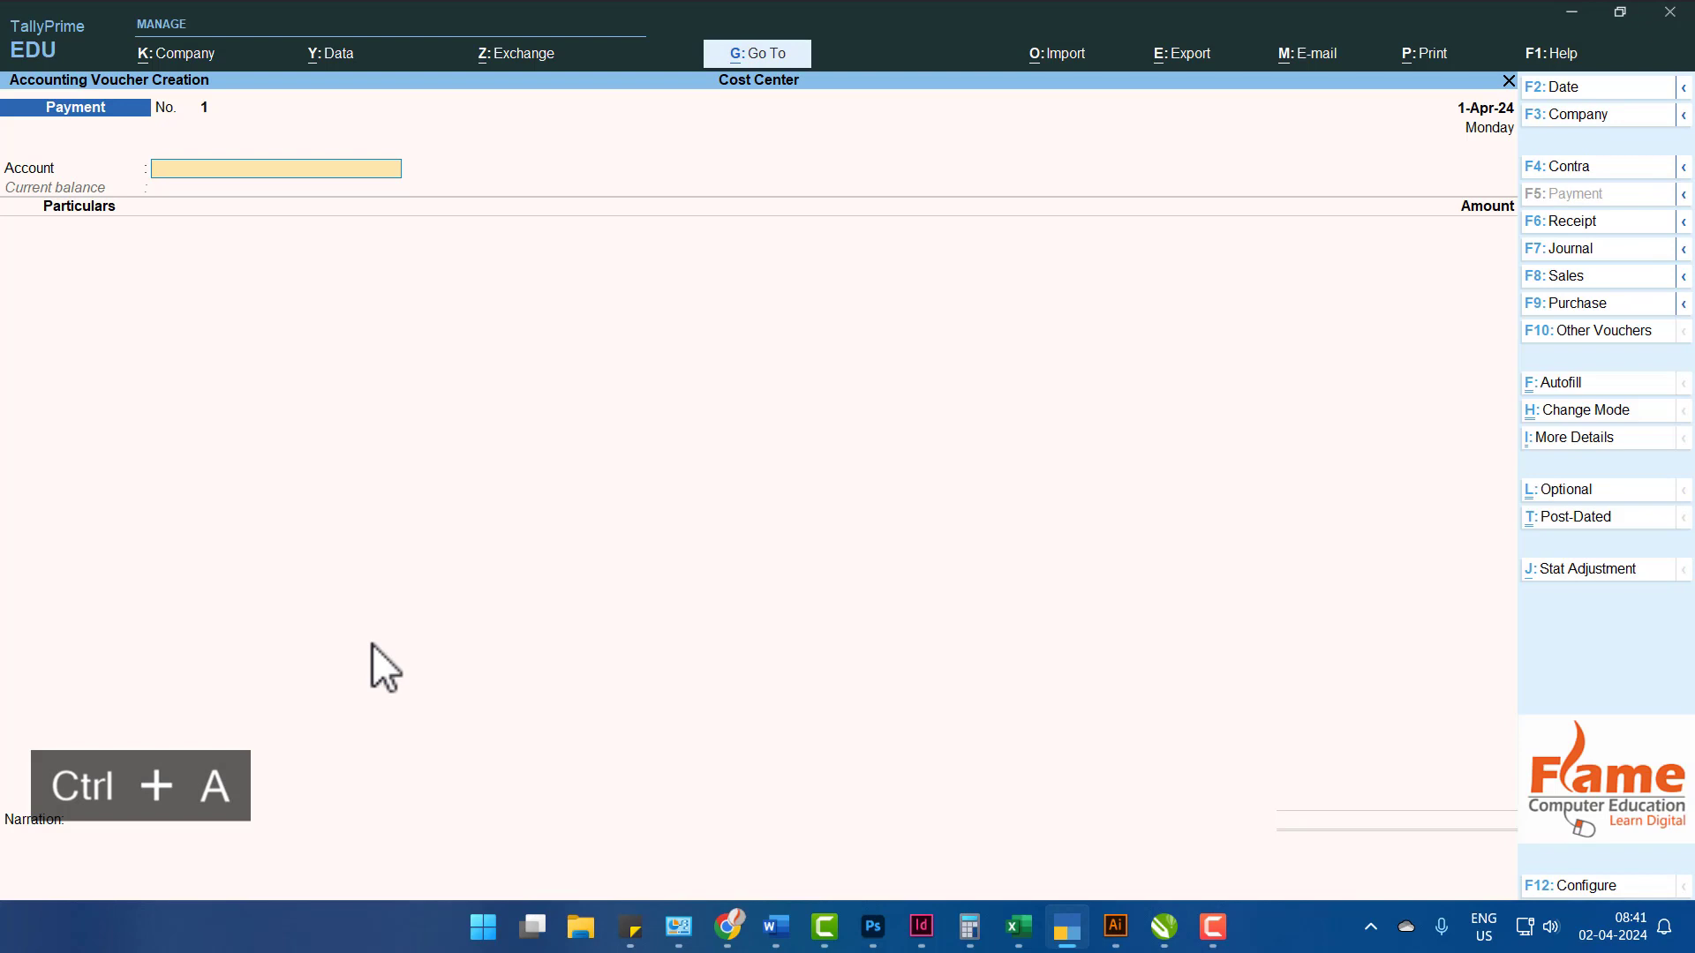
Choose Cash as the payment account and enter Advertisment Expences with an amount of 3000.
key("Down")
key("Return")
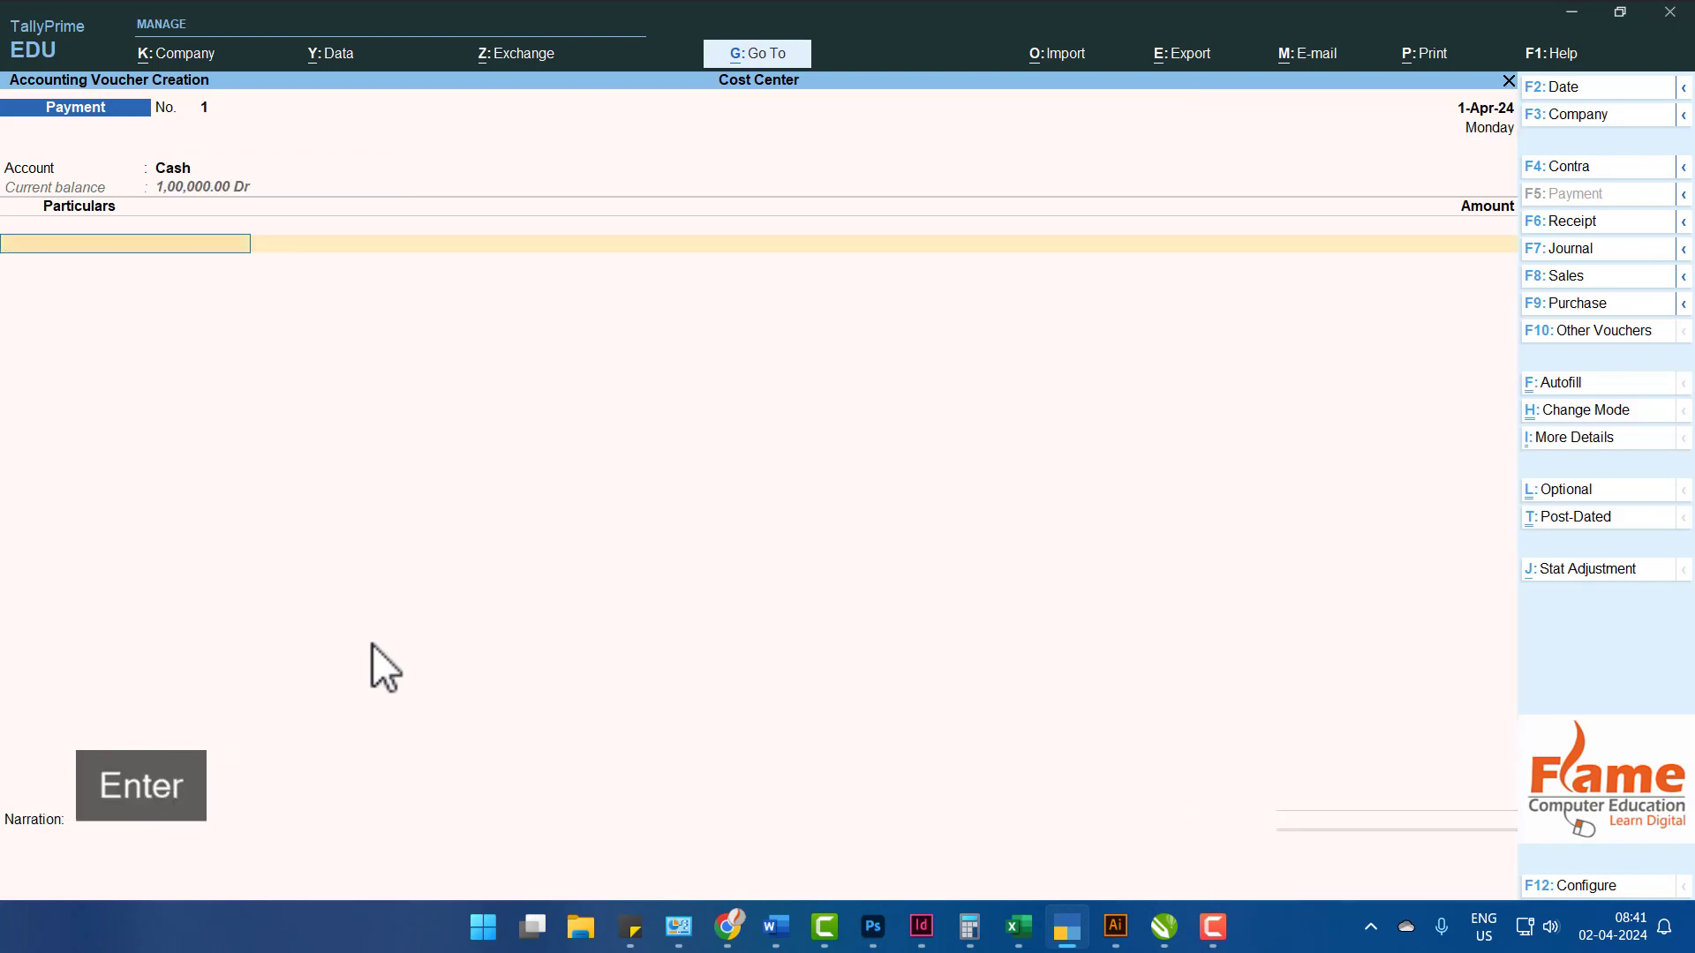
key("Down")
key("Down")
key("Down")
key("Down")
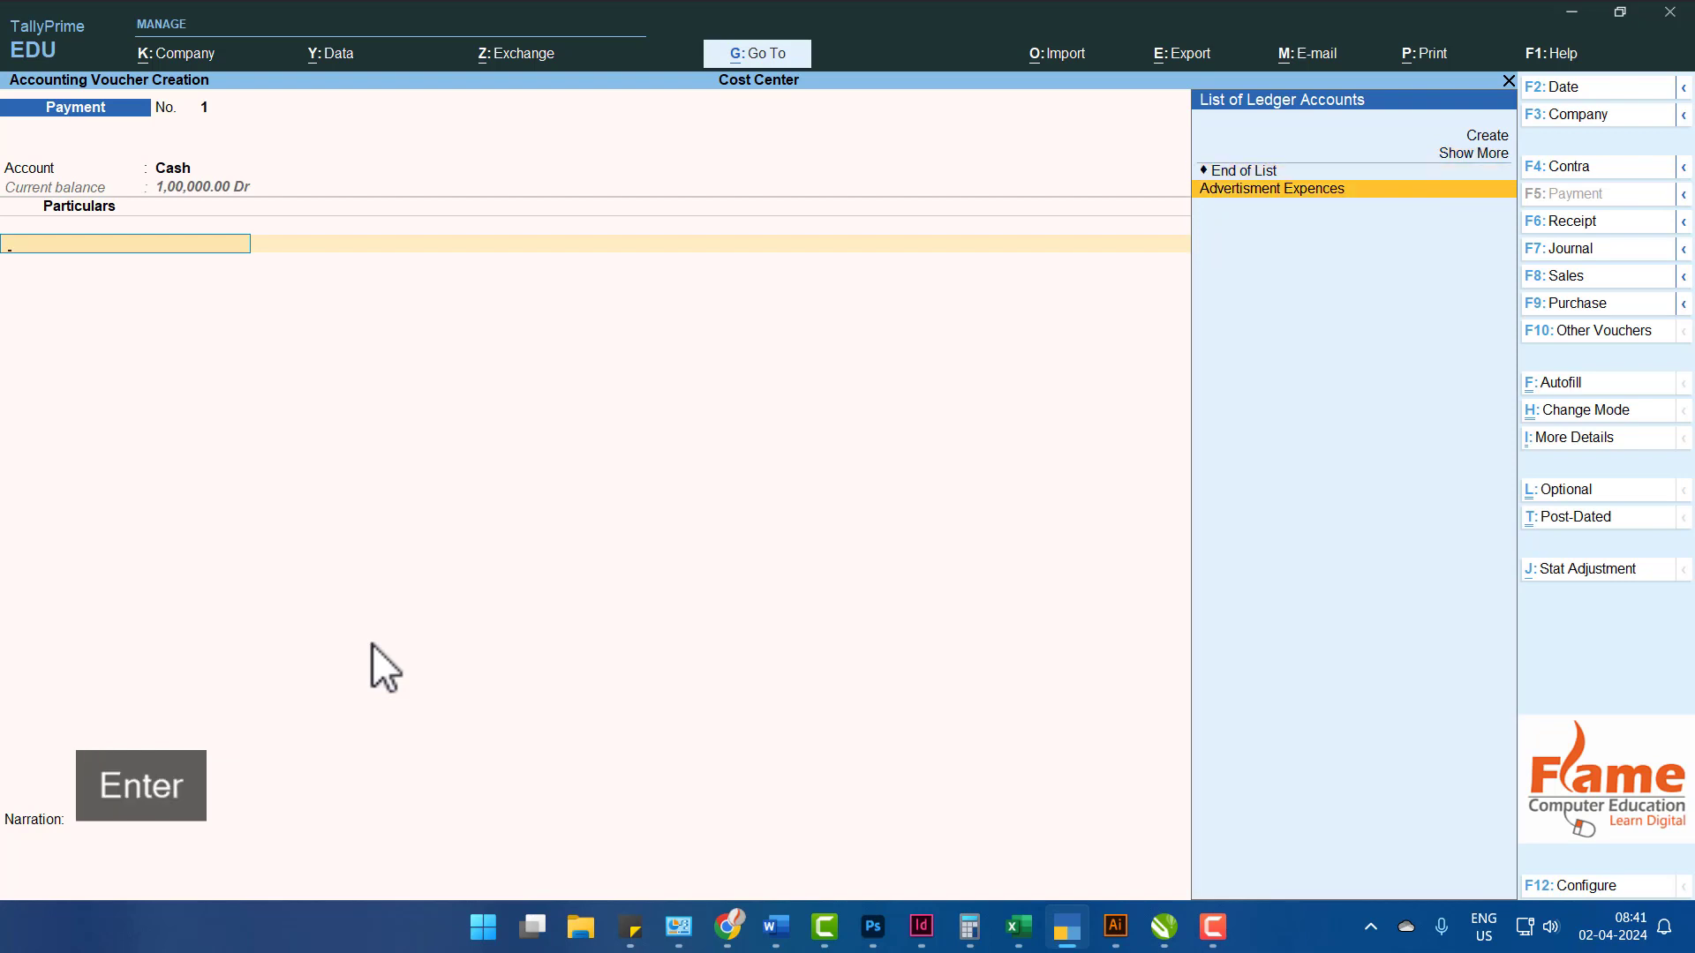
key("Return")
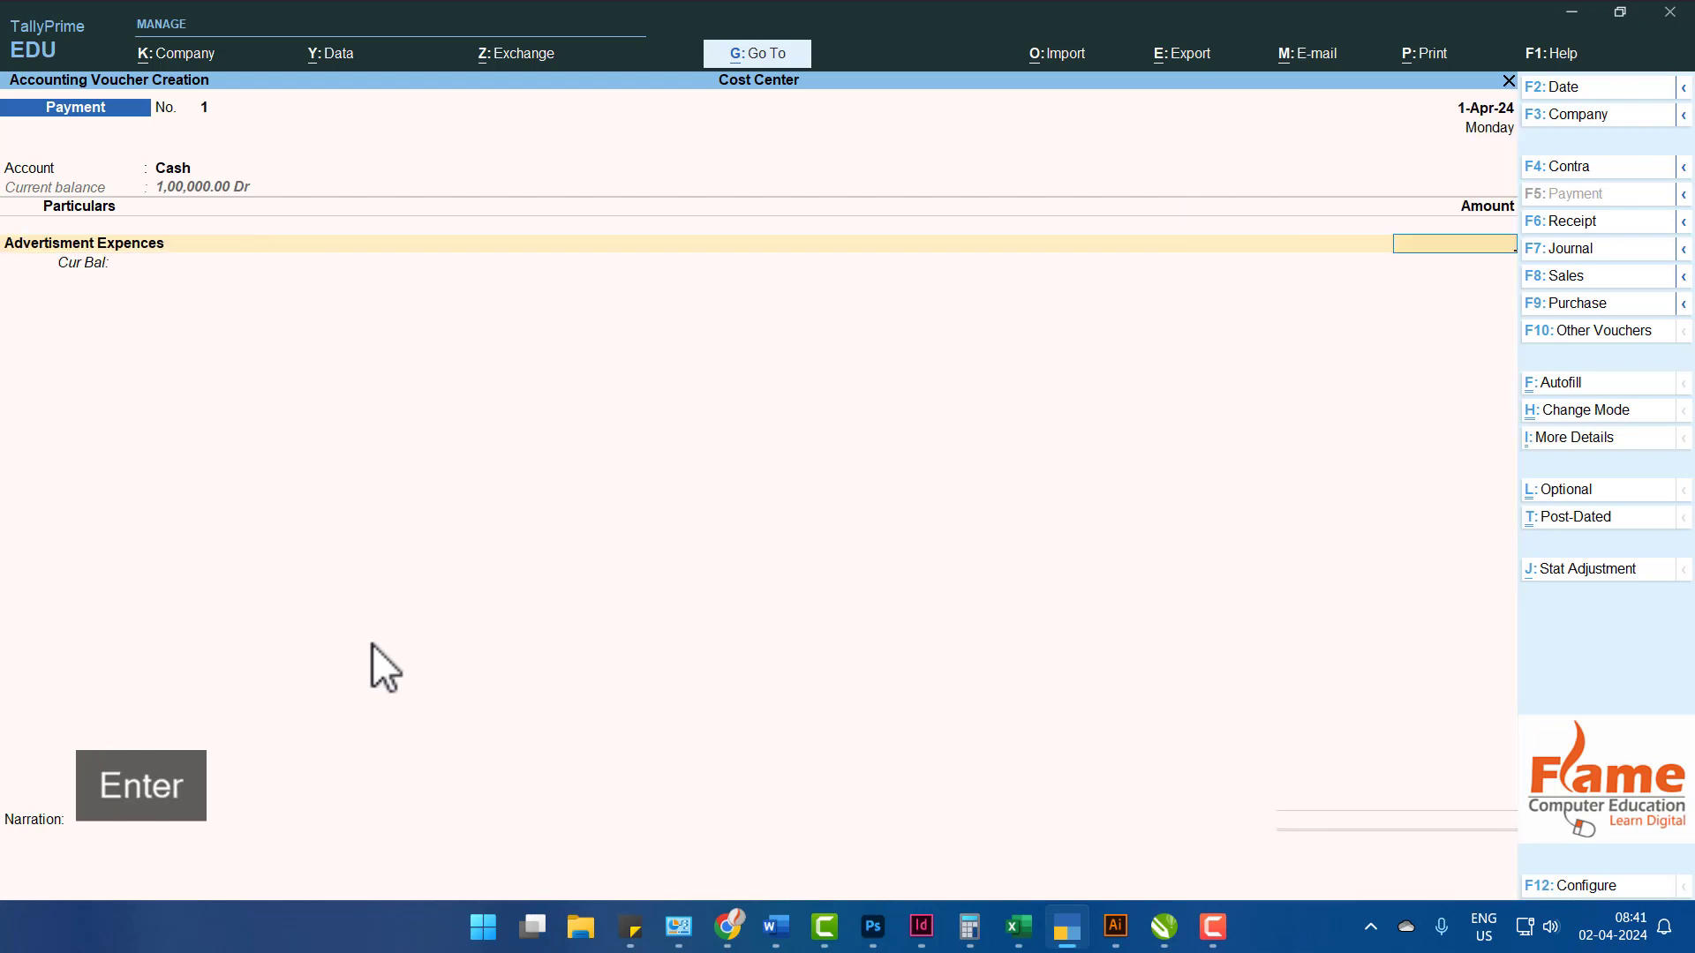
type("3000")
key("Return")
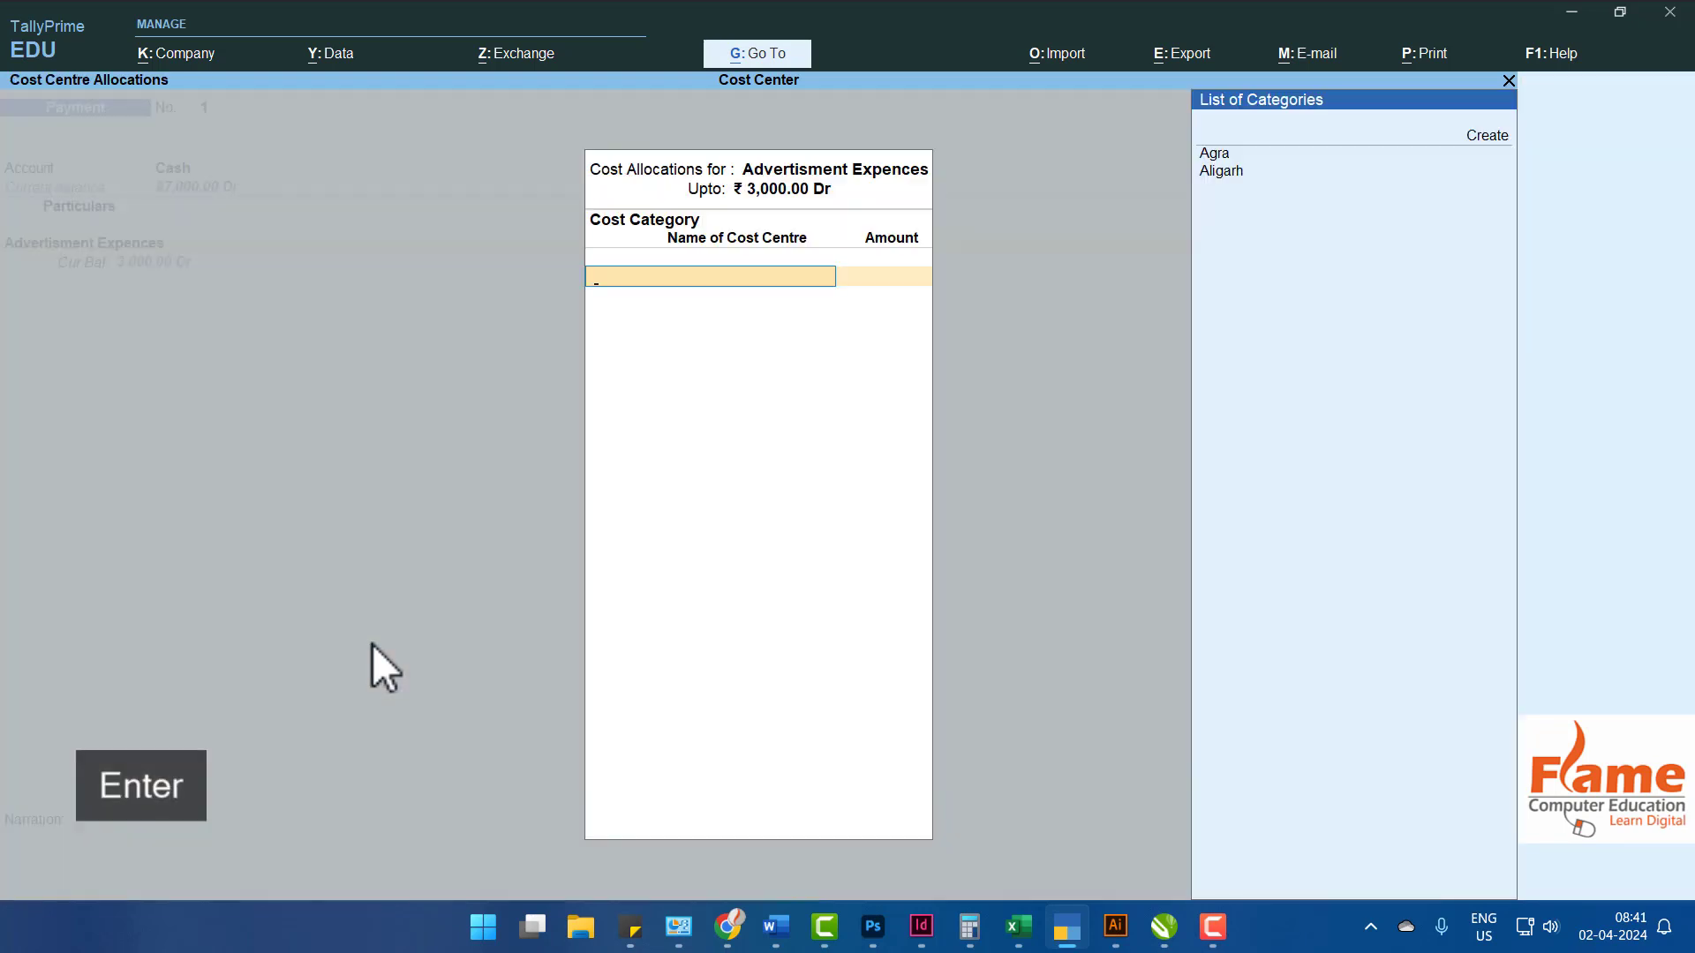
Try allocating 2000 of the advertisement expense to the Cent Jons Area cost centre under the Agra category.
key("Down")
key("Down")
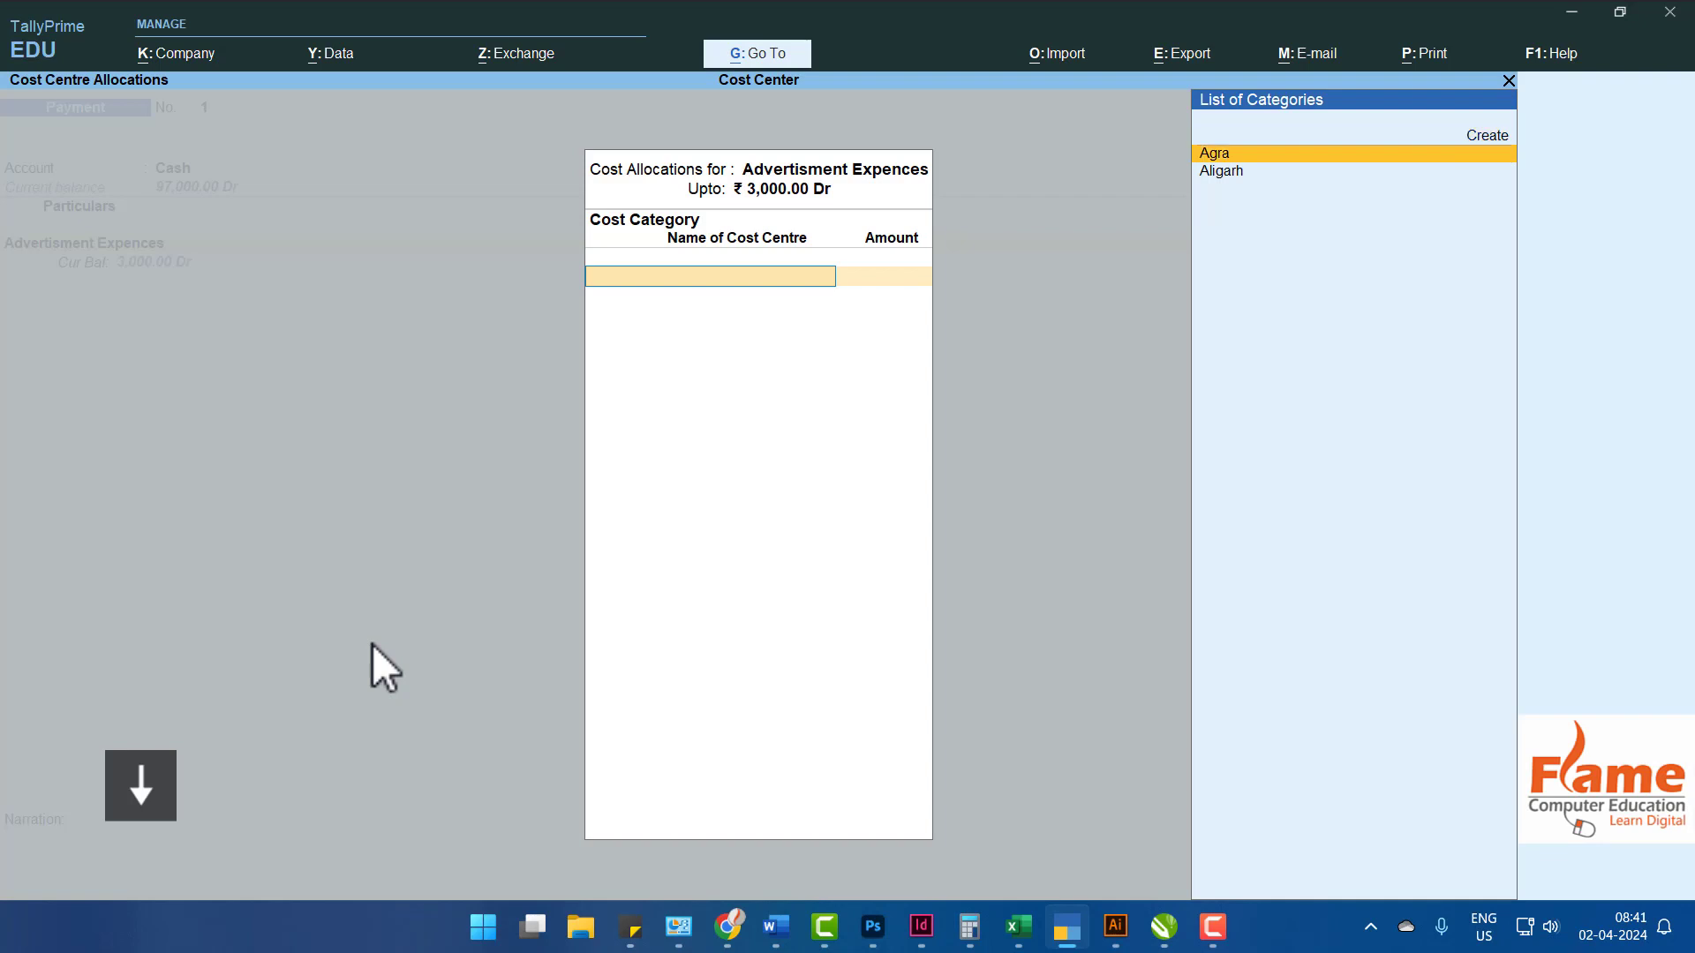
key("Return")
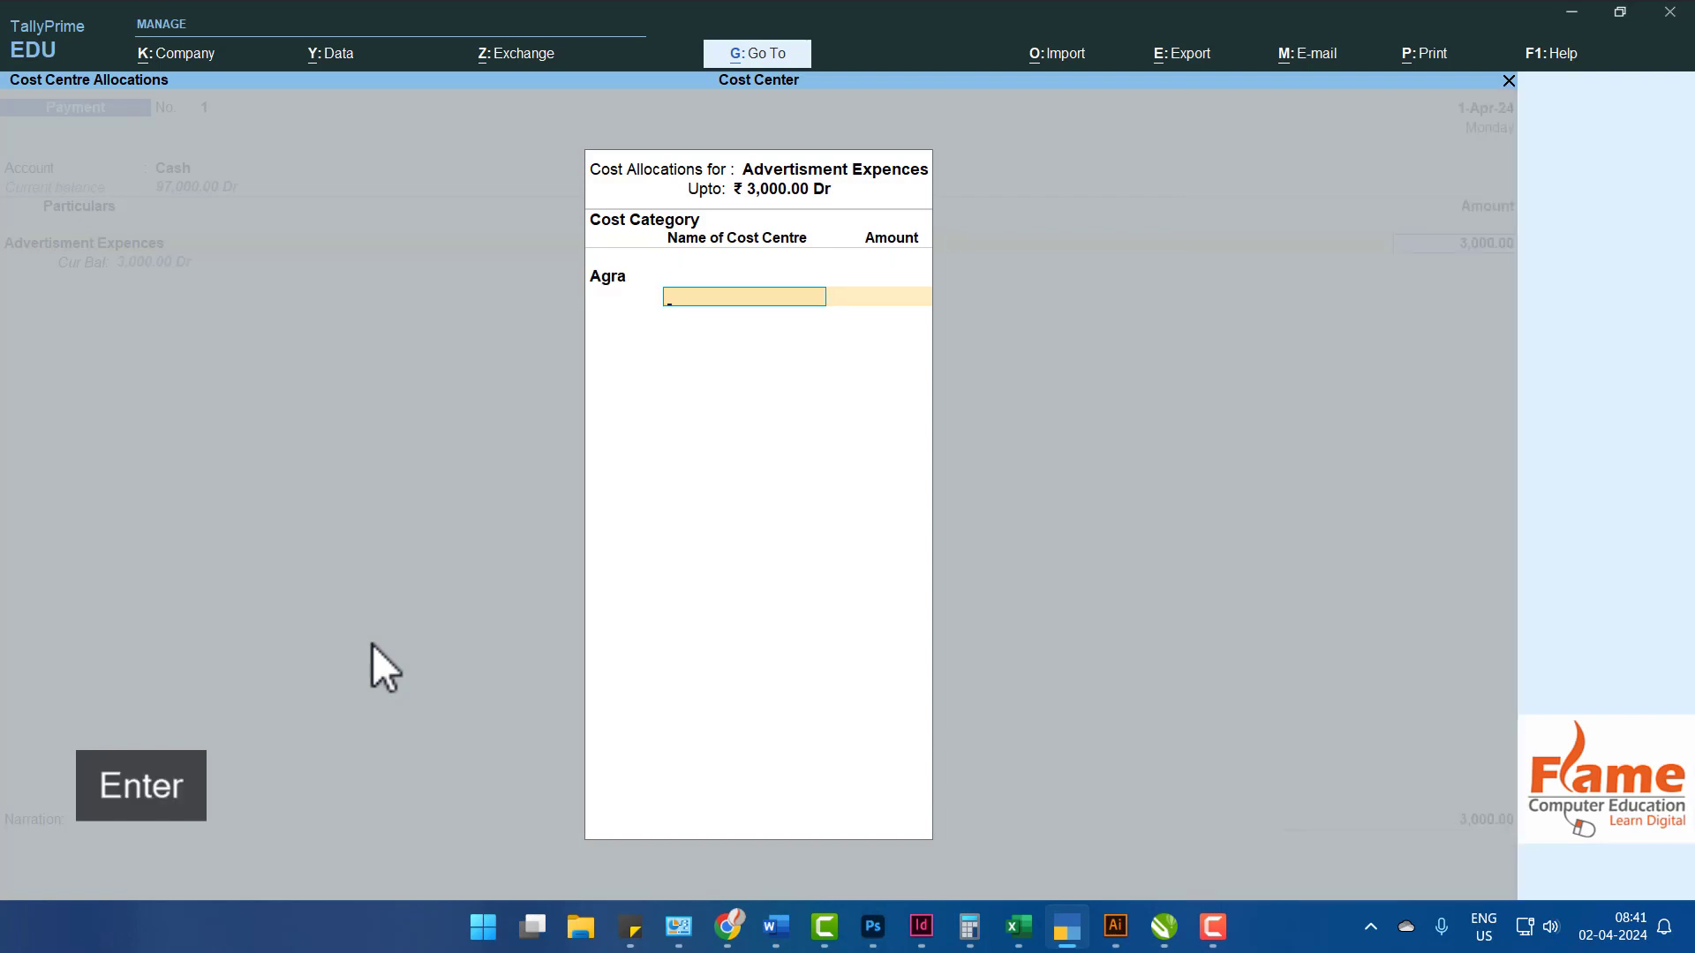
key("Down")
key("Down")
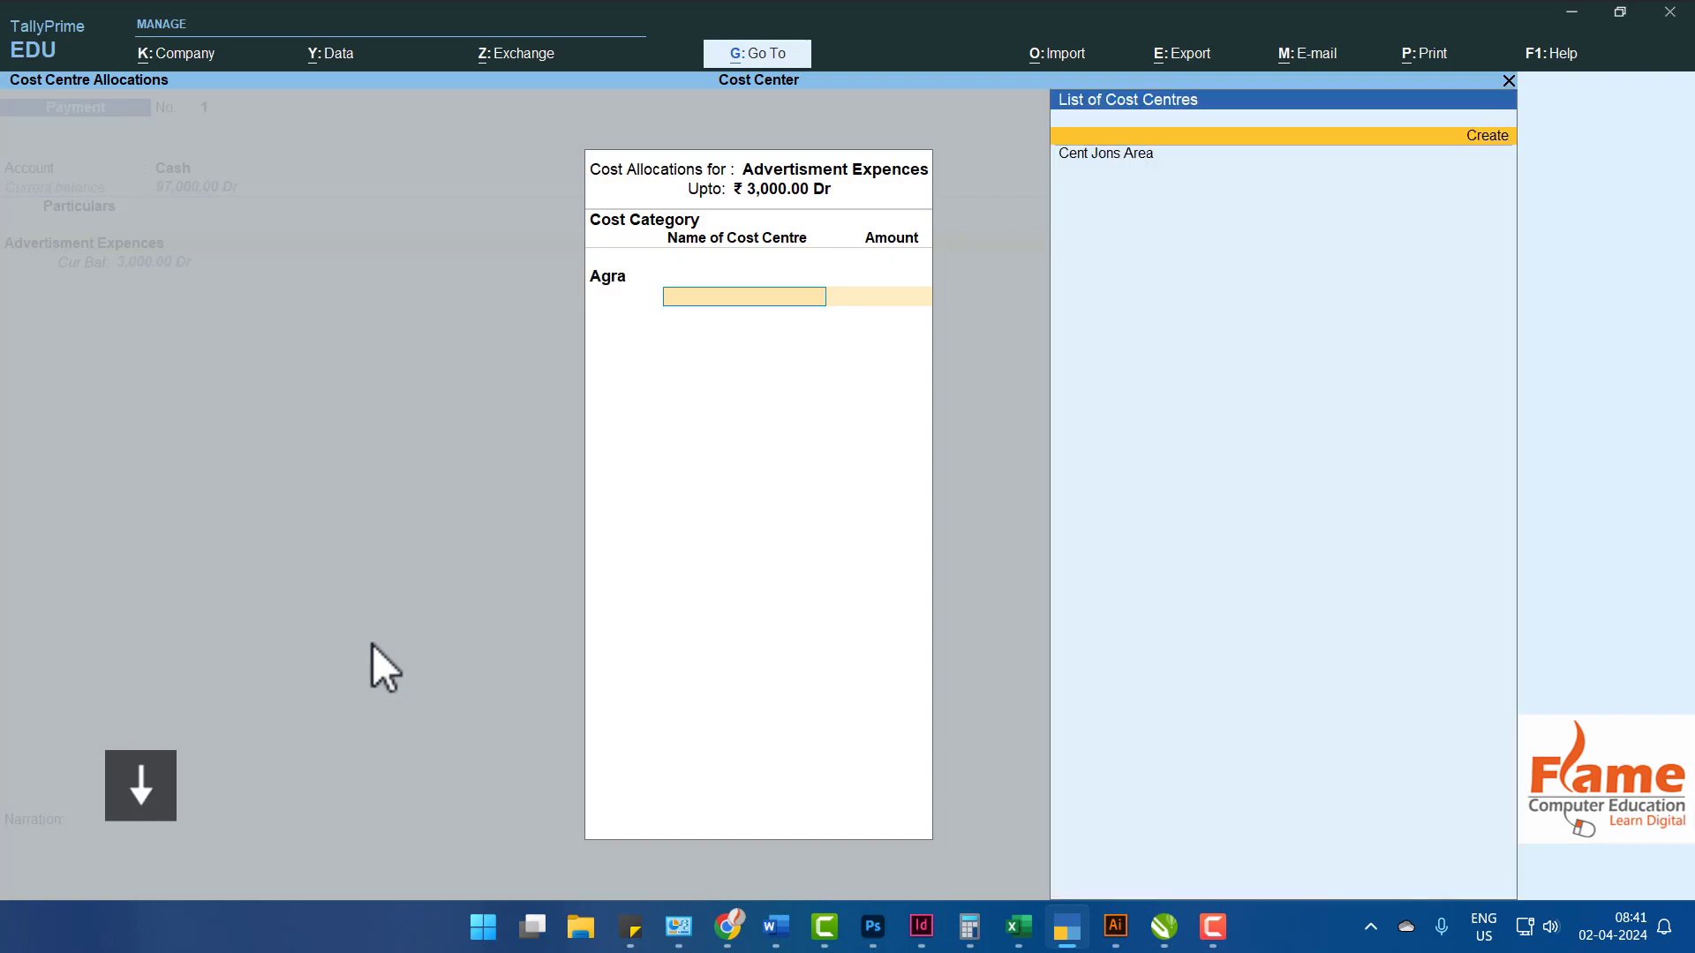
key("Return")
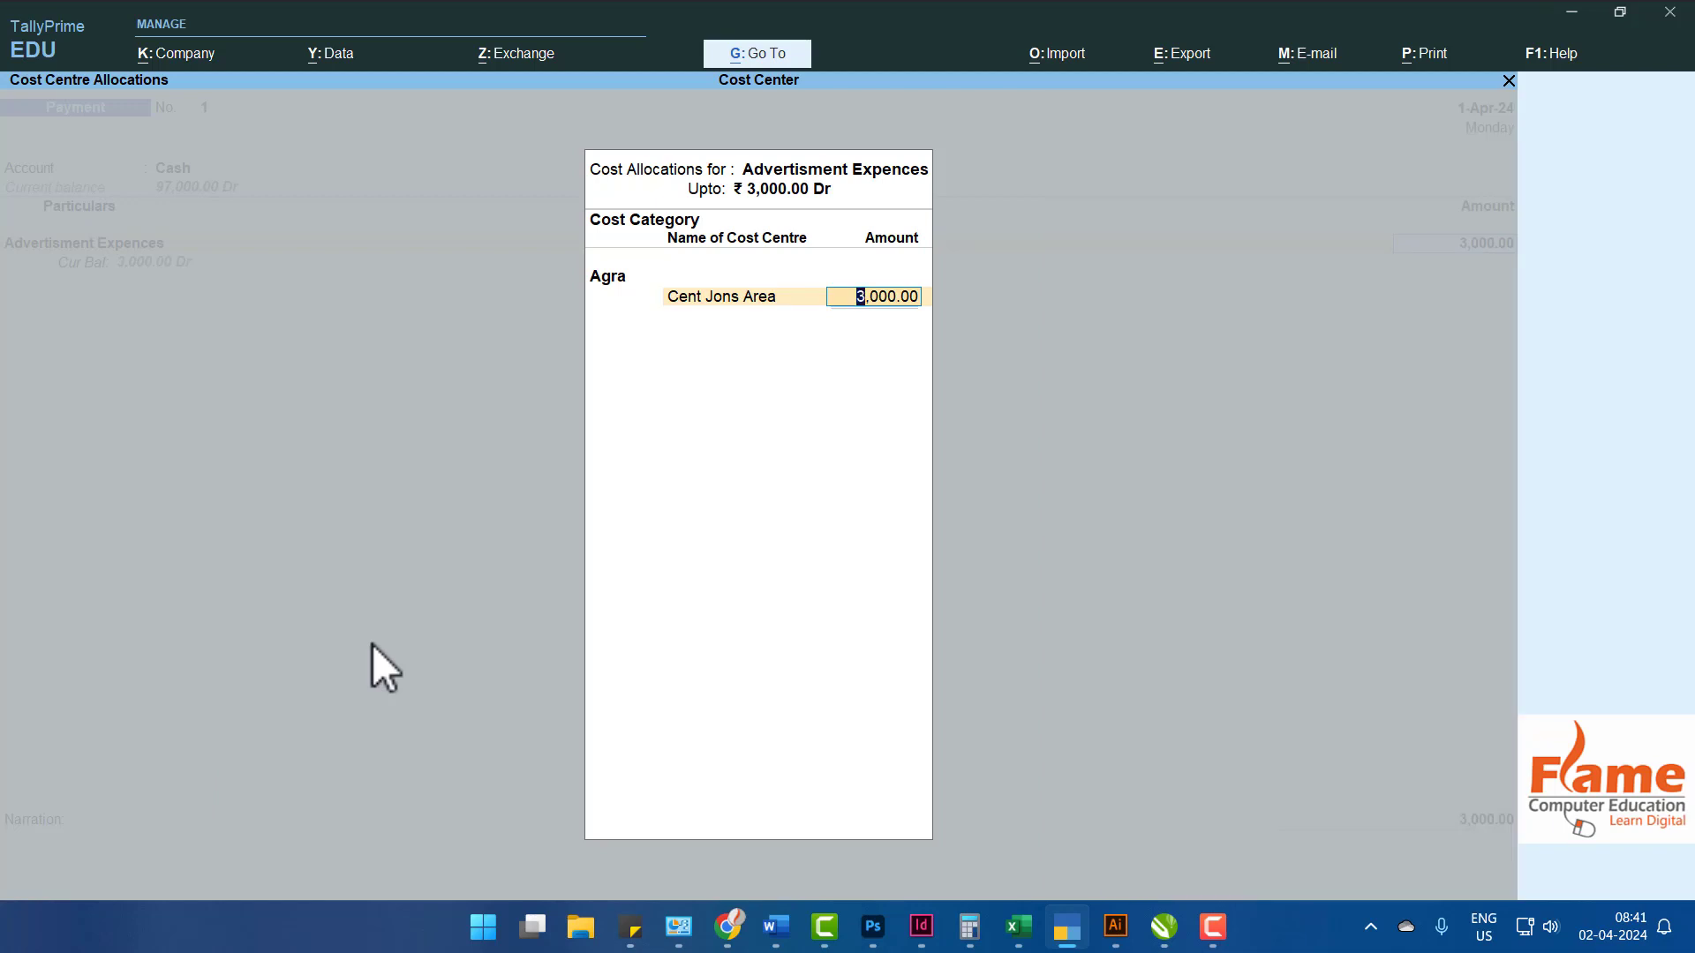
type("2000")
key("Return")
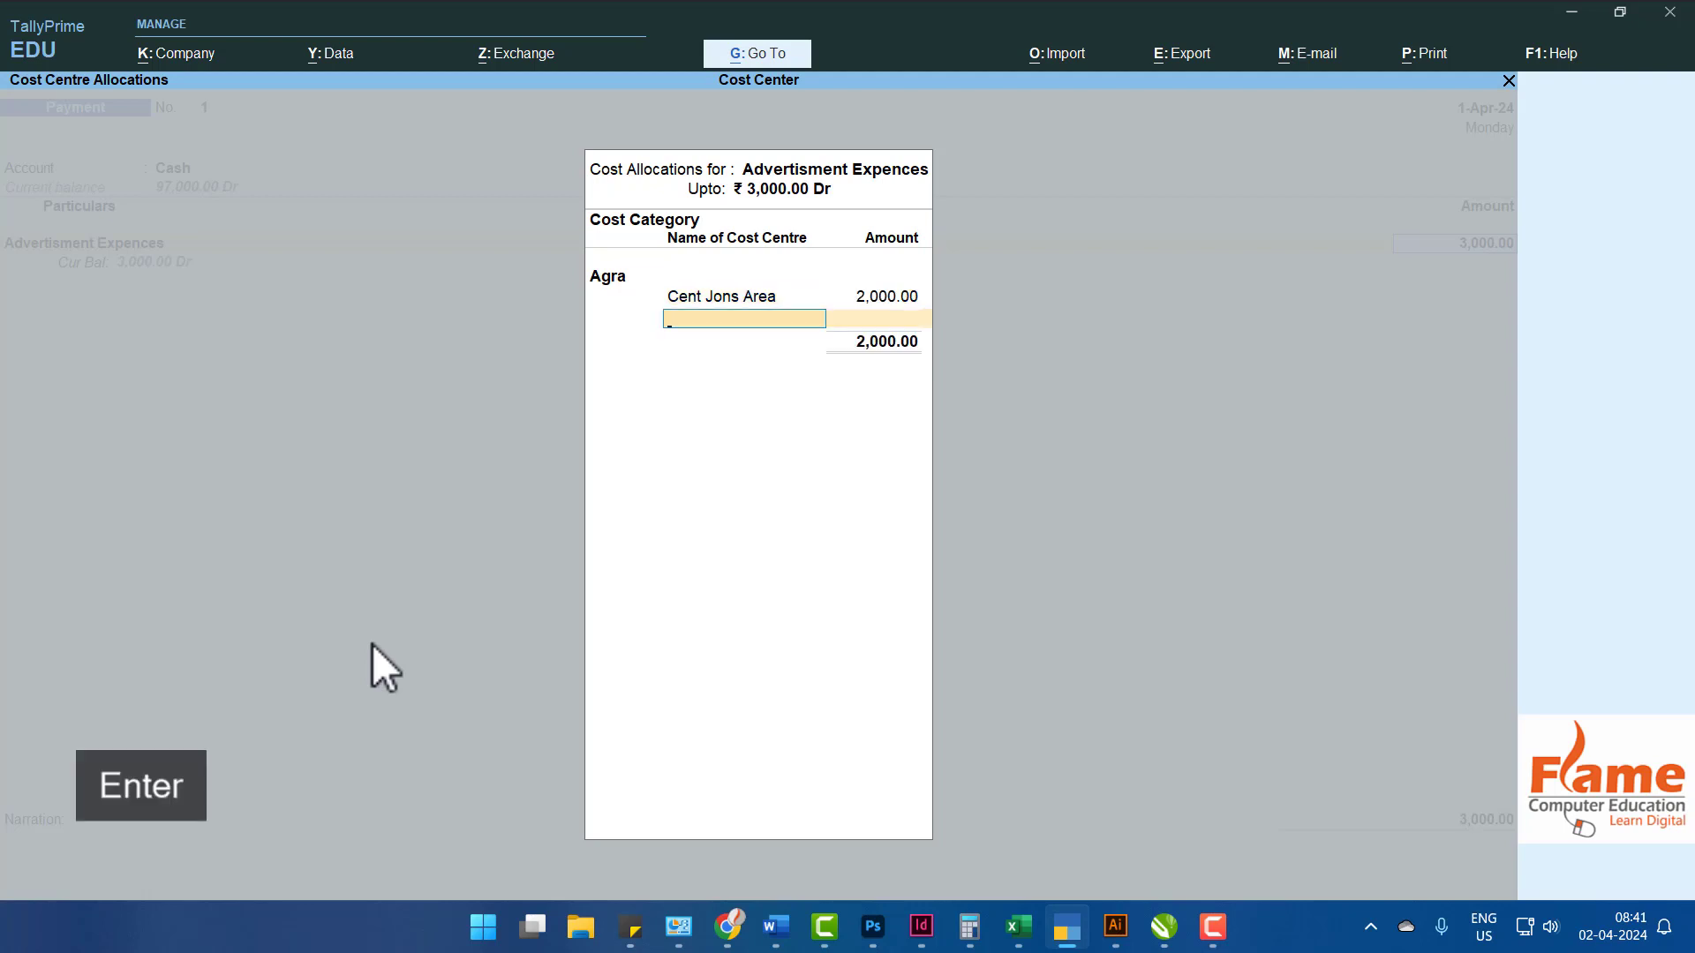
key("Down")
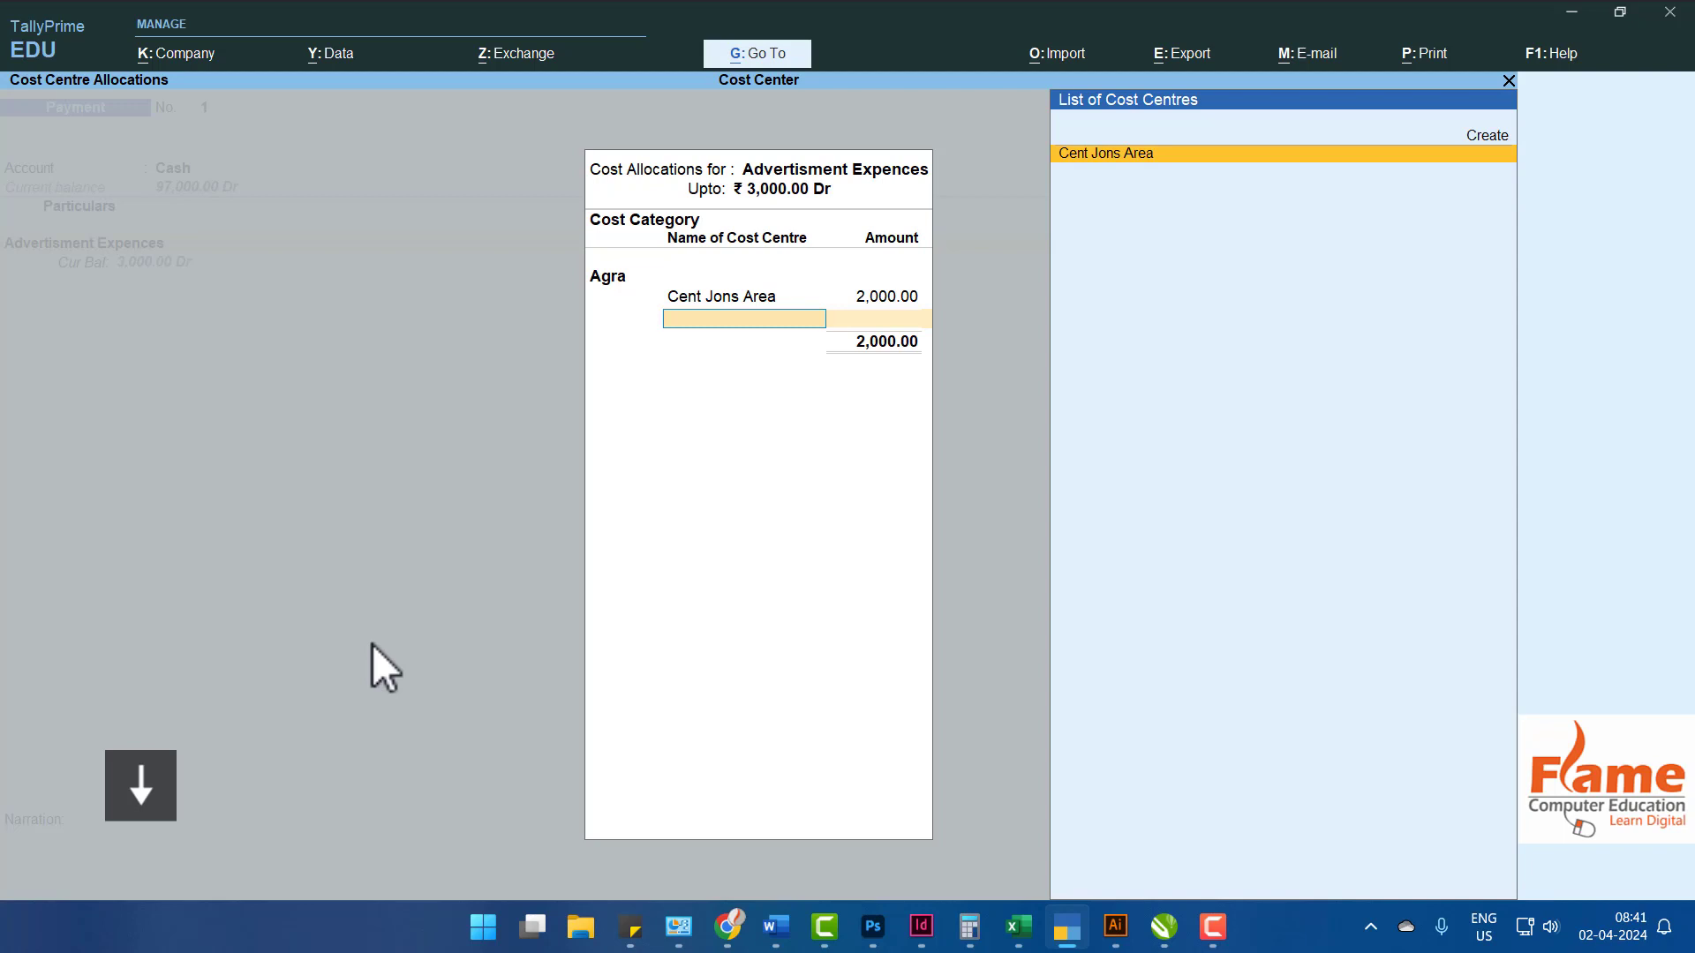
Discard the unfinished payment voucher and return to the Gateway of Tally.
key("Escape")
key("Escape")
key("Escape")
key("Escape")
key("Escape")
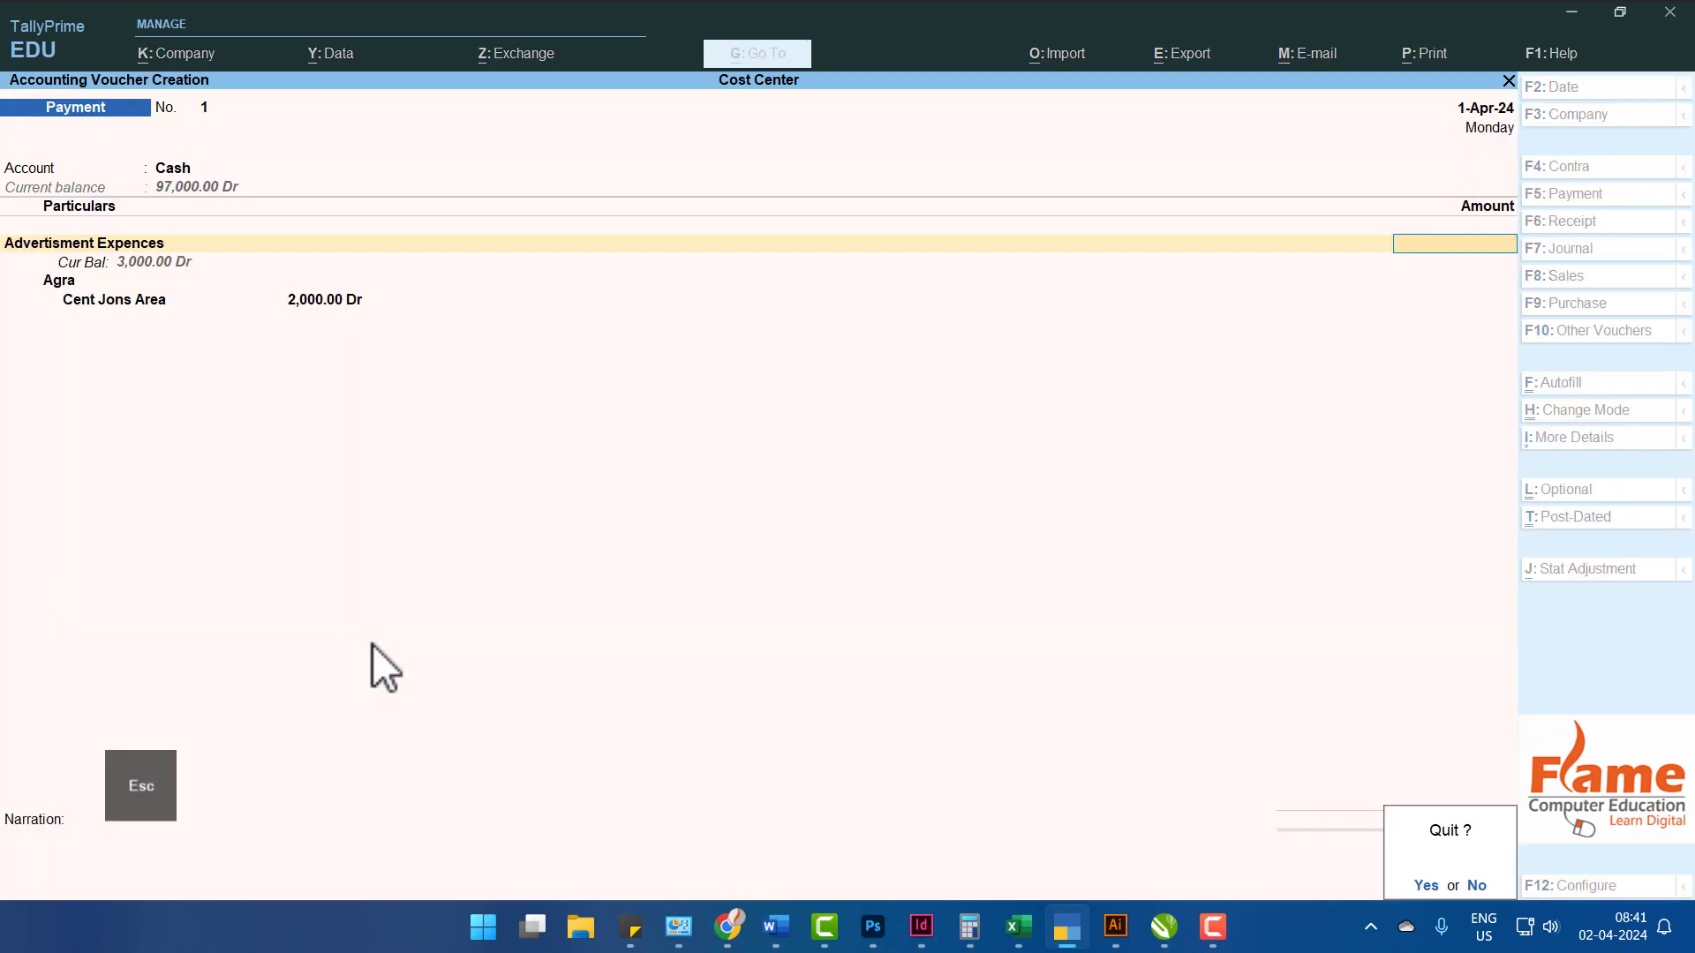
Open the list of cost centres for alteration and start creating a new cost centre from it.
key("Up")
key("Up")
key("Up")
key("Return")
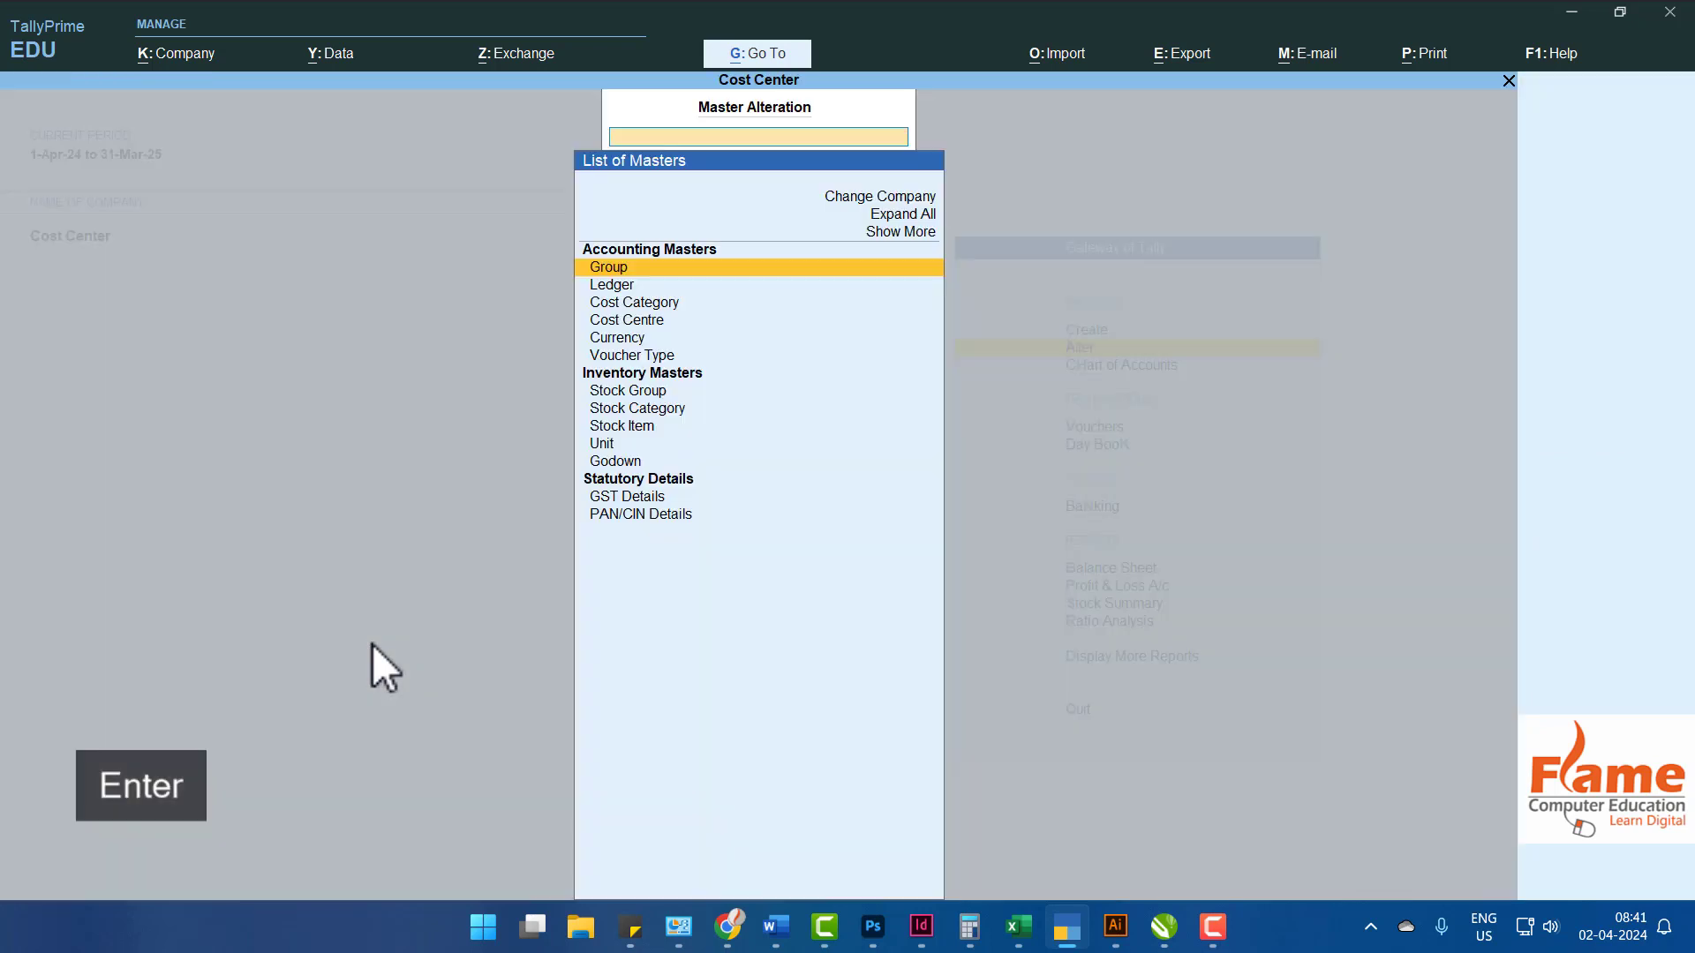
key("Down")
key("Down")
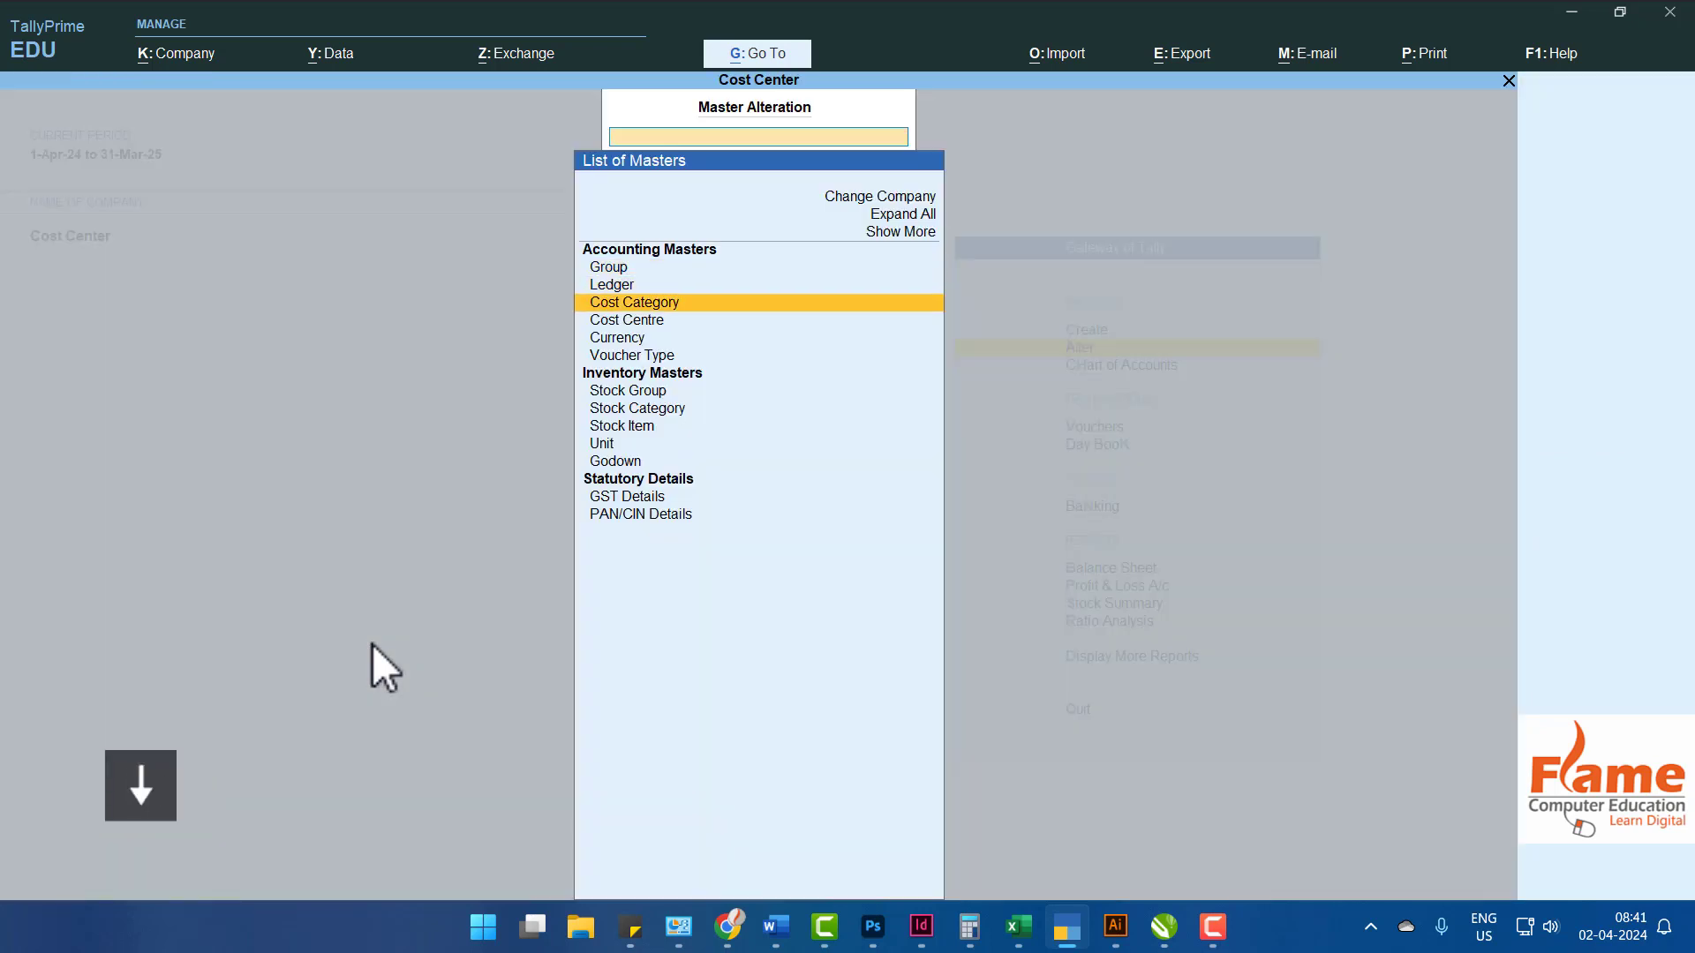
key("Down")
key("Return")
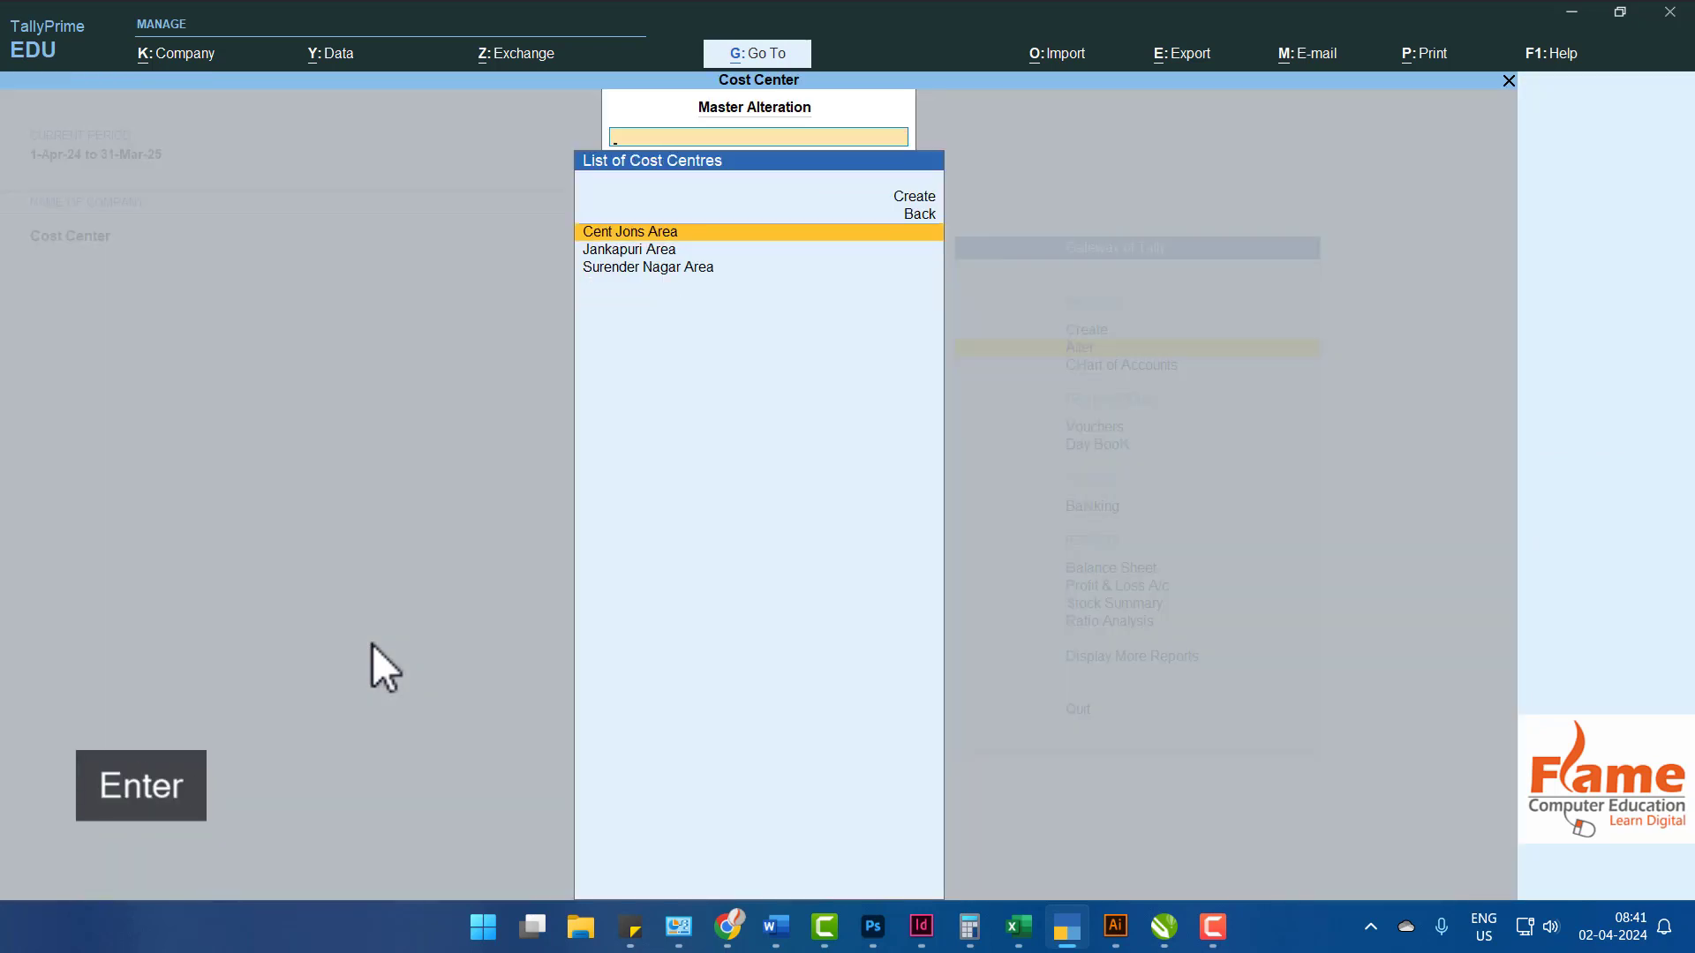
key("Up")
key("Up")
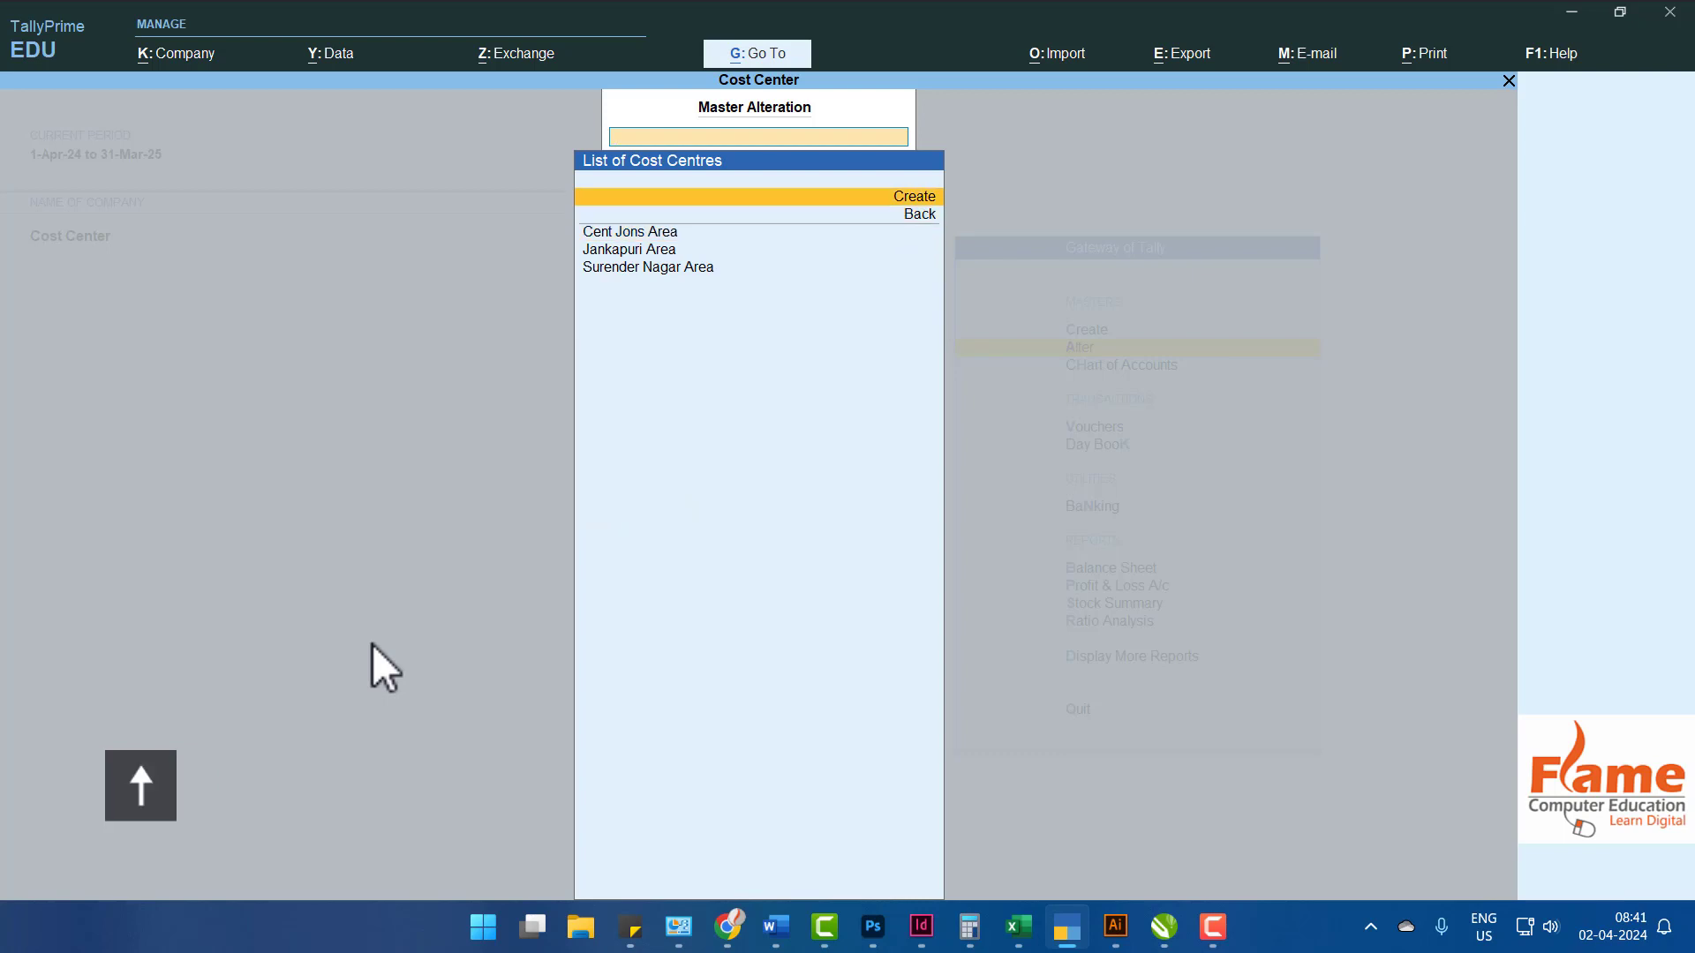
key("Return")
Name the cost centre Balkeshwer, place it in the Agra category, save it and return to the Gateway of Tally.
type("B")
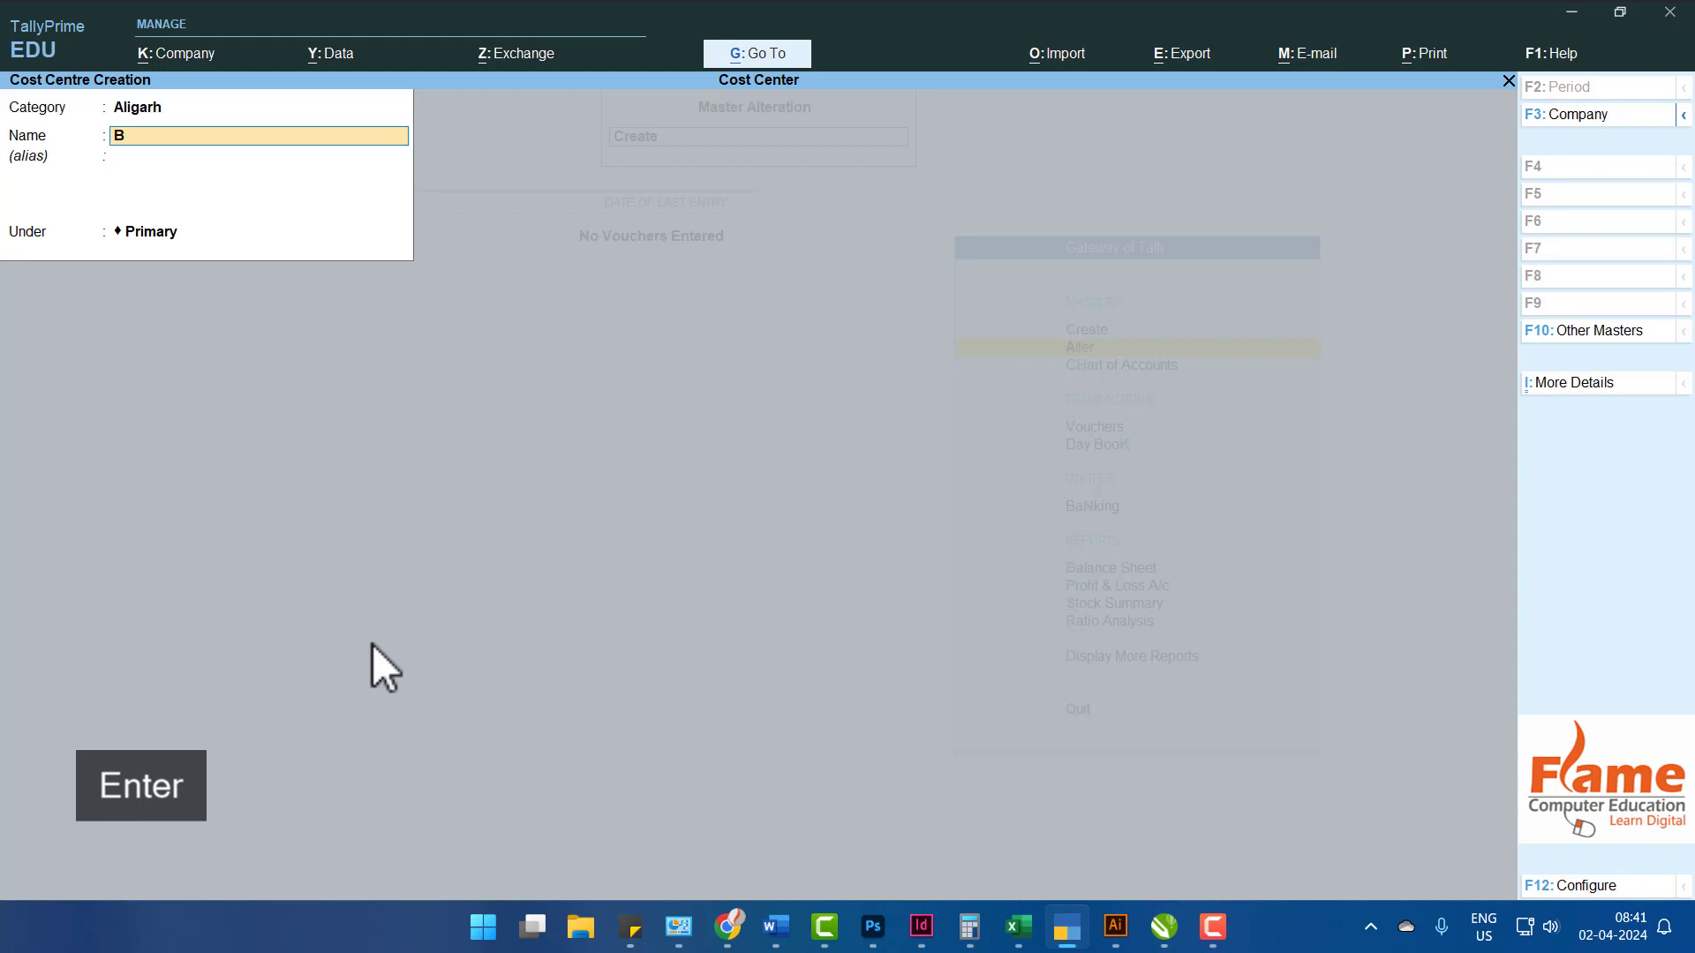
type("alkeshwer")
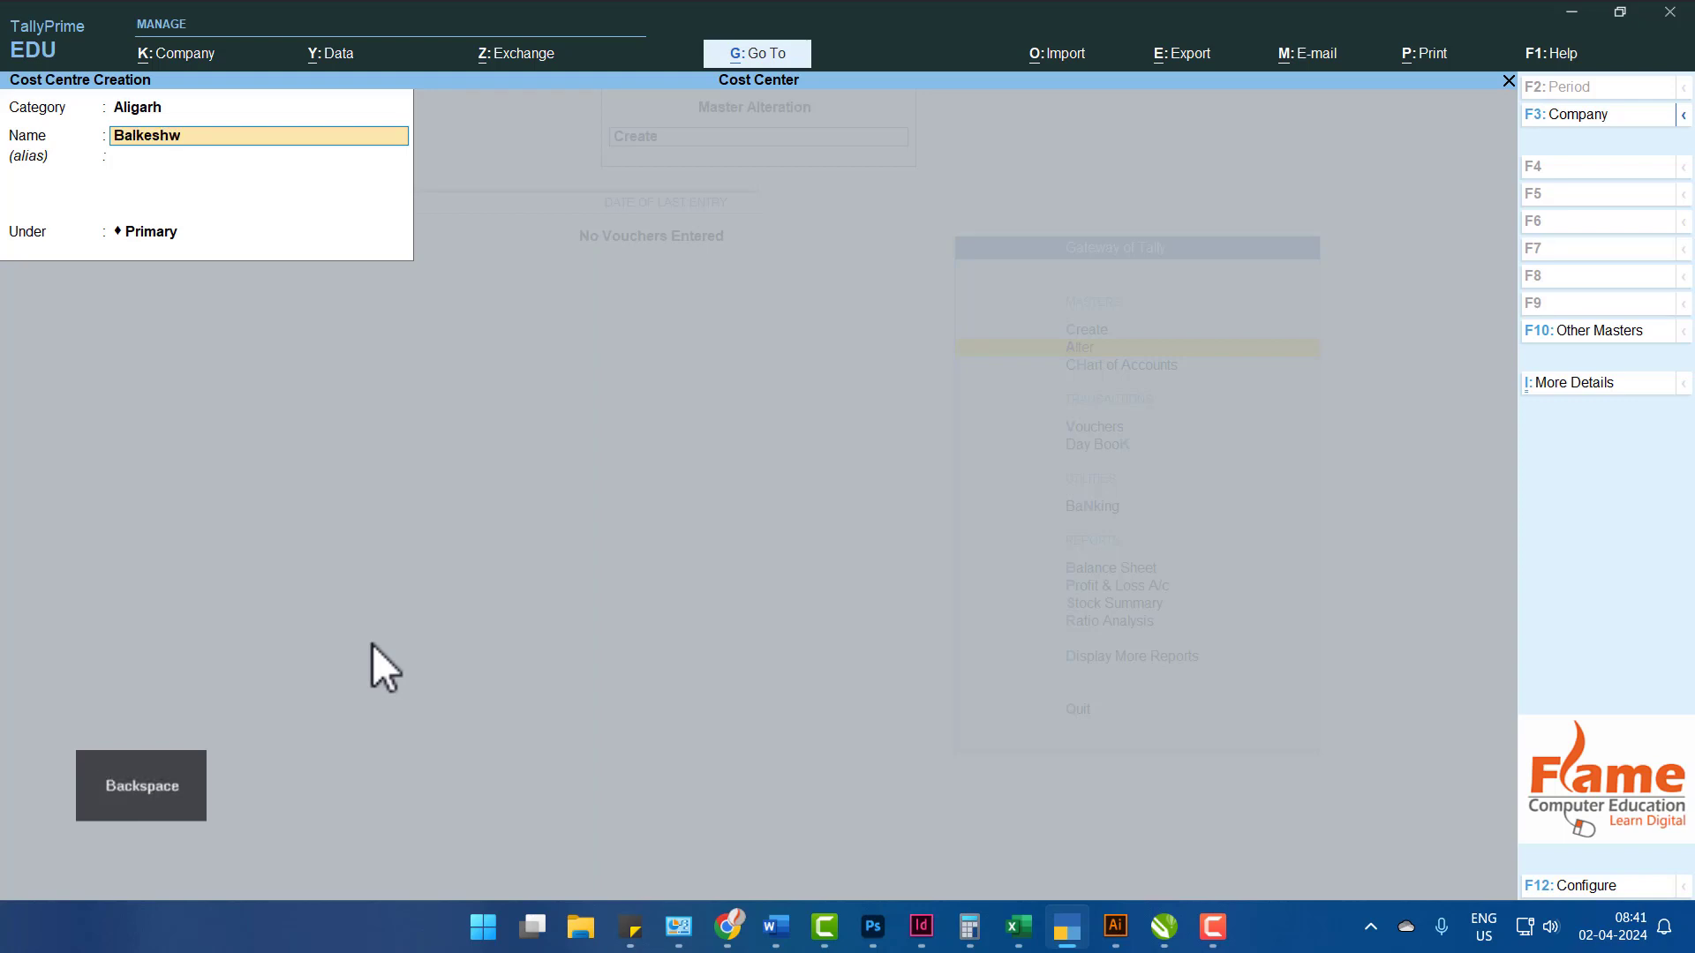
key("Return")
key("BackSpace")
key("BackSpace")
key("BackSpace")
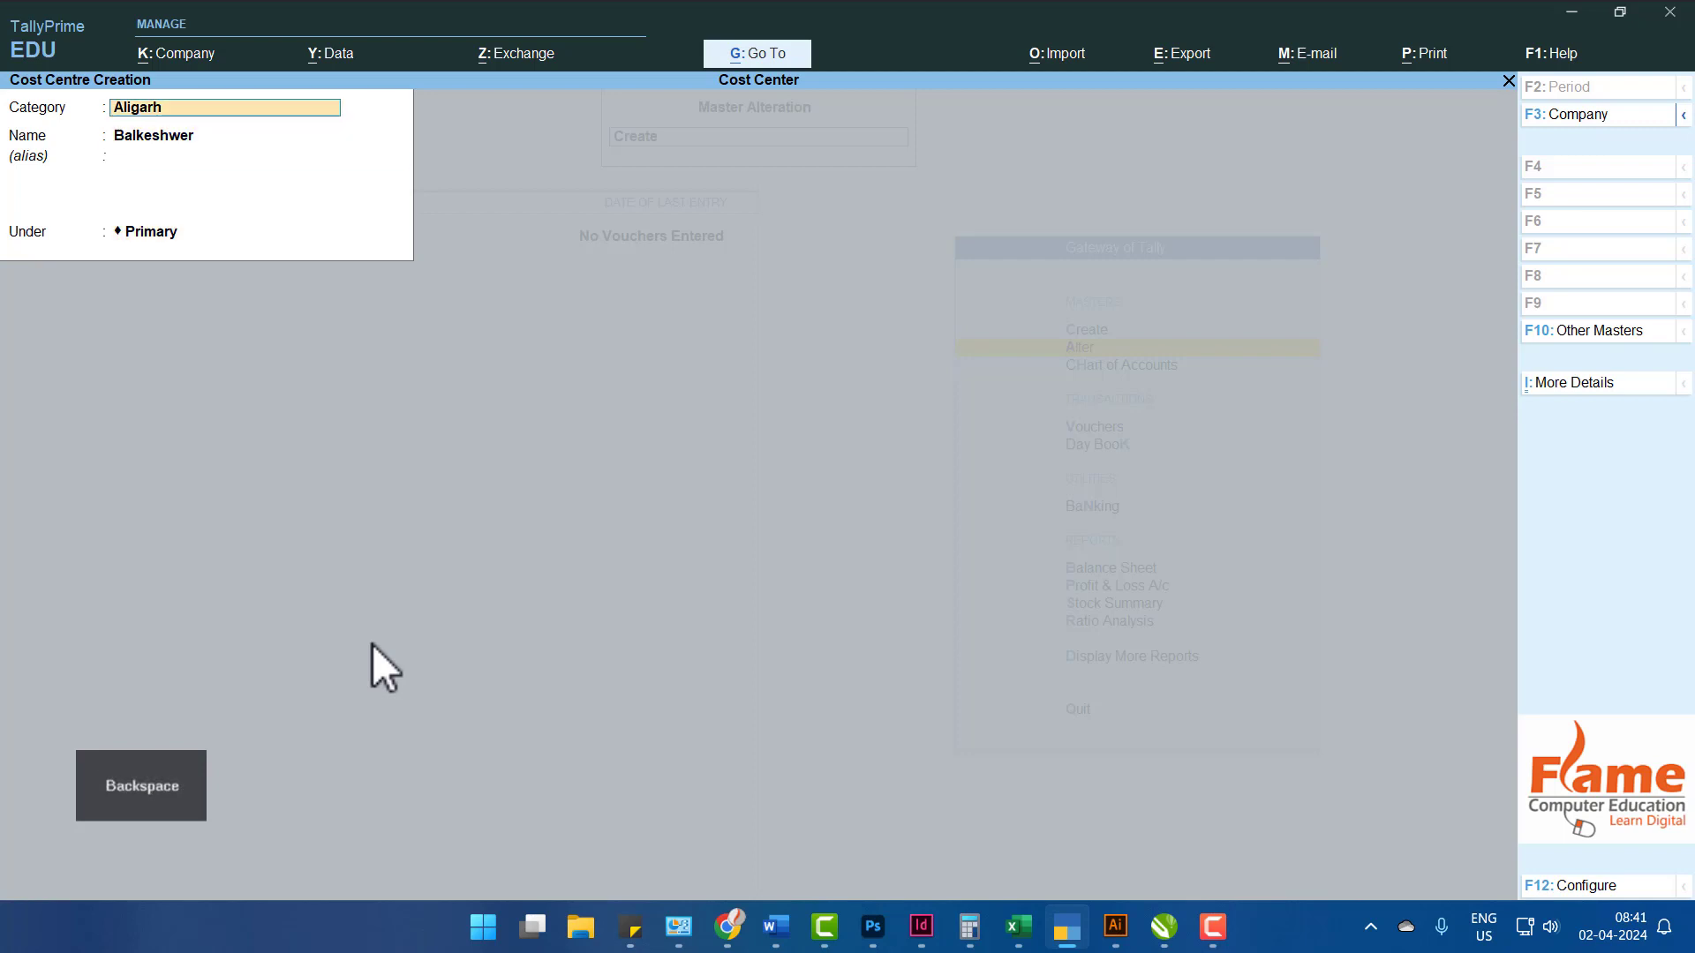
key("Down")
key("Down")
key("Down")
key("Return")
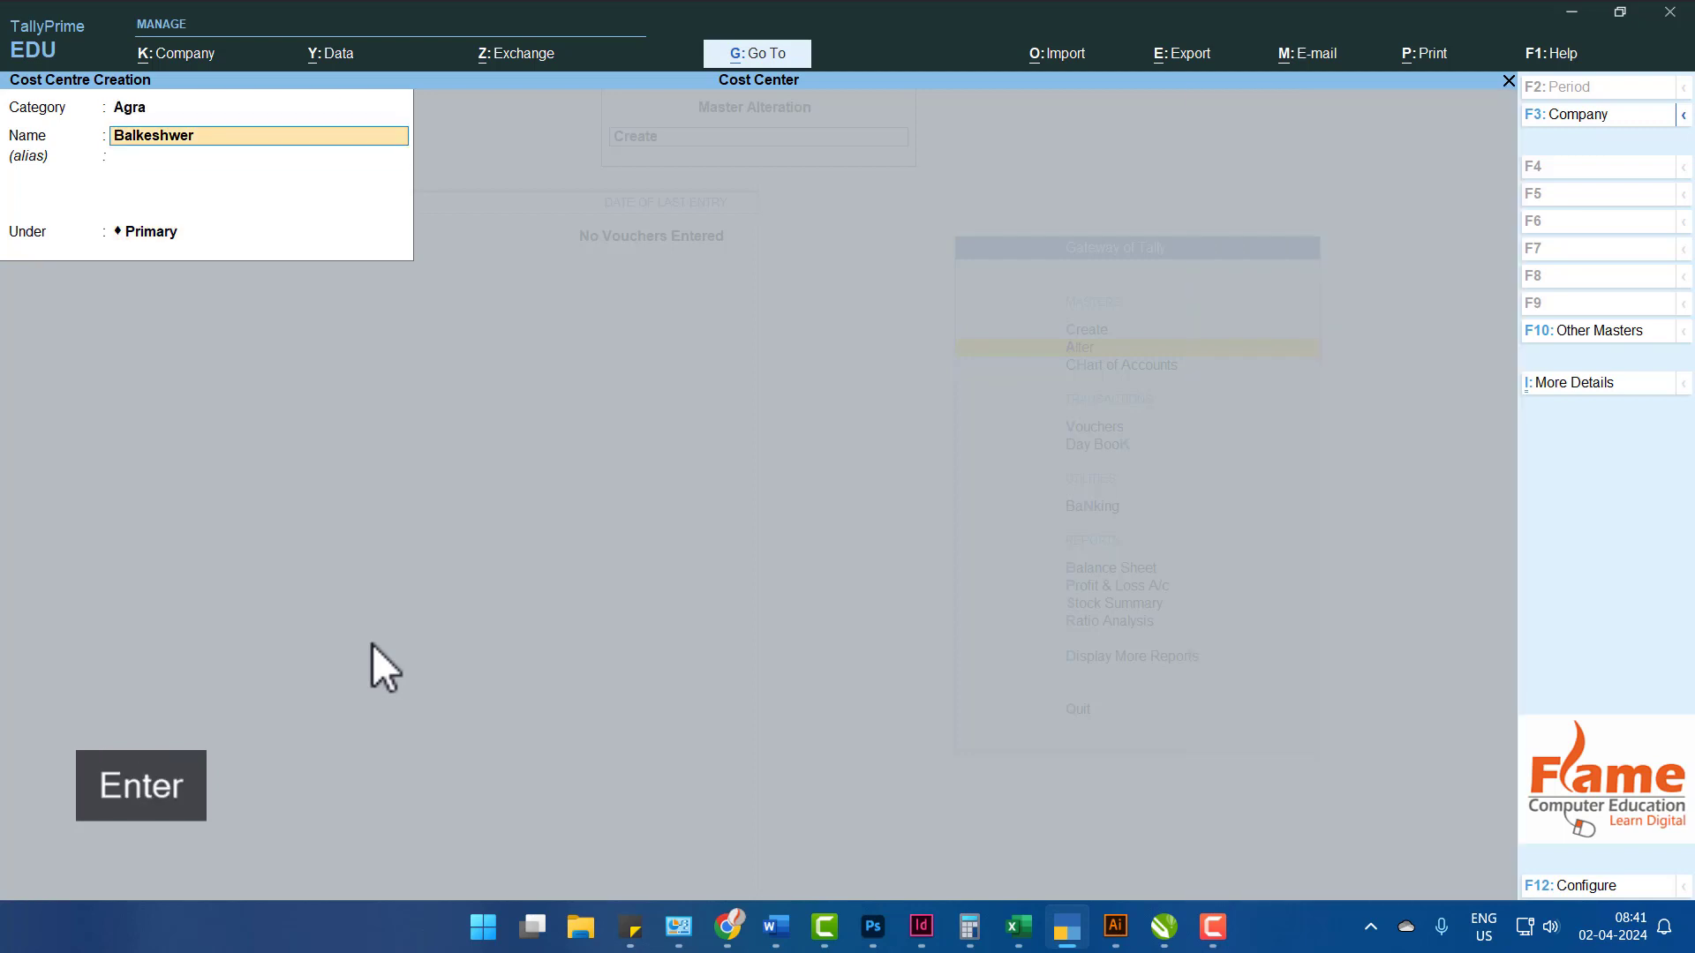
key("ctrl+a")
key("Escape")
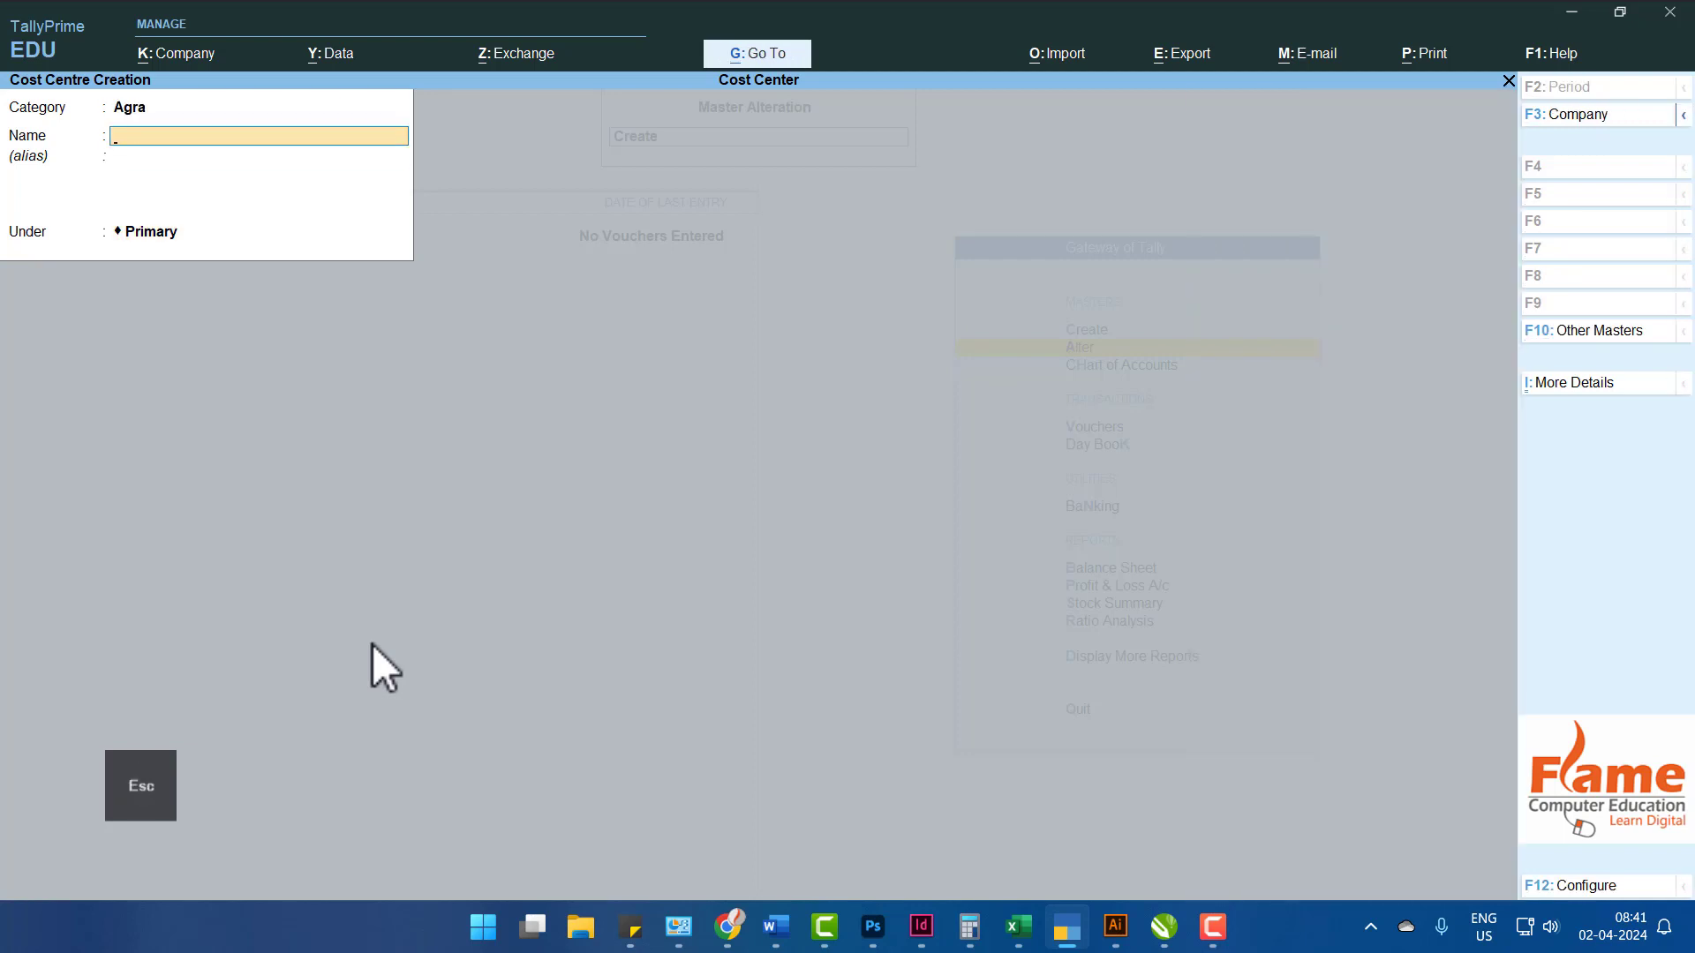
key("Escape")
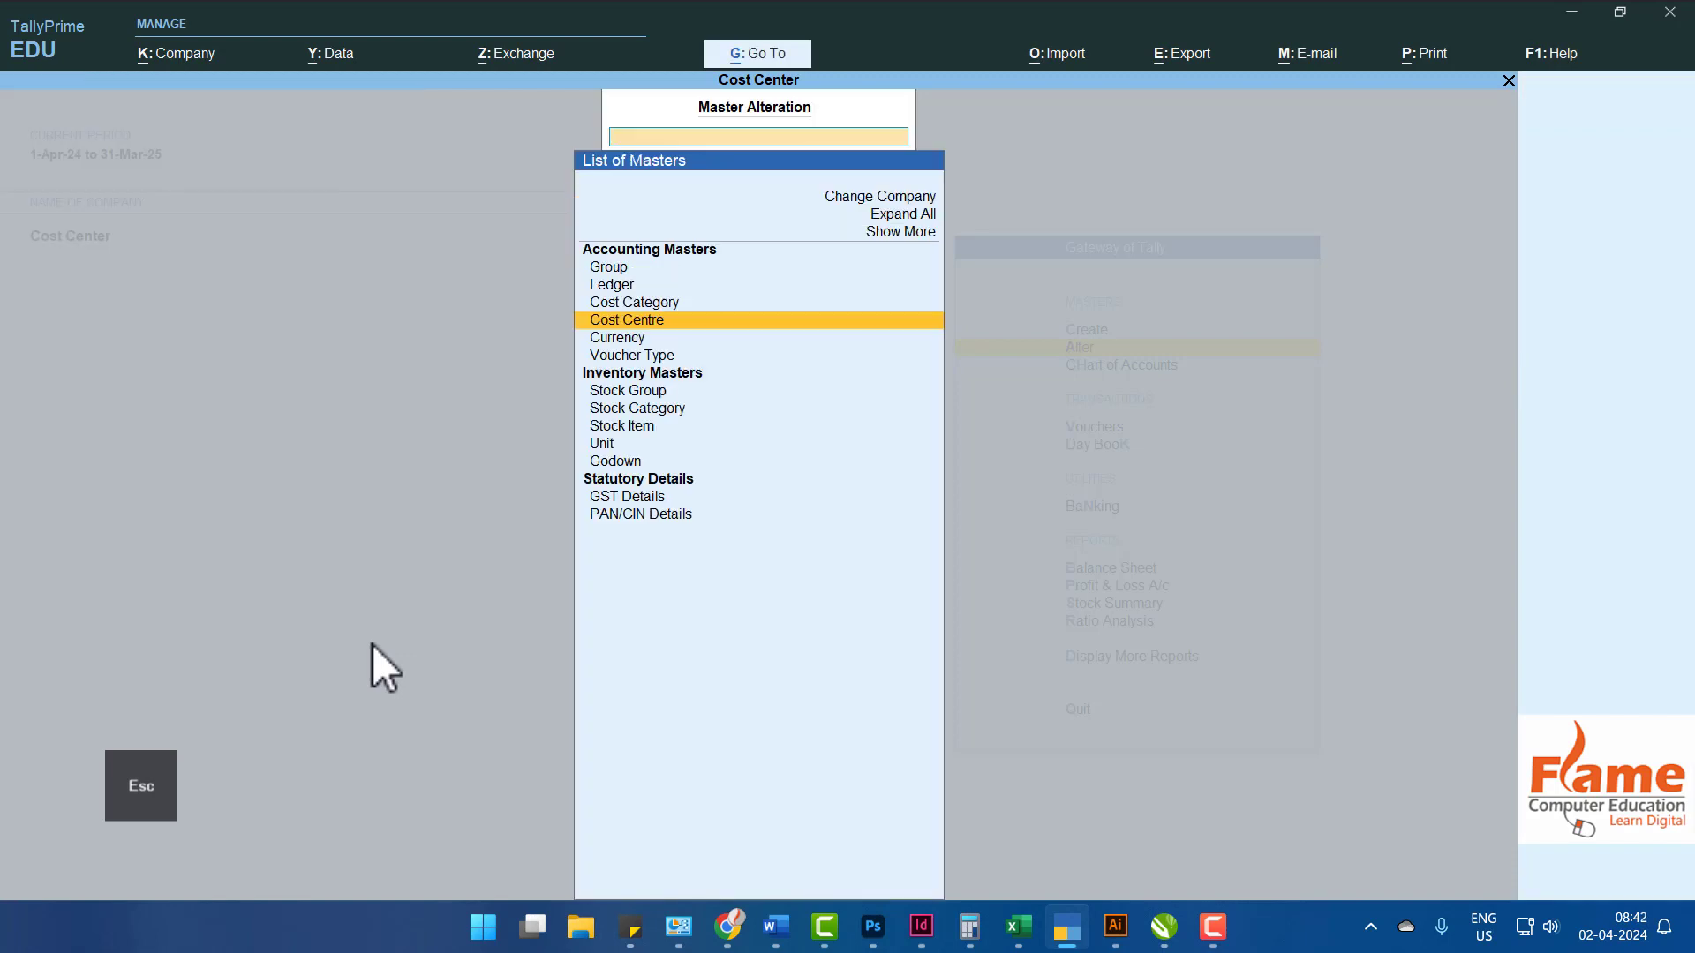
key("Escape")
Open a new payment voucher and choose Cash as the payment account.
key("Down")
key("Down")
key("Return")
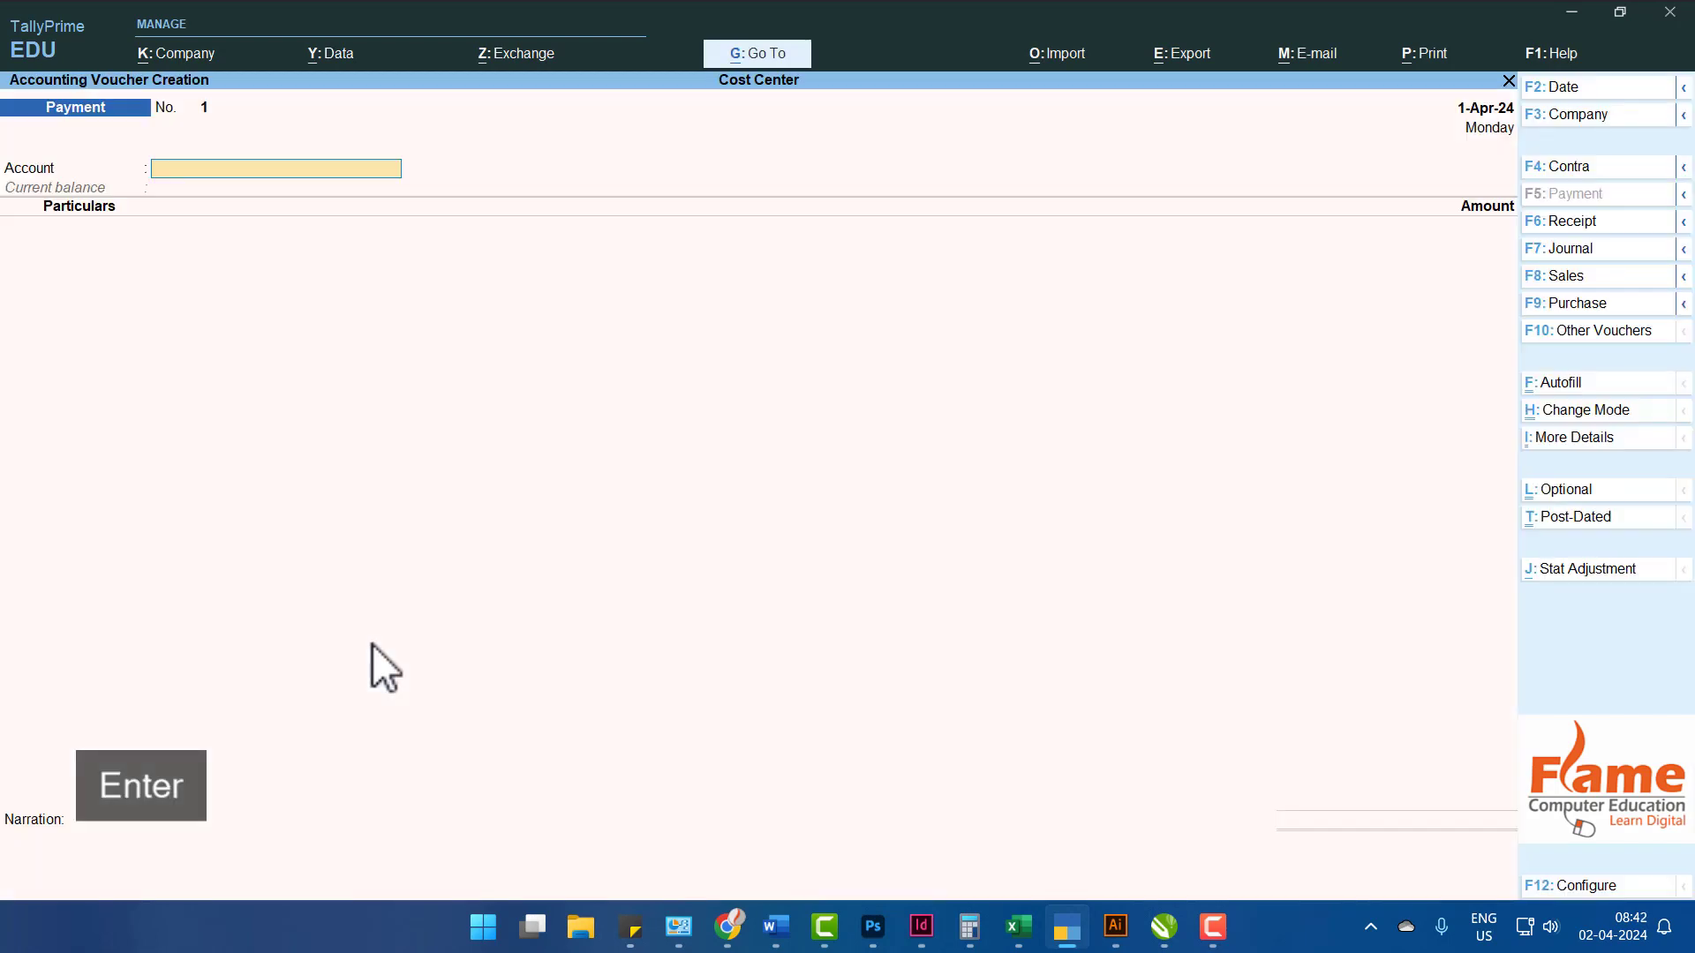
key("Down")
key("Return")
Enter Advertisment Expences as the first ledger line with an amount of 3000.
key("Down")
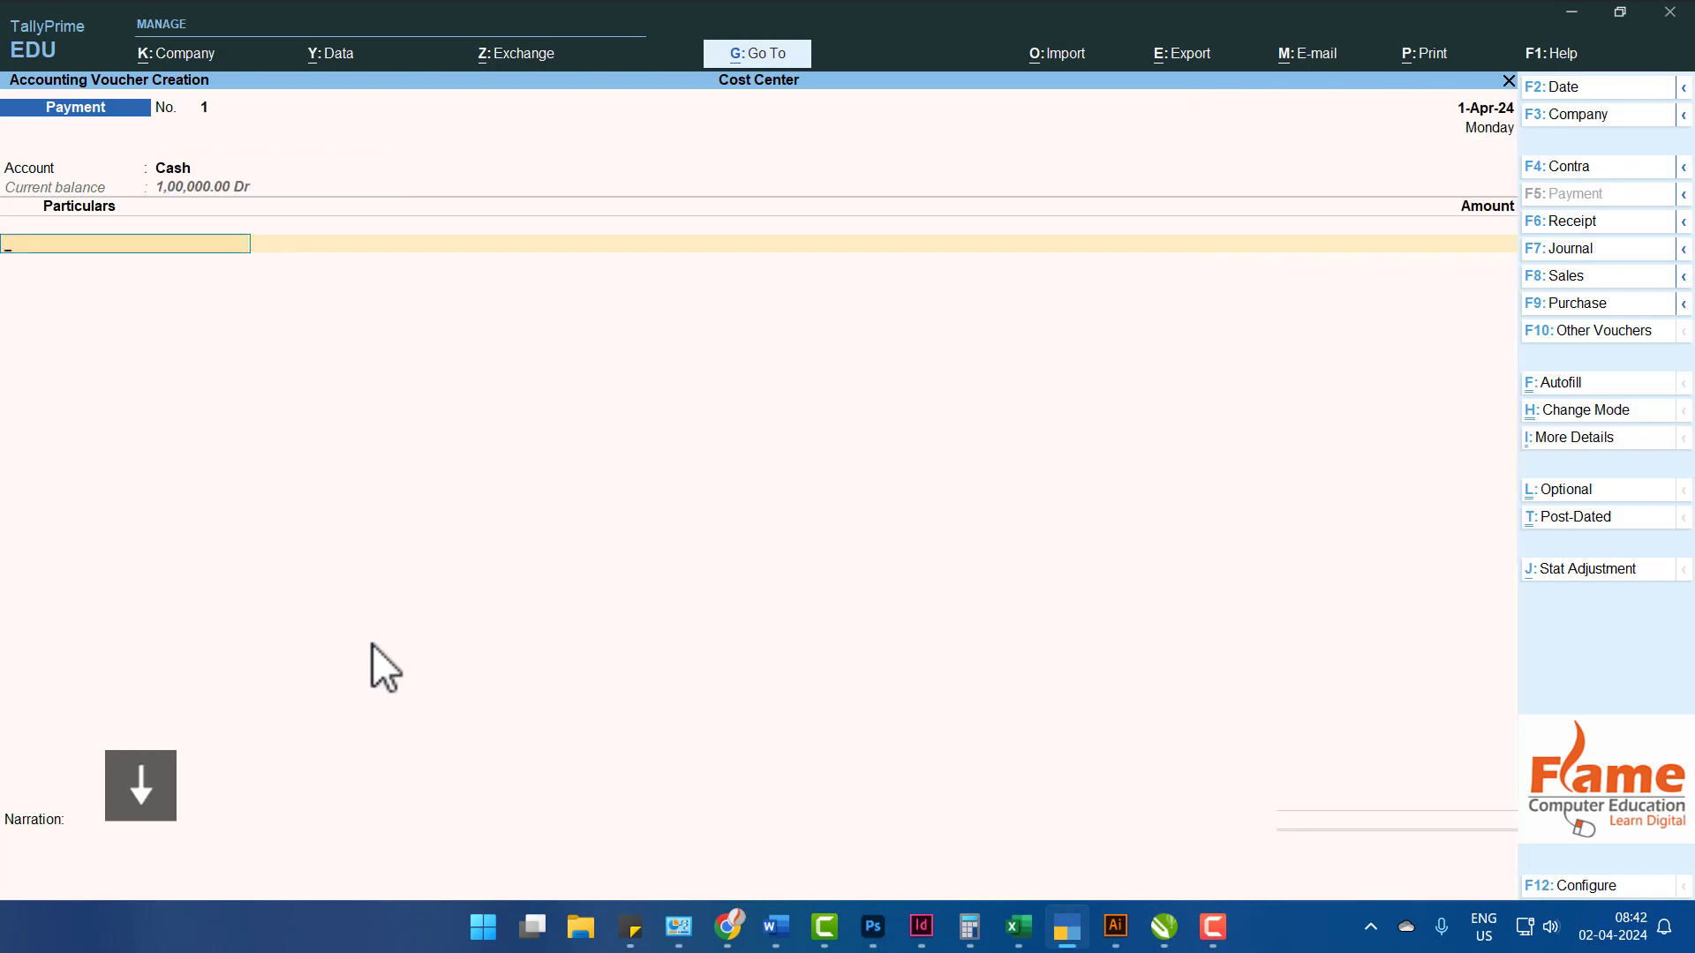
key("Down")
key("Down")
key("Return")
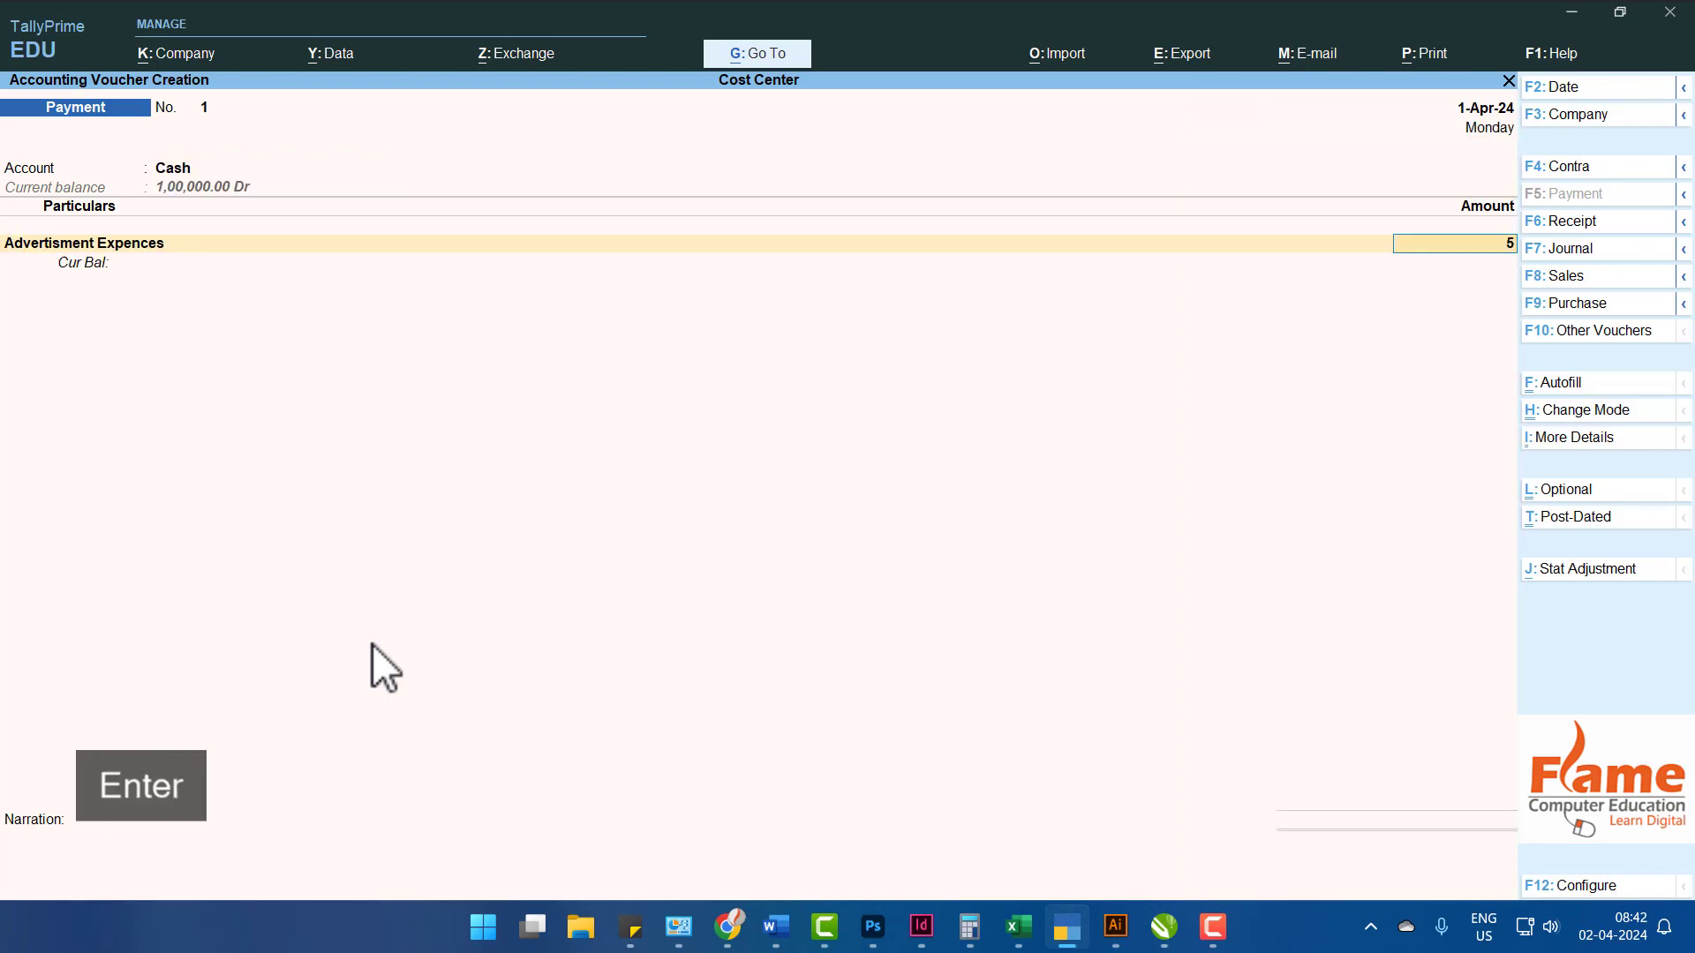
key("BackSpace")
type("3,00")
type("0")
key("Return")
Allocate 2000 of the advertisement expense to the Balkeshwer cost centre under the Agra category.
key("Down")
key("Down")
key("Return")
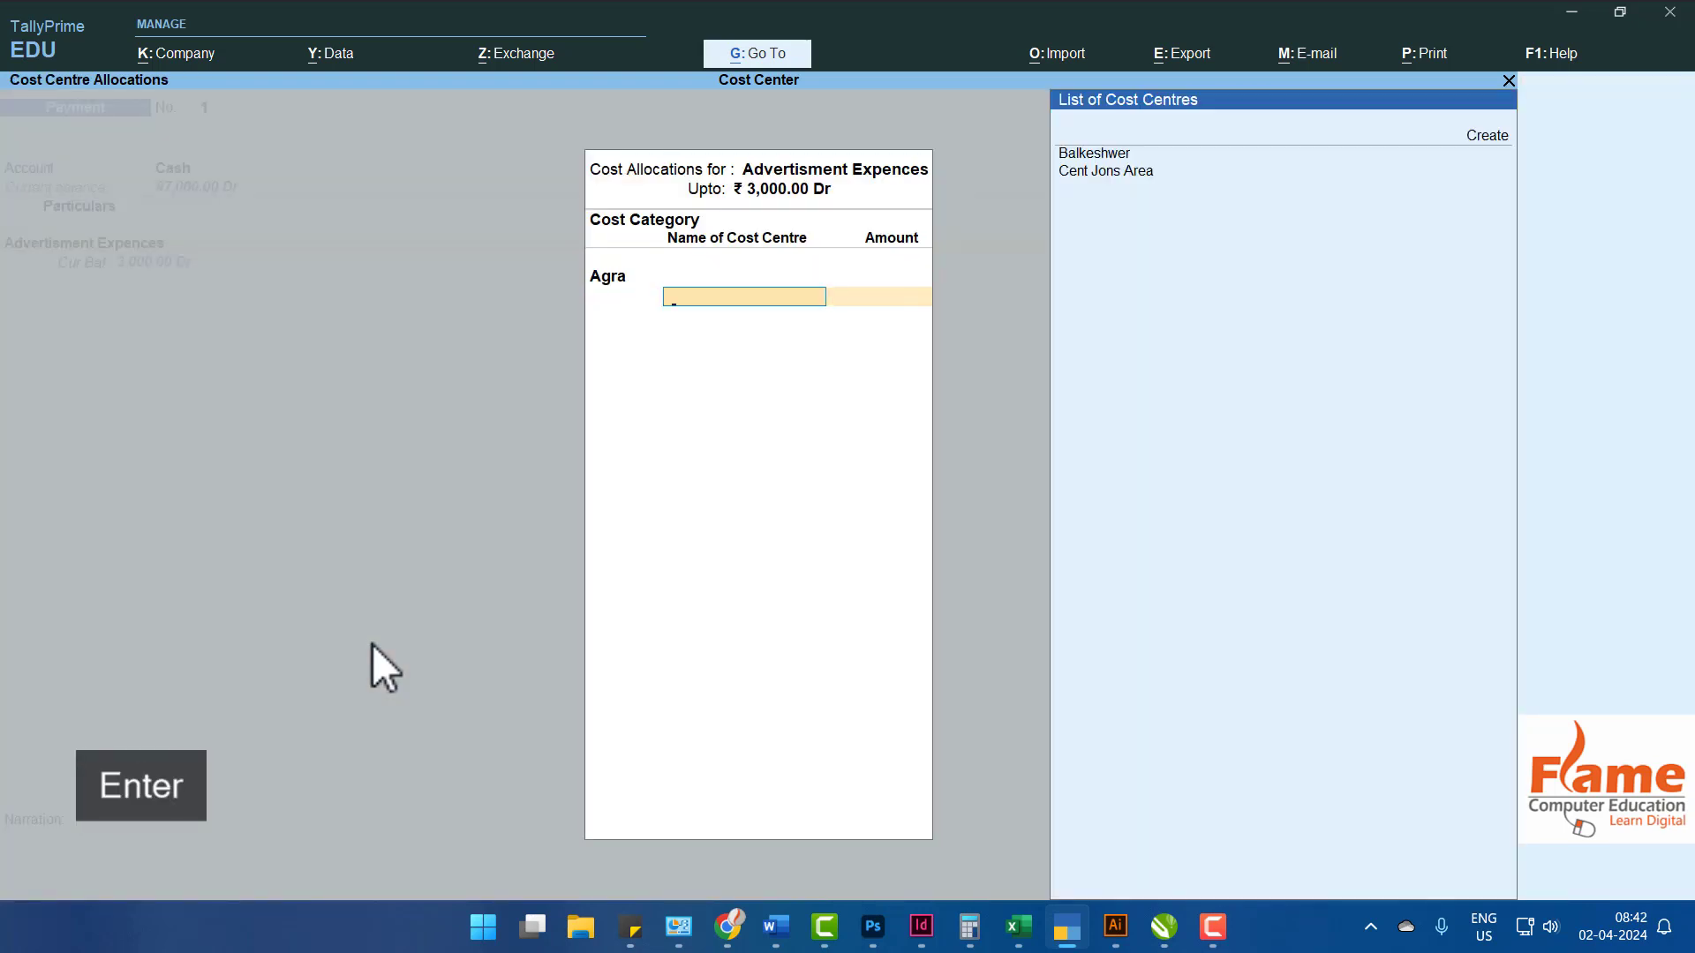
key("Down")
key("Down")
key("Return")
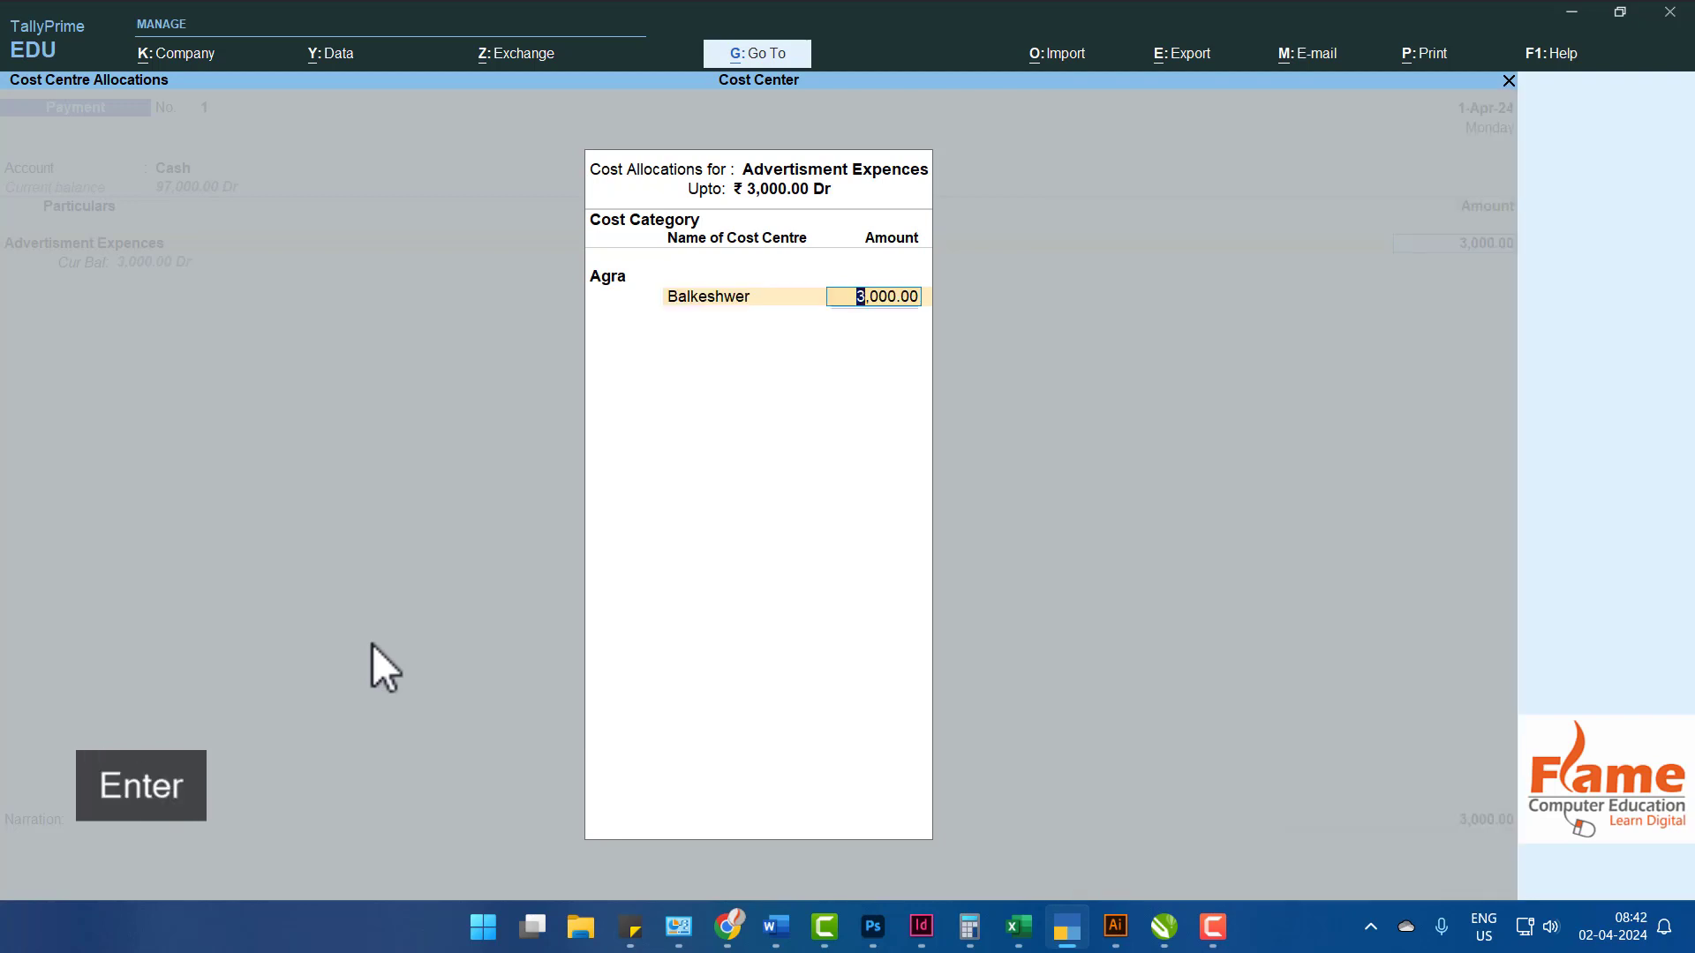
type("2000")
key("Return")
Allocate the remaining 1000 to Cent Jons Area under Agra and finish the cost allocation.
key("Down")
key("Down")
key("Down")
key("Return")
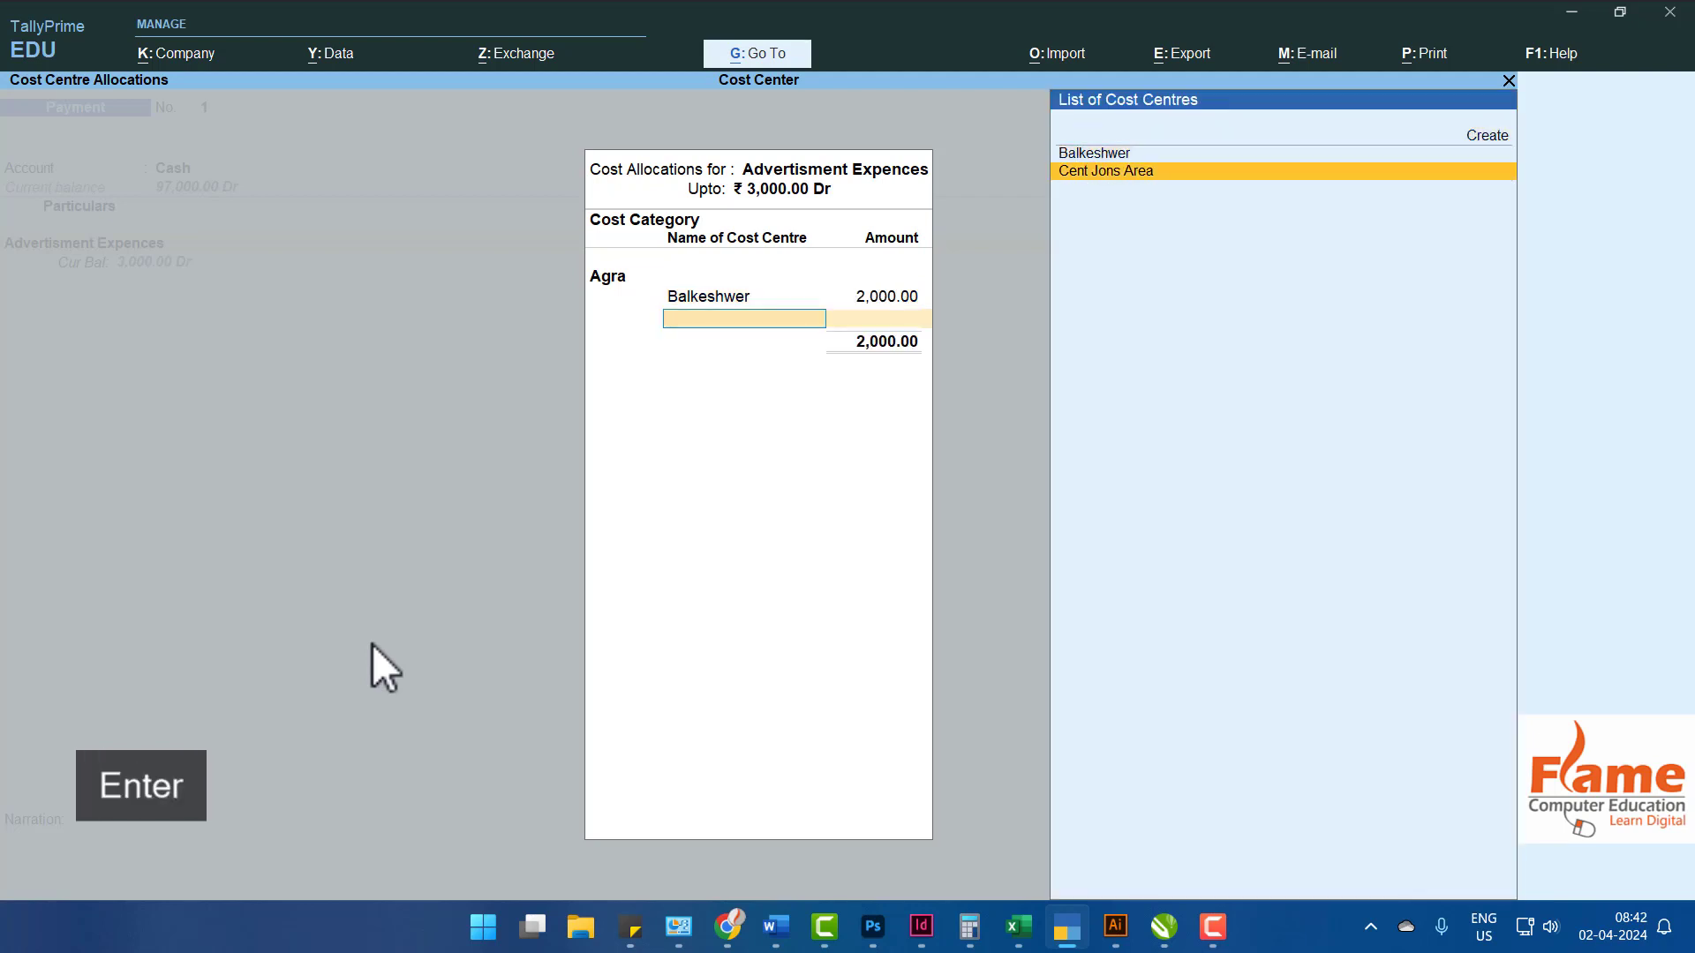
key("Return")
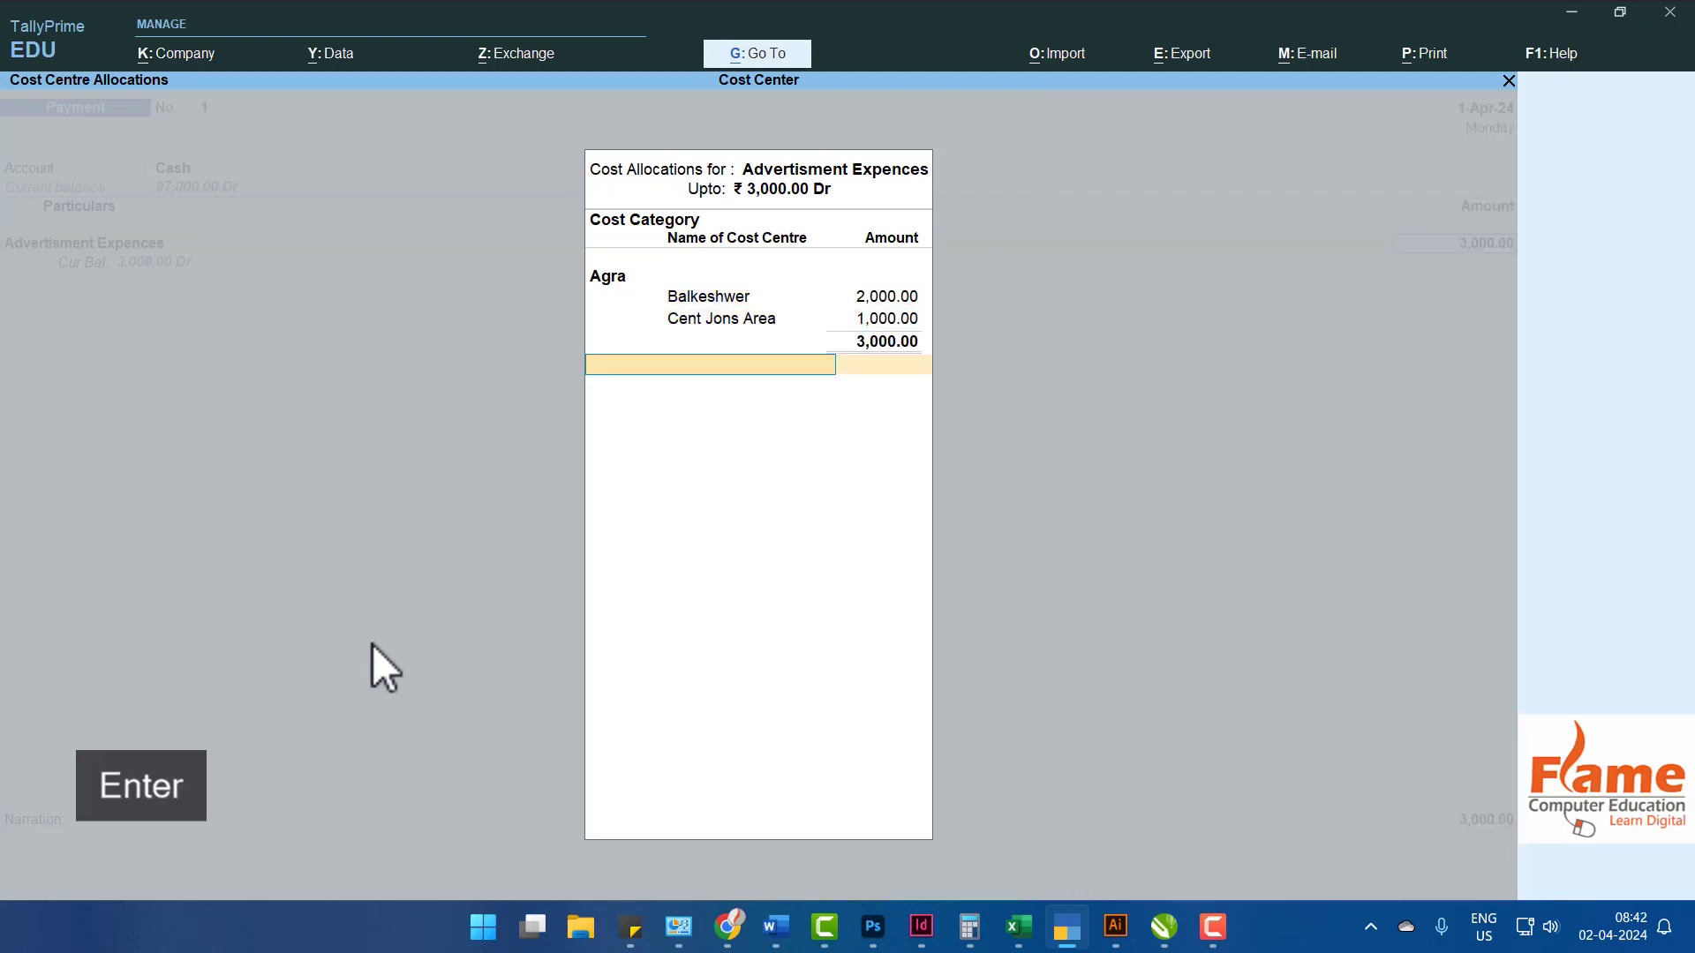
key("Return")
Add a second Advertisment Expences line to the voucher with an amount of 2000.
key("Down")
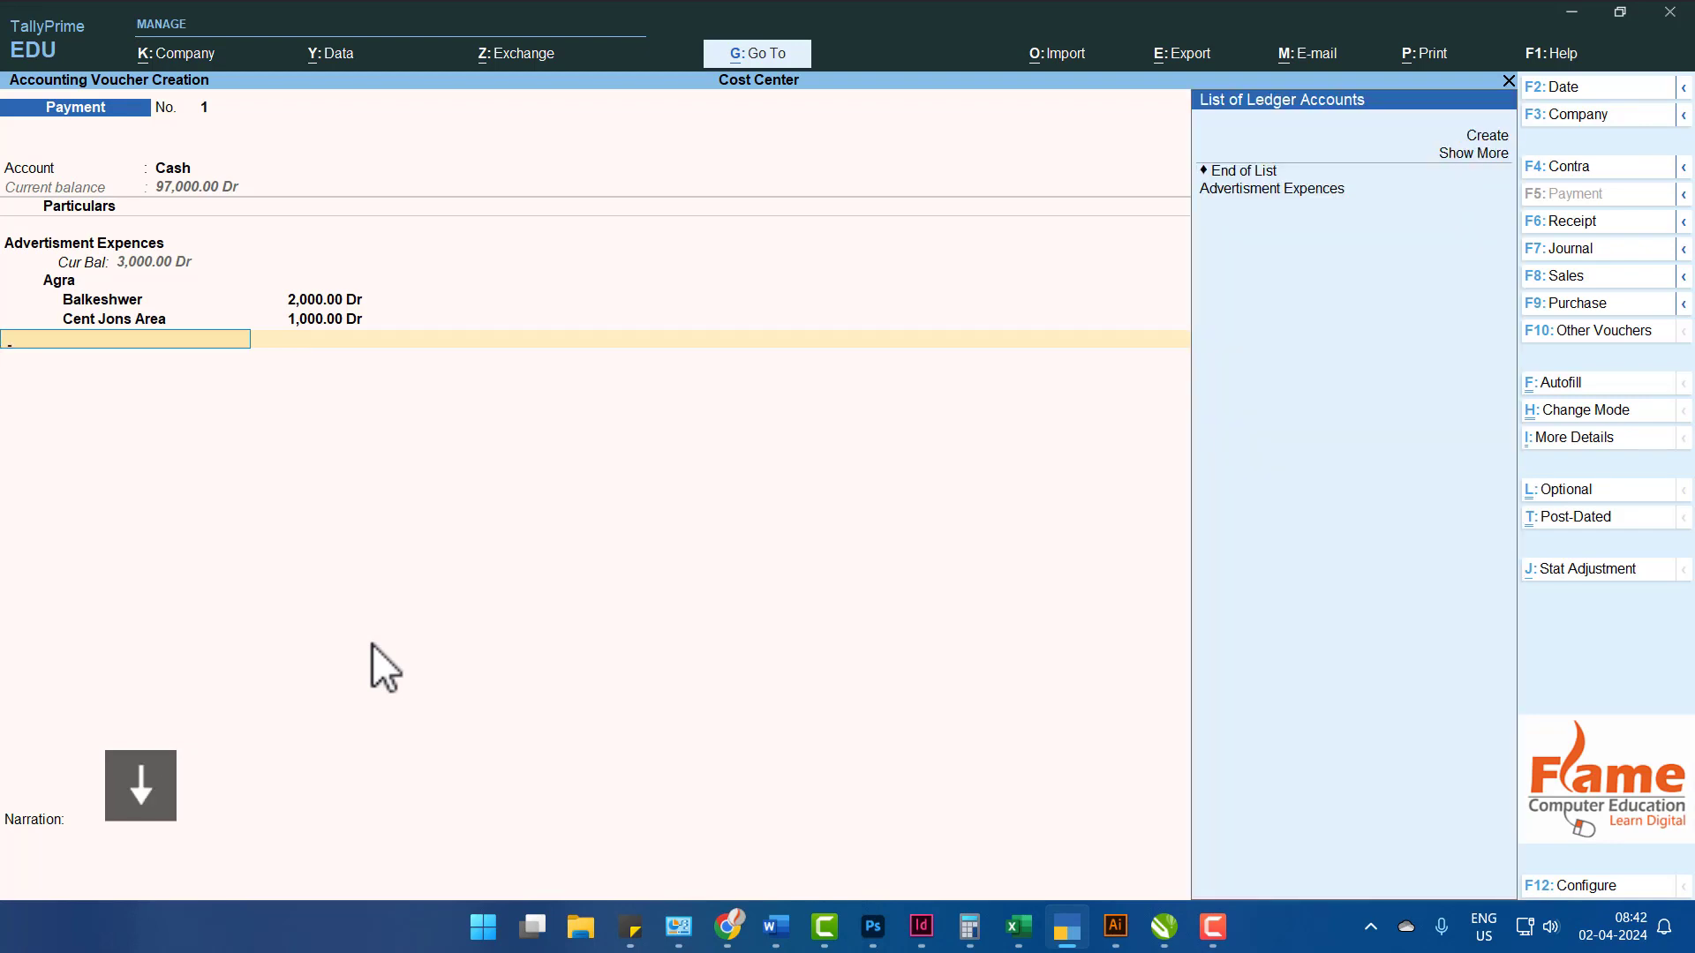
key("Return")
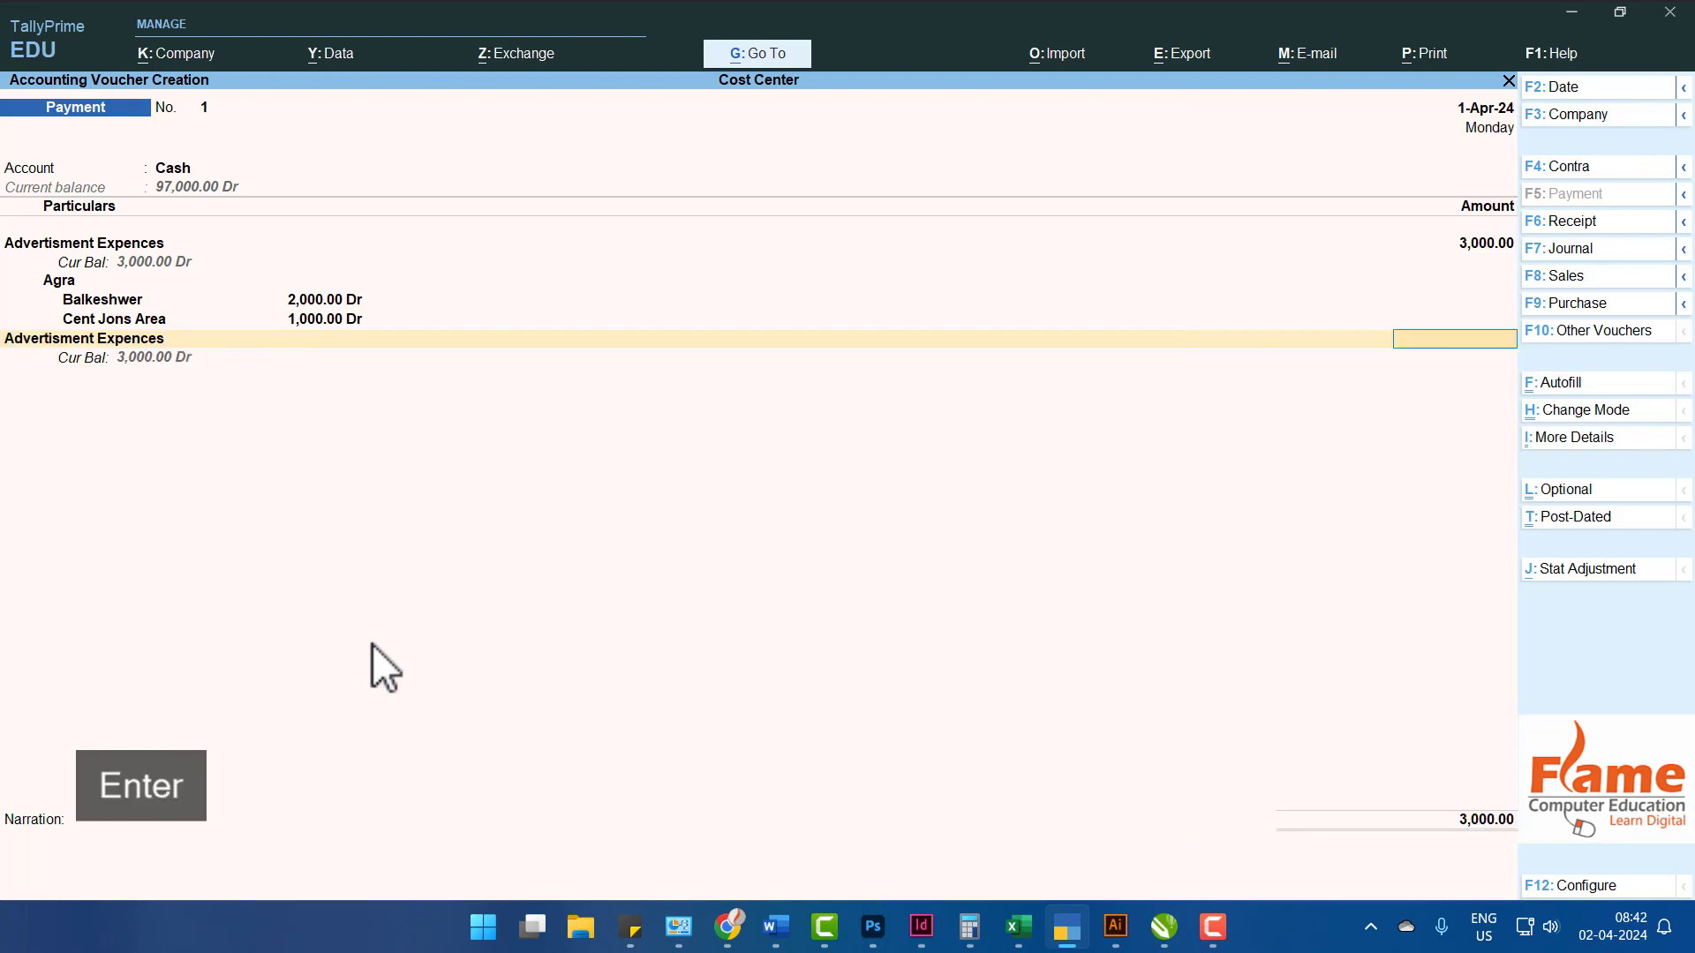
type("2000")
key("Return")
Allocate 1200 of the second advertisement expense to Jankapuri Area under the Aligarh category.
key("Down")
key("Down")
key("Down")
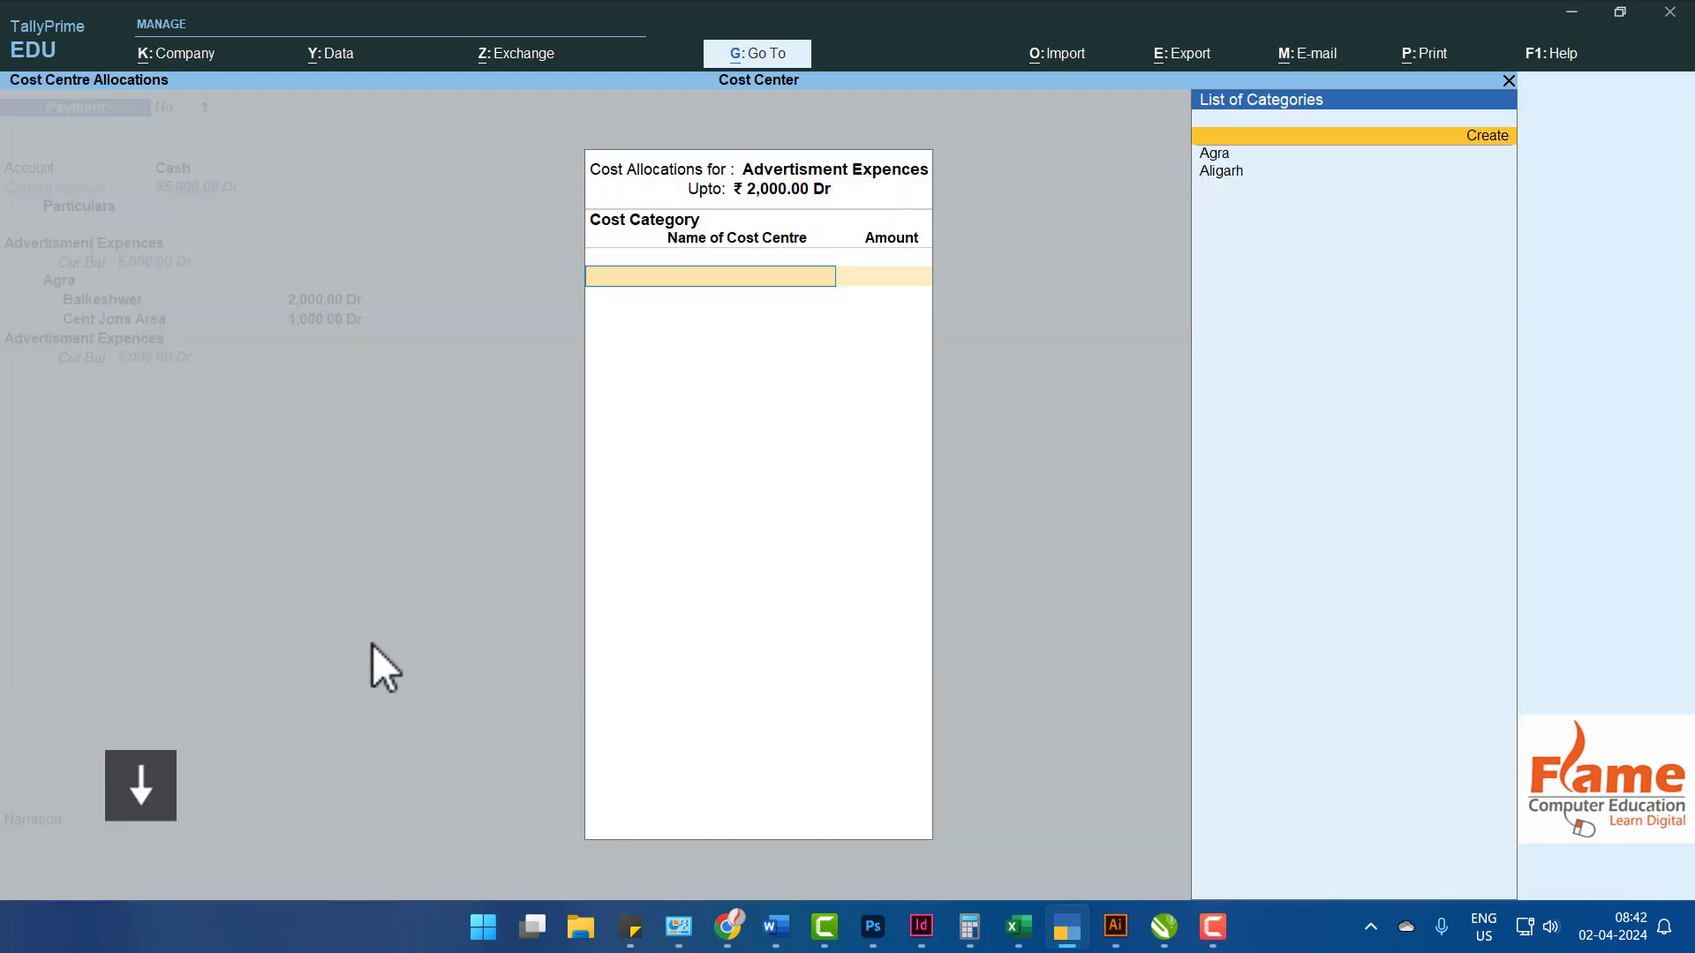
key("Return")
key("Down")
key("Down")
key("Return")
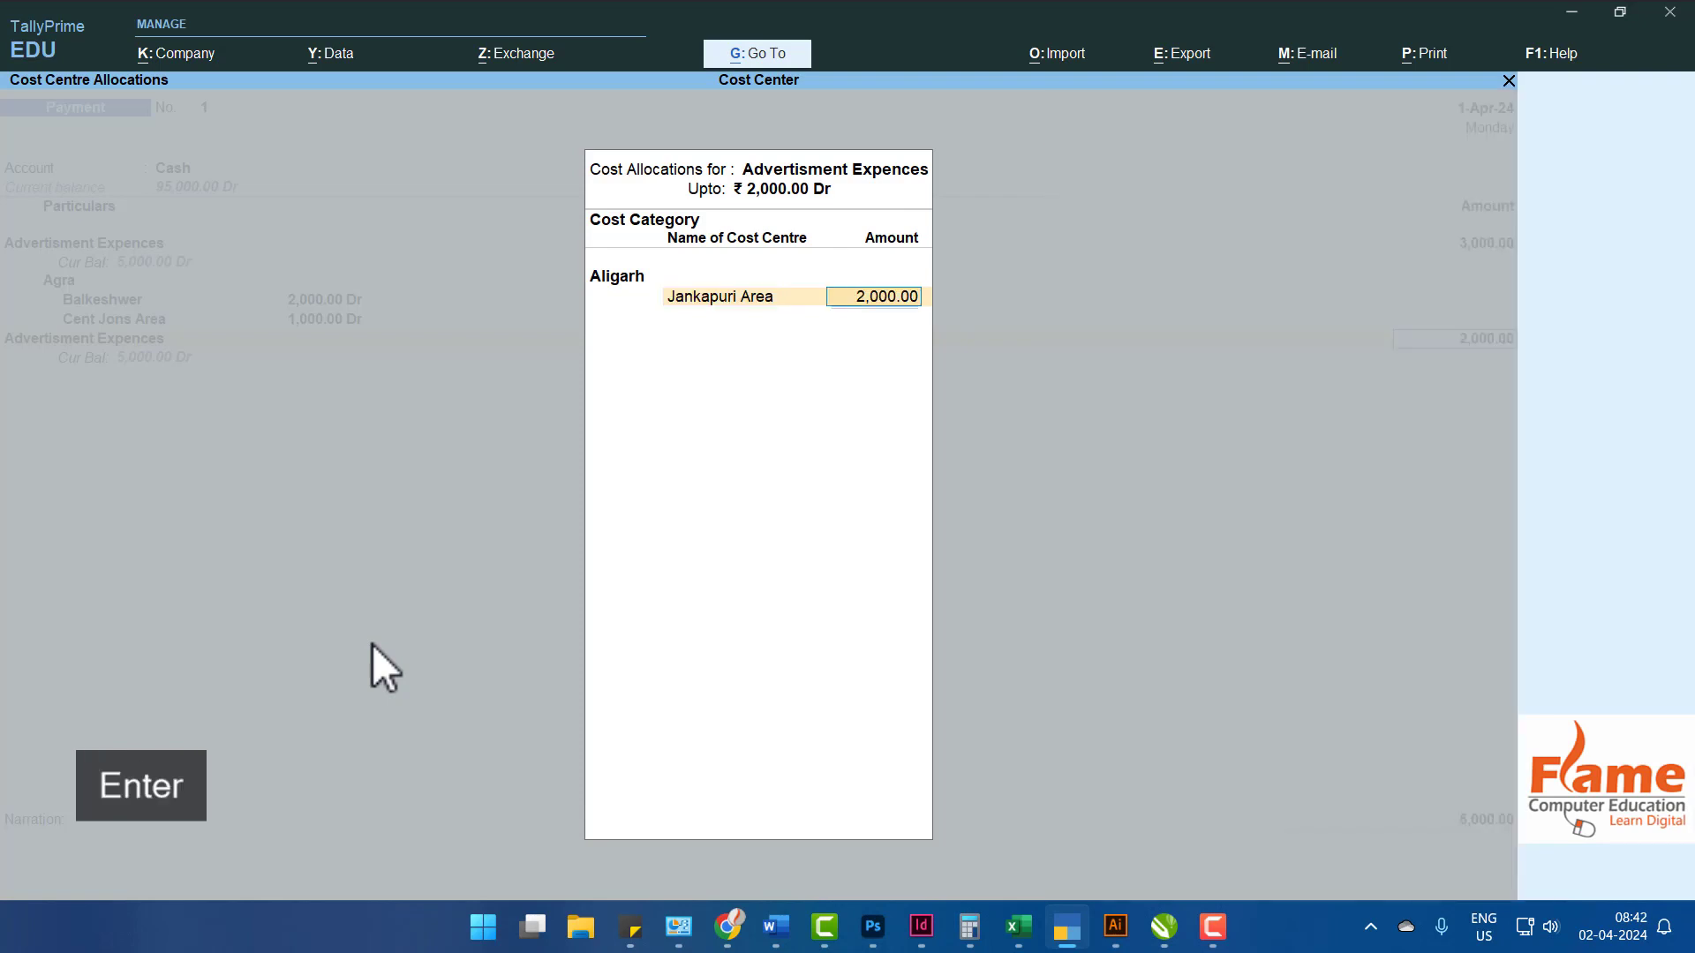
type("1200")
key("Return")
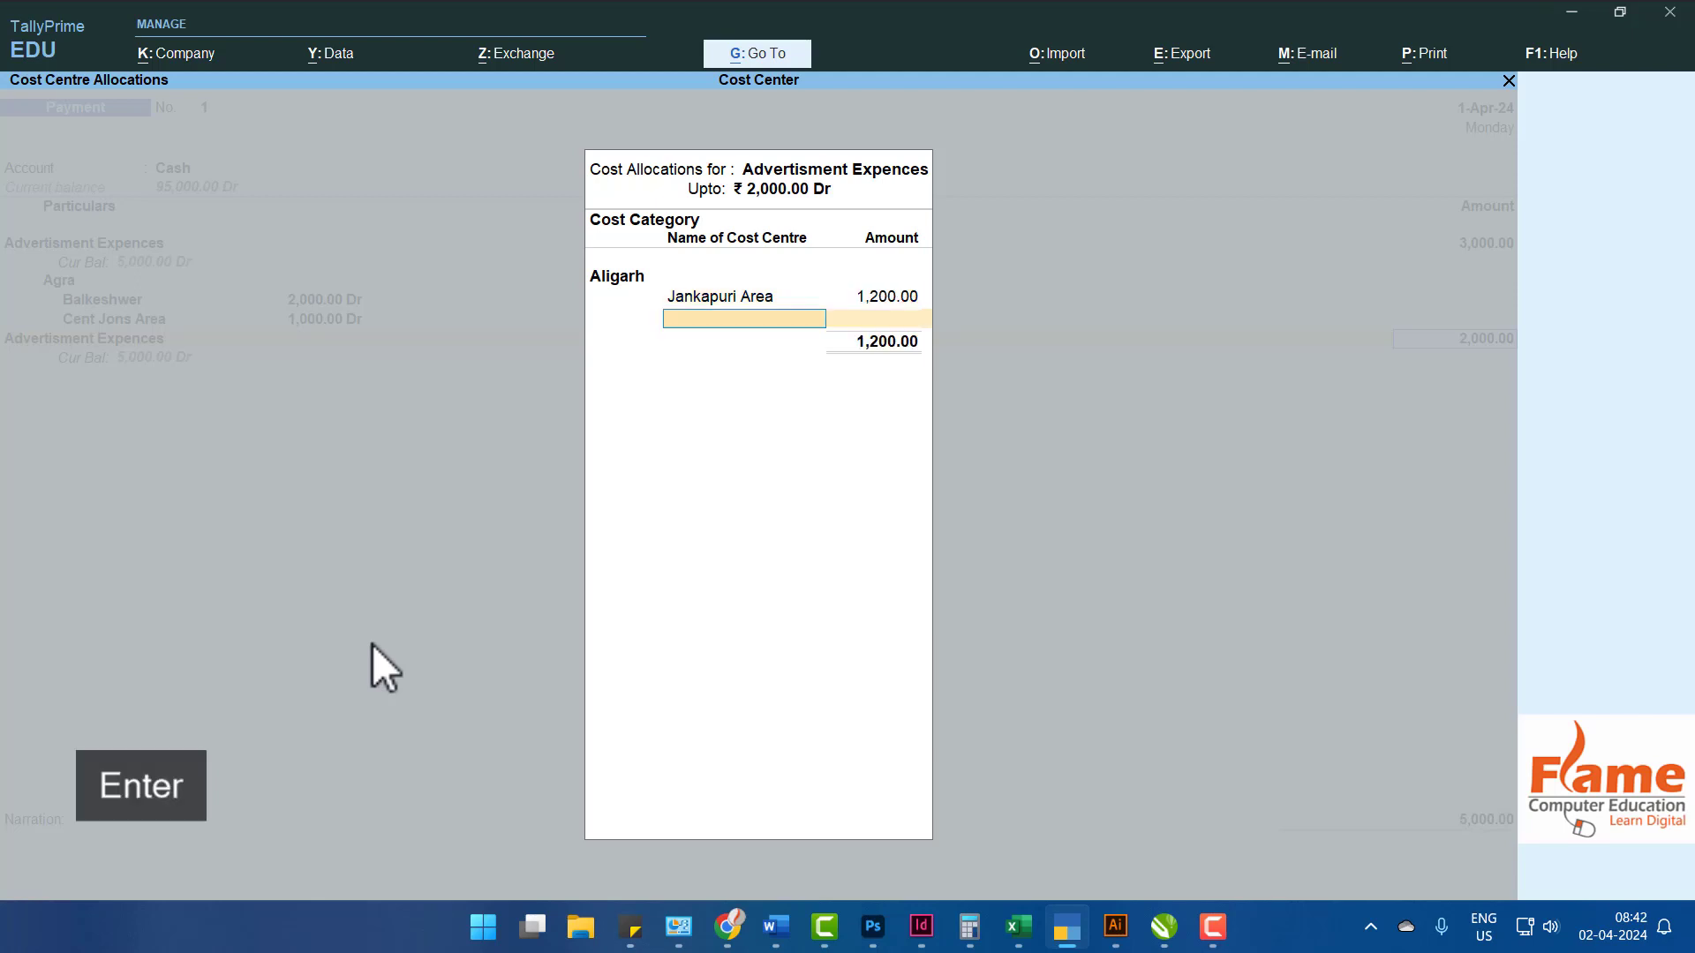
Allocate the remaining 800 to Surender Nagar Area under Aligarh and finish the cost allocation.
key("Down")
key("Down")
key("Down")
key("Return")
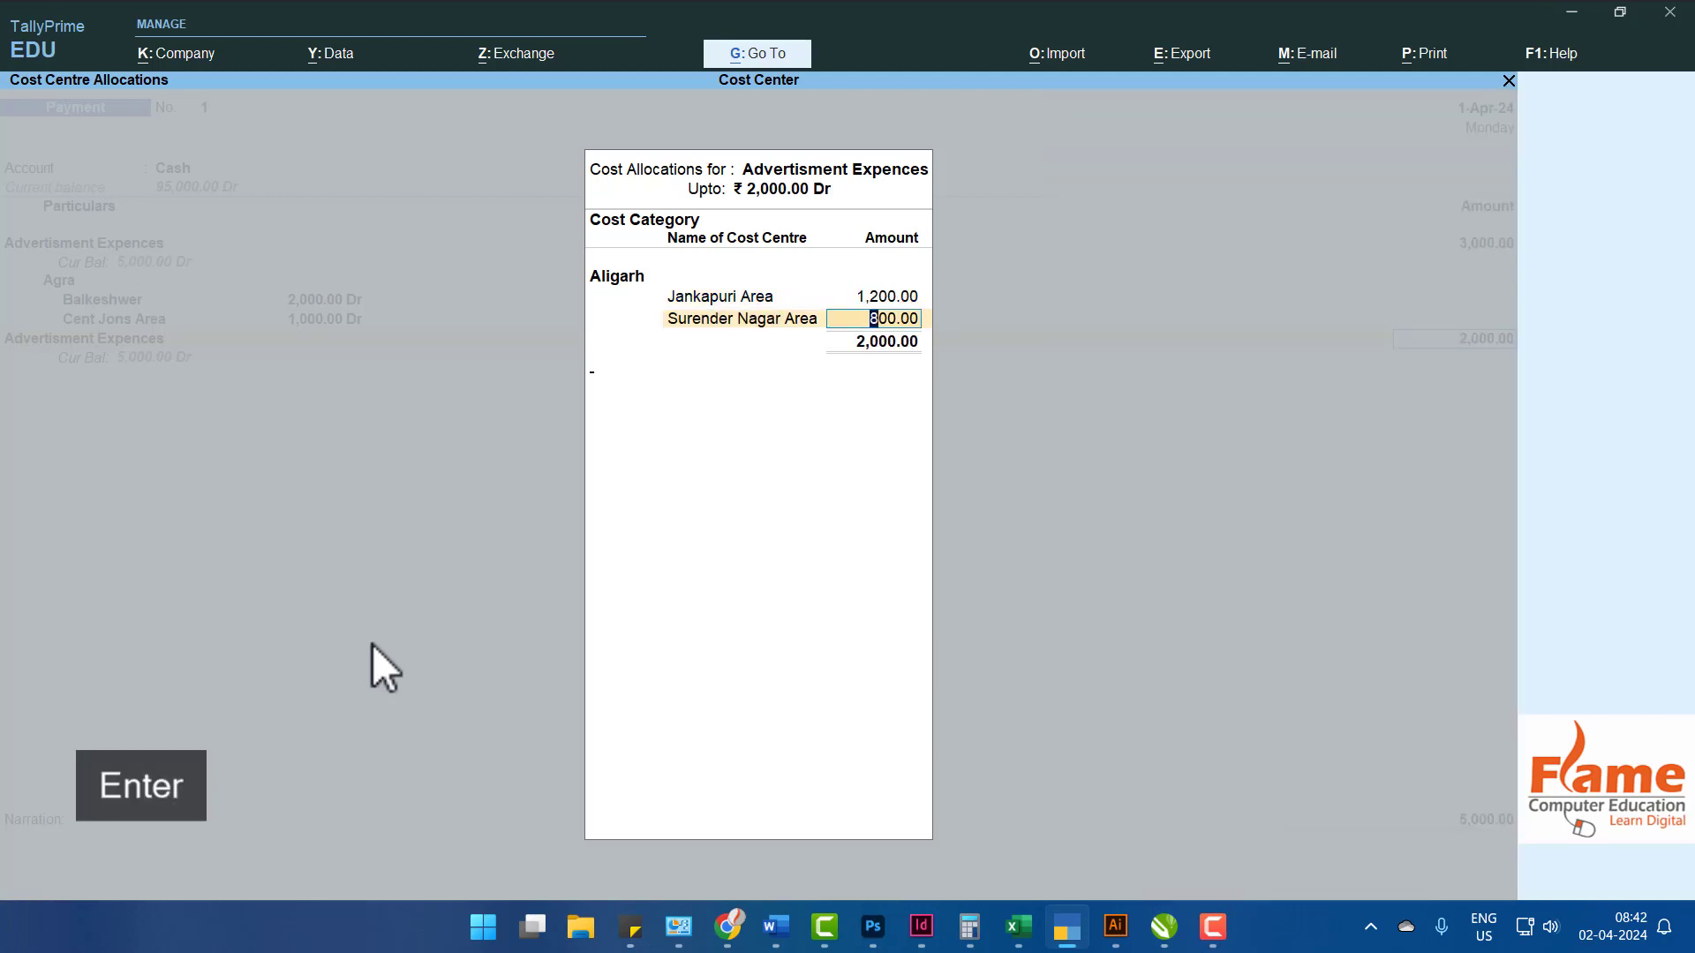
key("Return")
key("Return")
End the ledger entries, save the payment voucher without a narration and return to the Gateway of Tally.
key("Return")
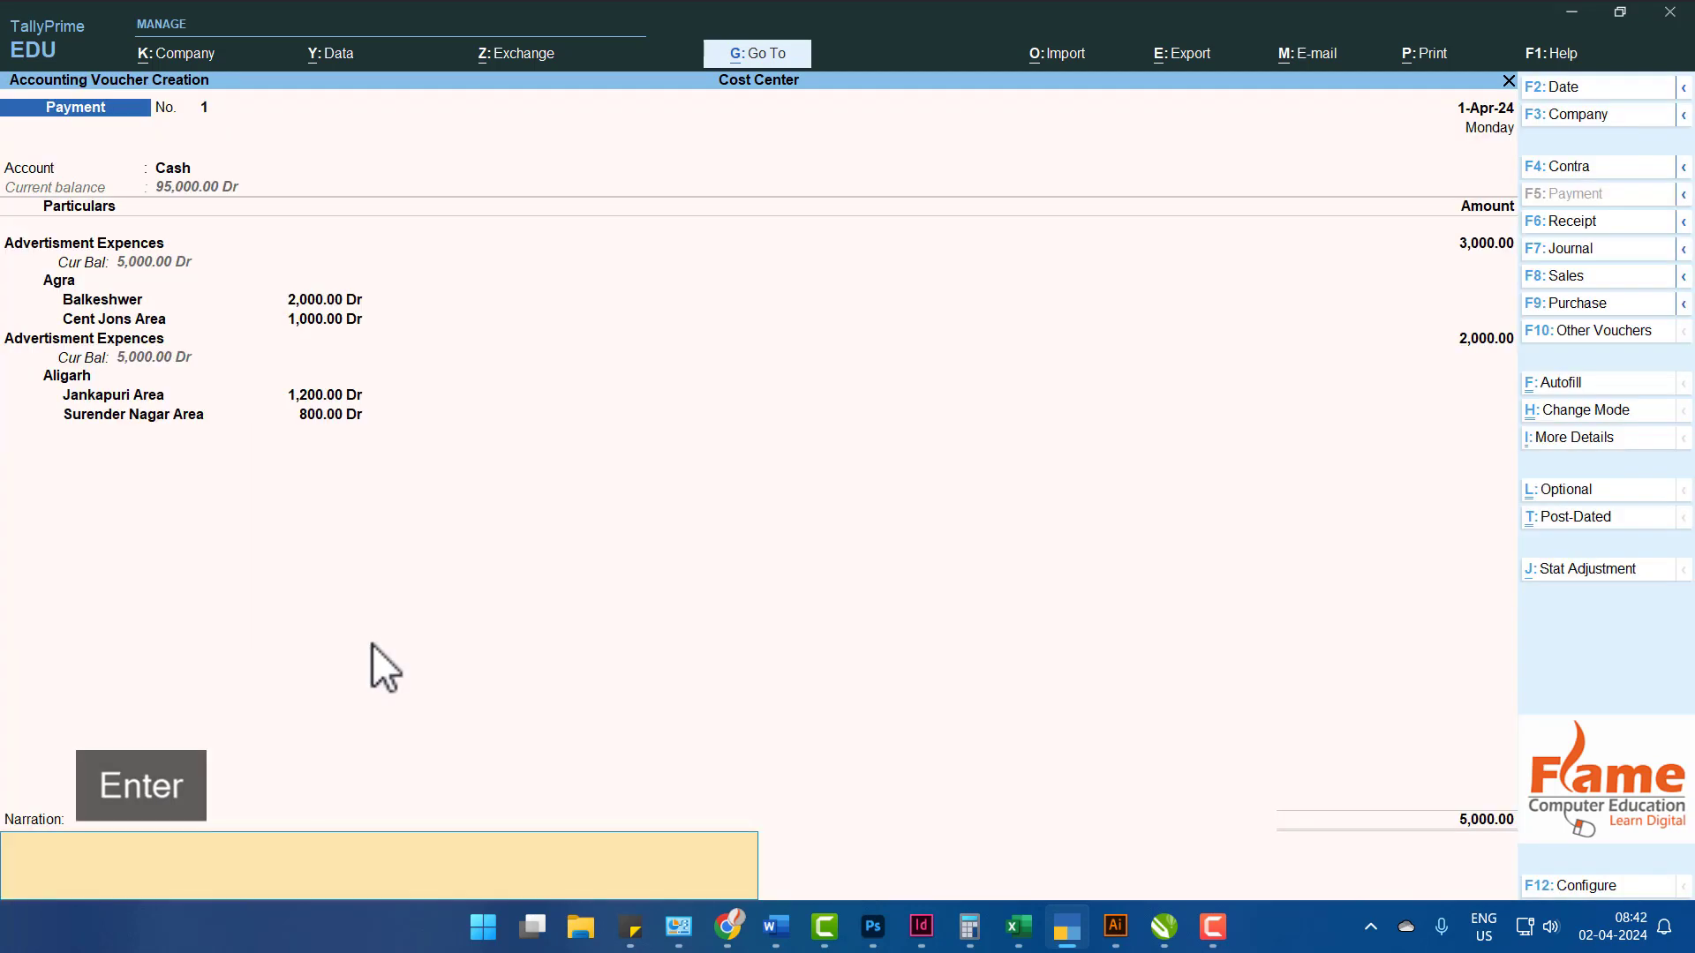
key("Return")
key("Return")
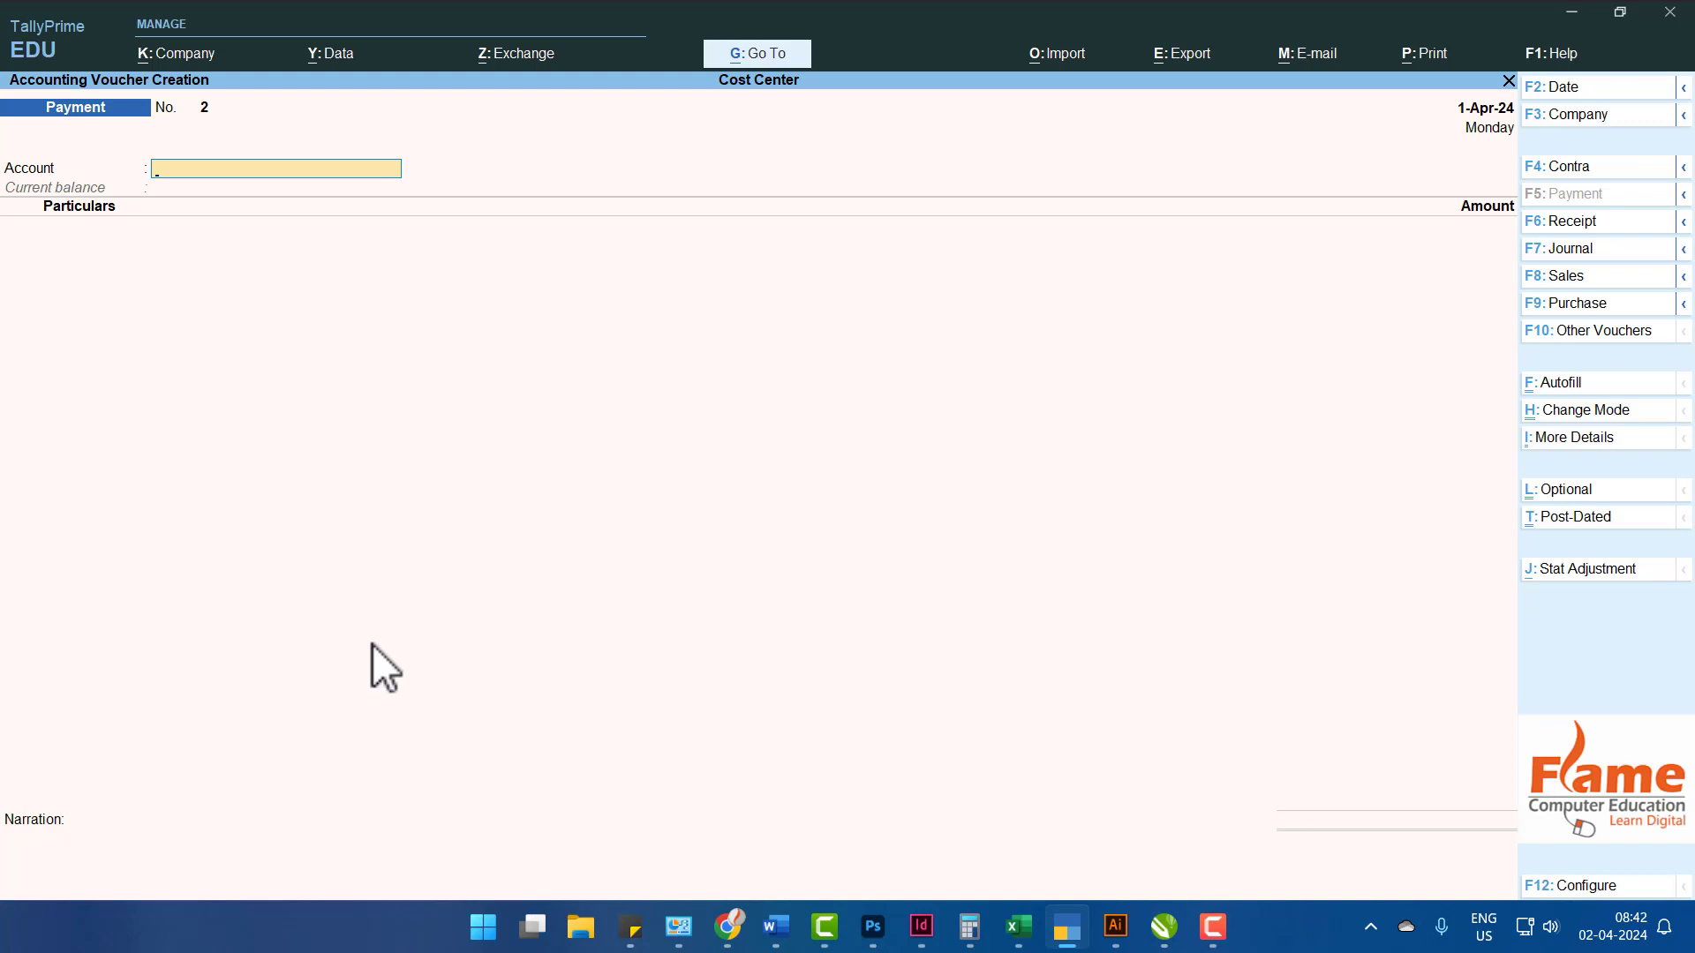
key("Escape")
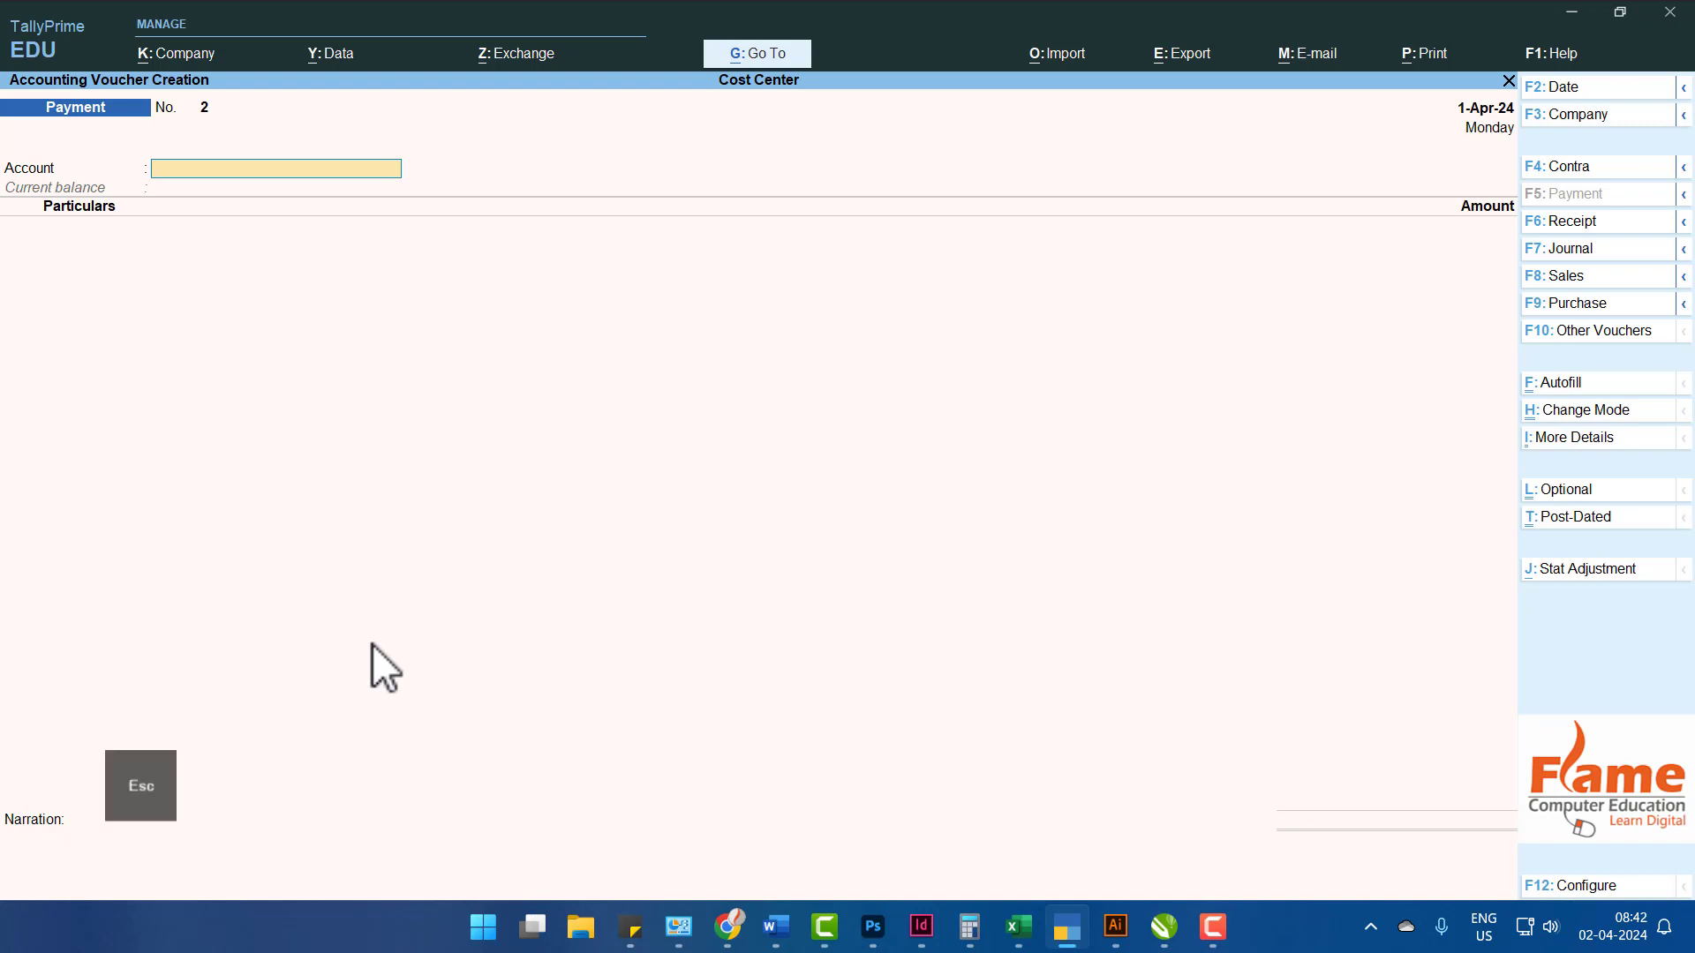
key("Escape")
key("Escape")
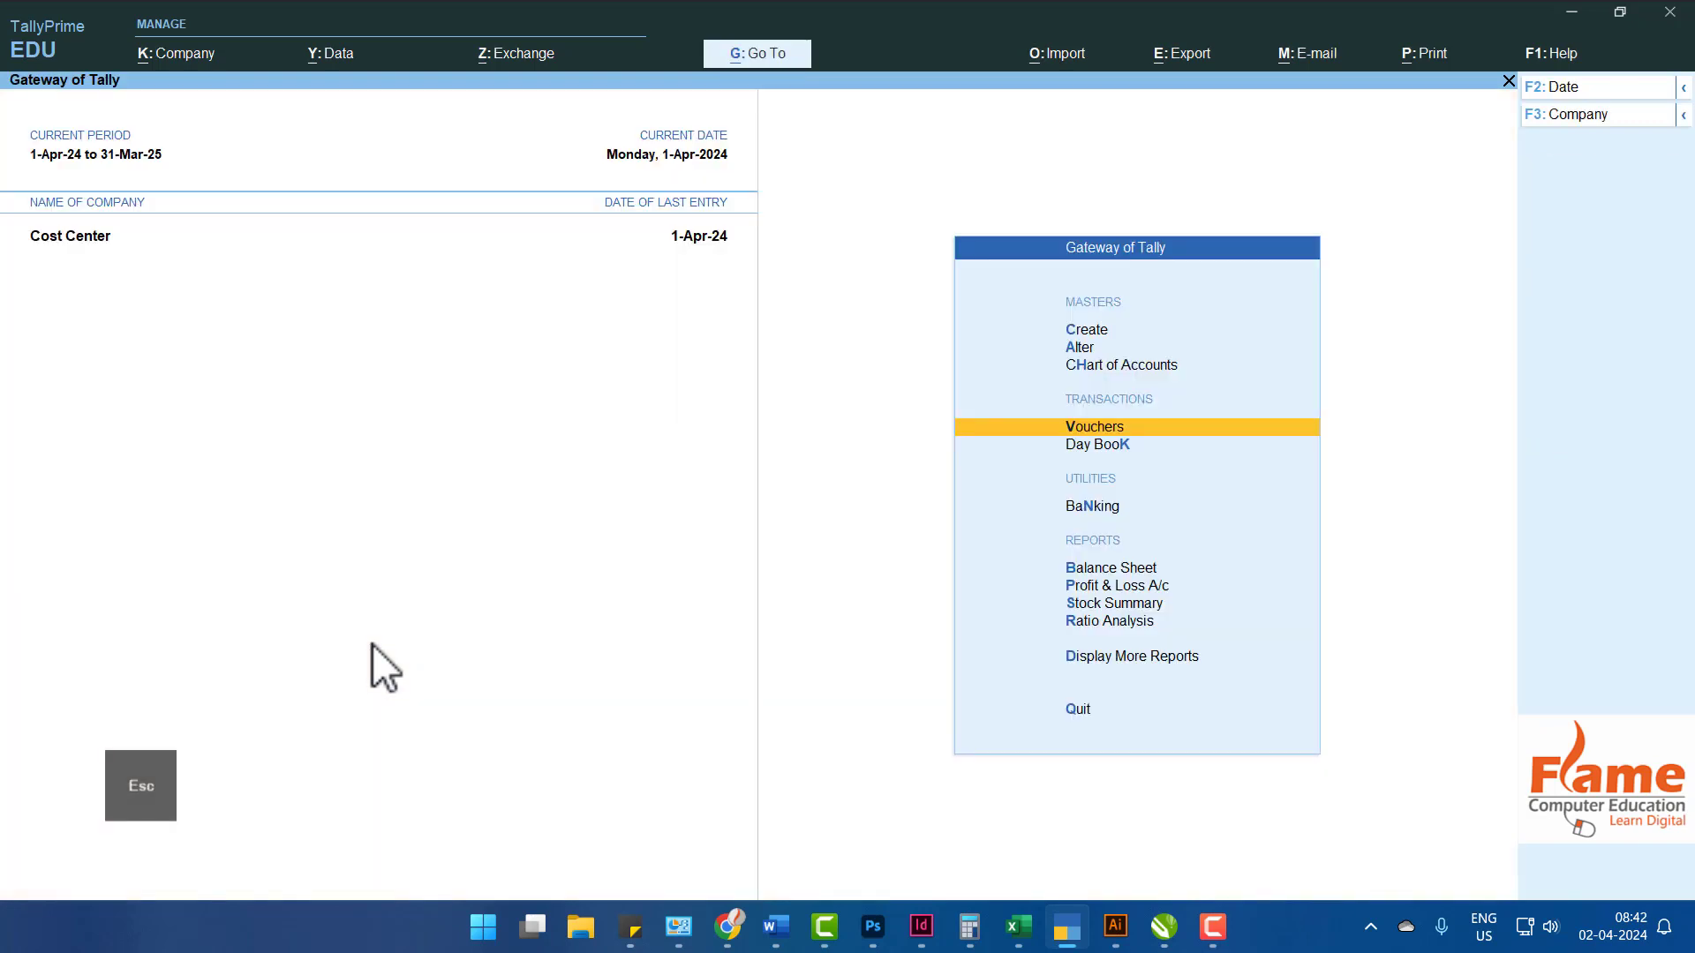
Display the ledger vouchers of Advertisment Expences from the account books.
key("Down")
key("Down")
key("Down")
key("Down")
key("Down")
key("Down")
key("Down")
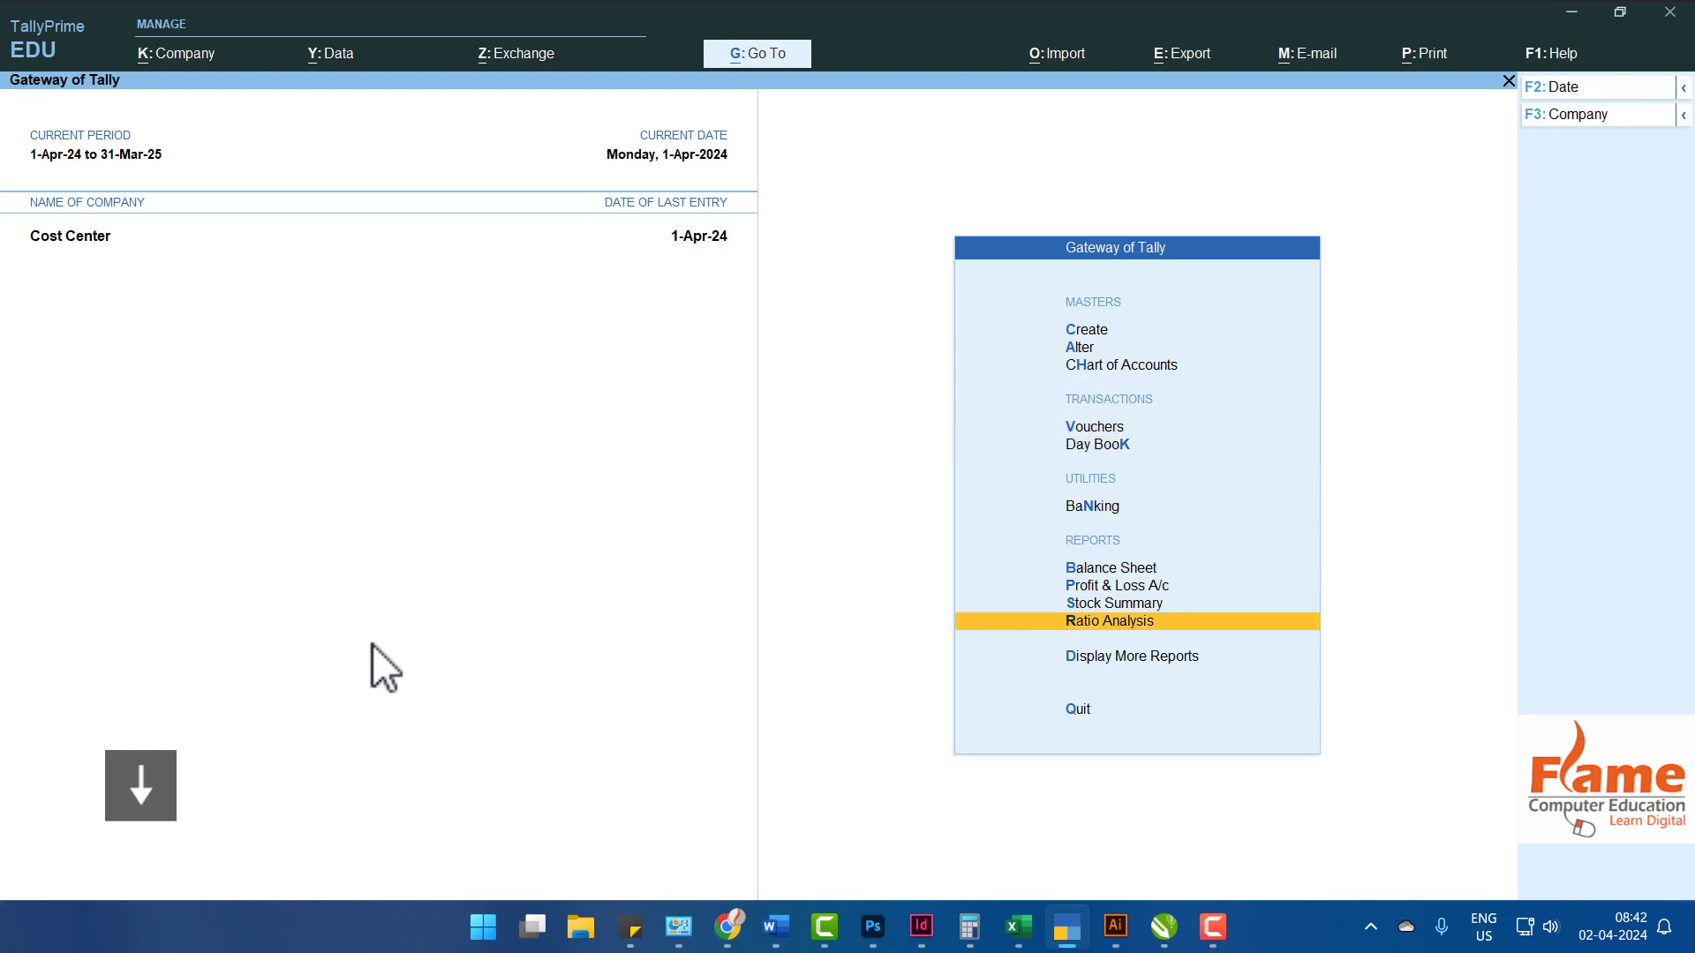
key("Return")
key("Down")
key("Down")
key("Down")
key("Down")
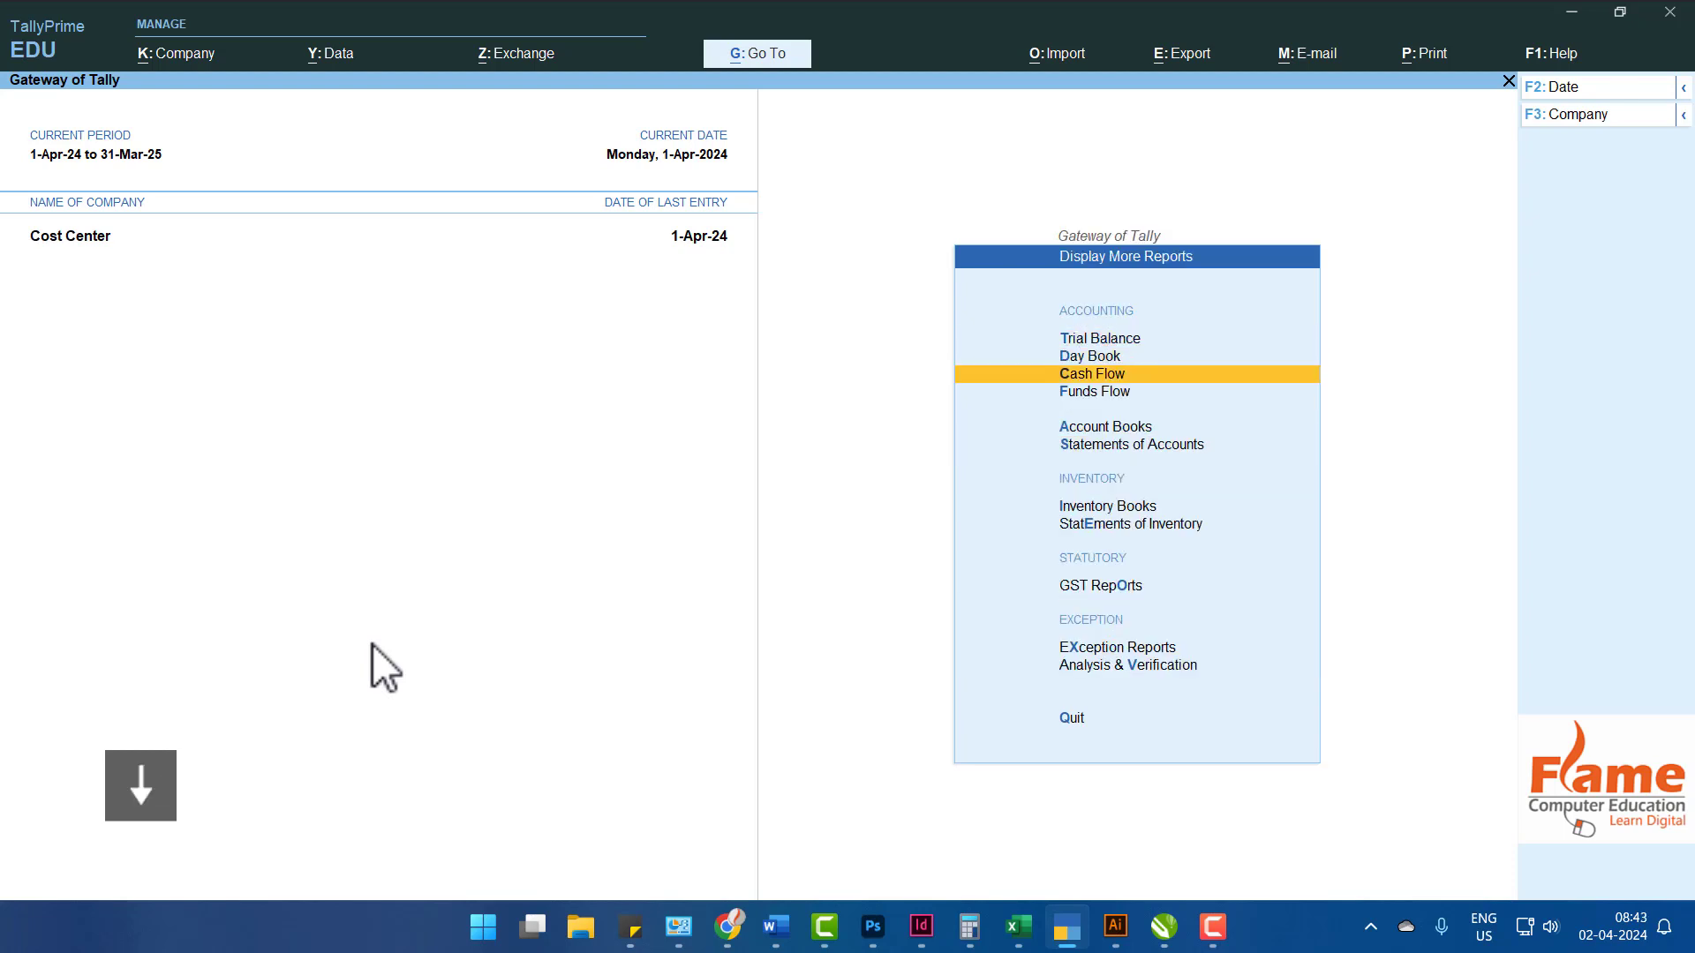
key("Return")
key("Down")
key("Return")
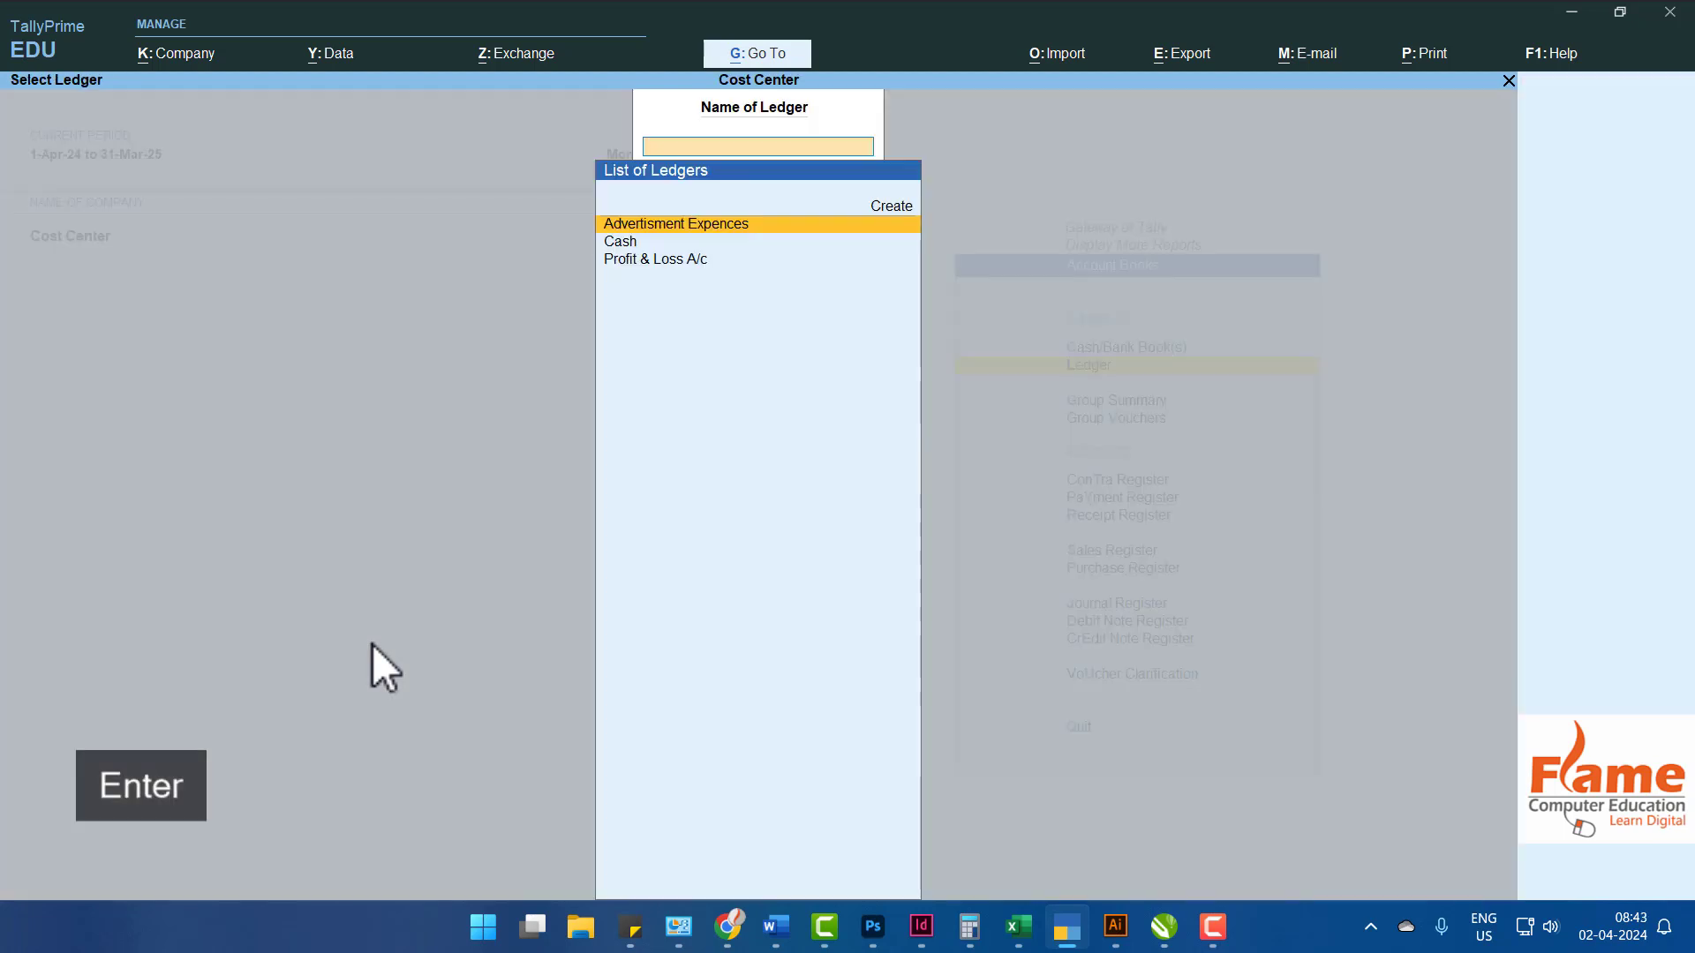
key("Return")
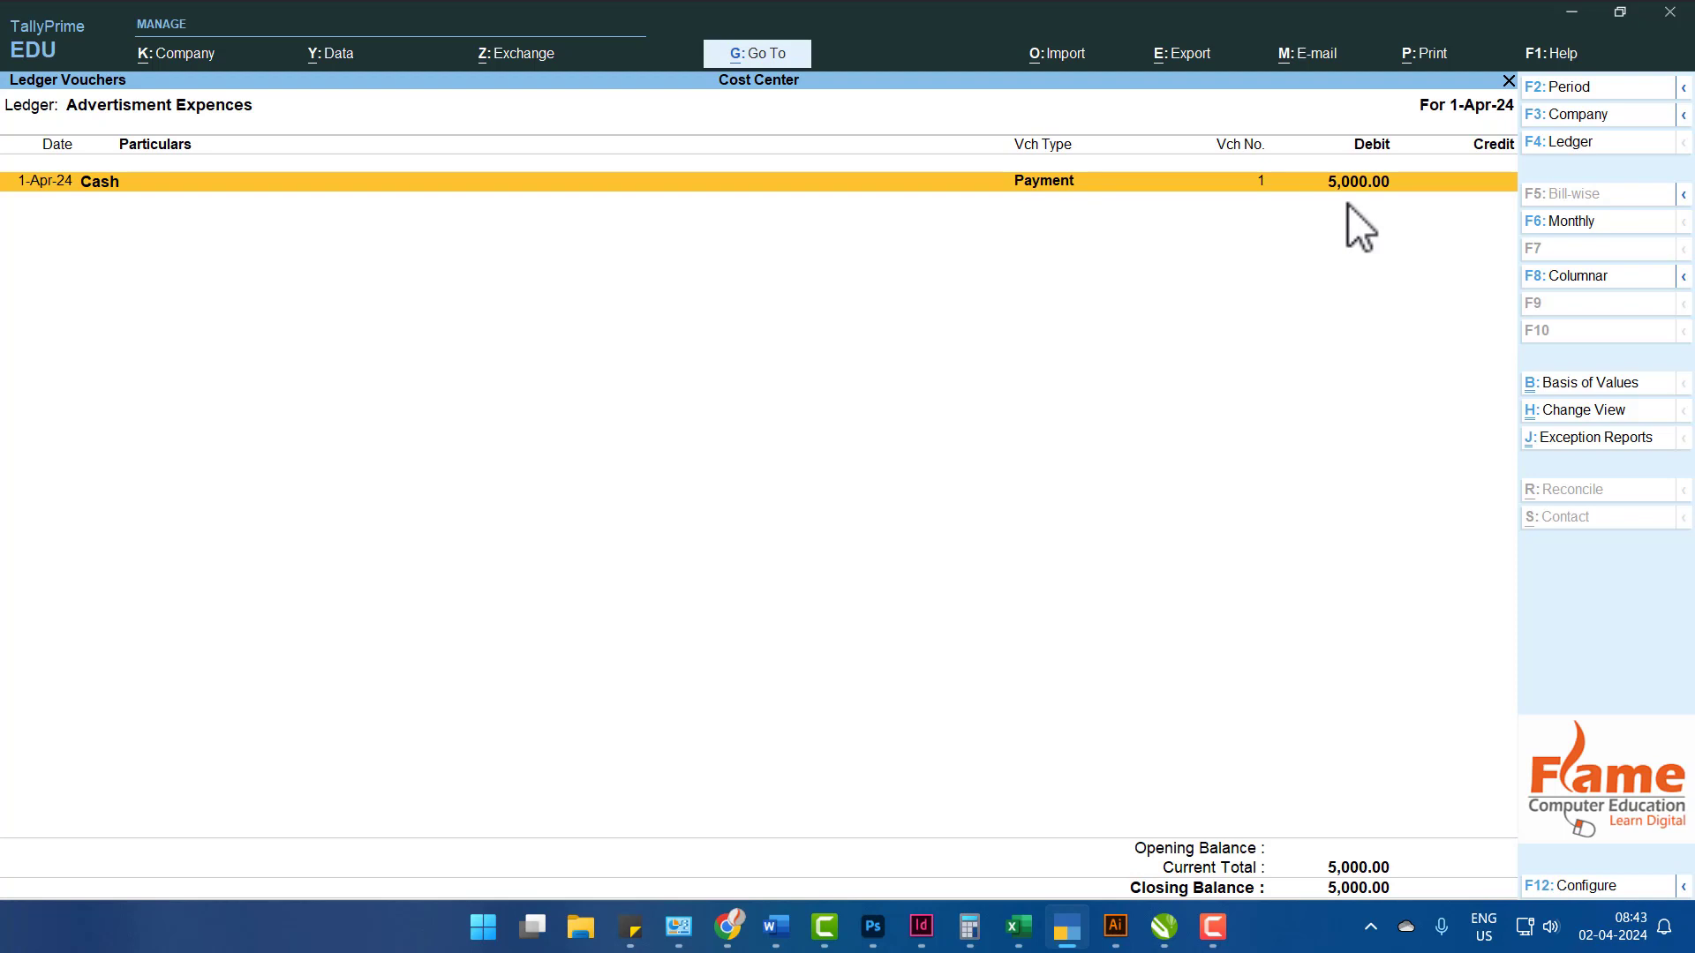
Close the ledger vouchers report and return to the Gateway of Tally.
key("Escape")
key("Escape")
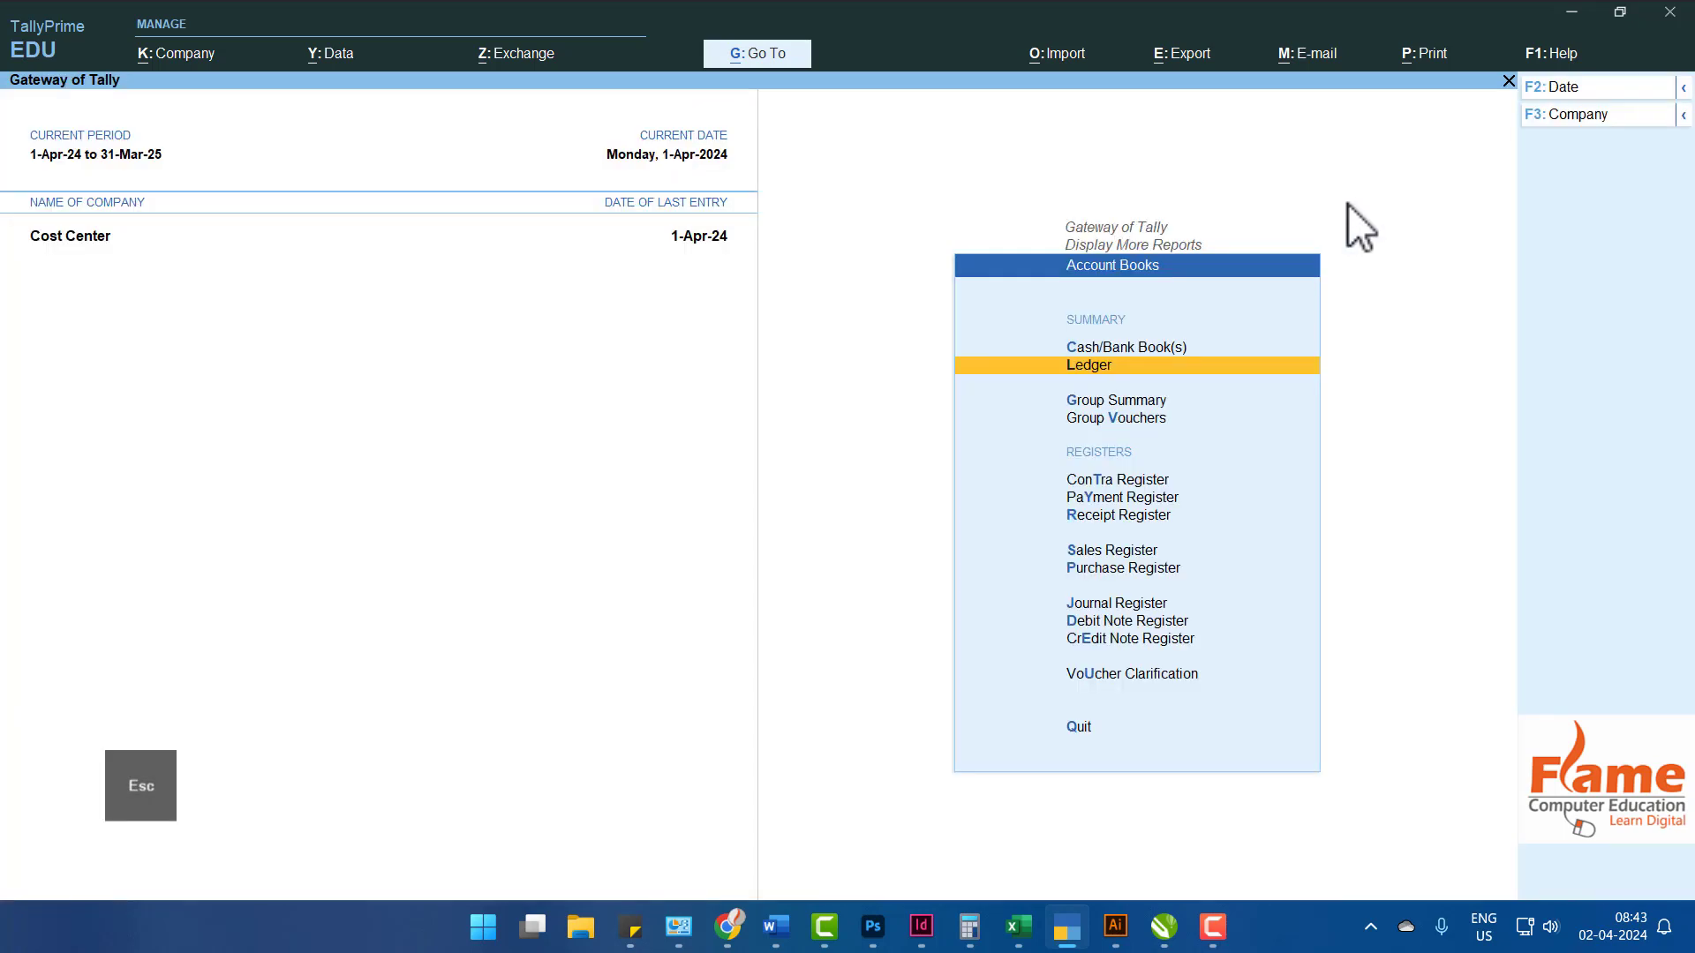
key("Escape")
key("Escape")
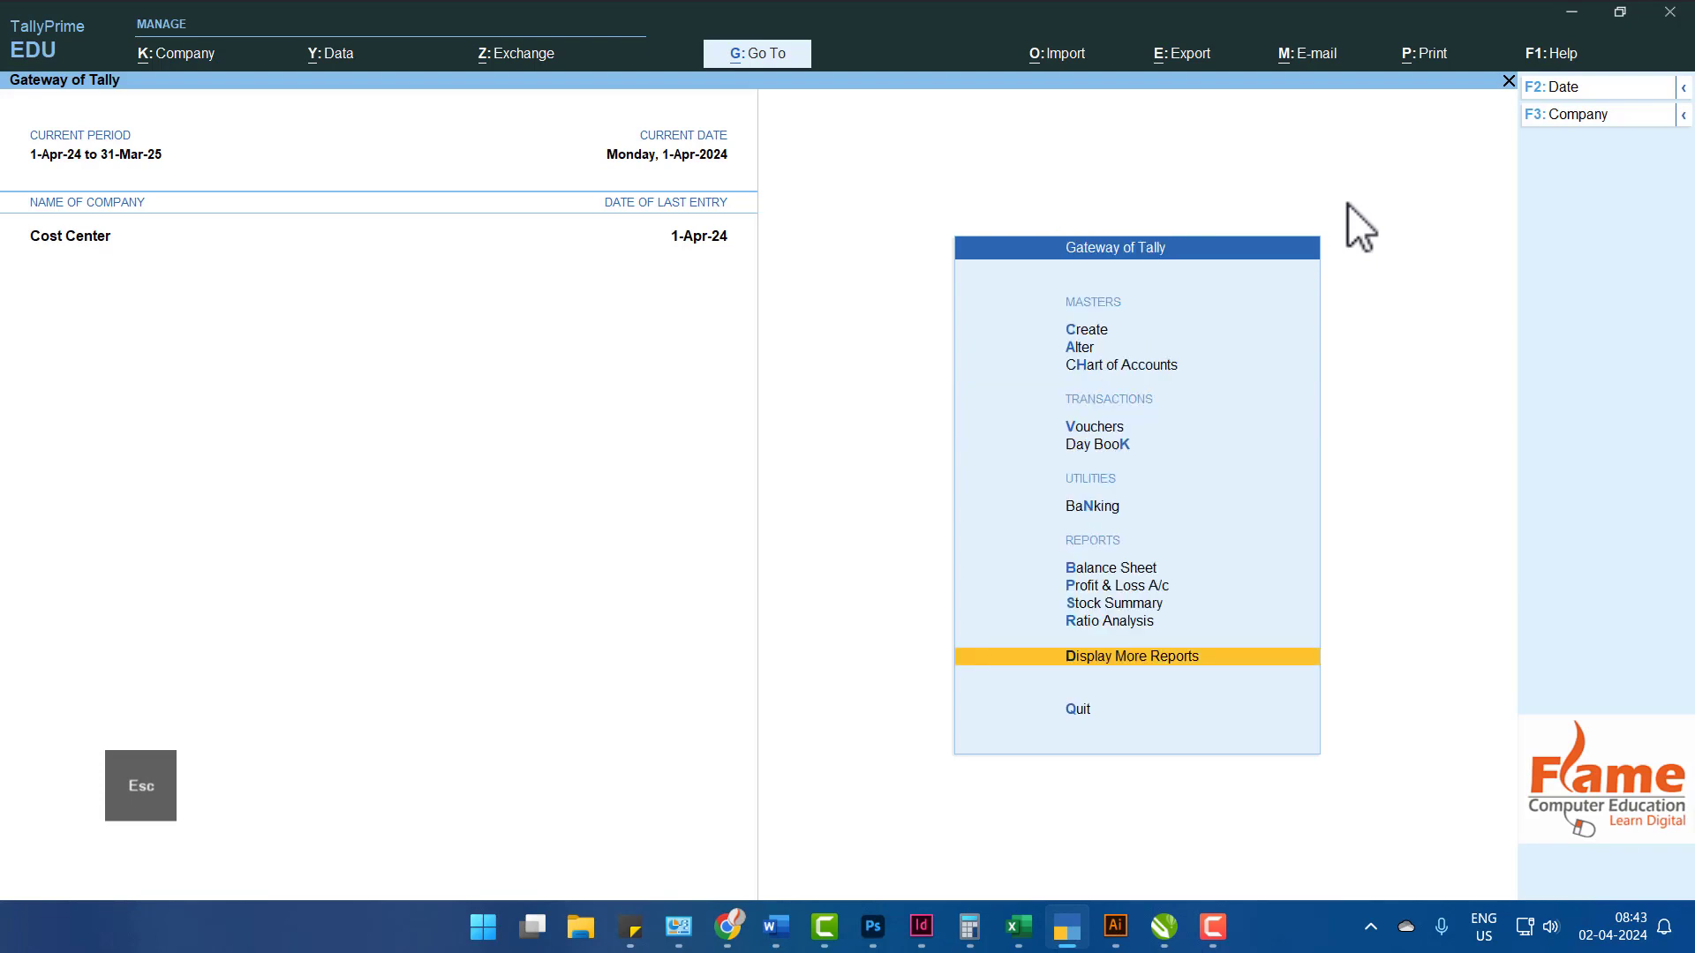
Display the cost centres' Category Summary from the statements of accounts.
key("Return")
key("Down")
key("Down")
key("Down")
key("Down")
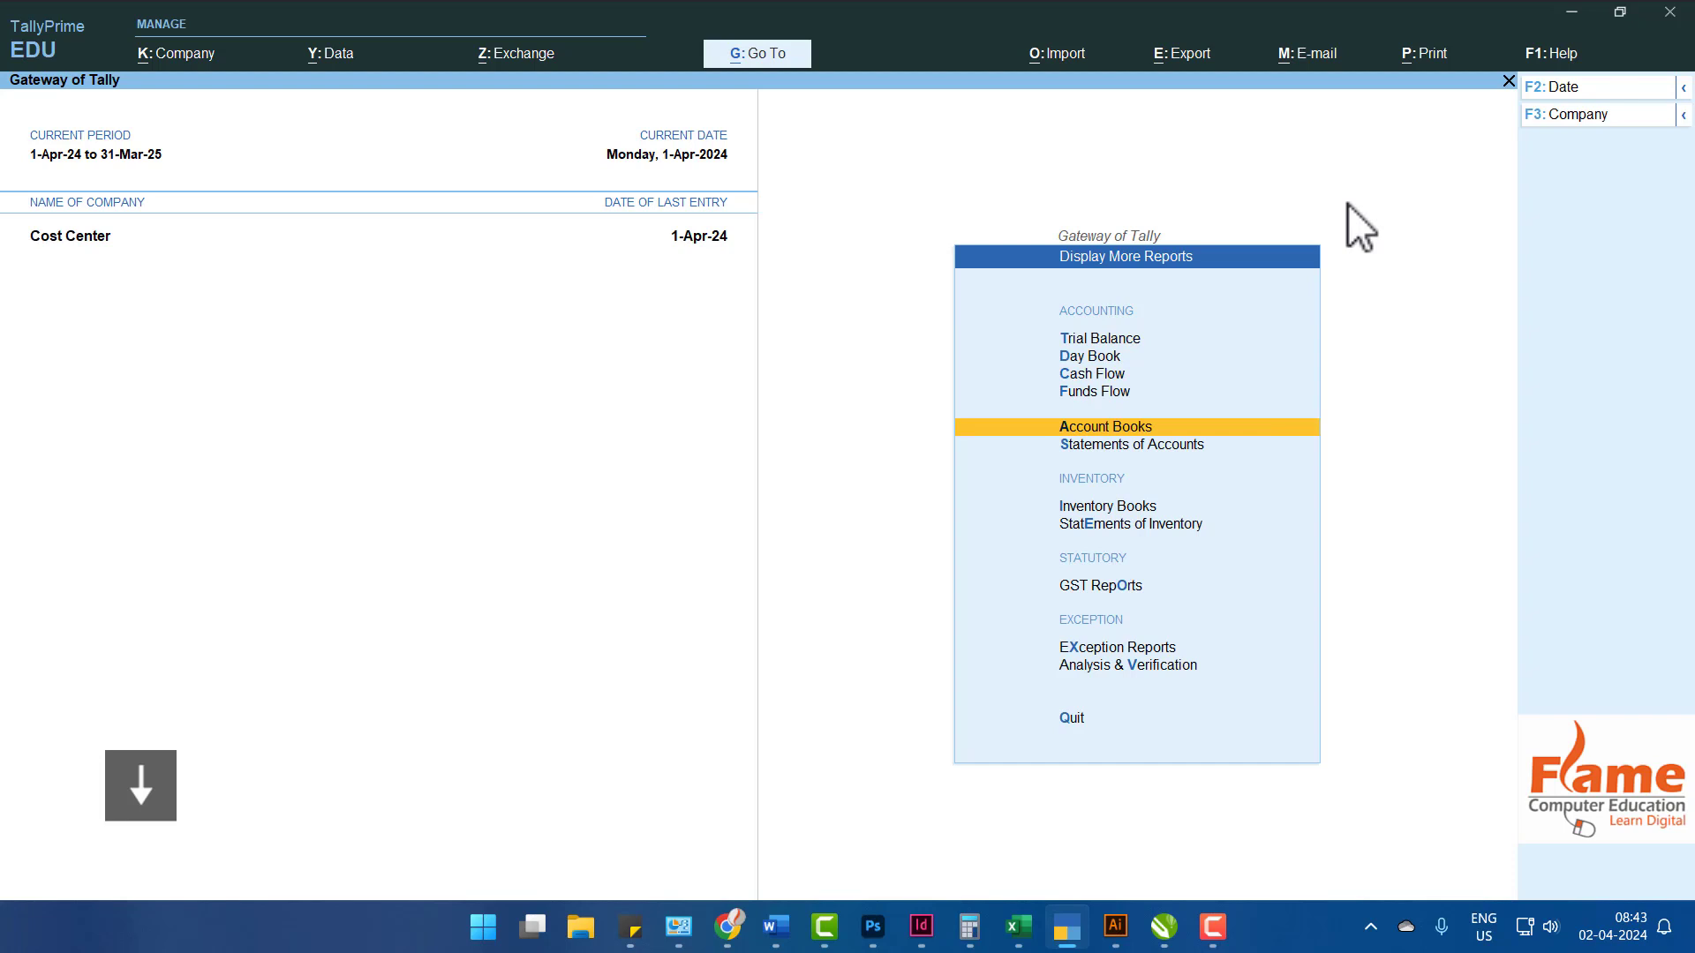
key("Down")
key("Return")
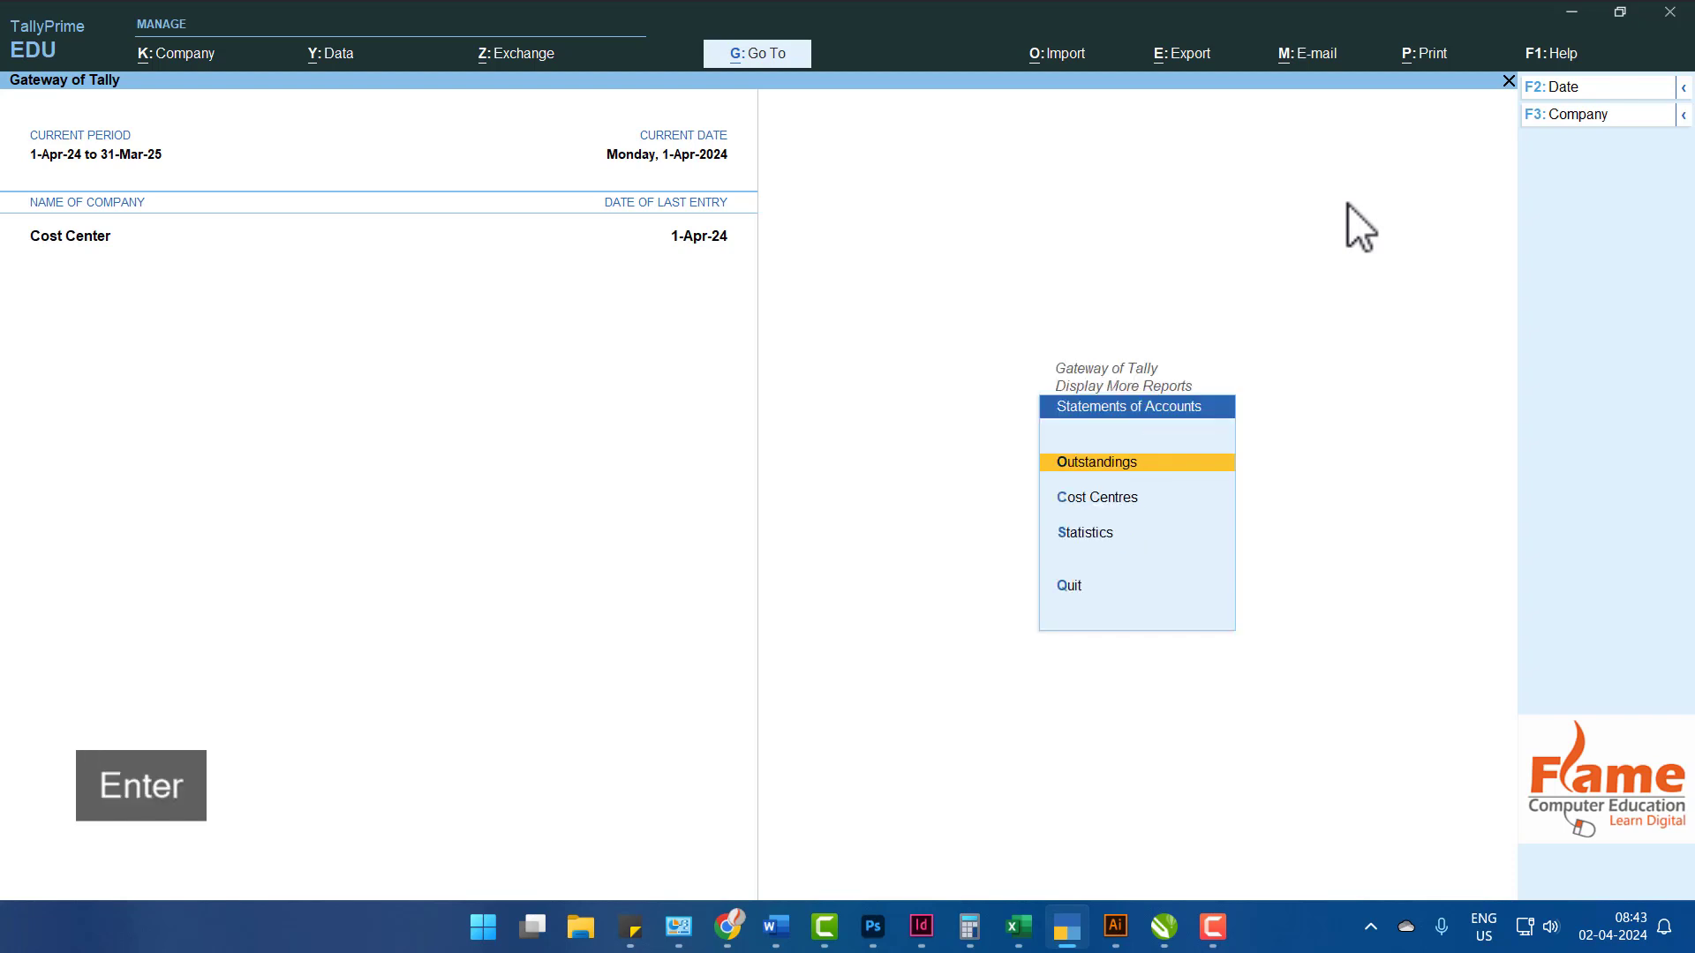
key("Down")
key("Return")
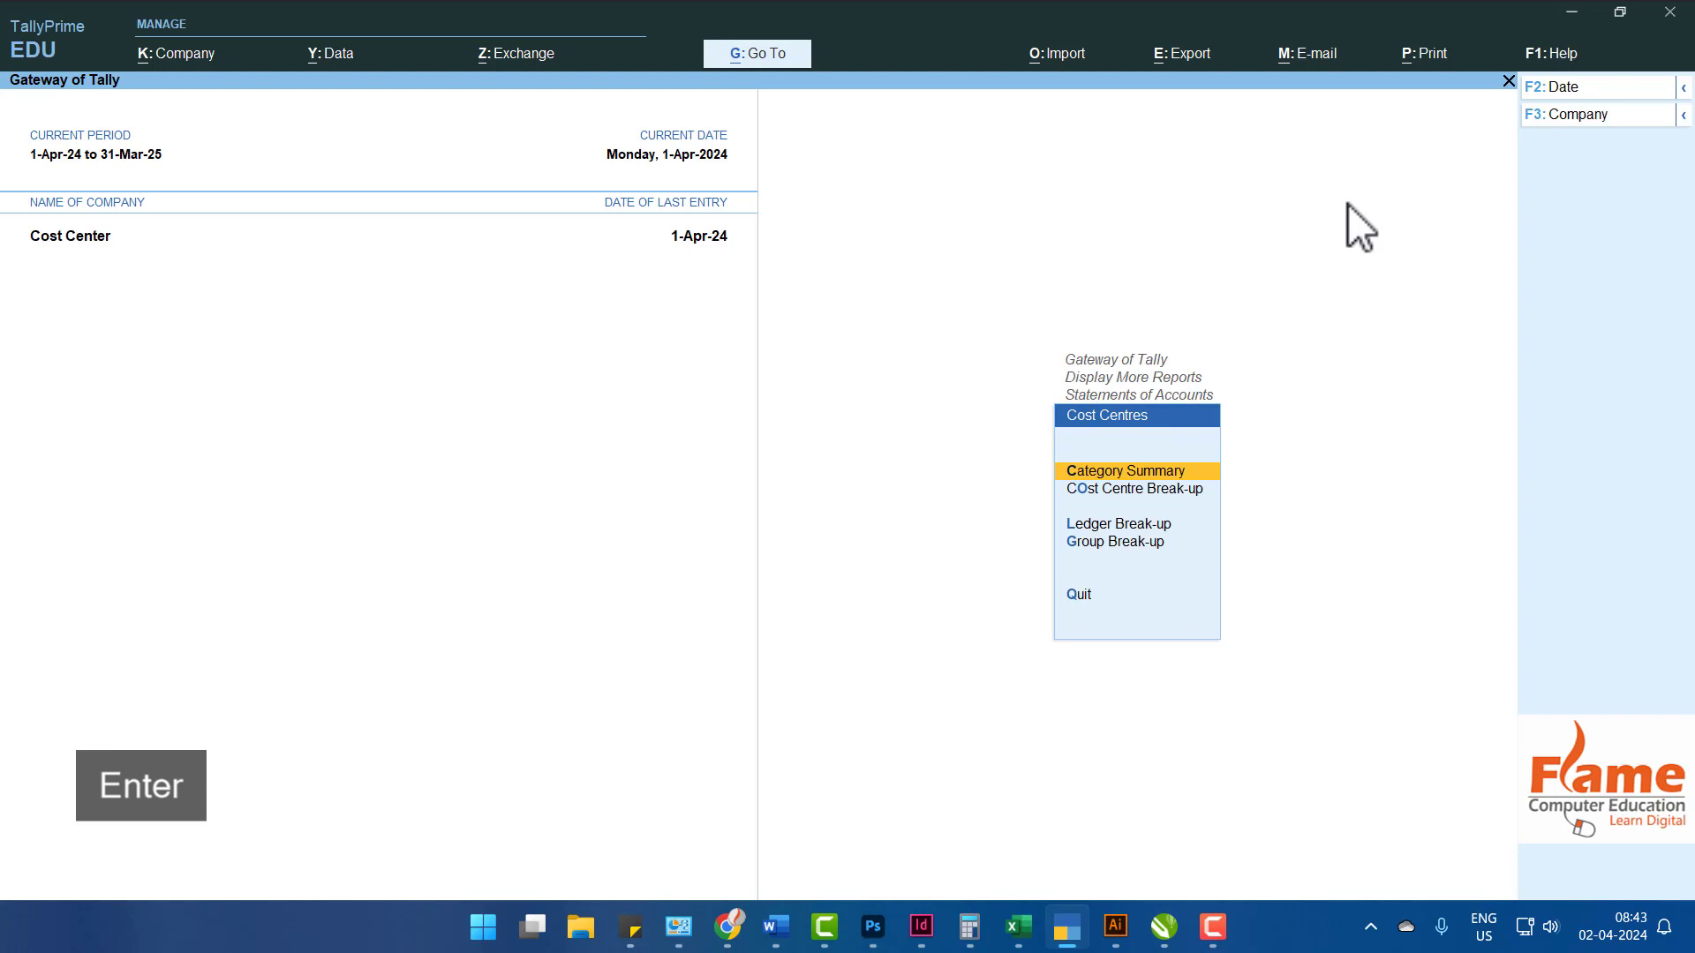
key("Return")
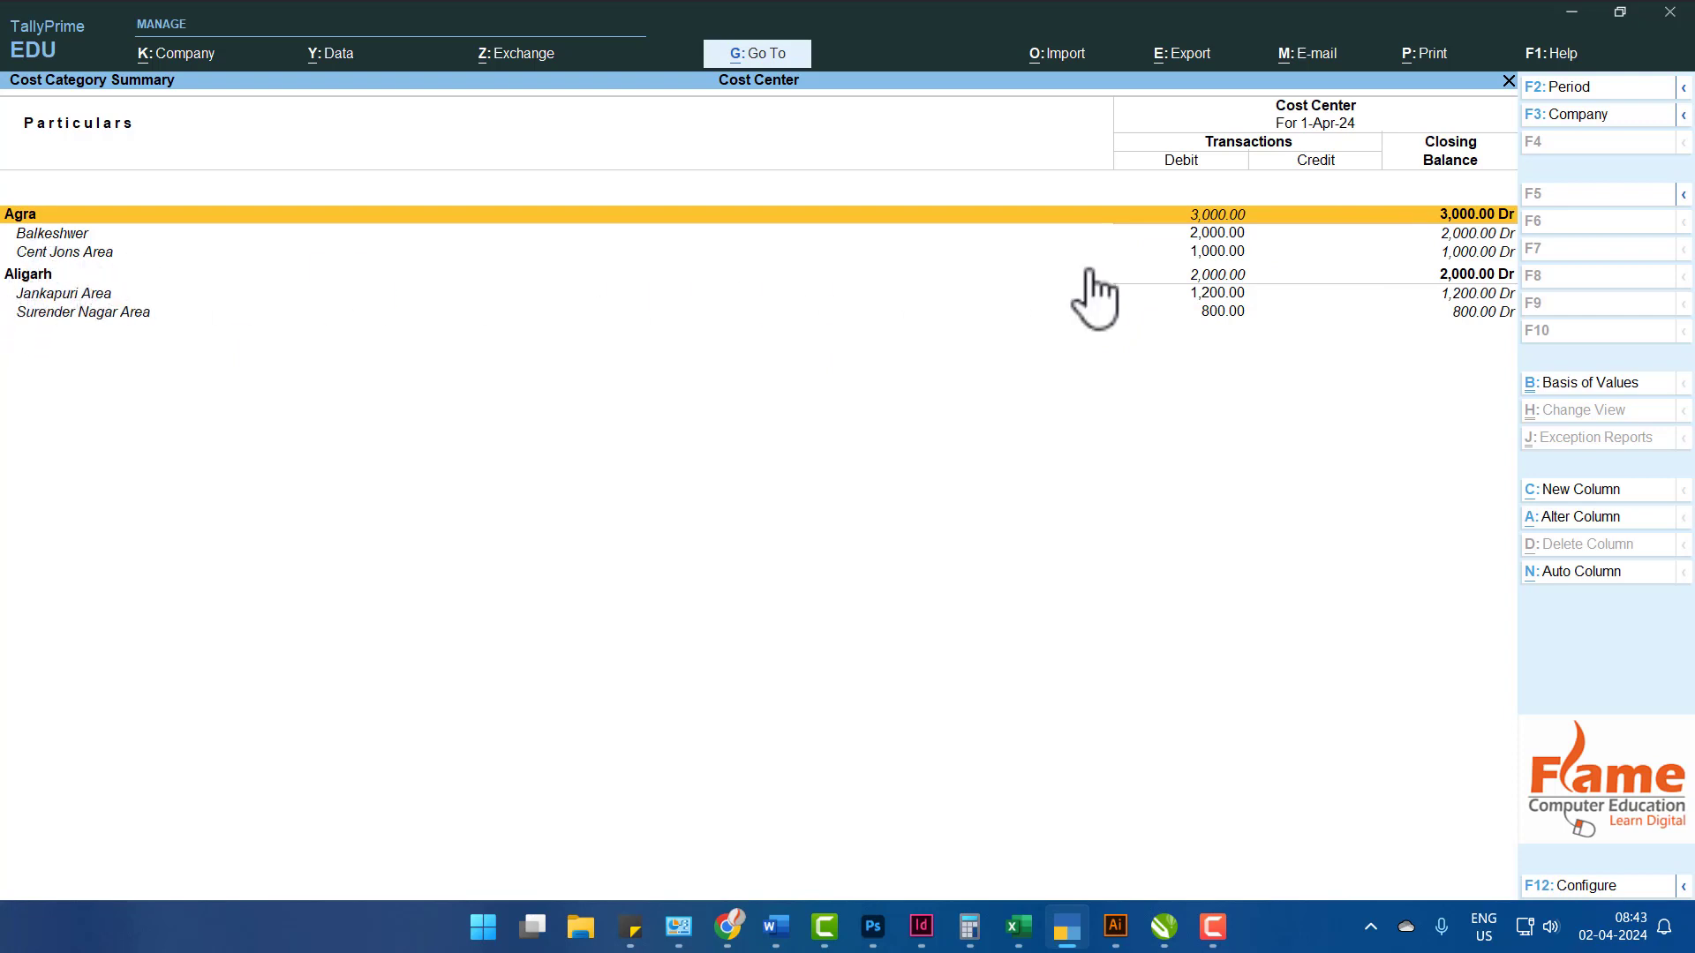
Go through the Balkeshwer, Cent Jons, Jankapuri and Surender Nagar lines in the category summary and close the report.
left_click(88, 235)
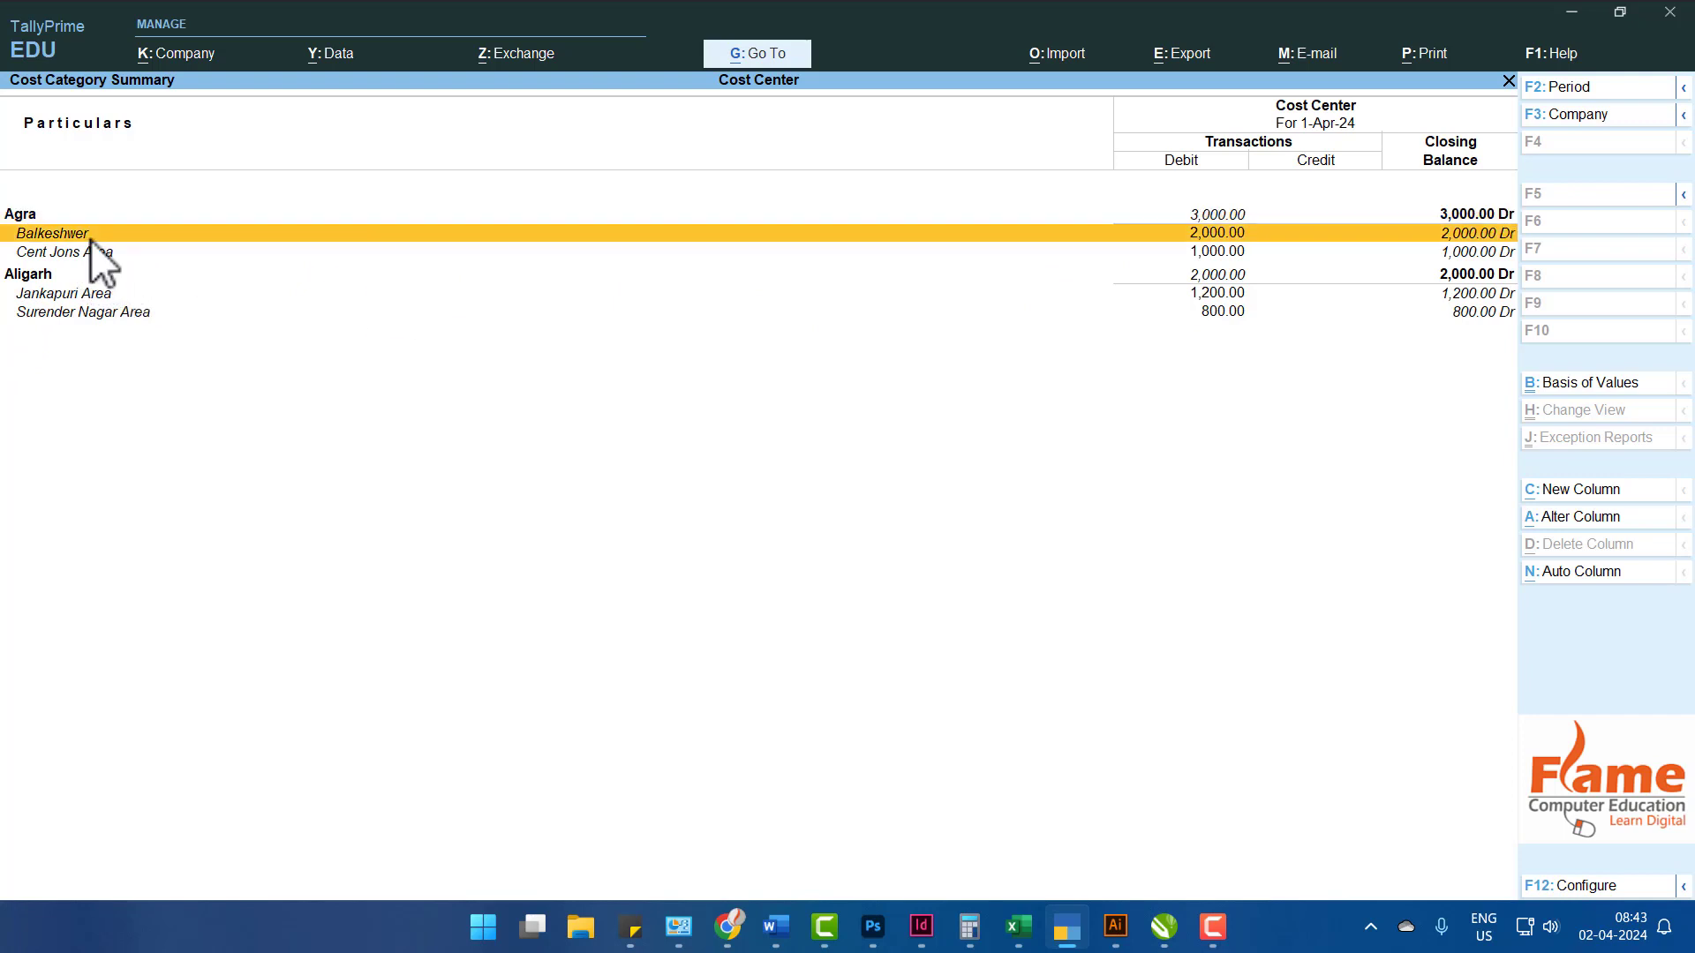
left_click(177, 254)
left_click(57, 295)
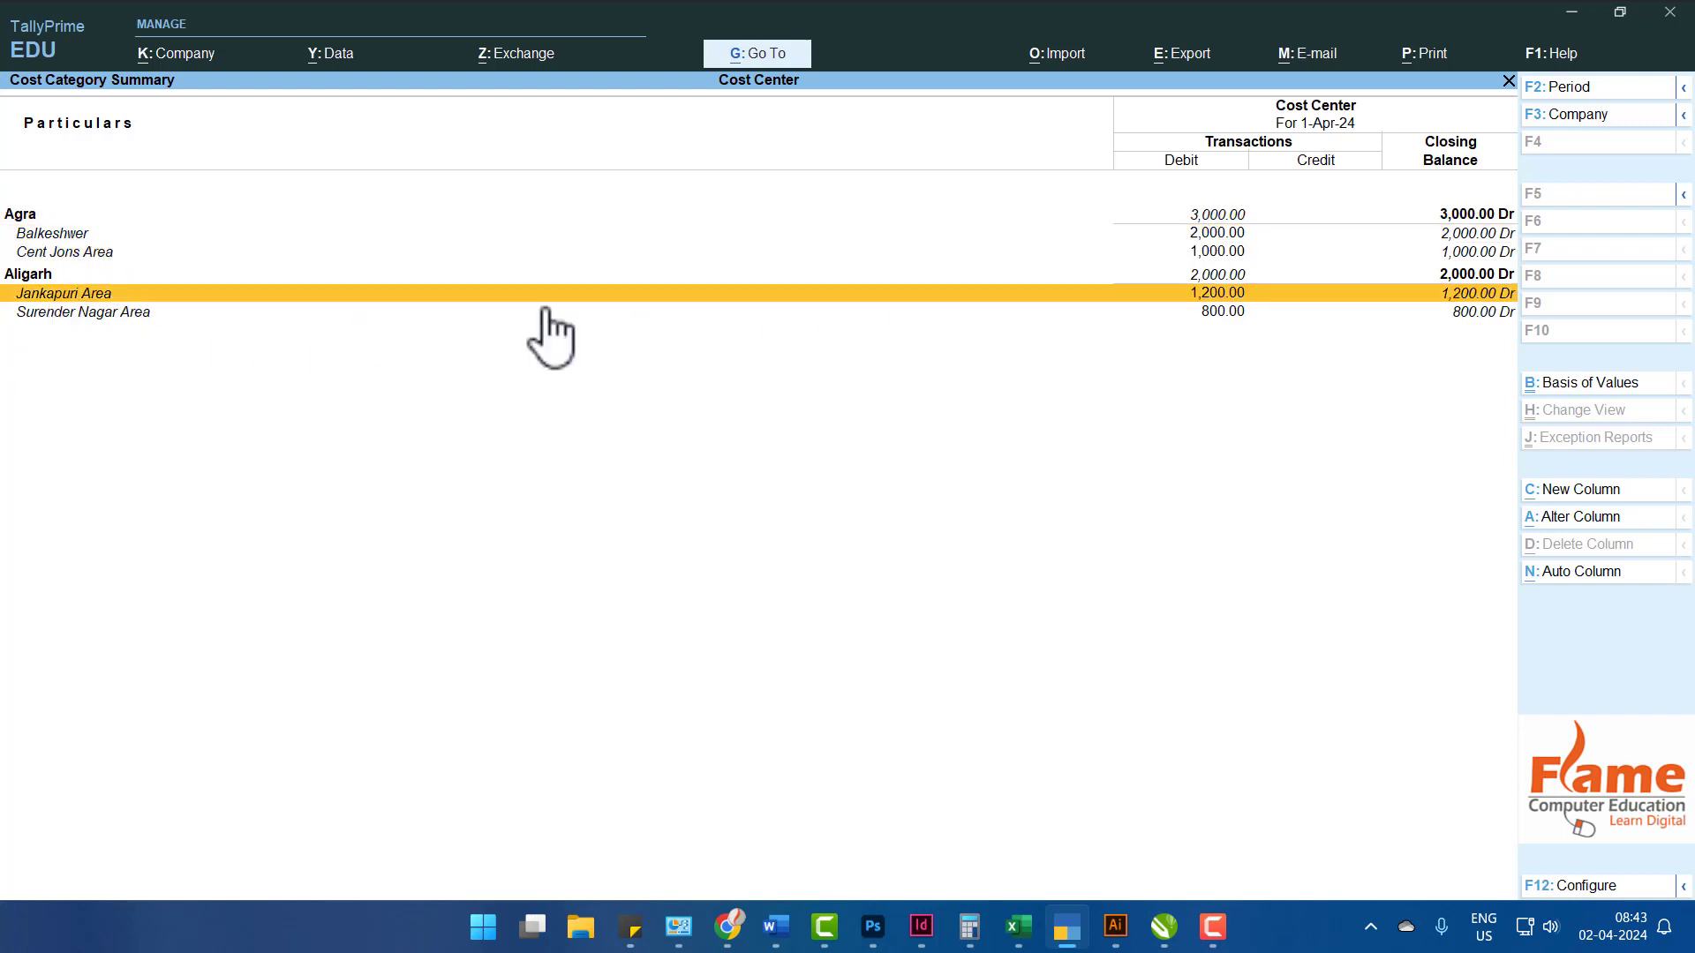
left_click(114, 314)
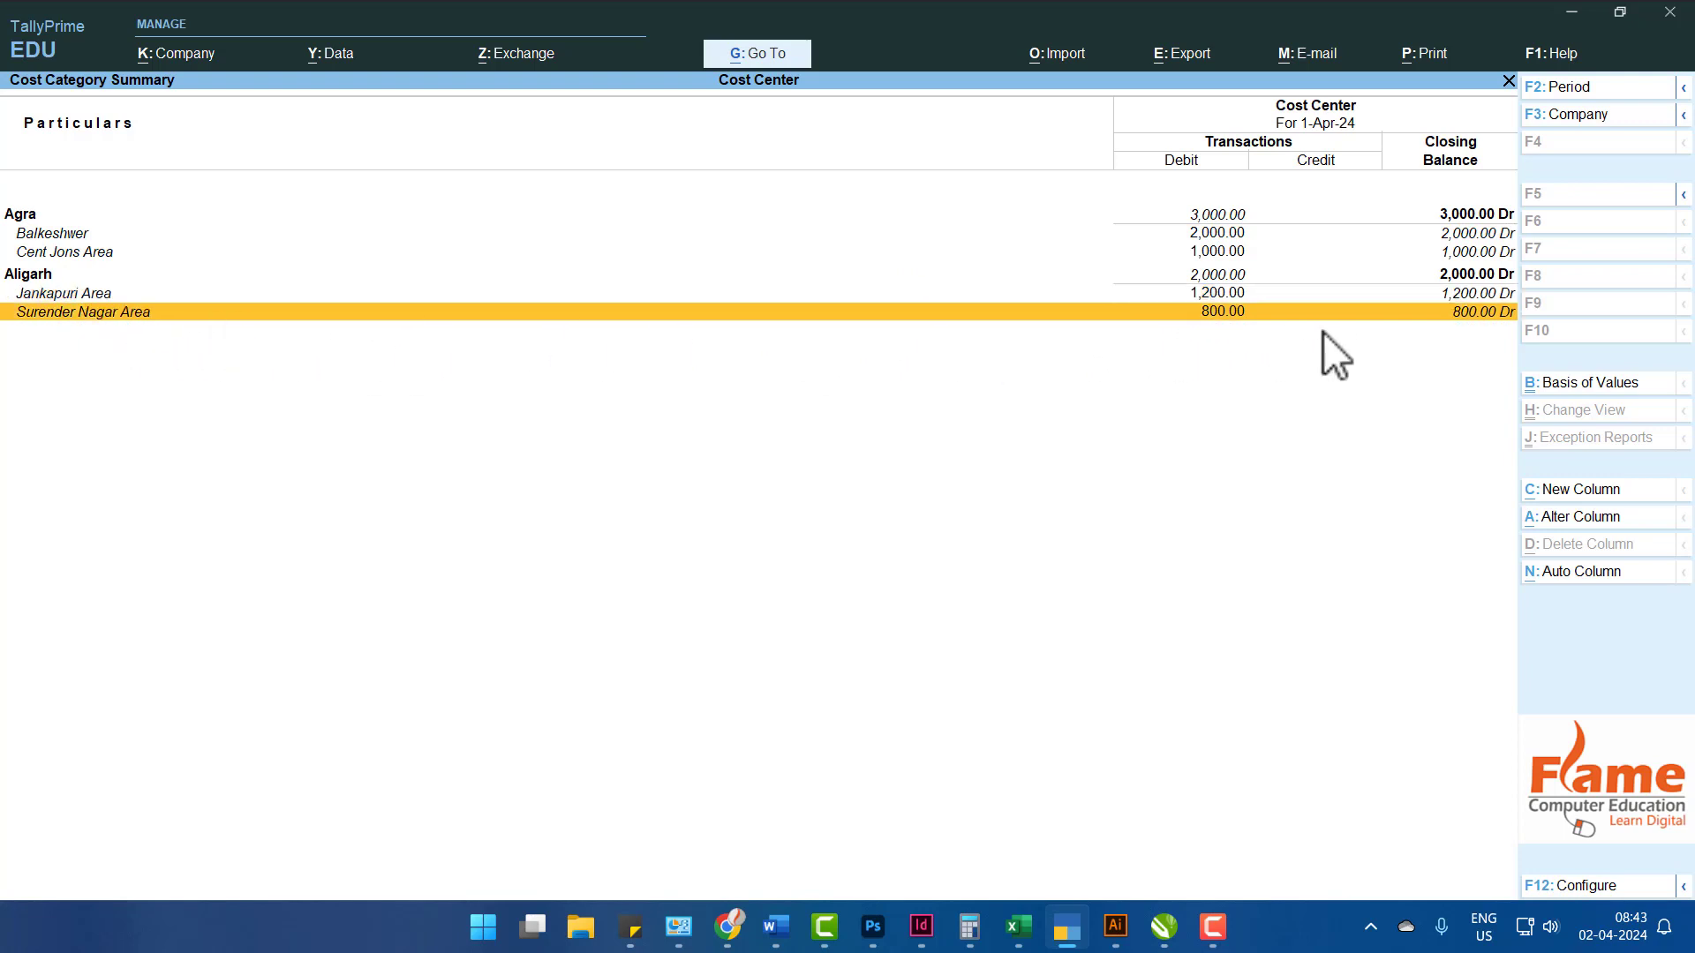
key("Escape")
View the Cost Centre Break-up for Cent Jons Area and return to the cost centre reports.
key("Down")
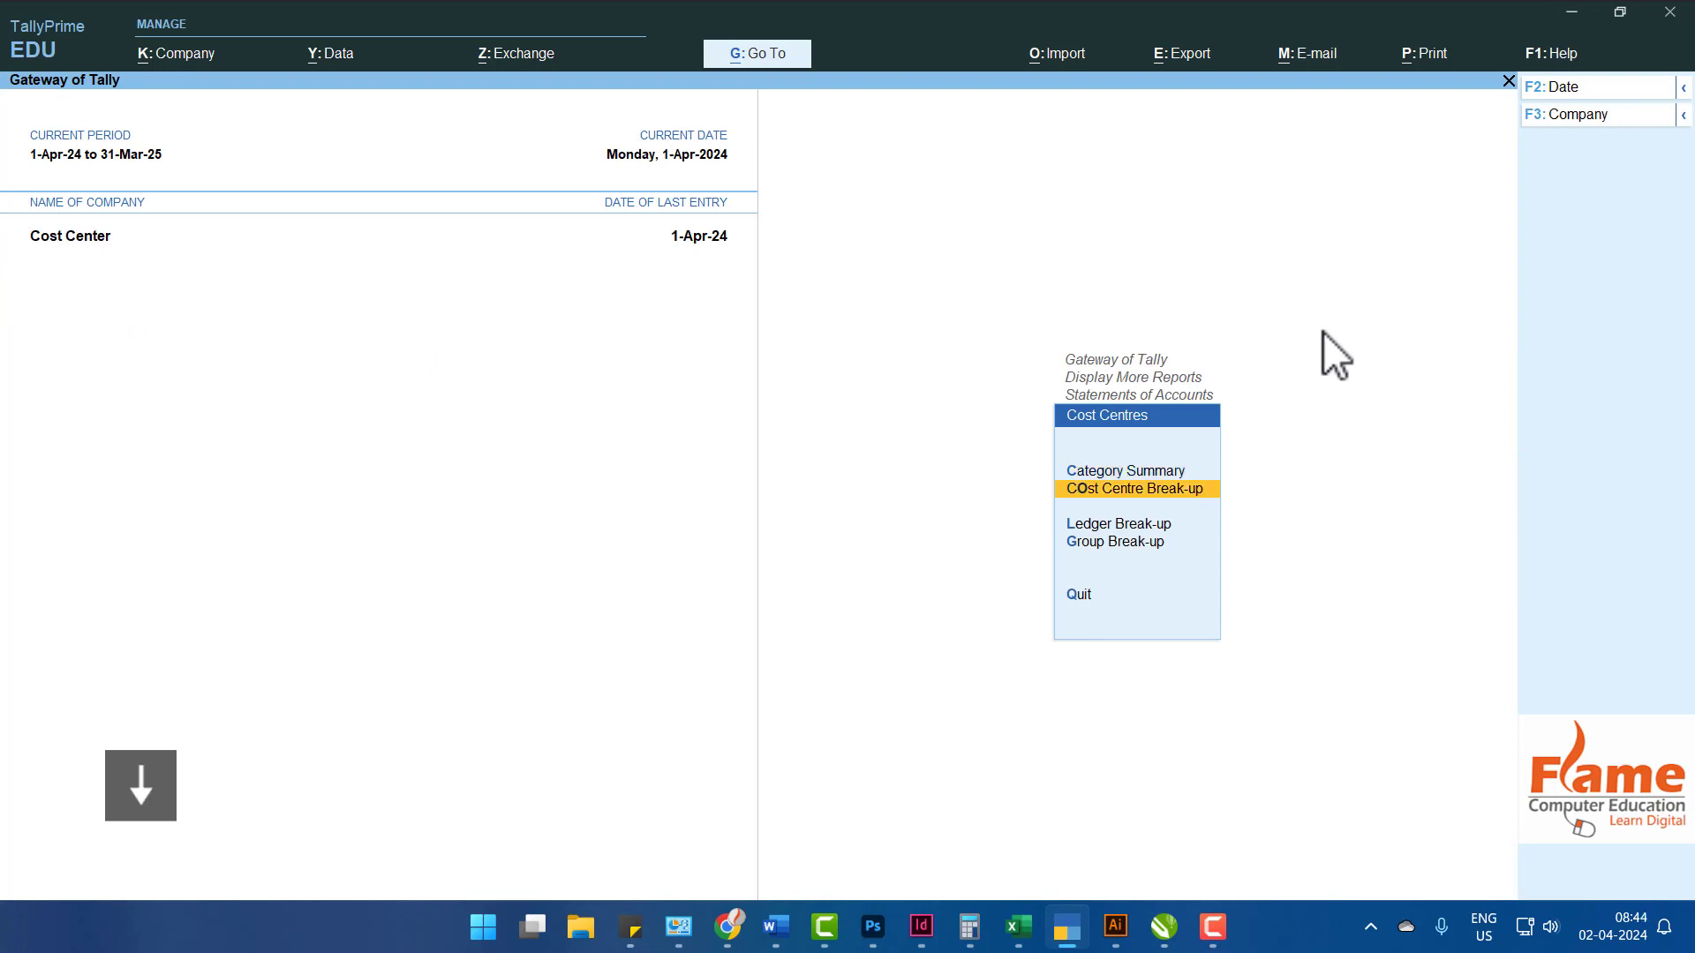
key("Return")
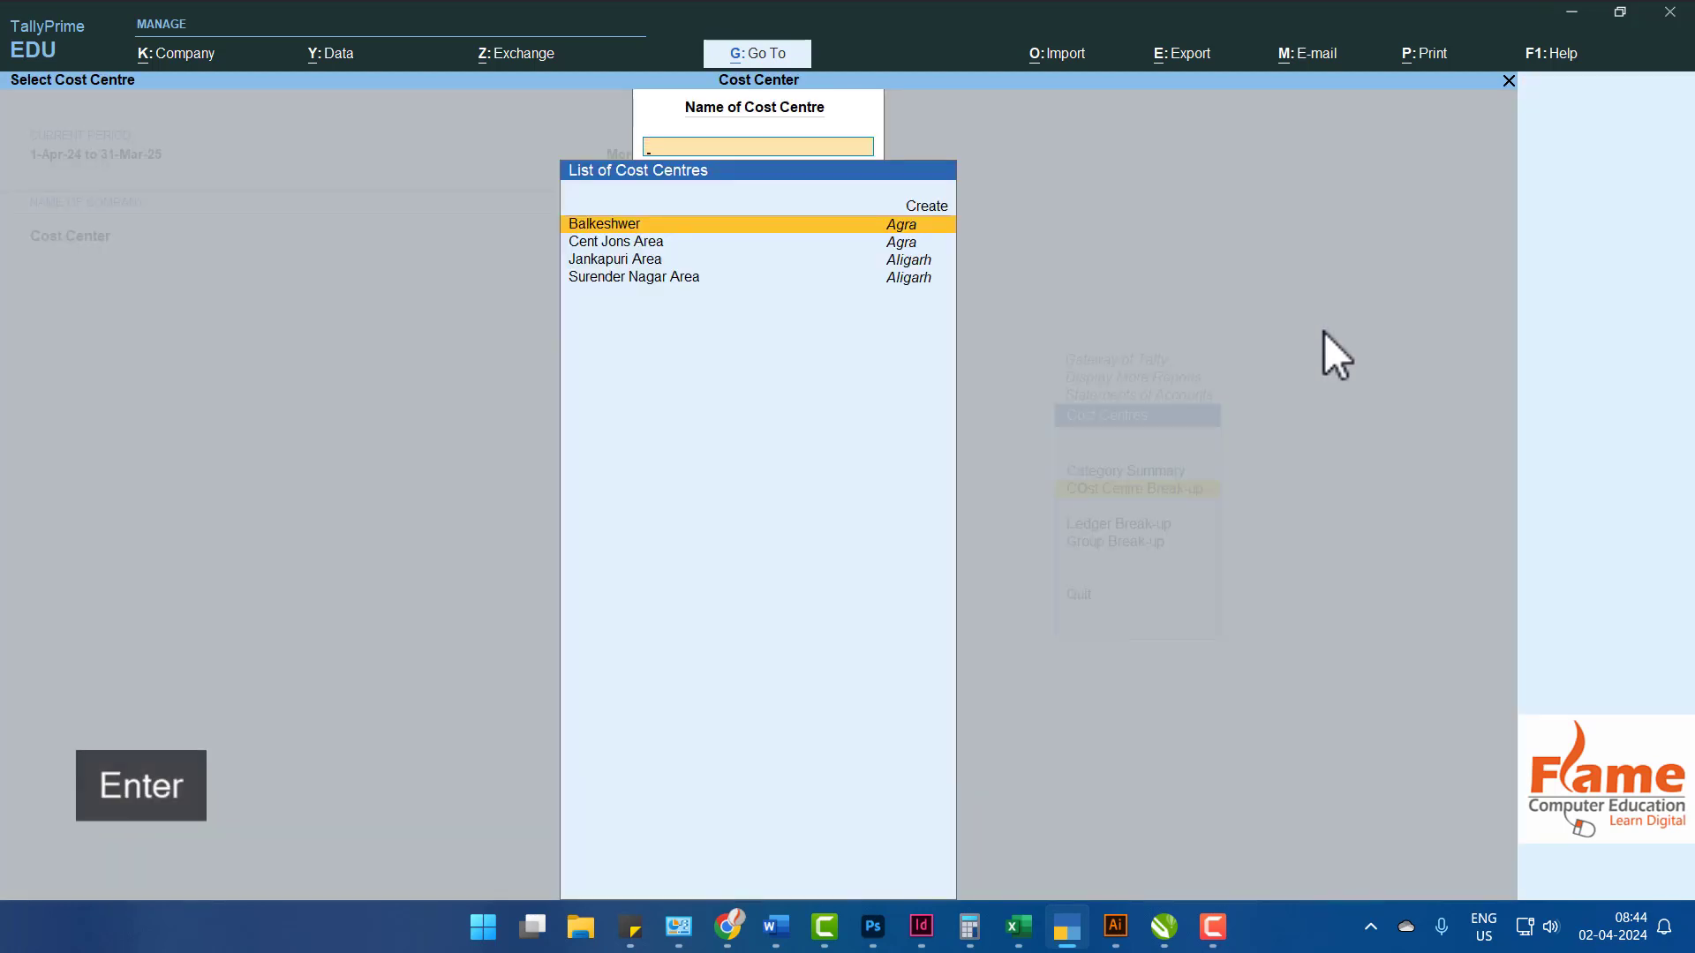
key("Down")
key("Down")
key("Up")
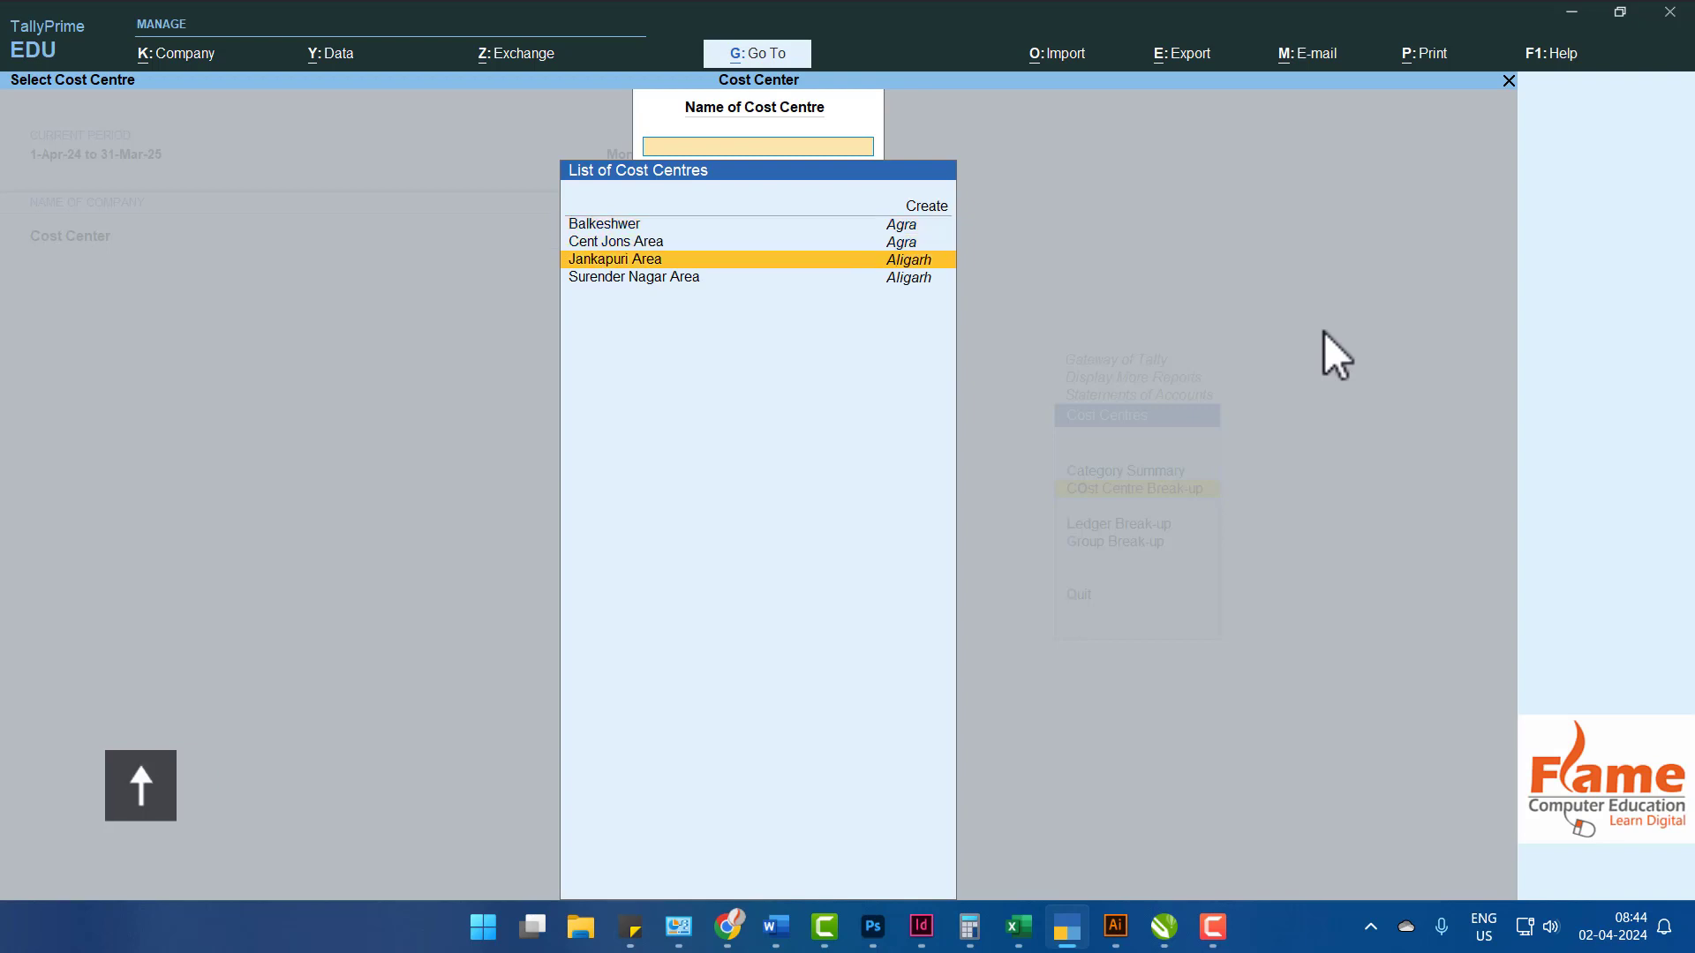
key("Return")
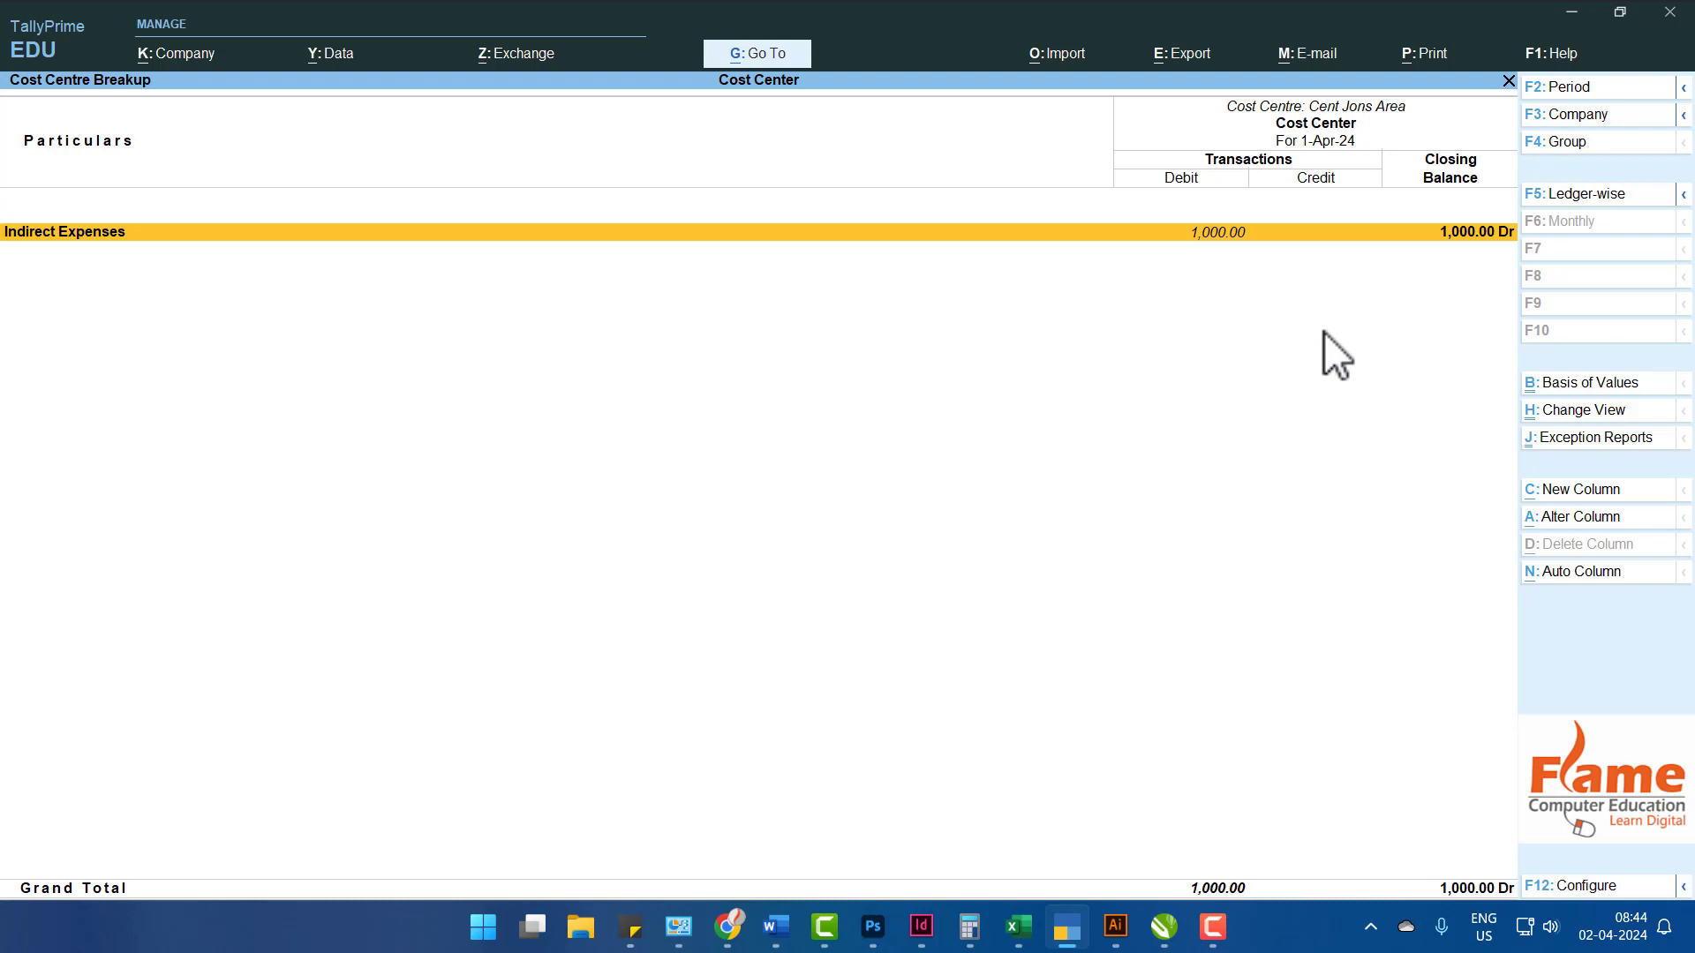
key("Escape")
key("Escape")
Open the ledger selection for the cost centres' Ledger Break-up report.
key("Down")
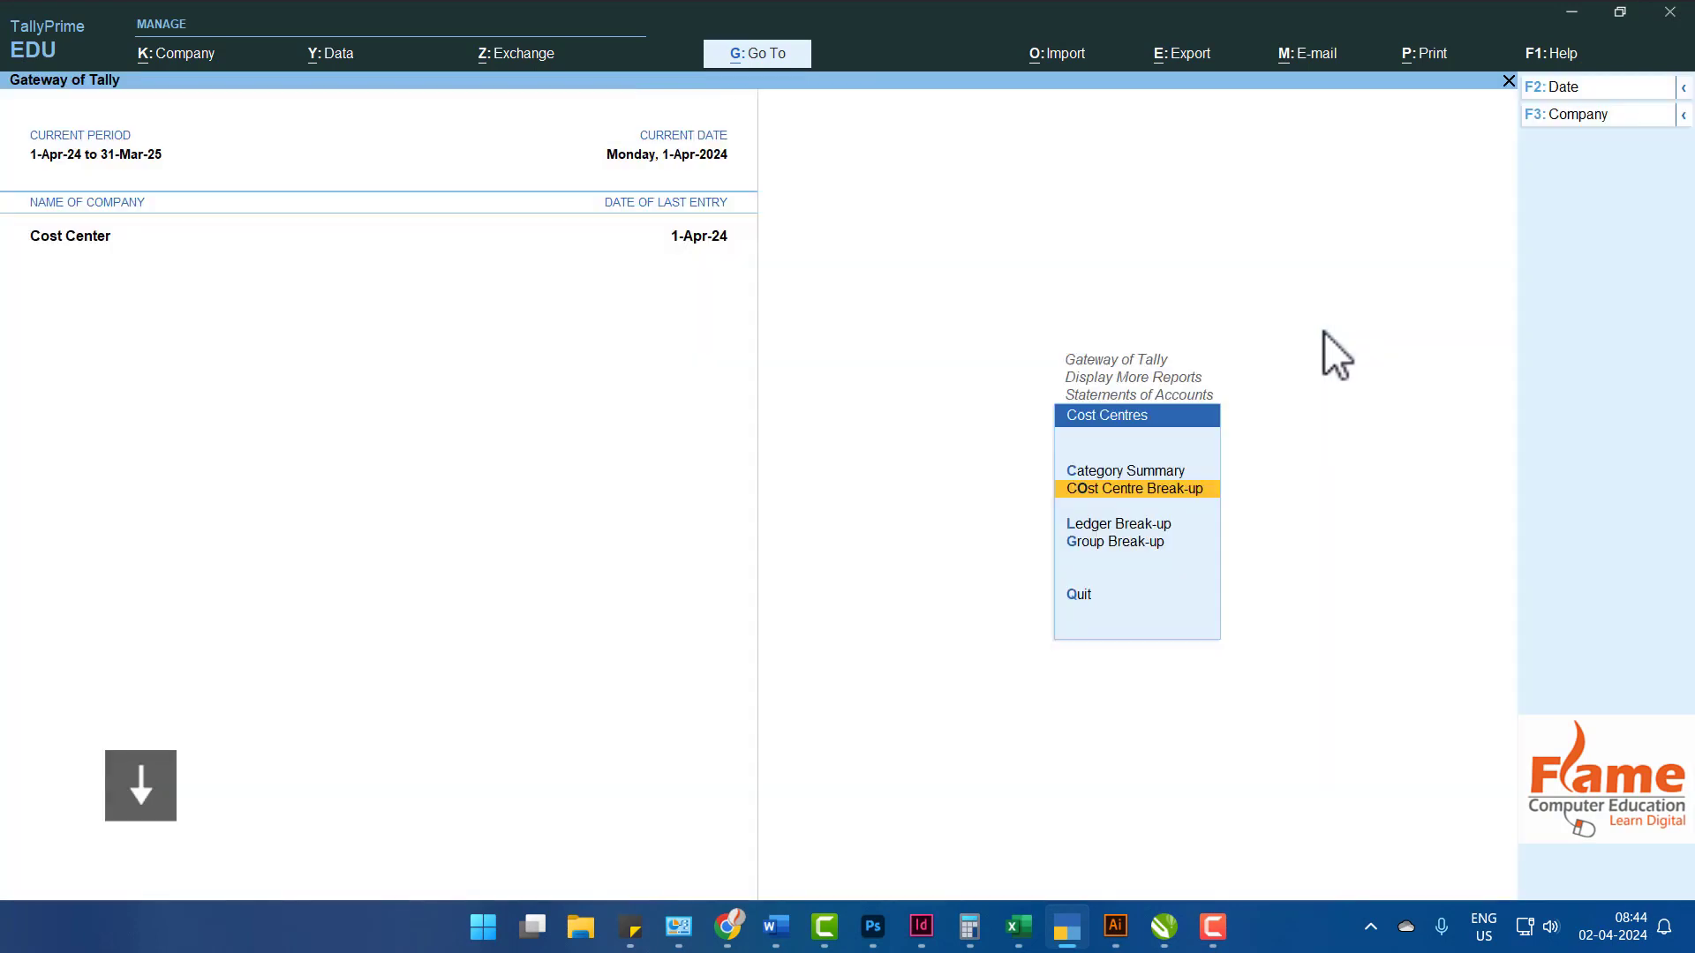
key("Down")
key("Return")
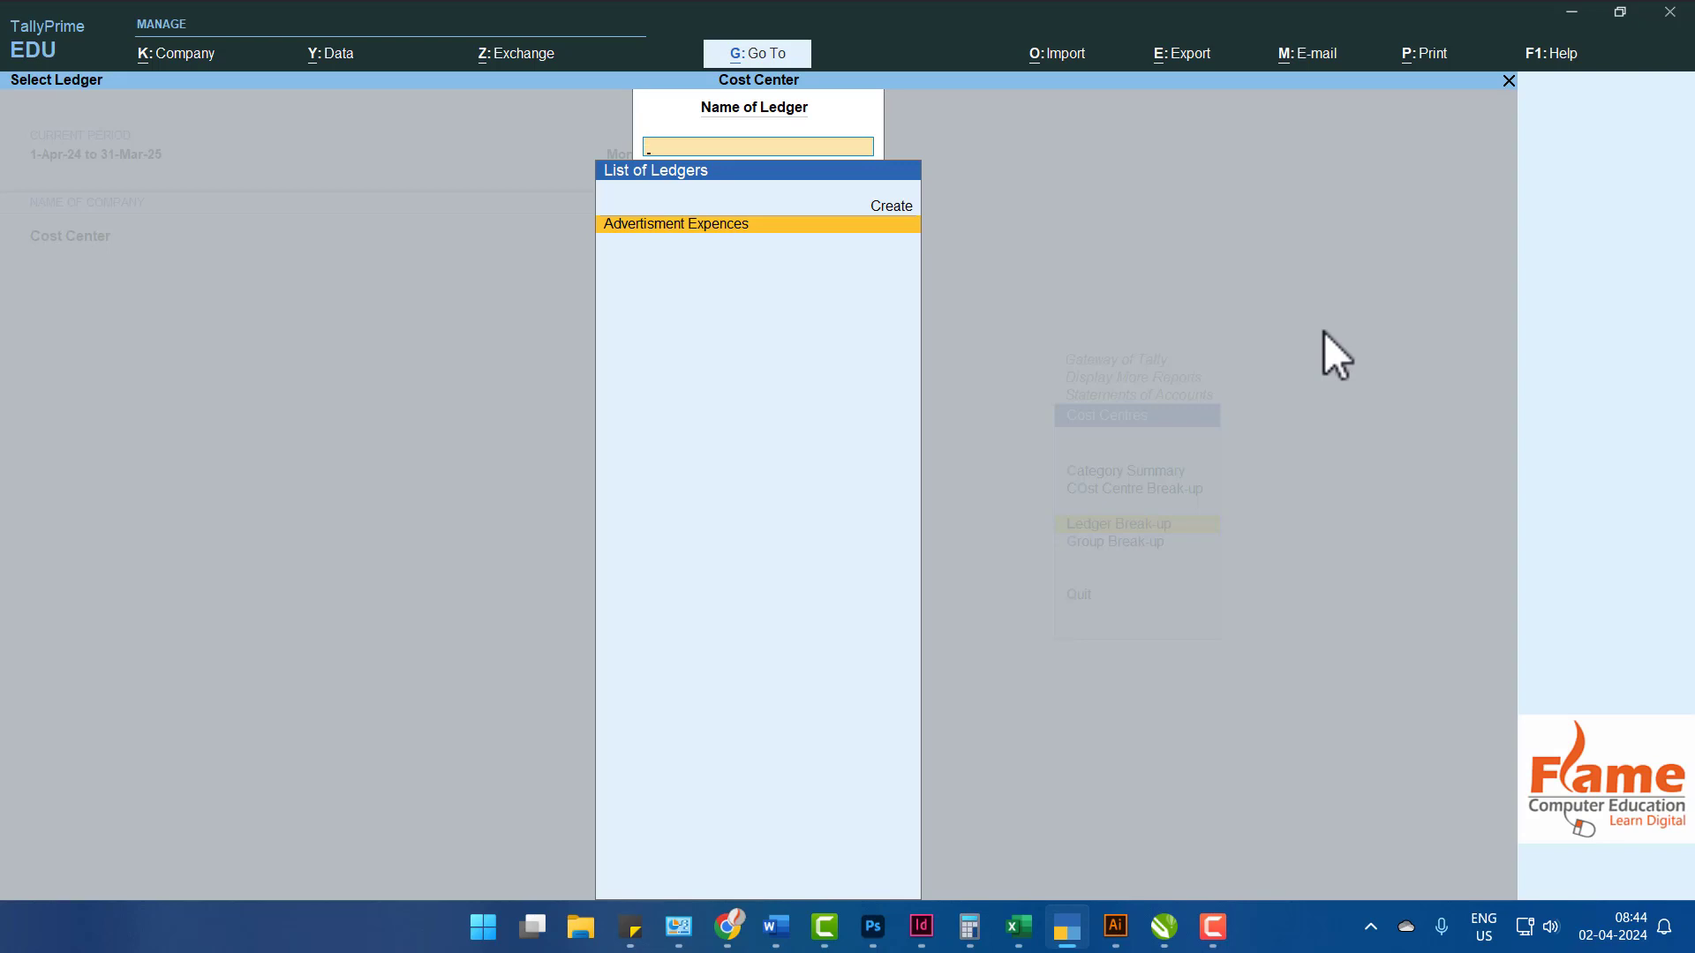
Switch to Cost Center.docx in Word and review the areas listed under Commition Pay and Rent Receive.
key("alt+Tab")
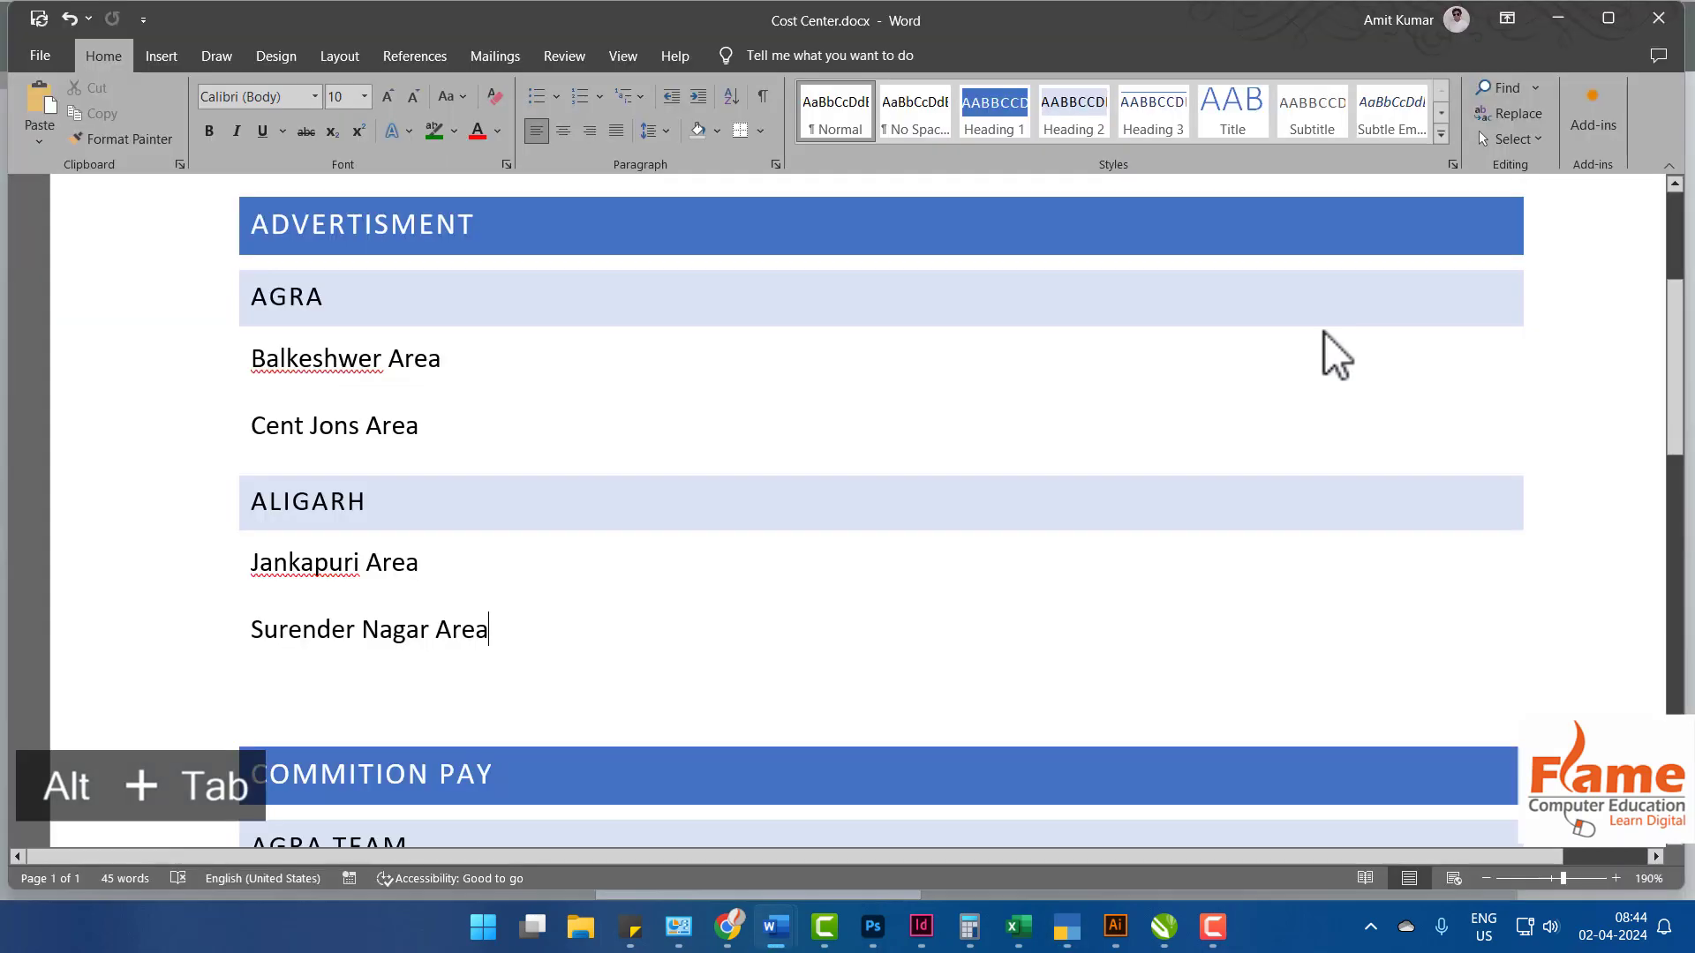
scroll(1022, 318, "down", 5)
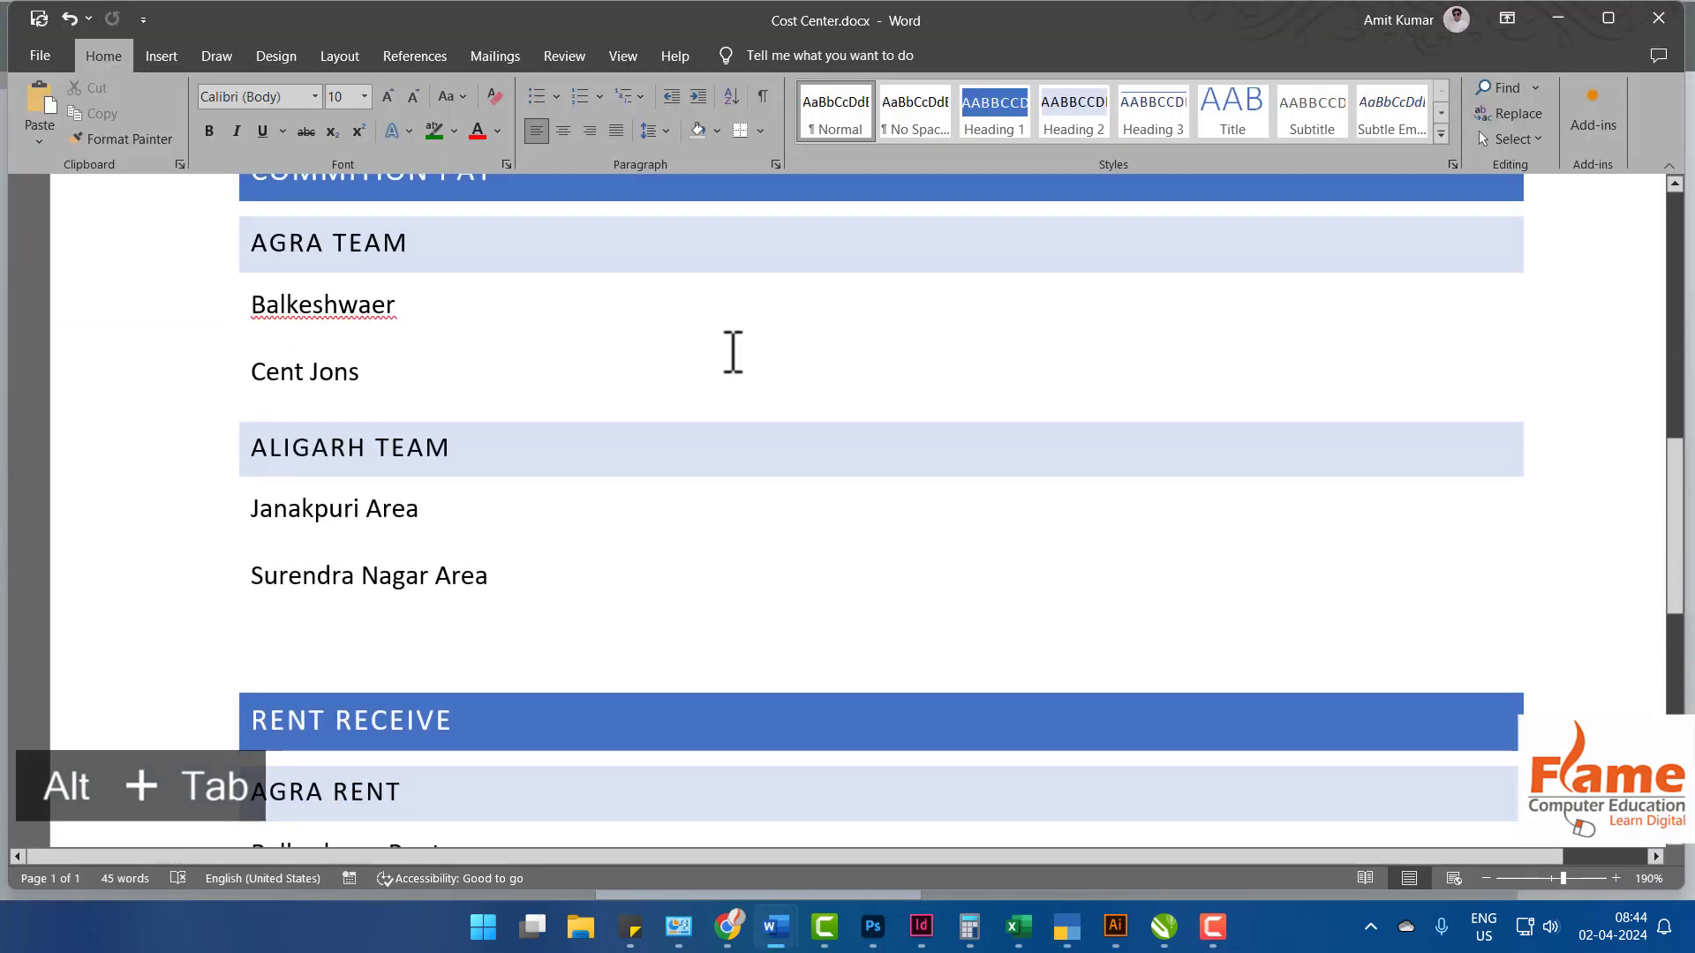
scroll(689, 351, "up", 2)
scroll(493, 291, "down", 3)
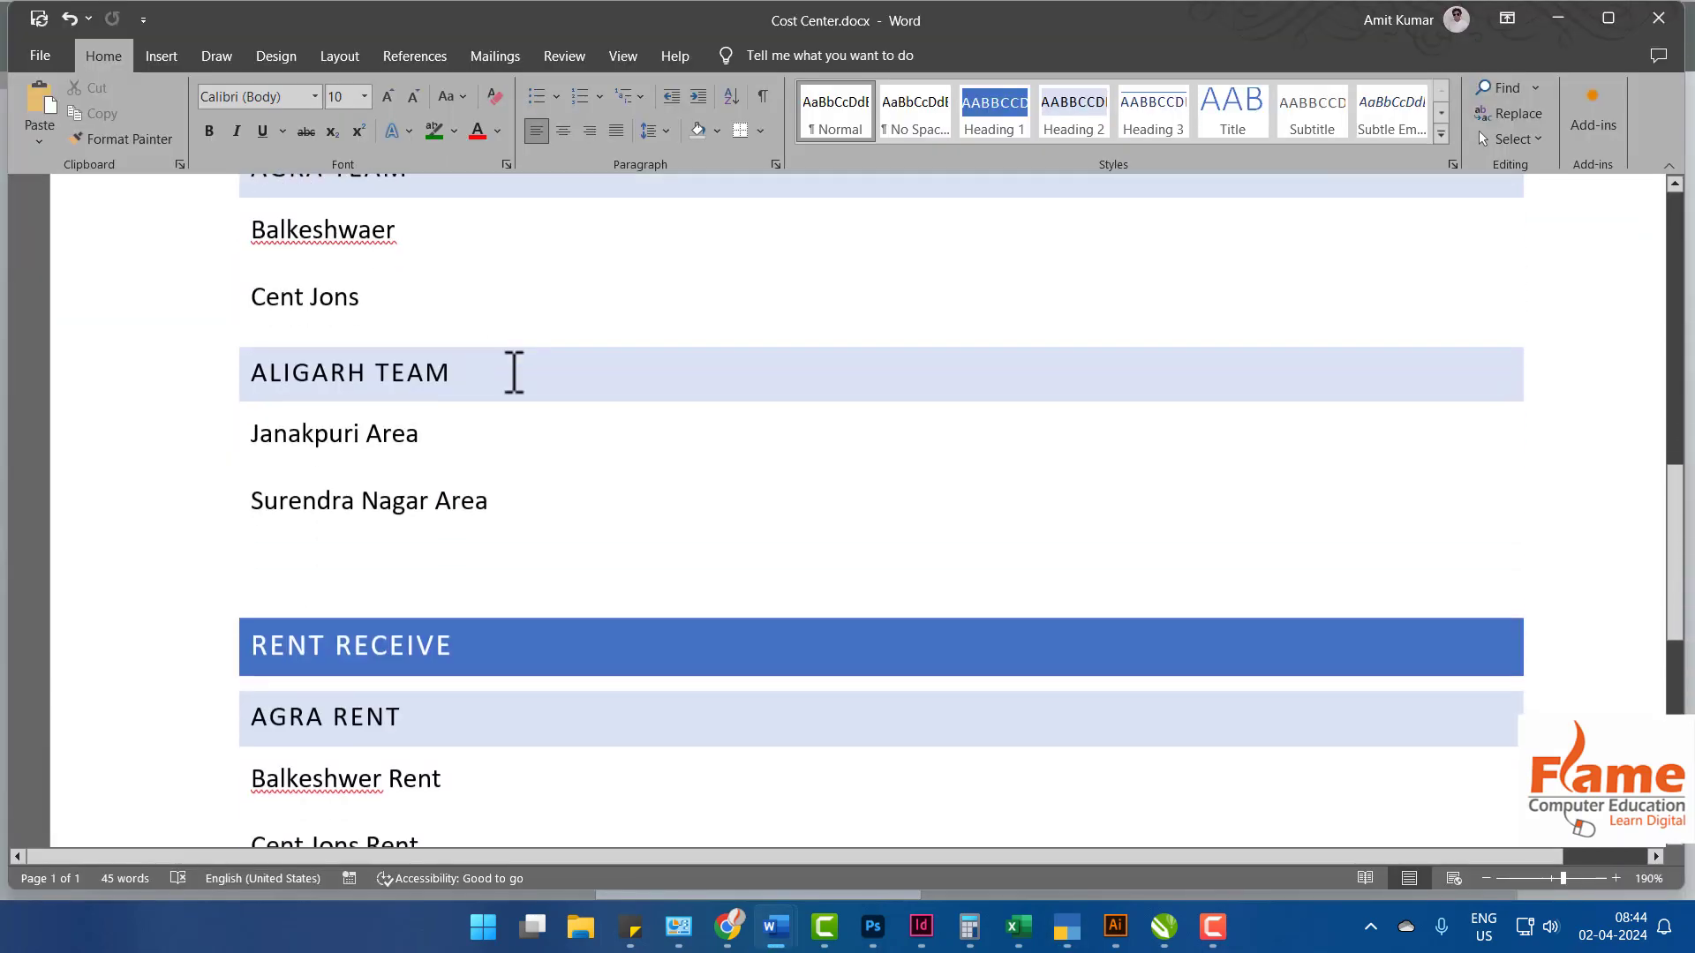
left_click(556, 519)
scroll(557, 518, "down", 2)
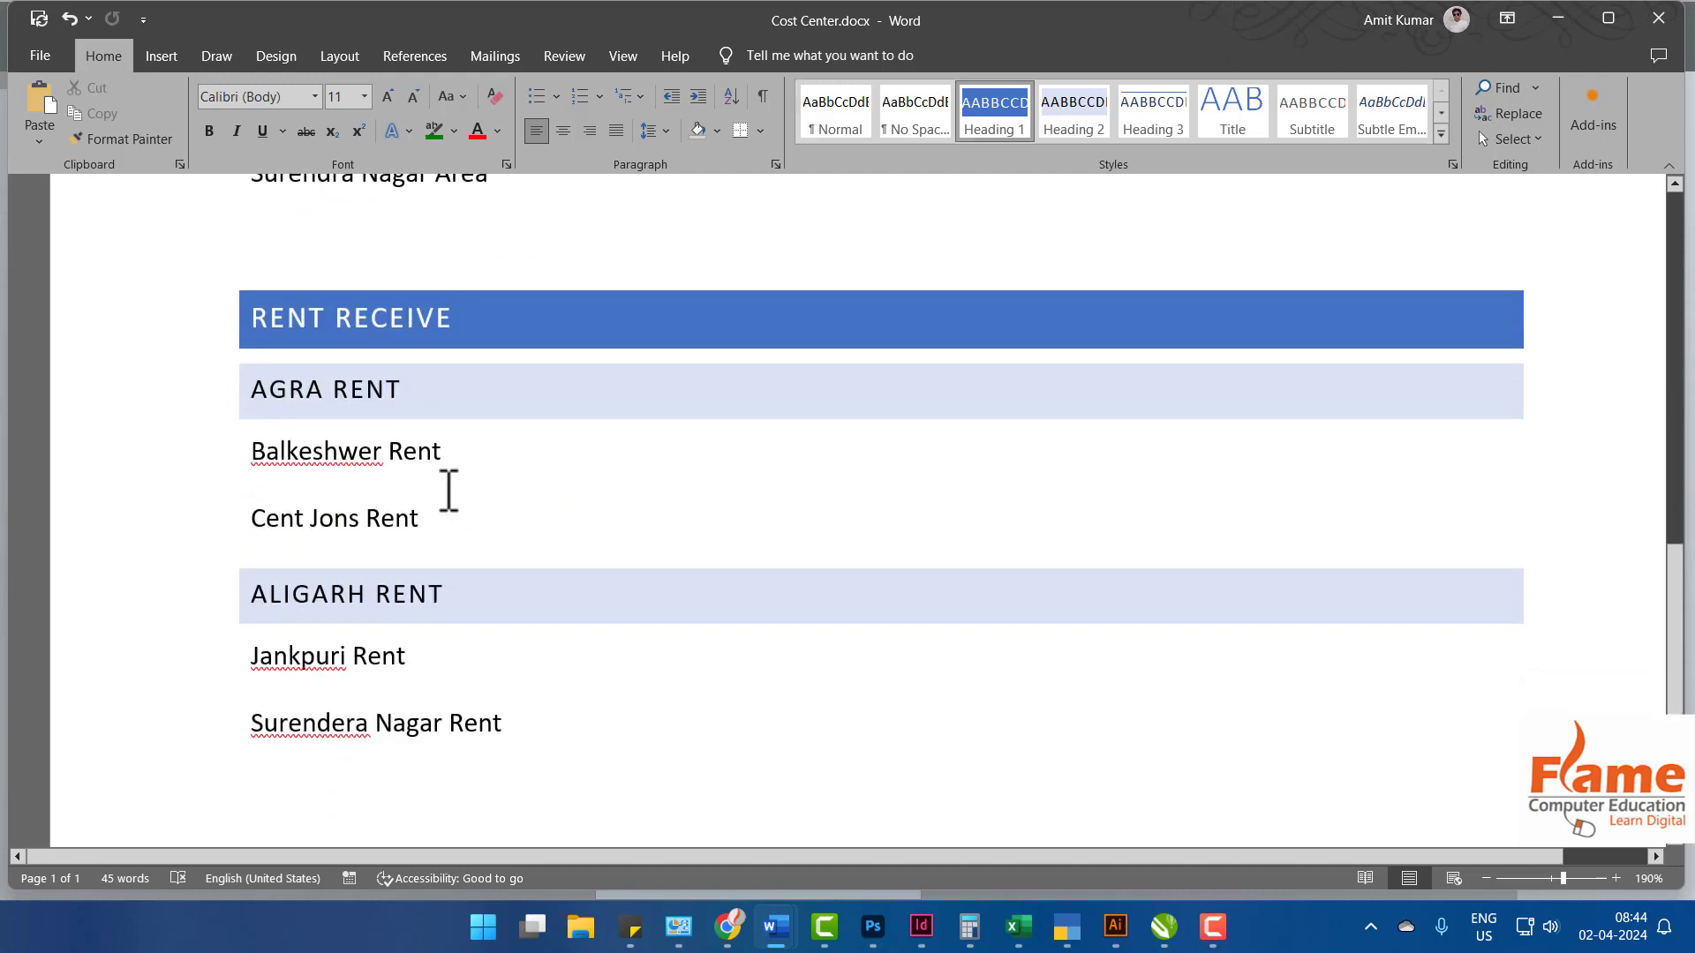
left_click(454, 461)
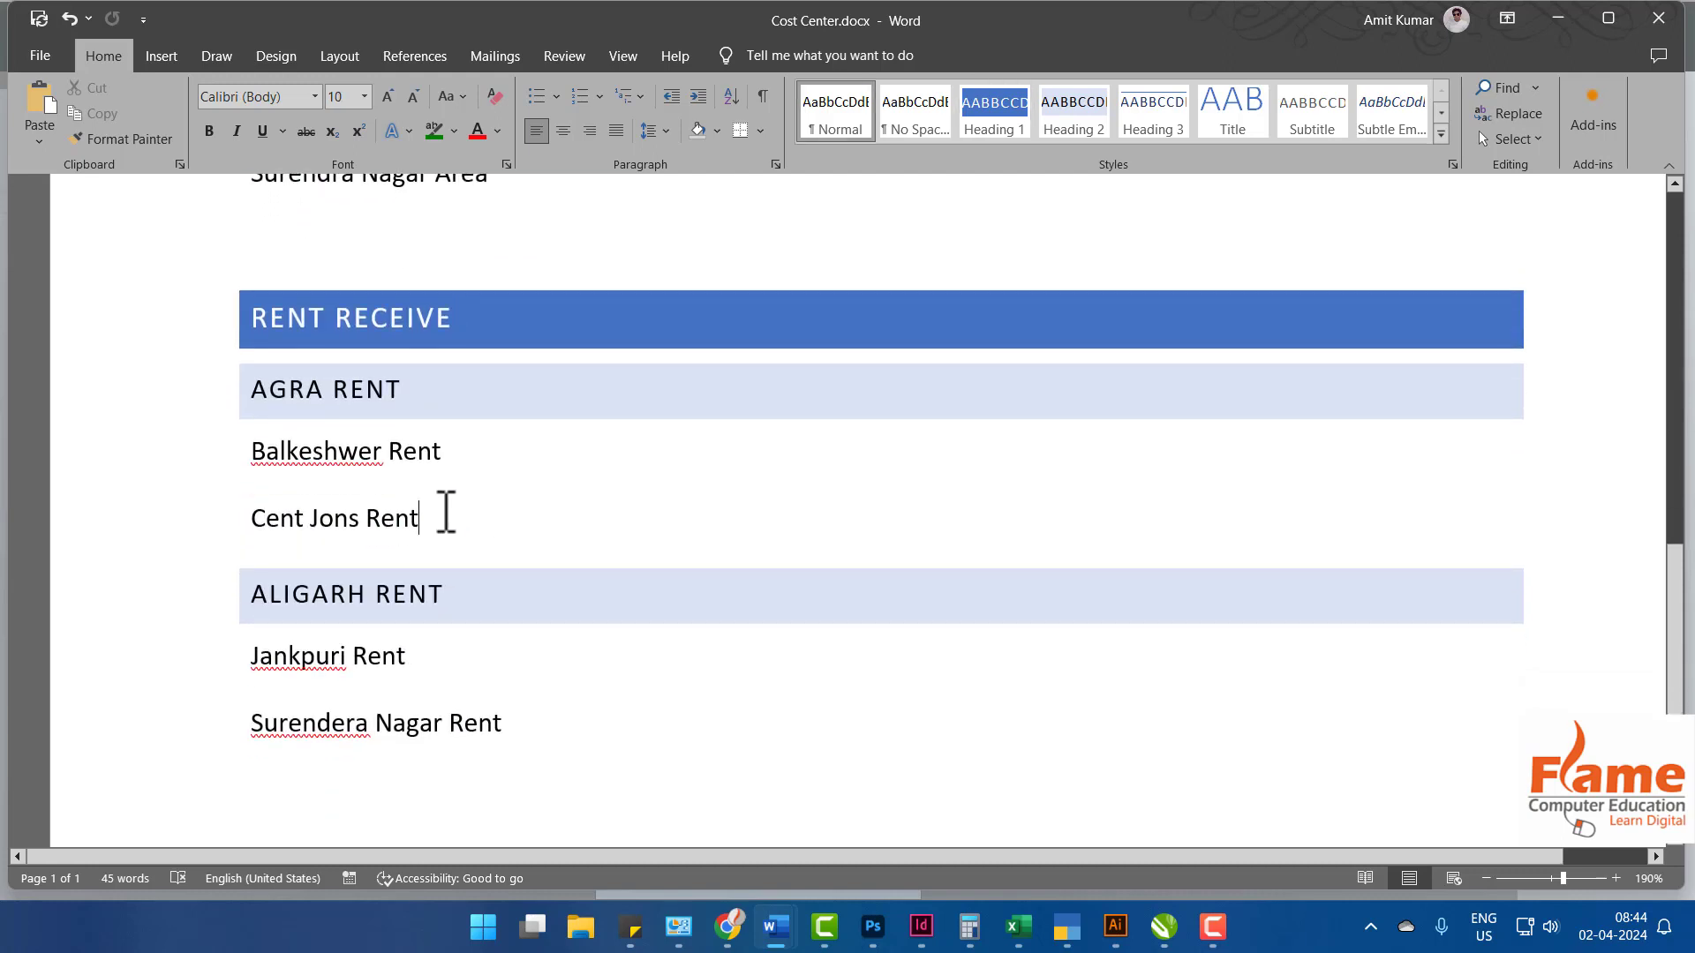
left_click(457, 675)
left_click(545, 732)
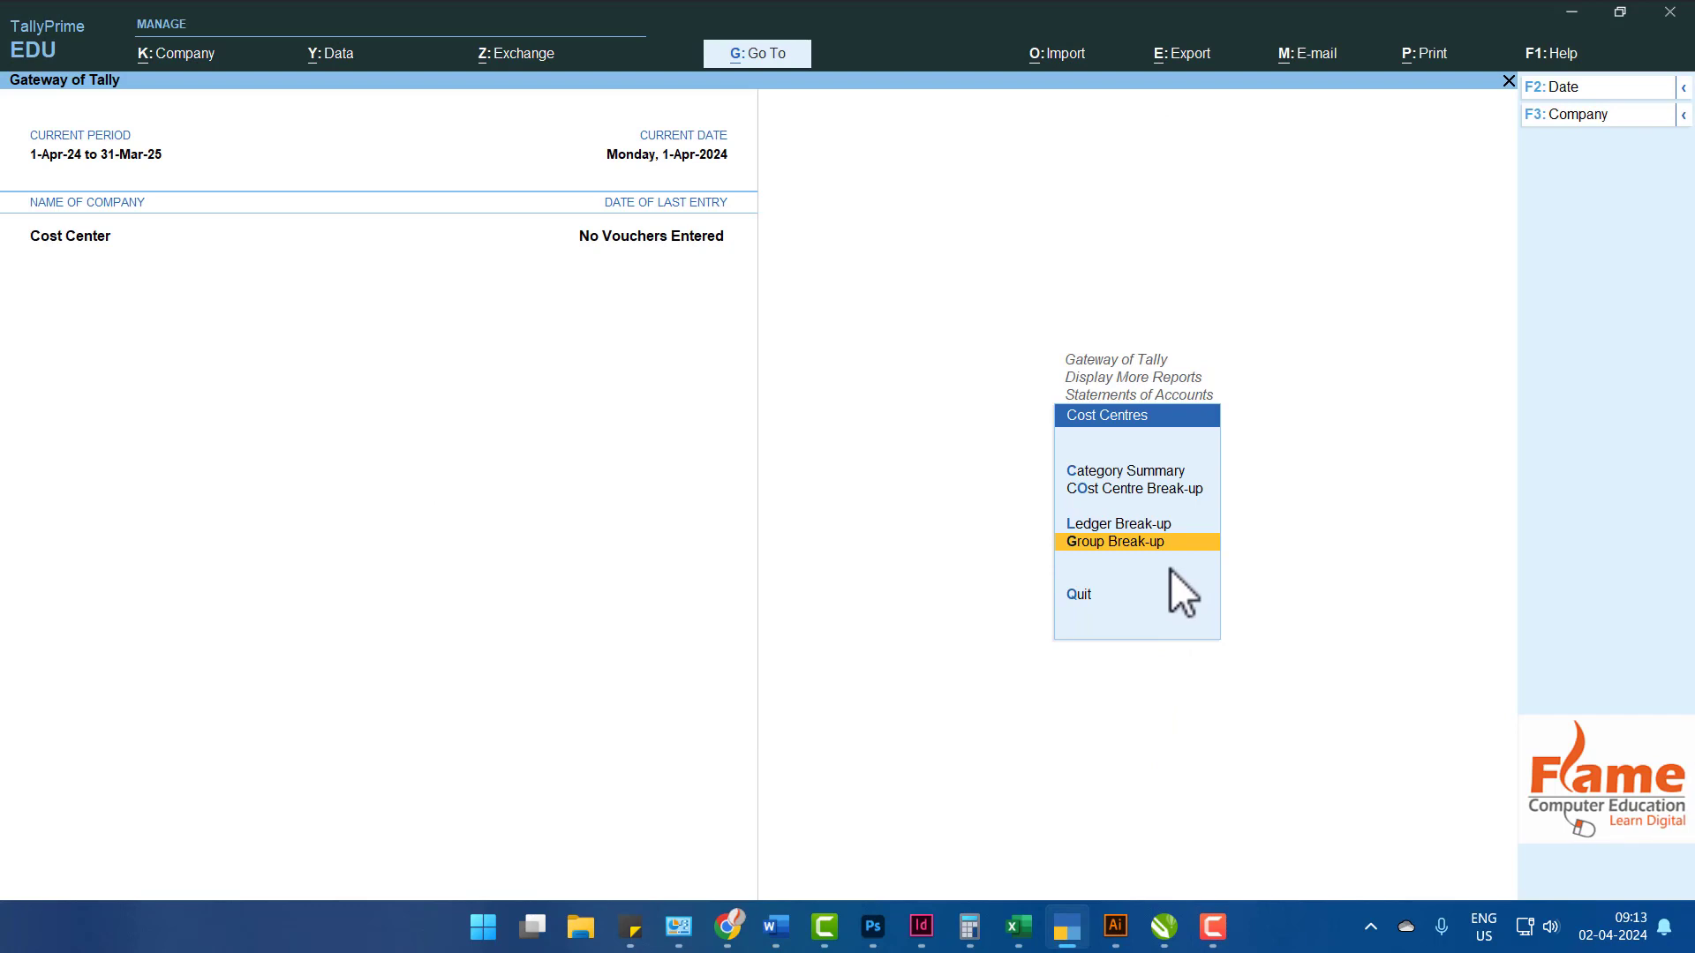
Open the Group Break-up report's group selection and move to Indirect Expenses in the list.
key("Return")
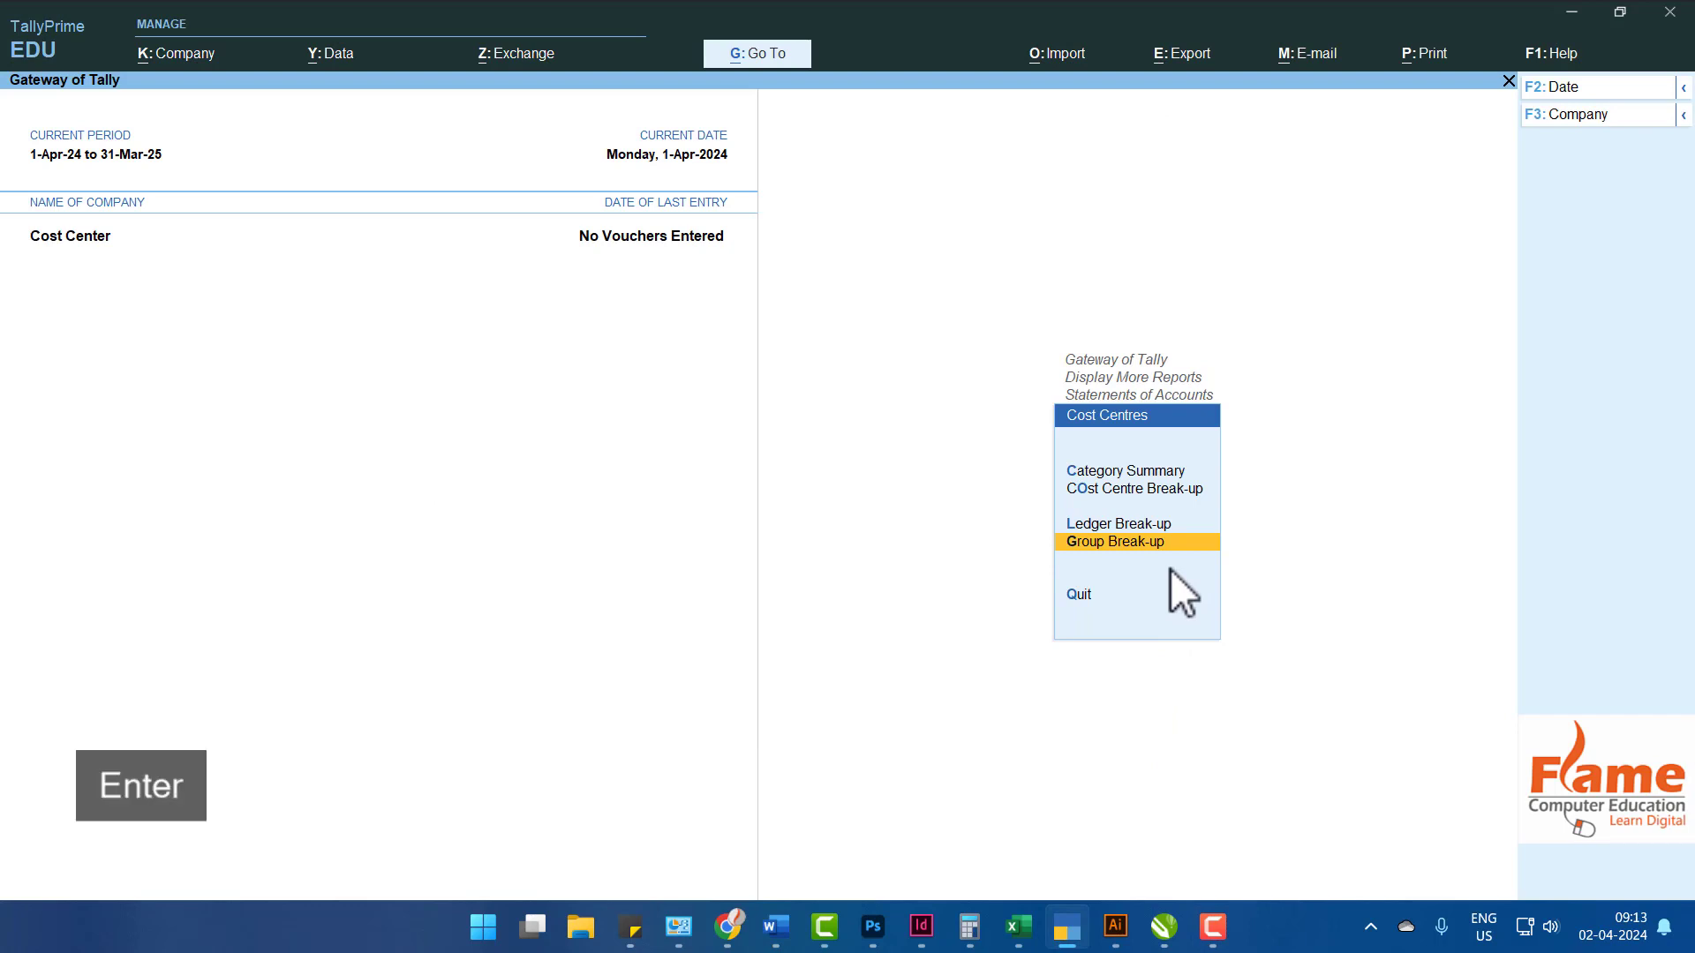
key("Down")
key("Down")
key("Down")
key("Down")
key("Down")
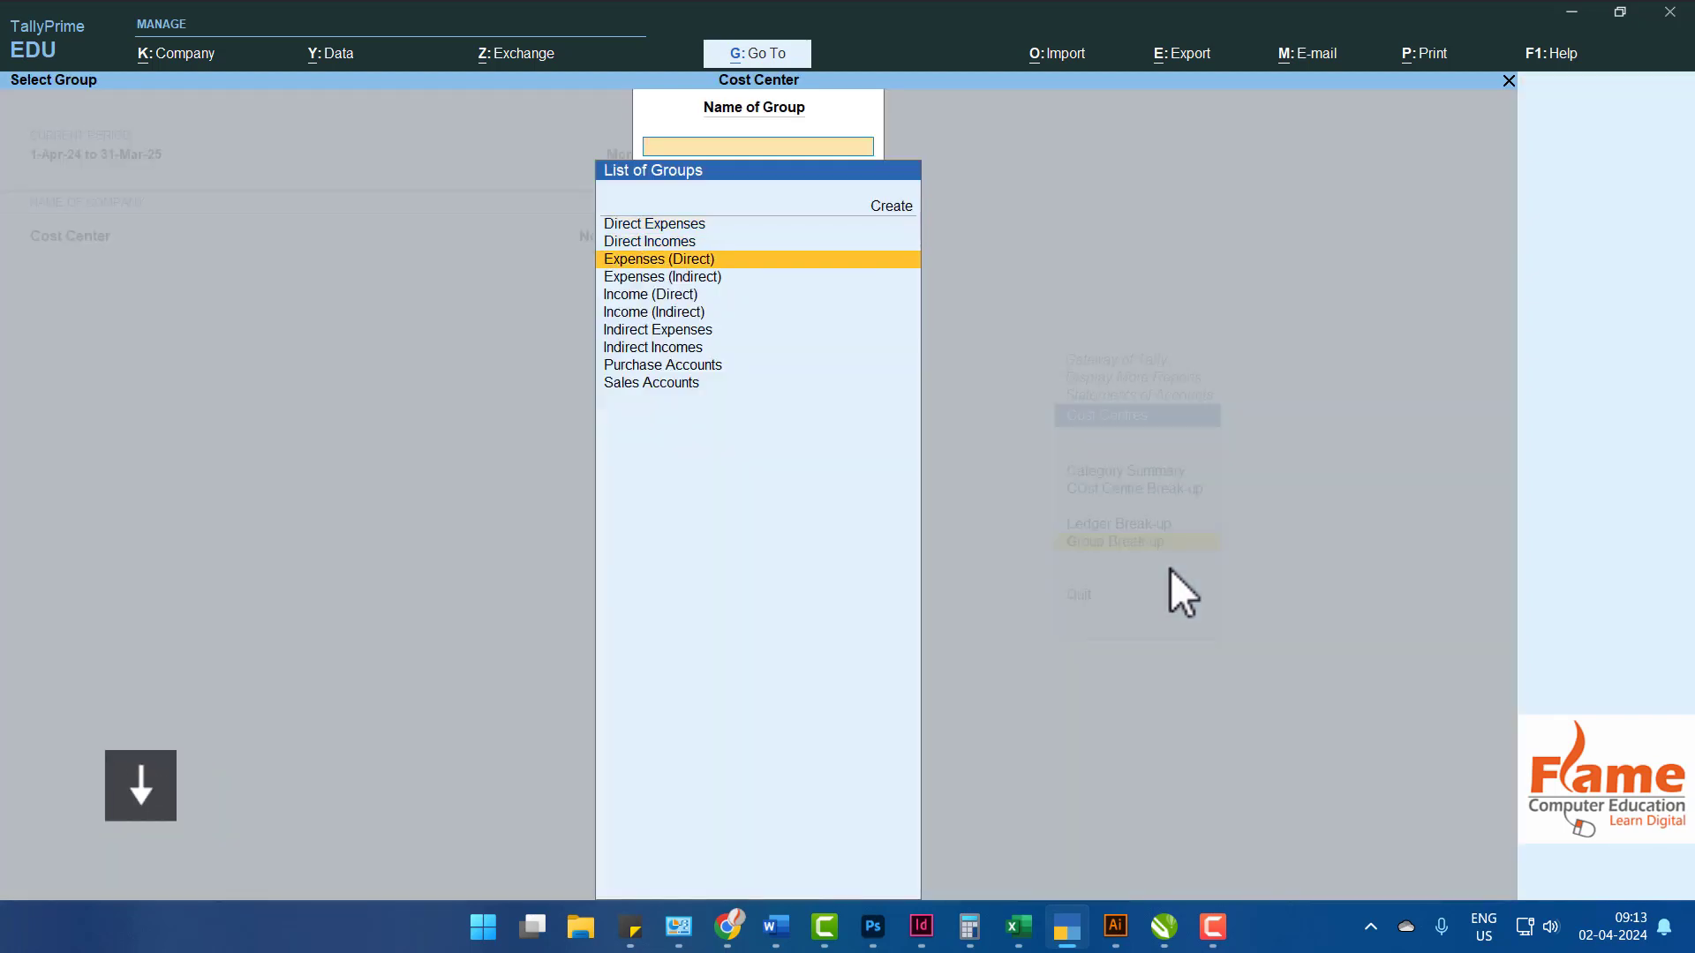
key("Down")
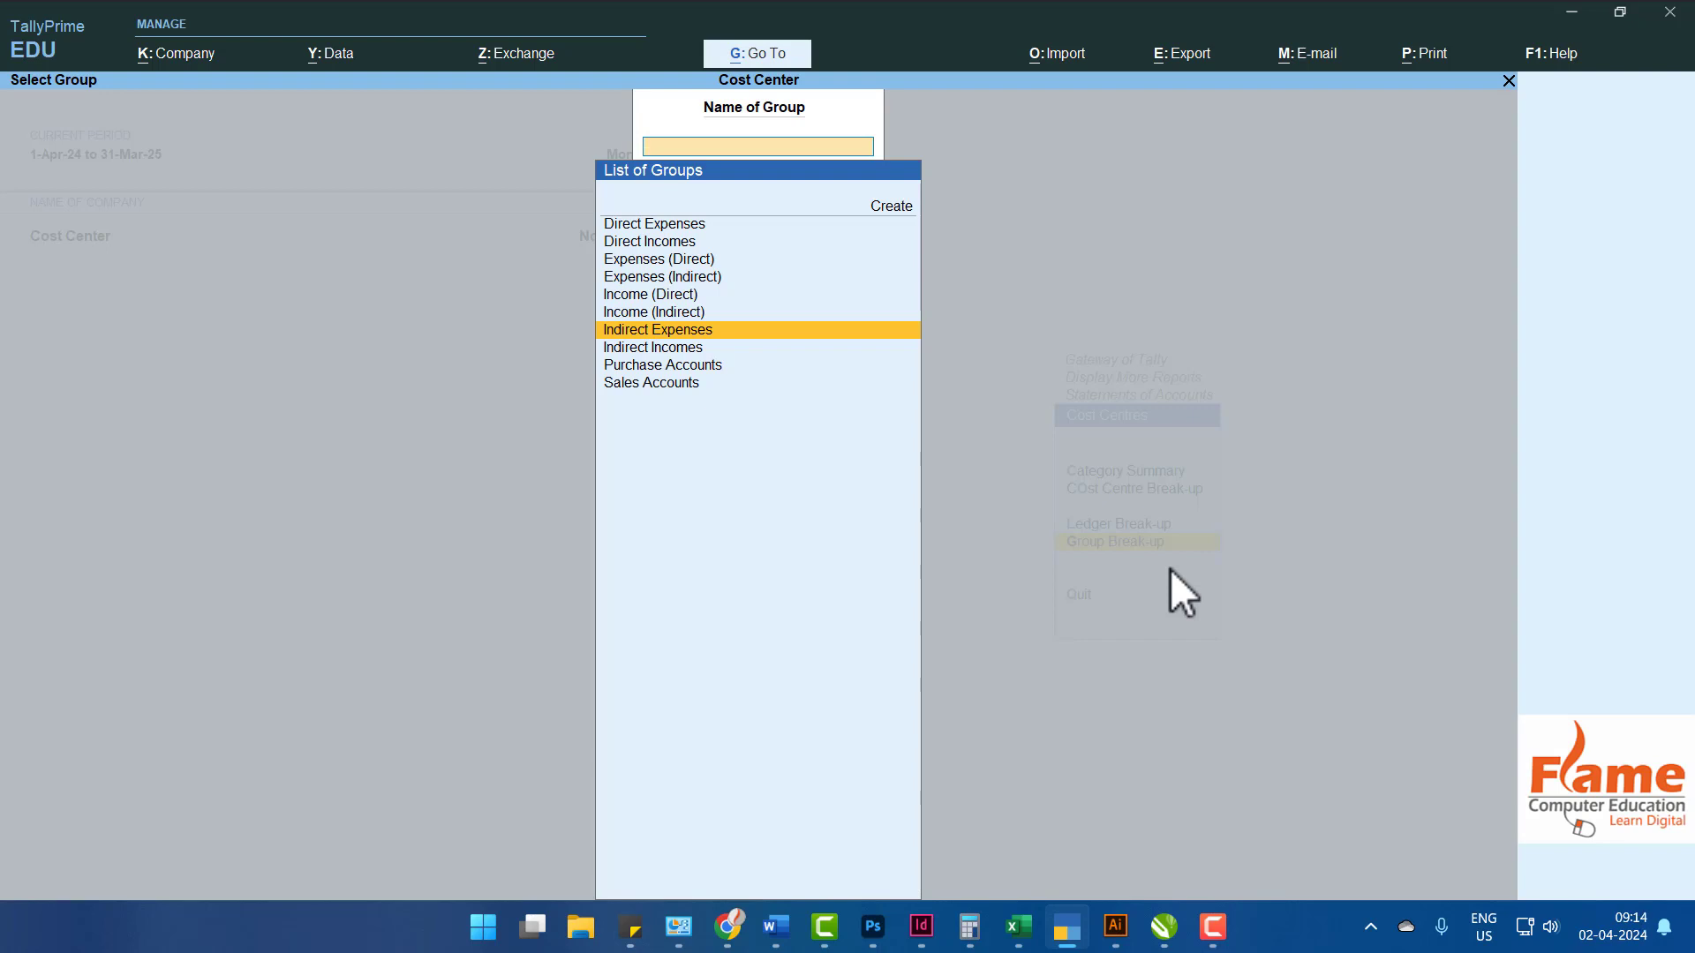
Leave the group selection, go back to the Gateway of Tally and decline quitting the program.
key("Escape")
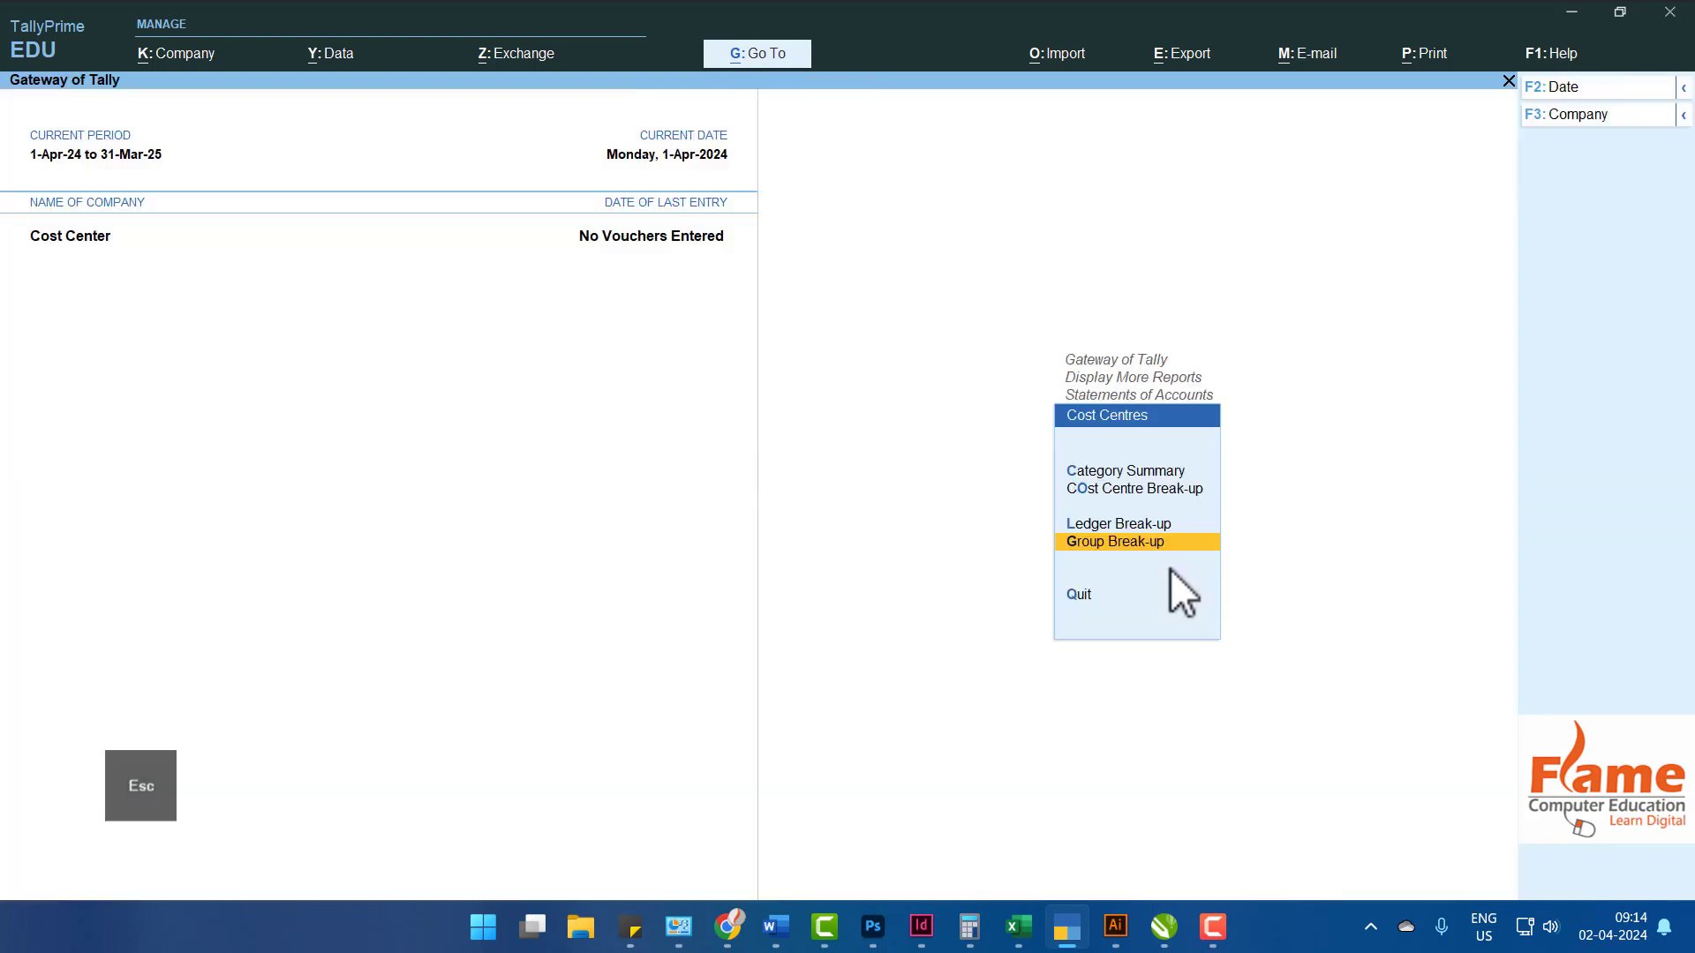
key("Escape")
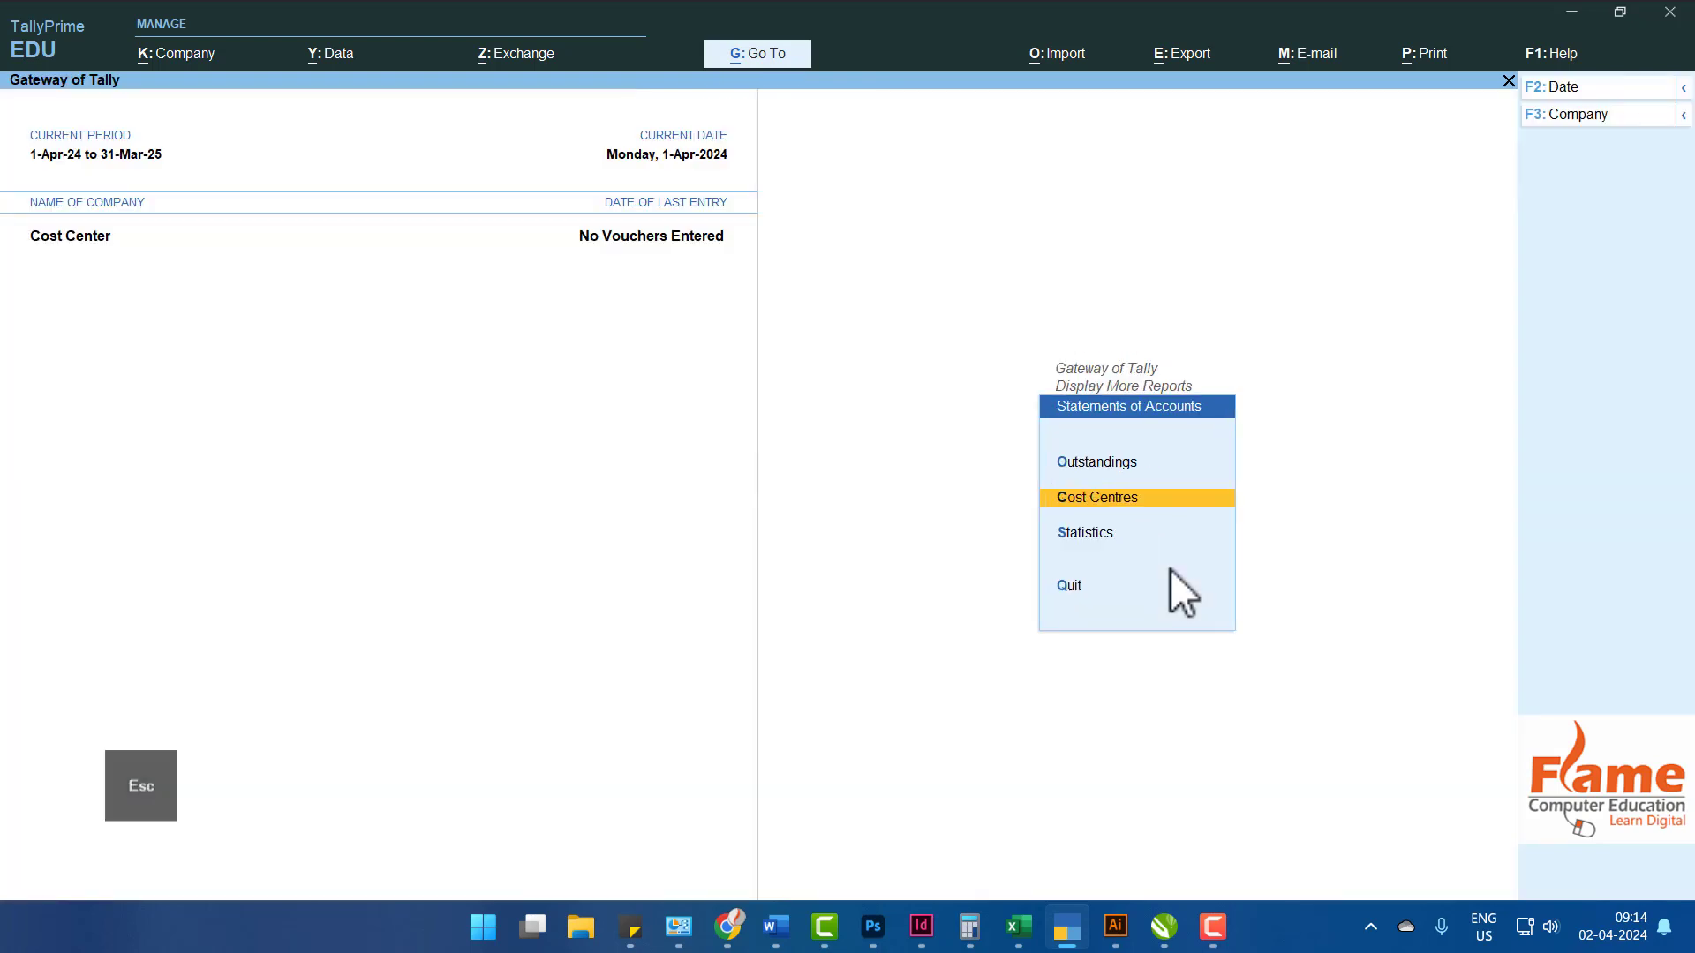
key("Escape")
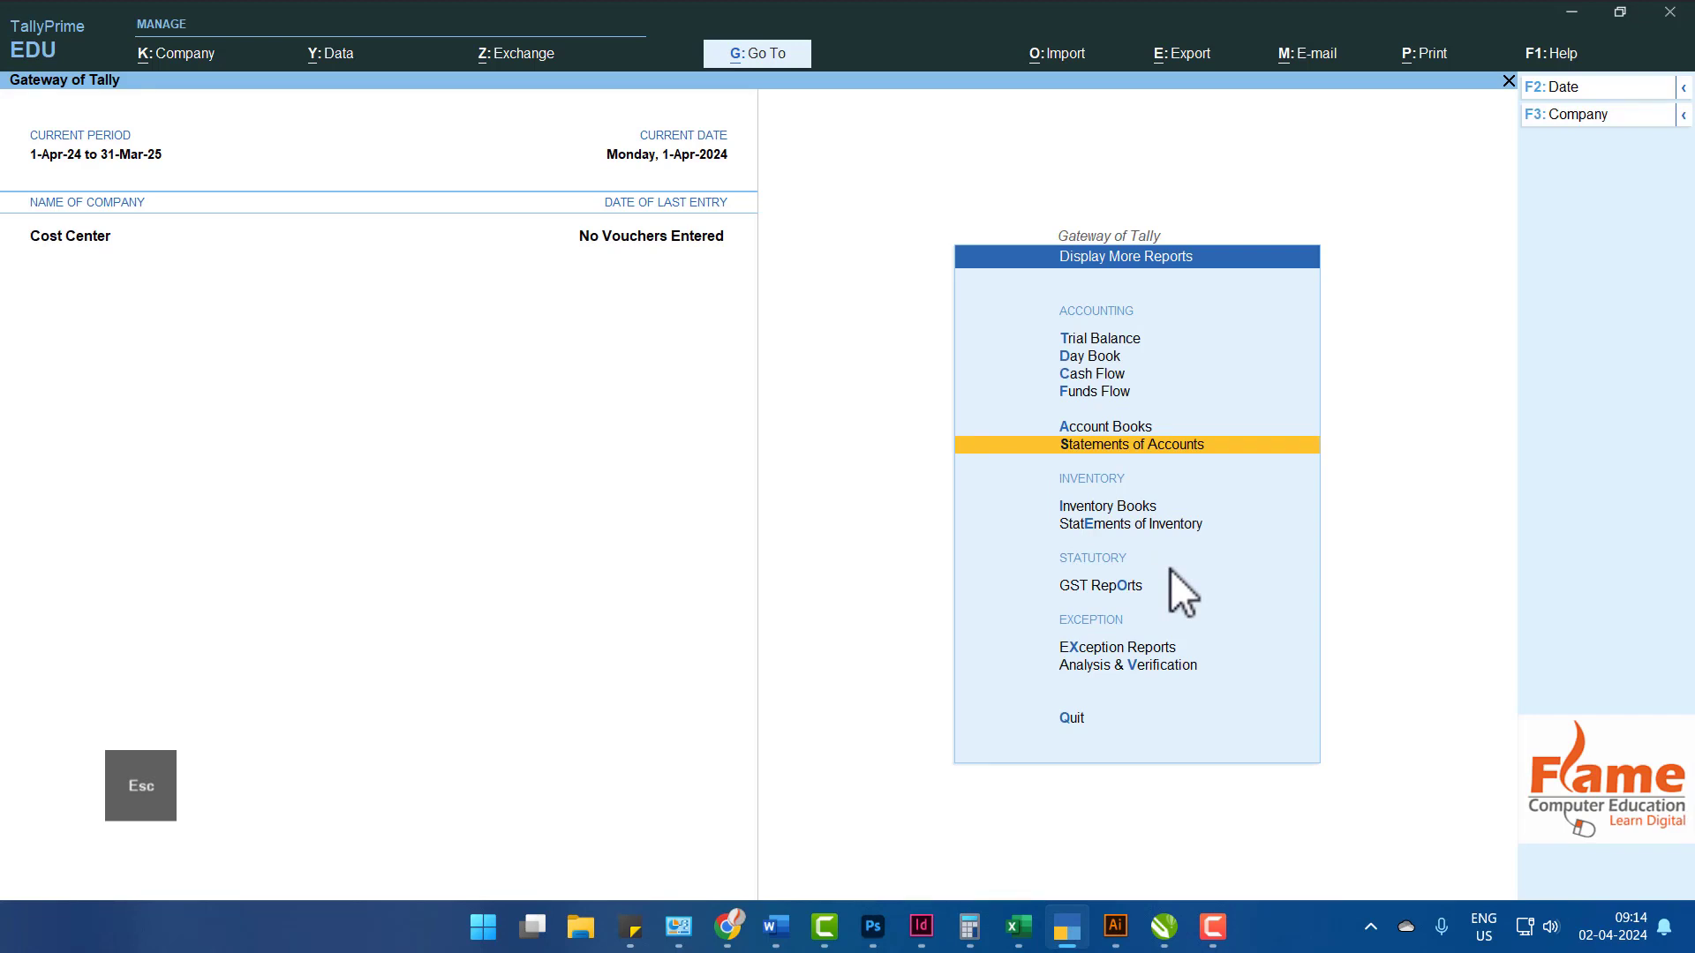
key("Escape")
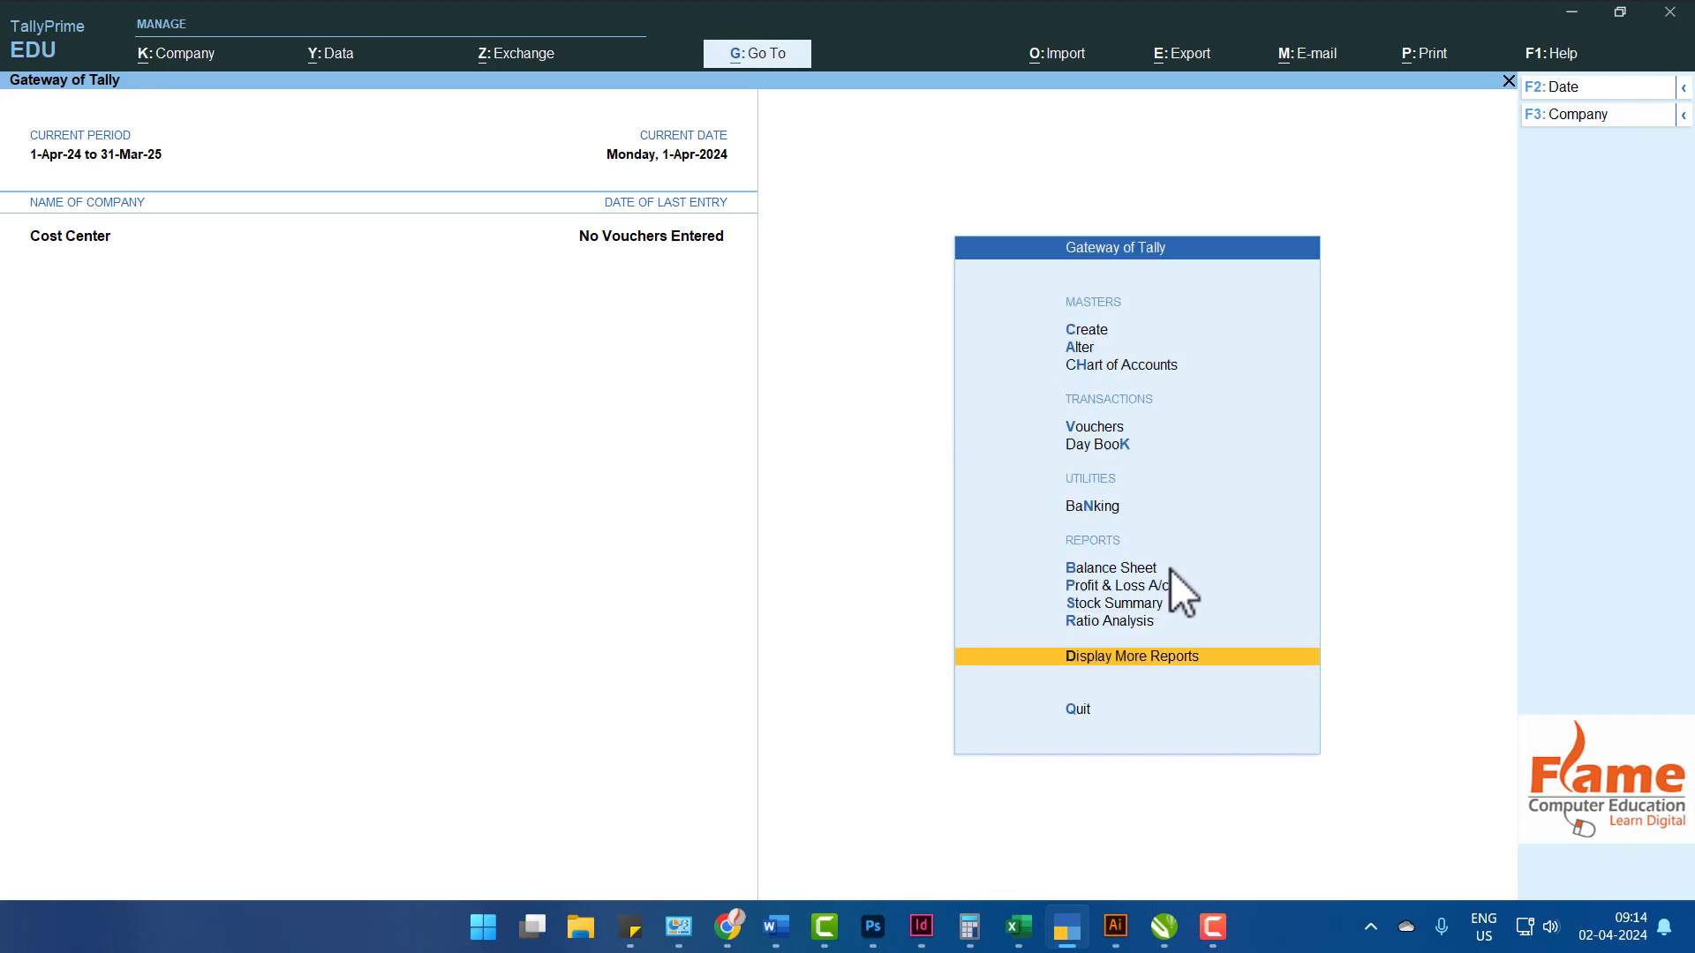
key("Escape")
key("n")
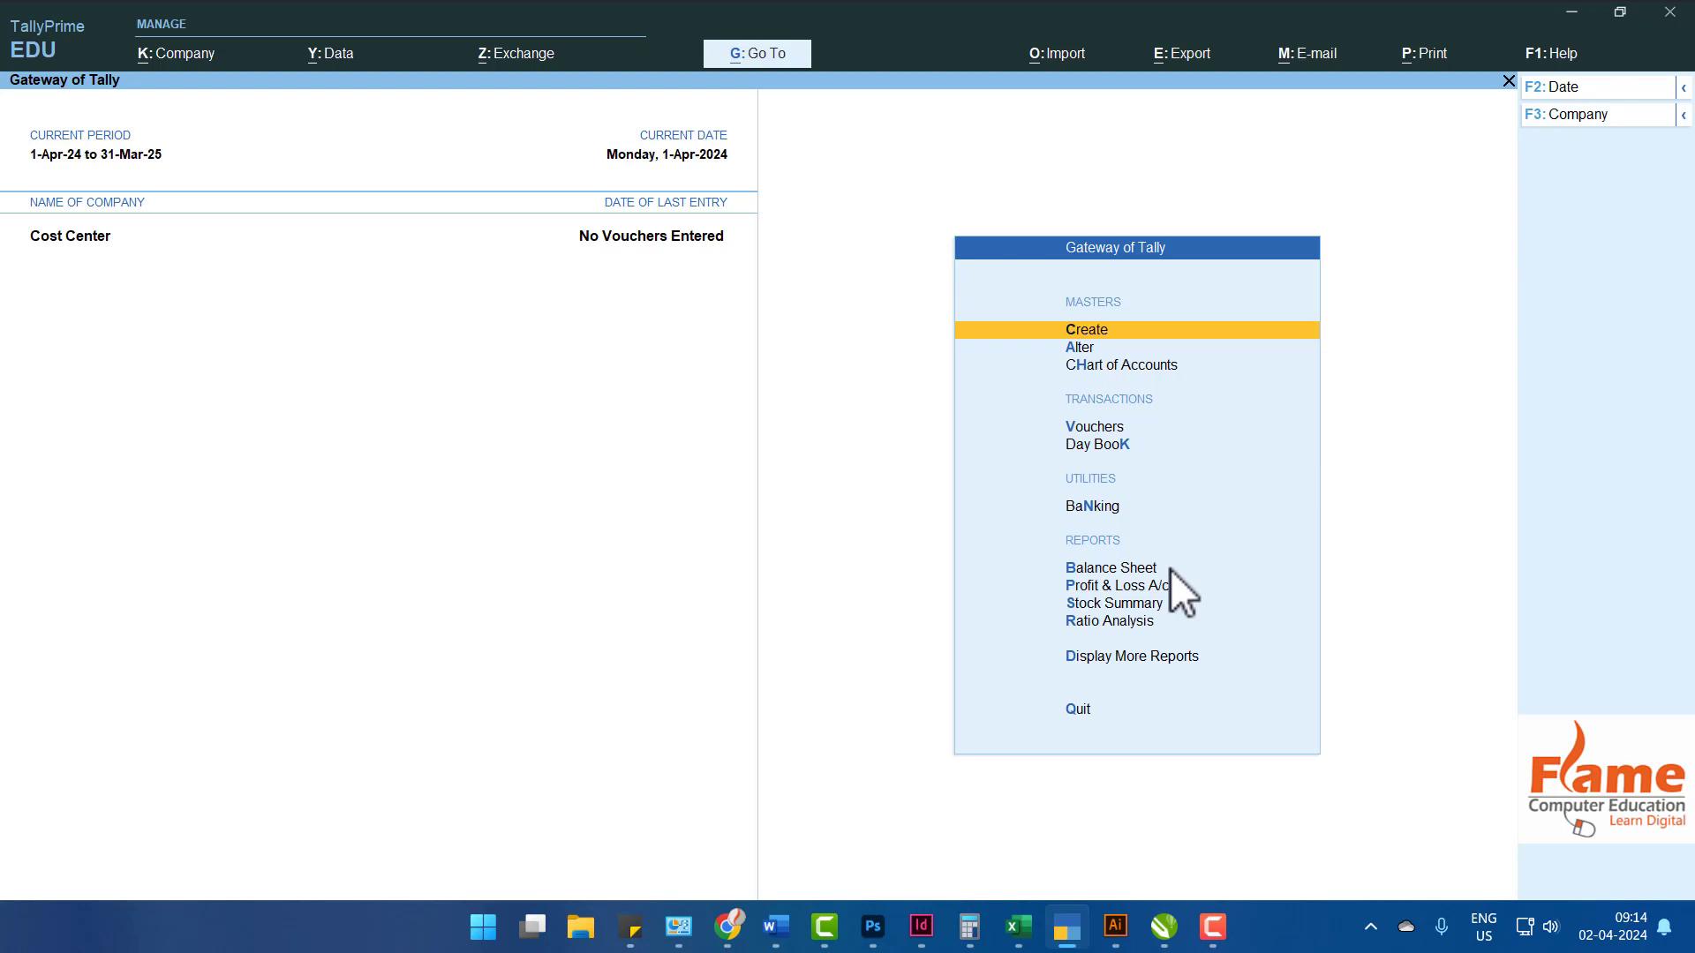
Open master alteration and expand the list of masters to show more master types.
key("Down")
key("Return")
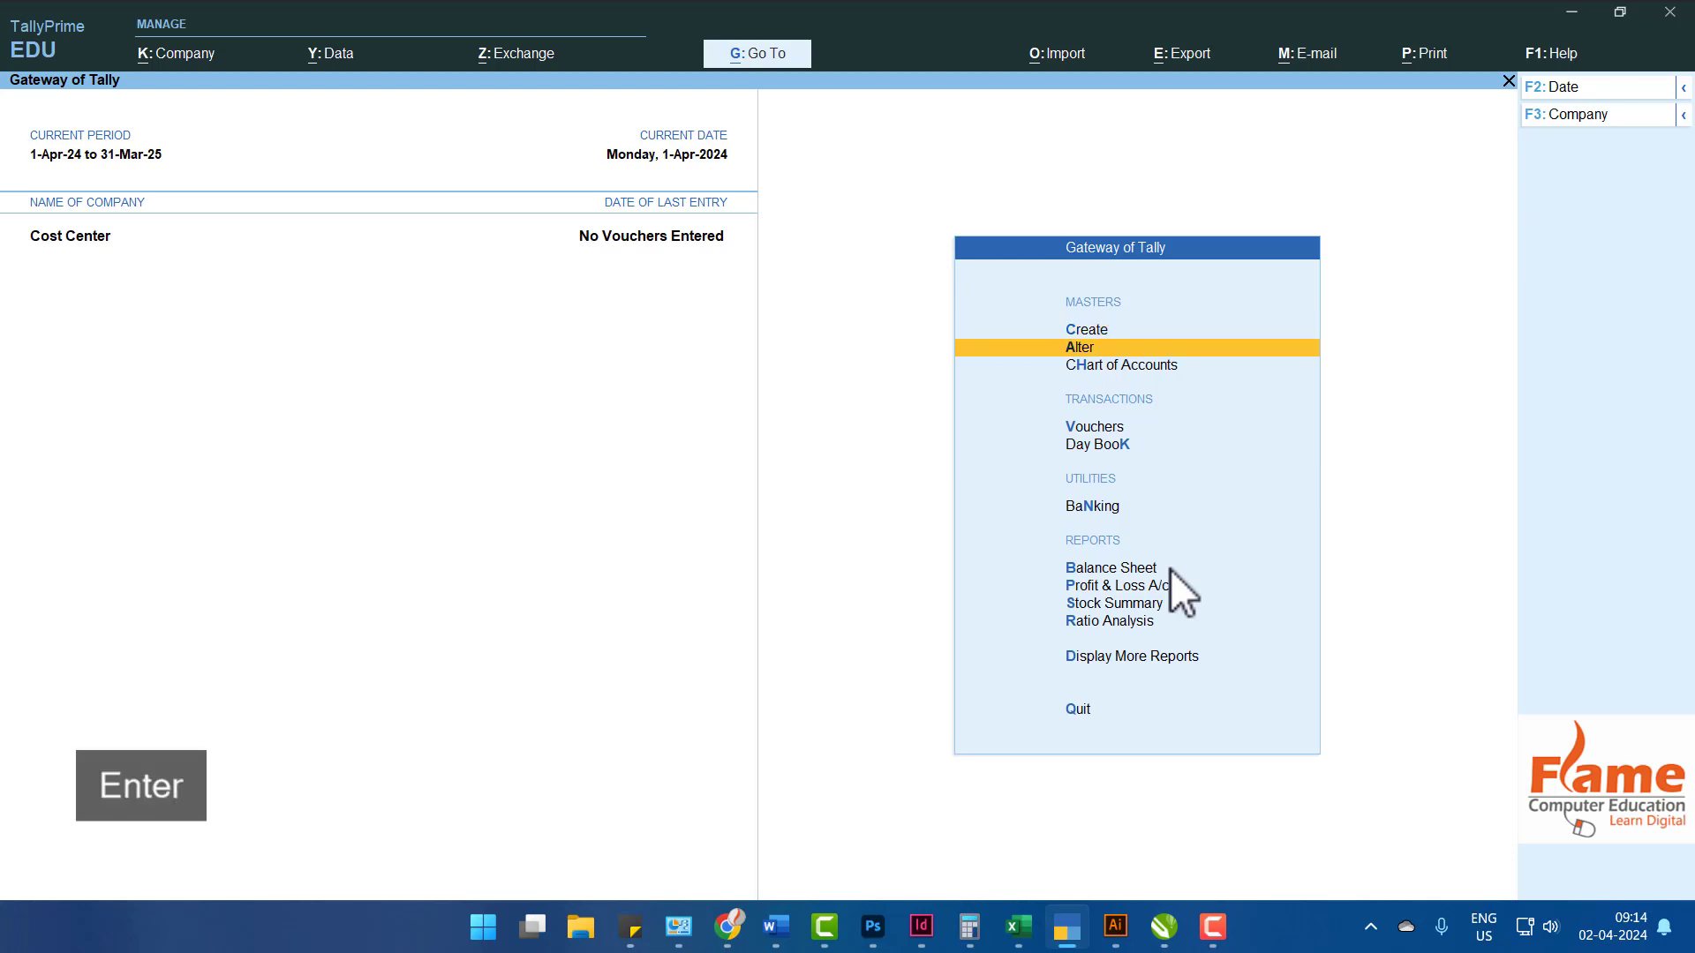
key("Down")
key("Down")
key("Down")
key("Down")
key("Up")
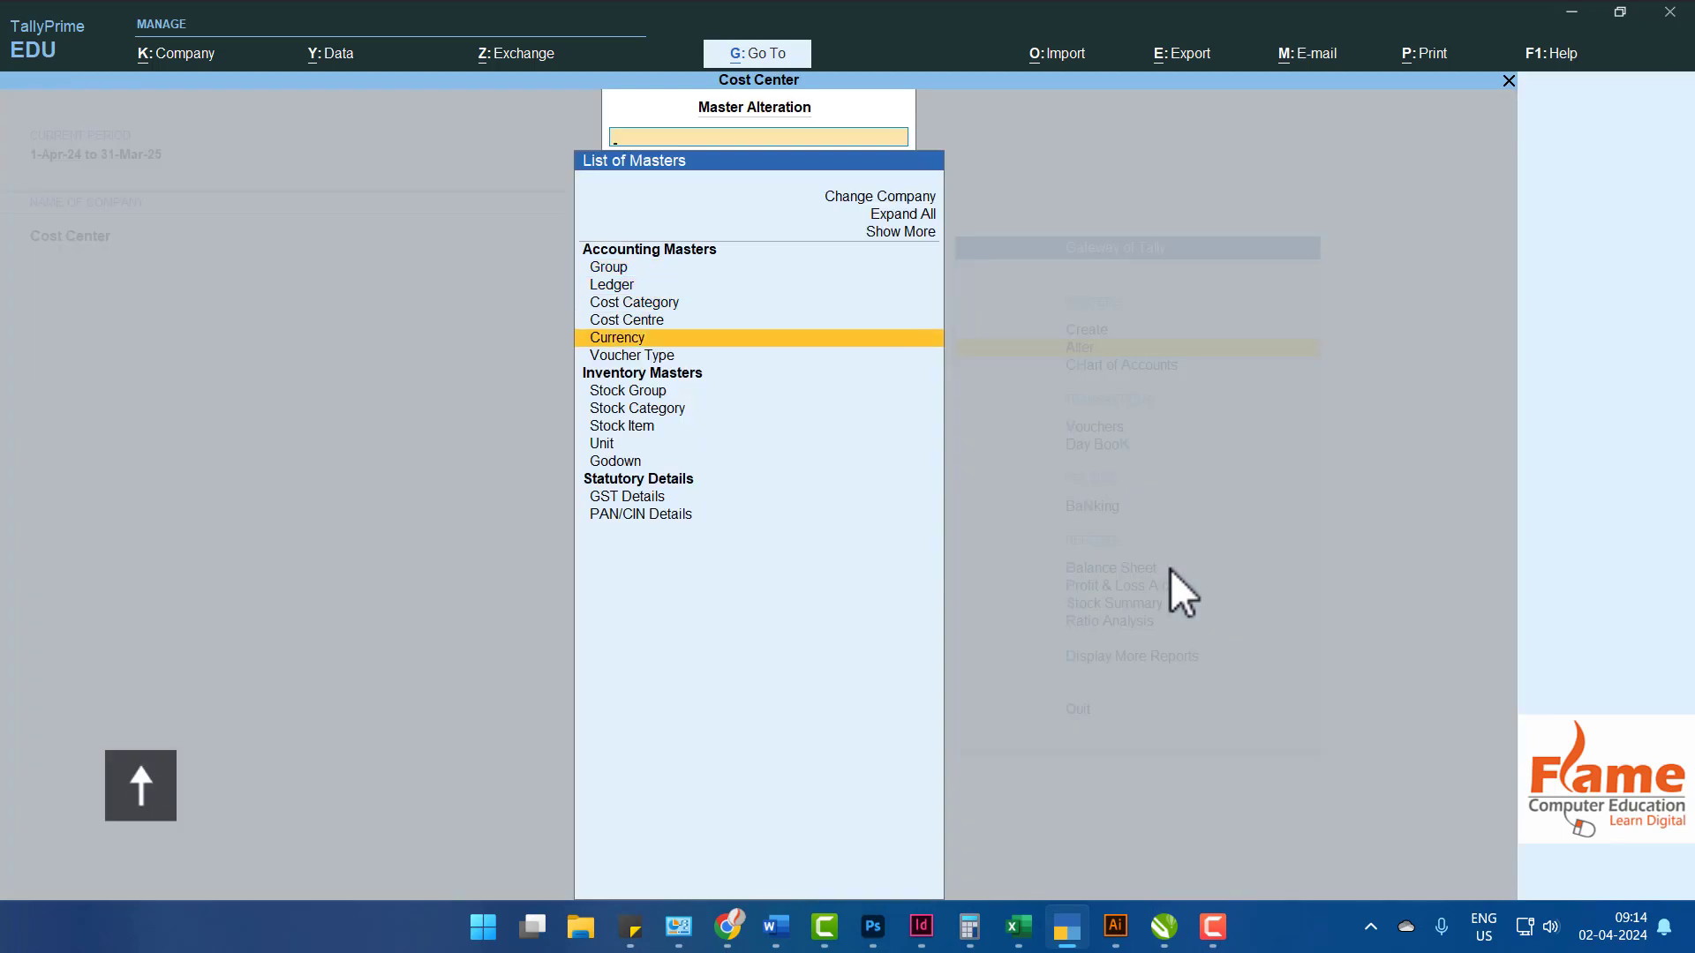
key("Up")
key("Up")
key("Up")
key("Up")
key("Return")
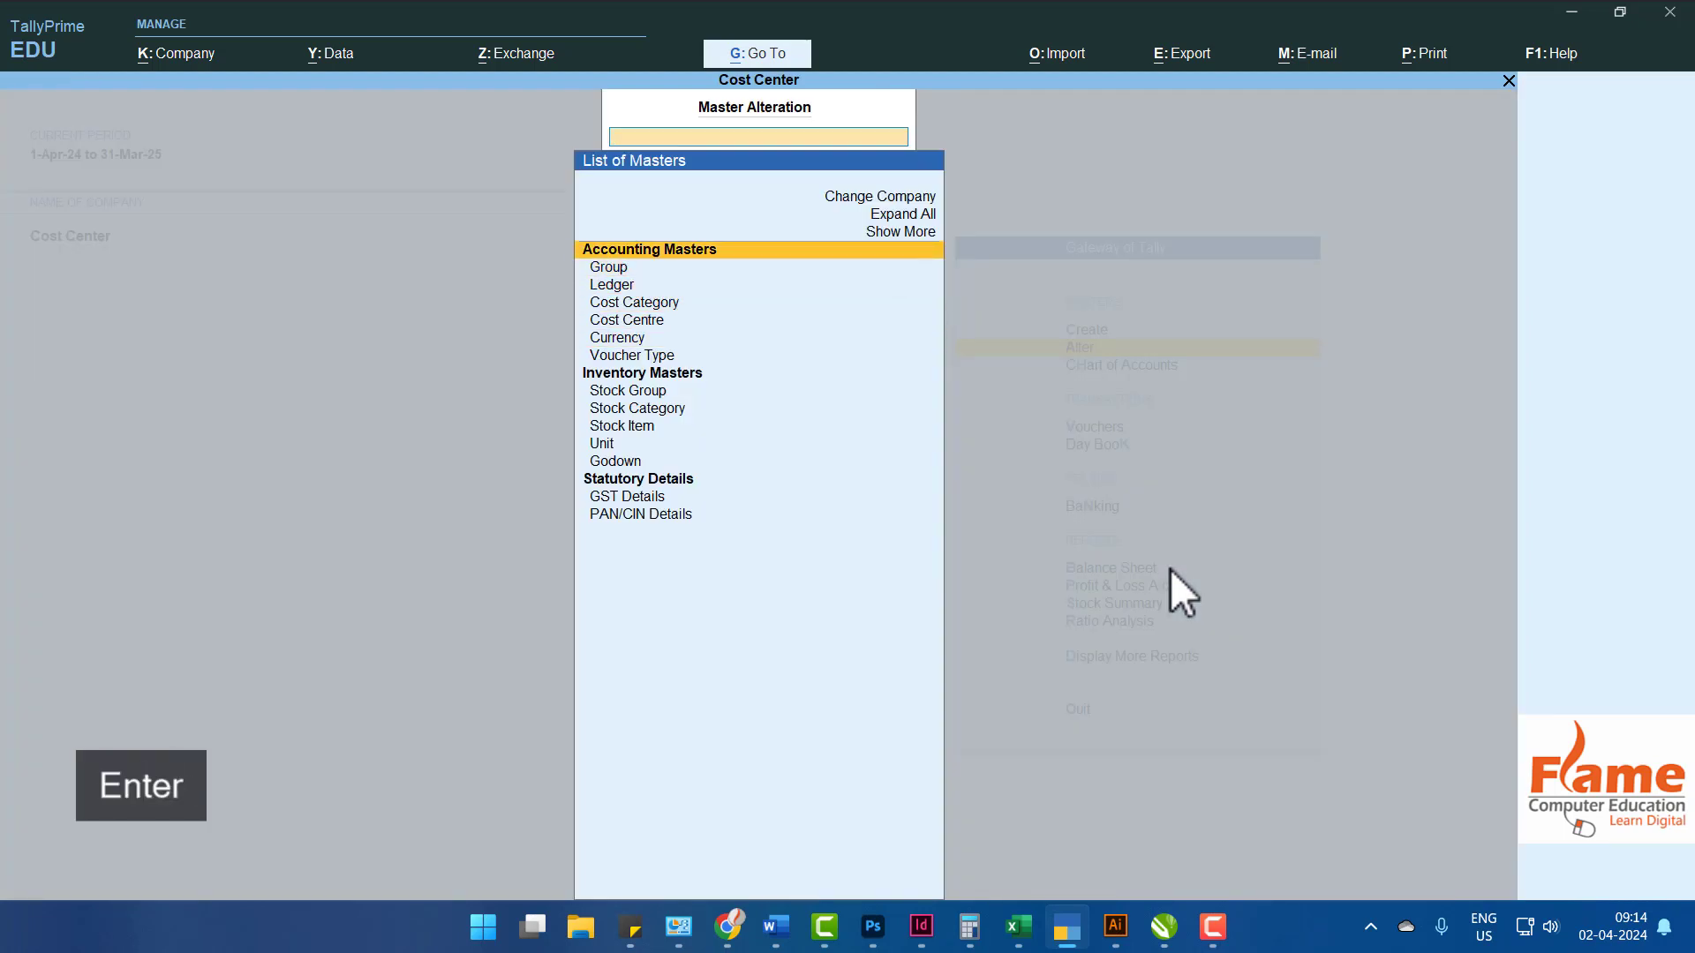
Open the Cost Centre Class master for alteration.
key("Down")
key("Down")
key("Down")
key("Down")
key("Down")
key("Down")
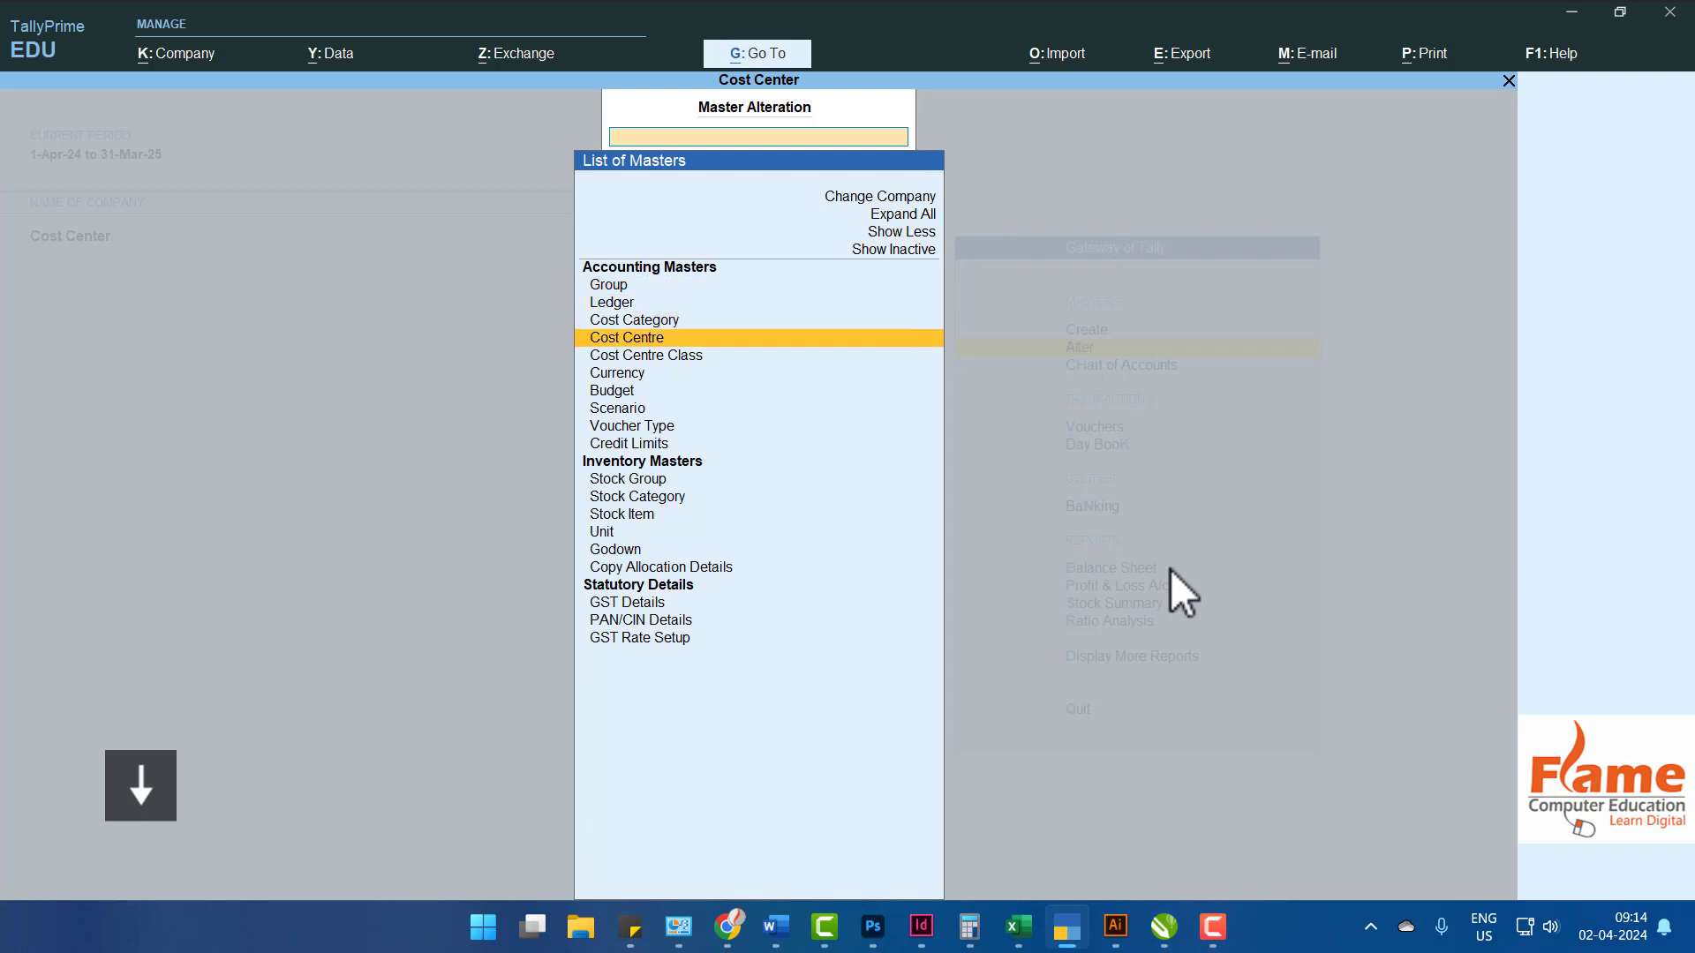
key("Return")
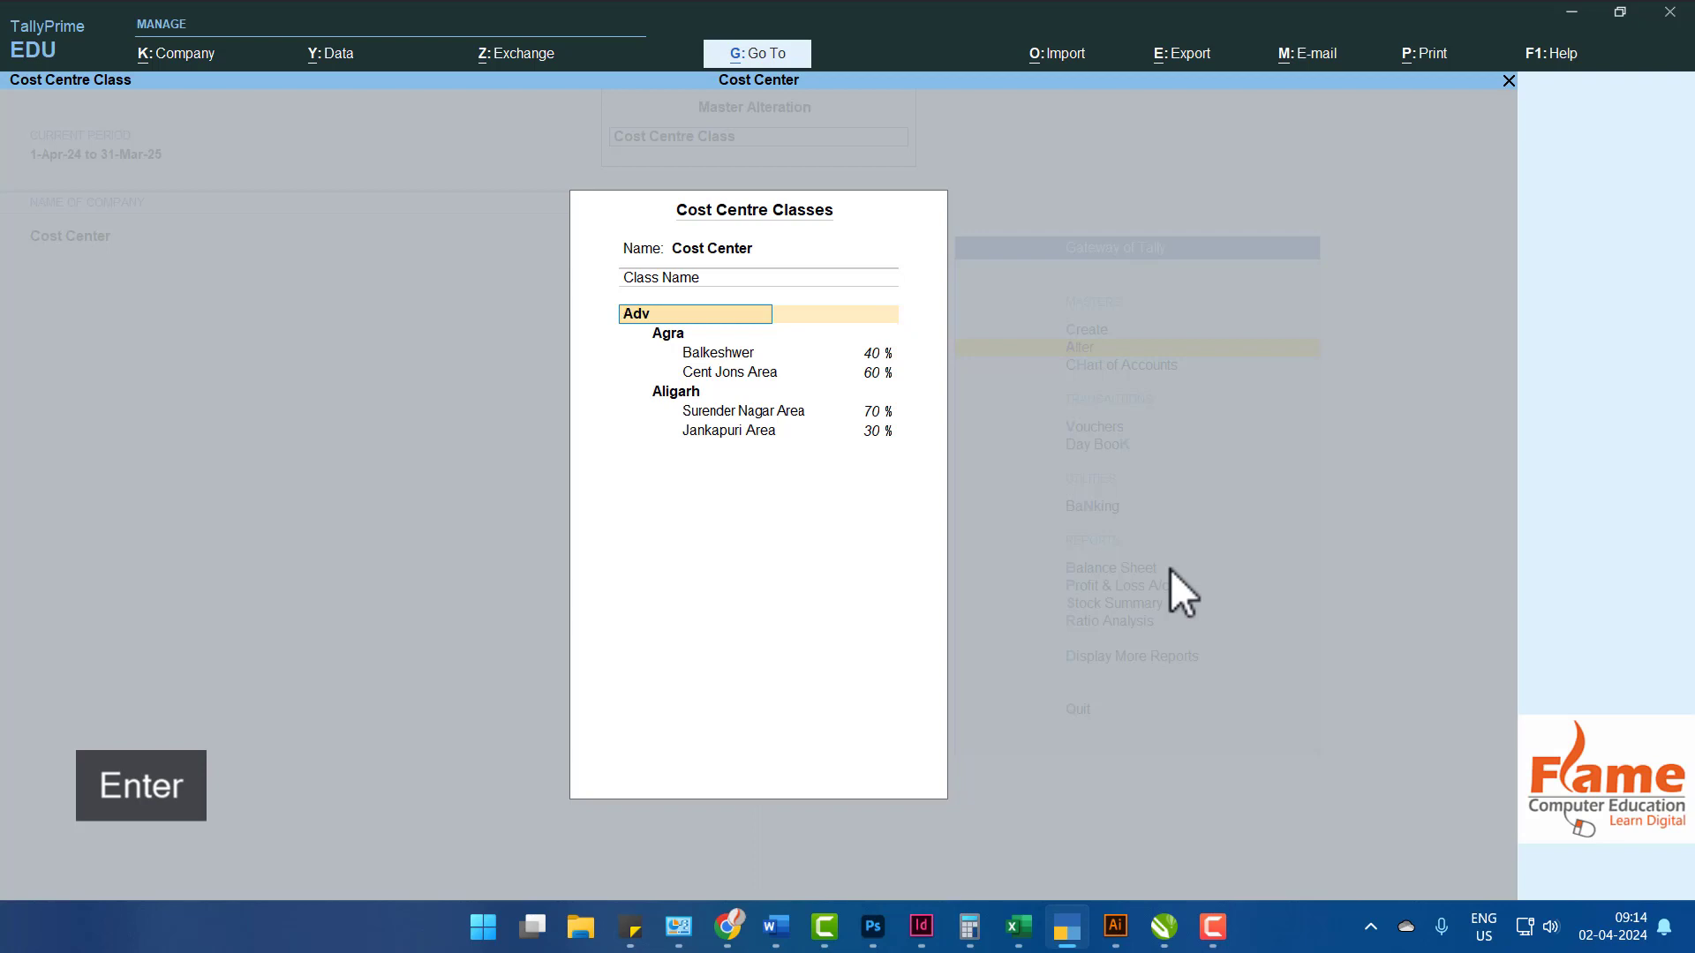
Confirm the Adv class with category Agra allocated 40% to Balkeshwer and 60% to Cent Jons Area.
type("Adv")
key("Return")
key("Down")
key("Up")
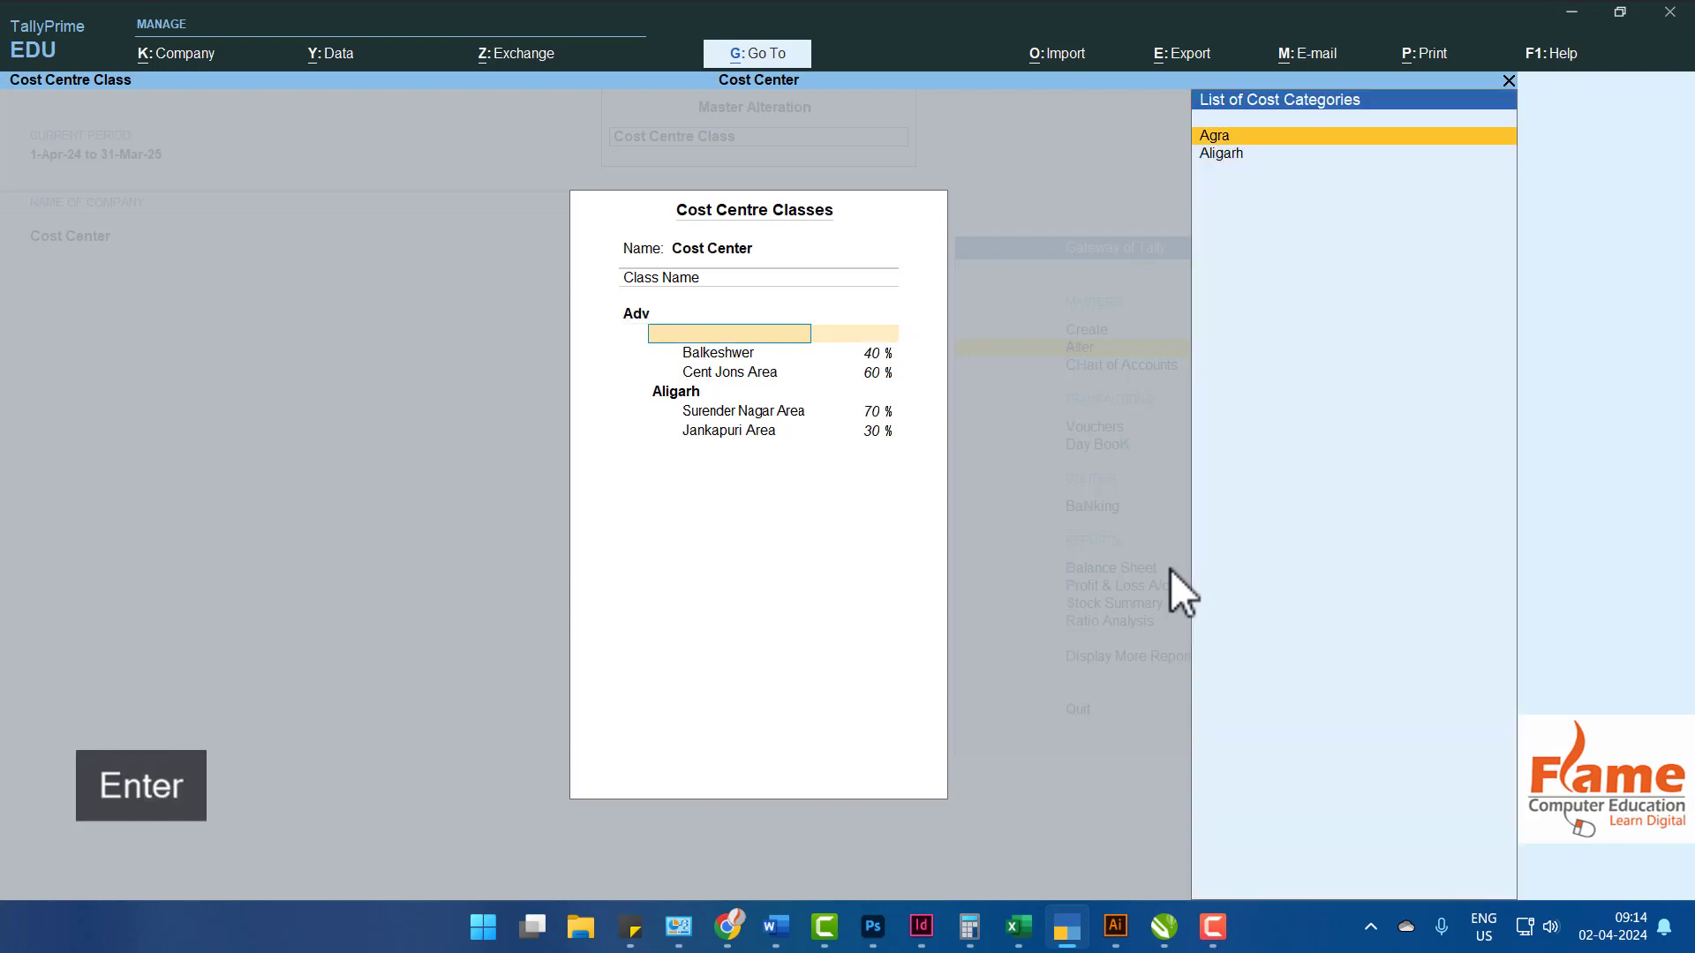
key("Return")
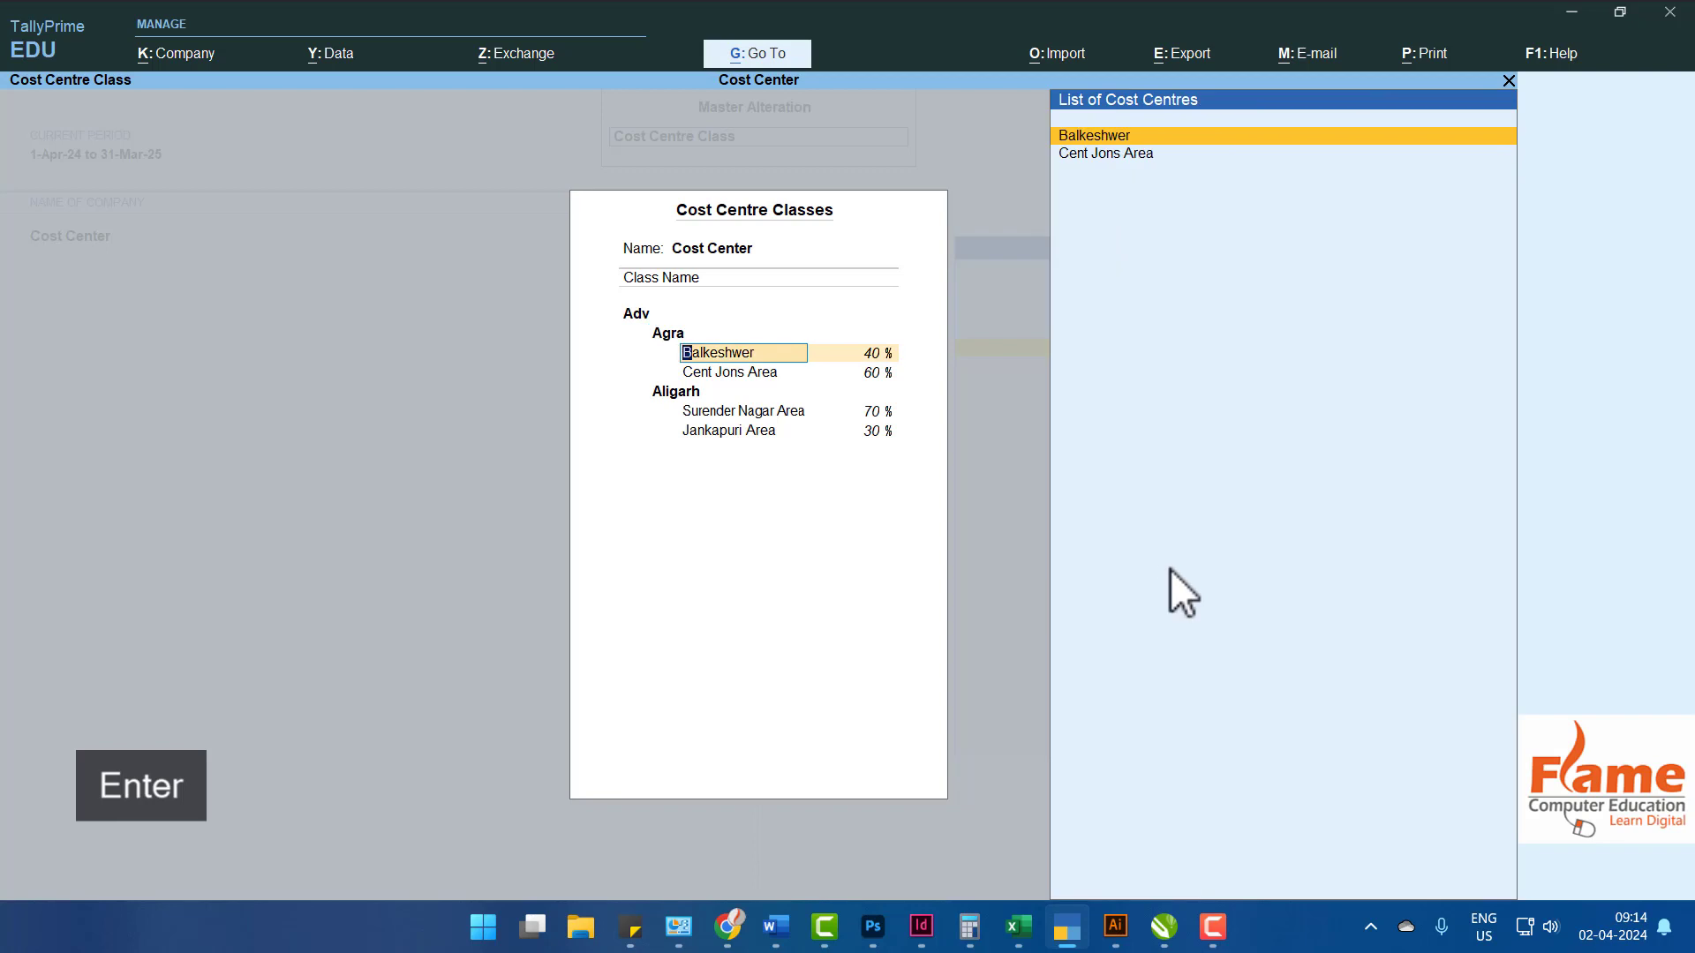
key("Return")
key("Return")
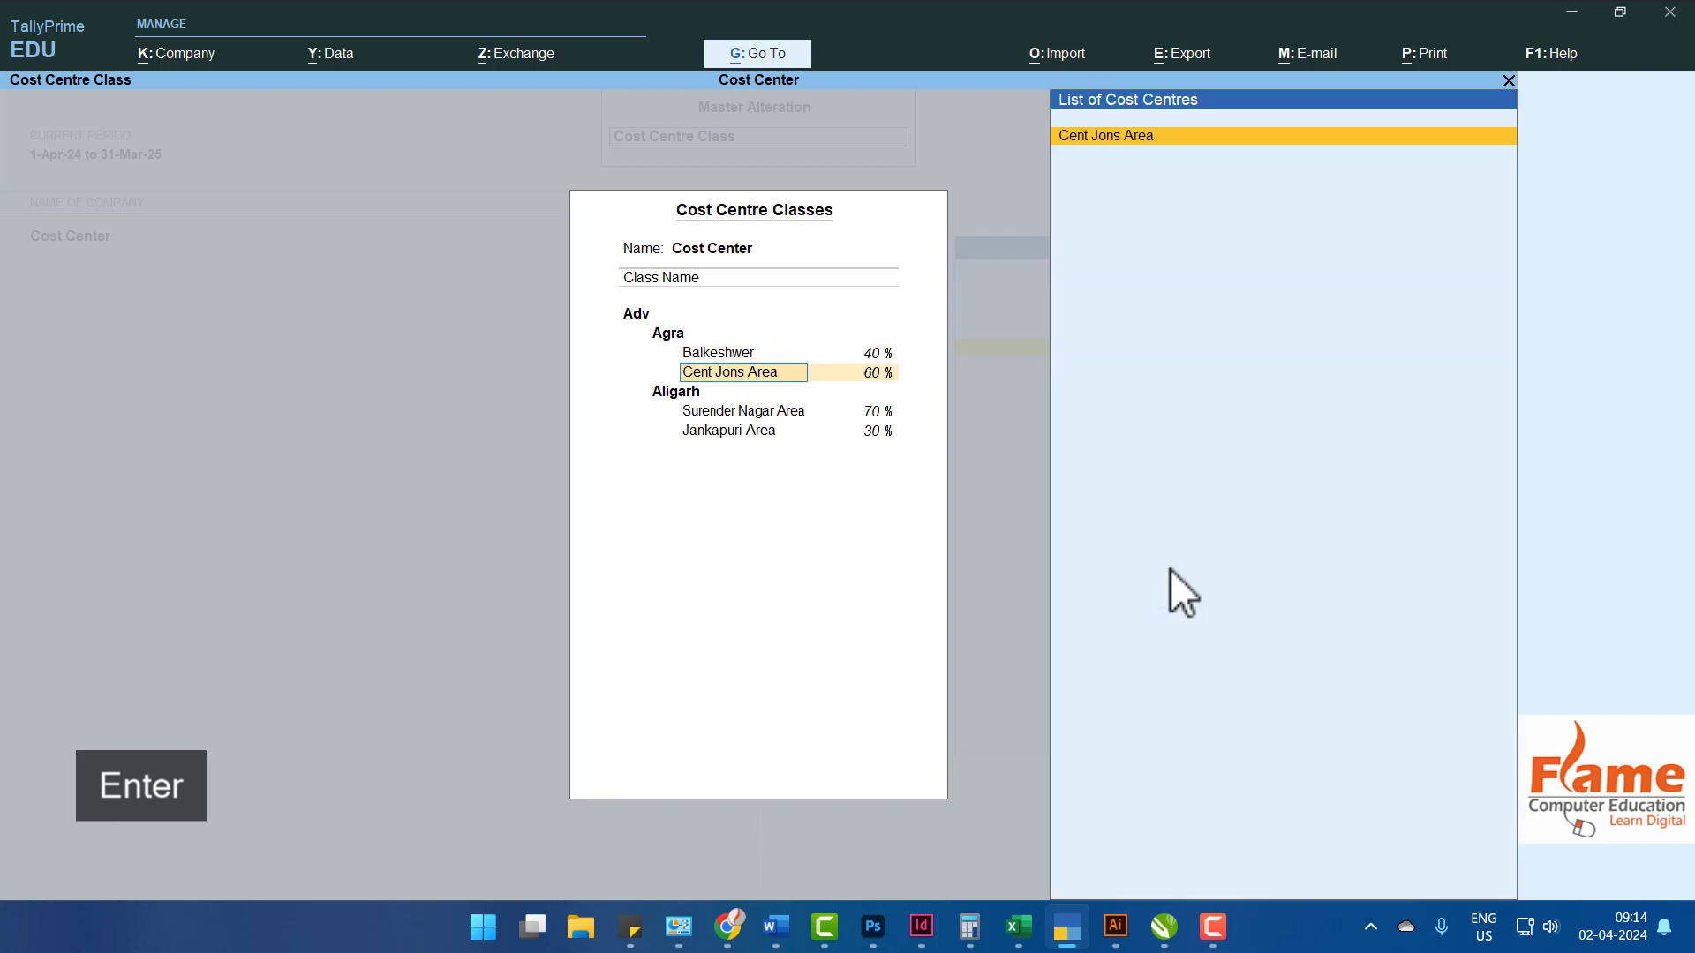
key("Return")
key("Return")
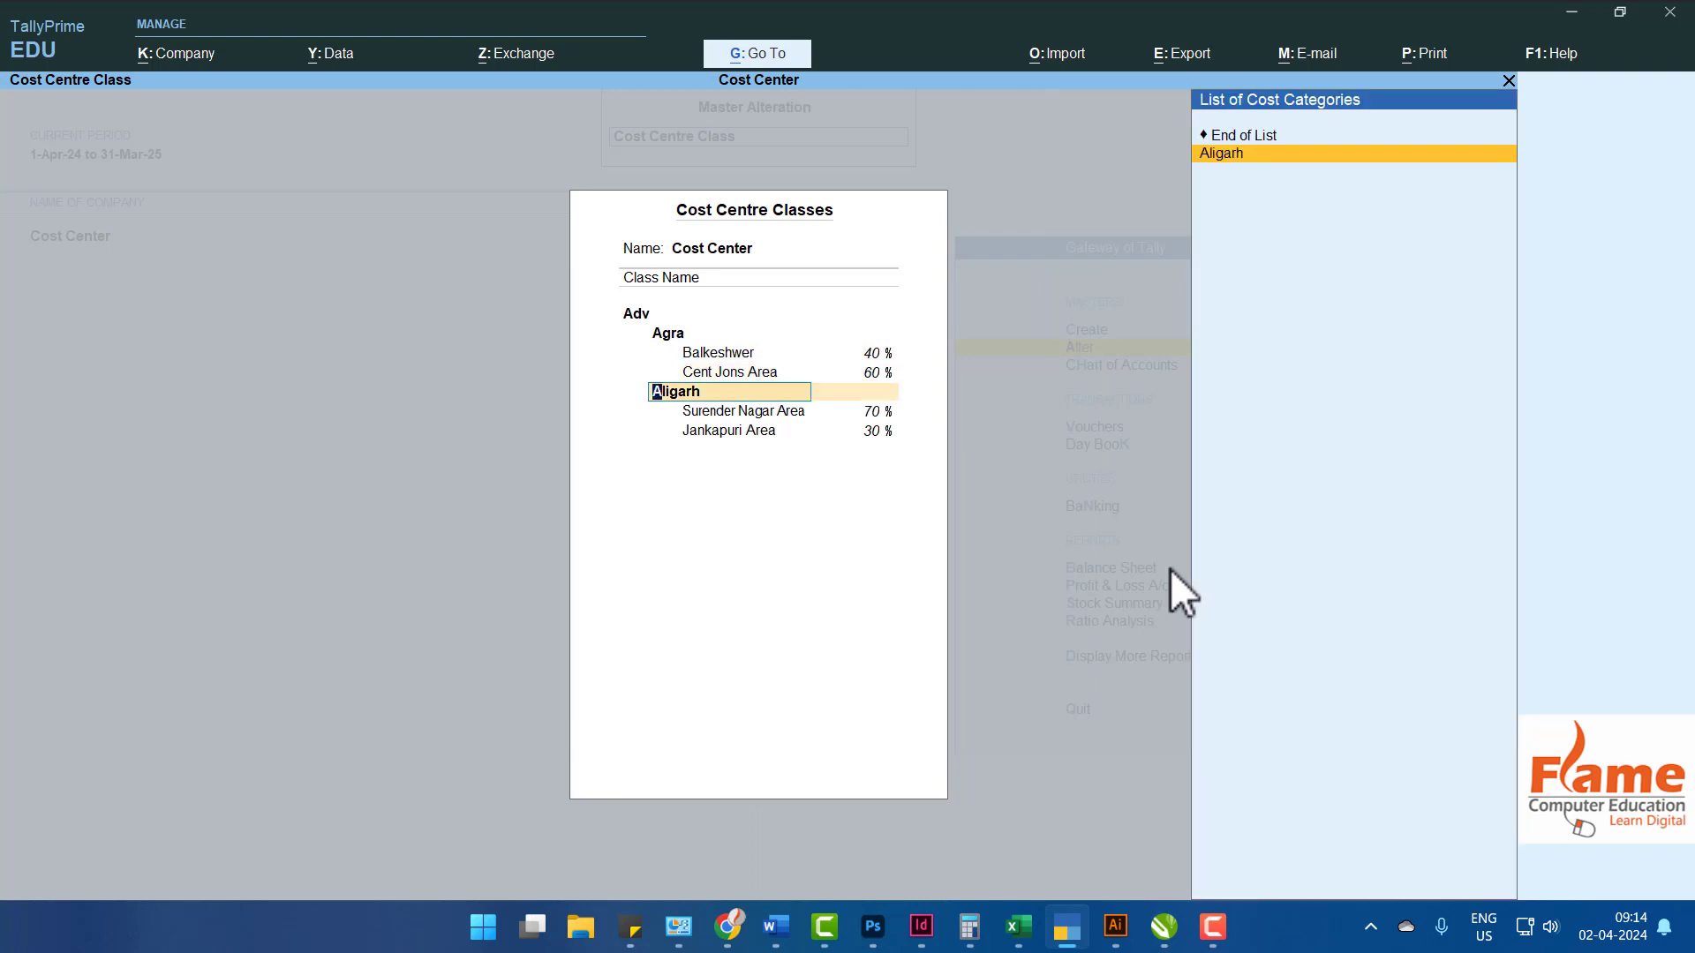
Confirm category Aligarh in the Adv class with Surender Nagar Area 70% and Jankapuri Area 30%, and save the cost centre classes.
key("Return")
key("Return")
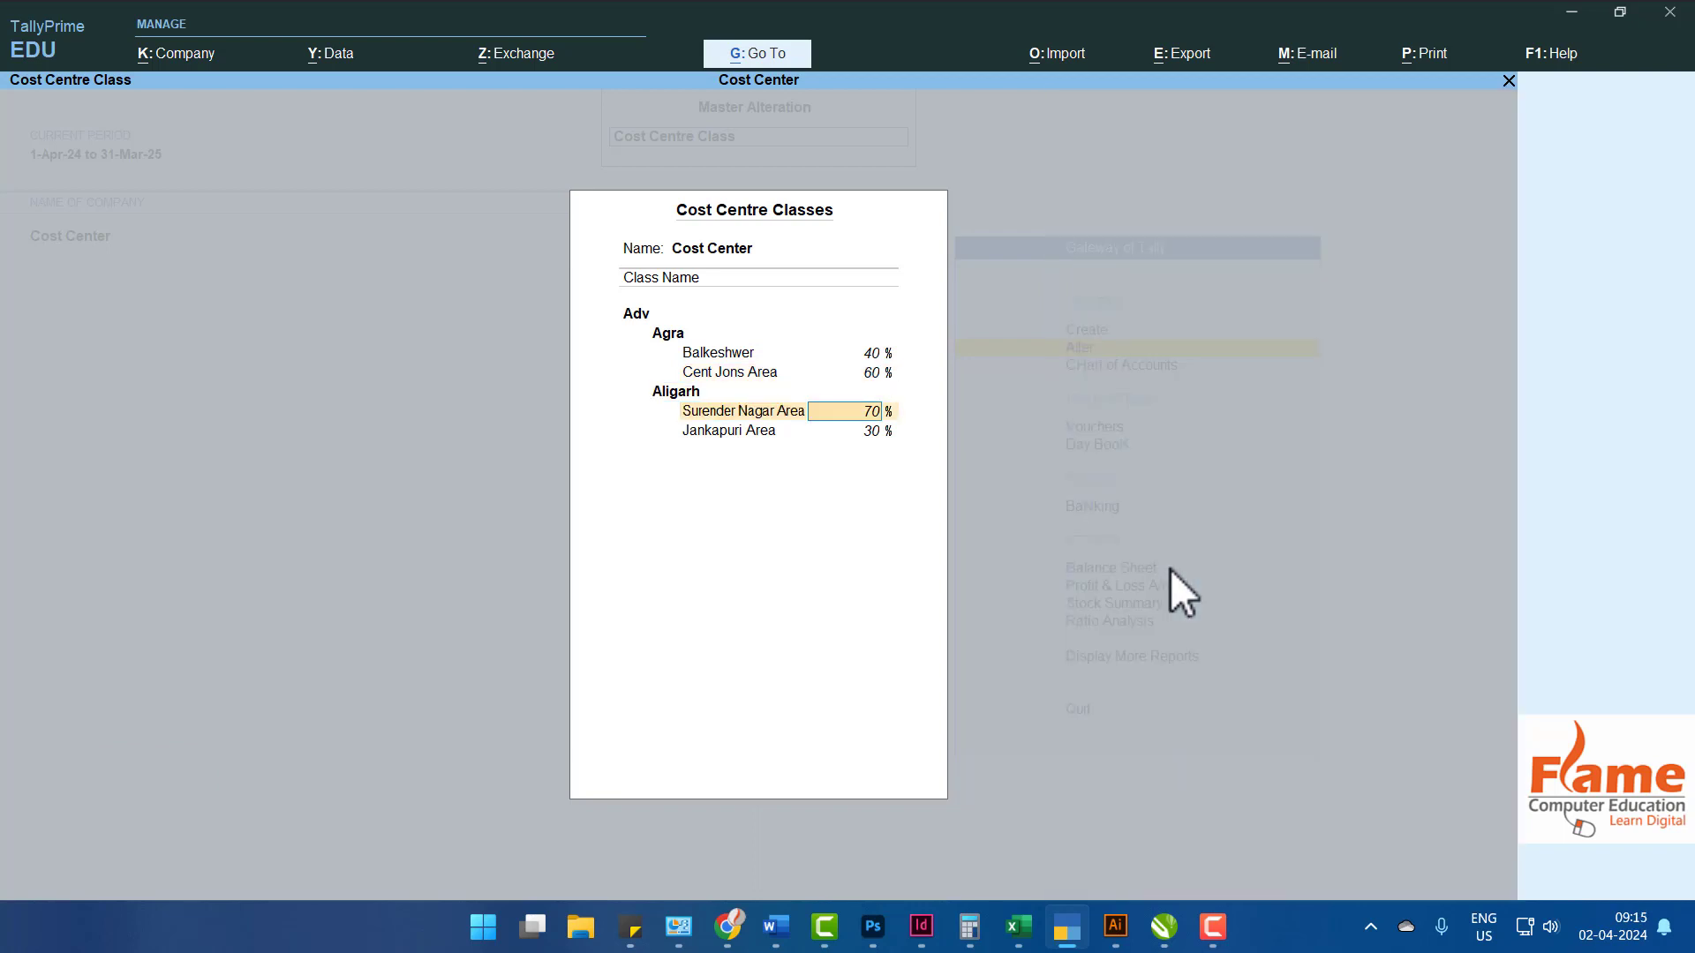
key("Return")
key("Return")
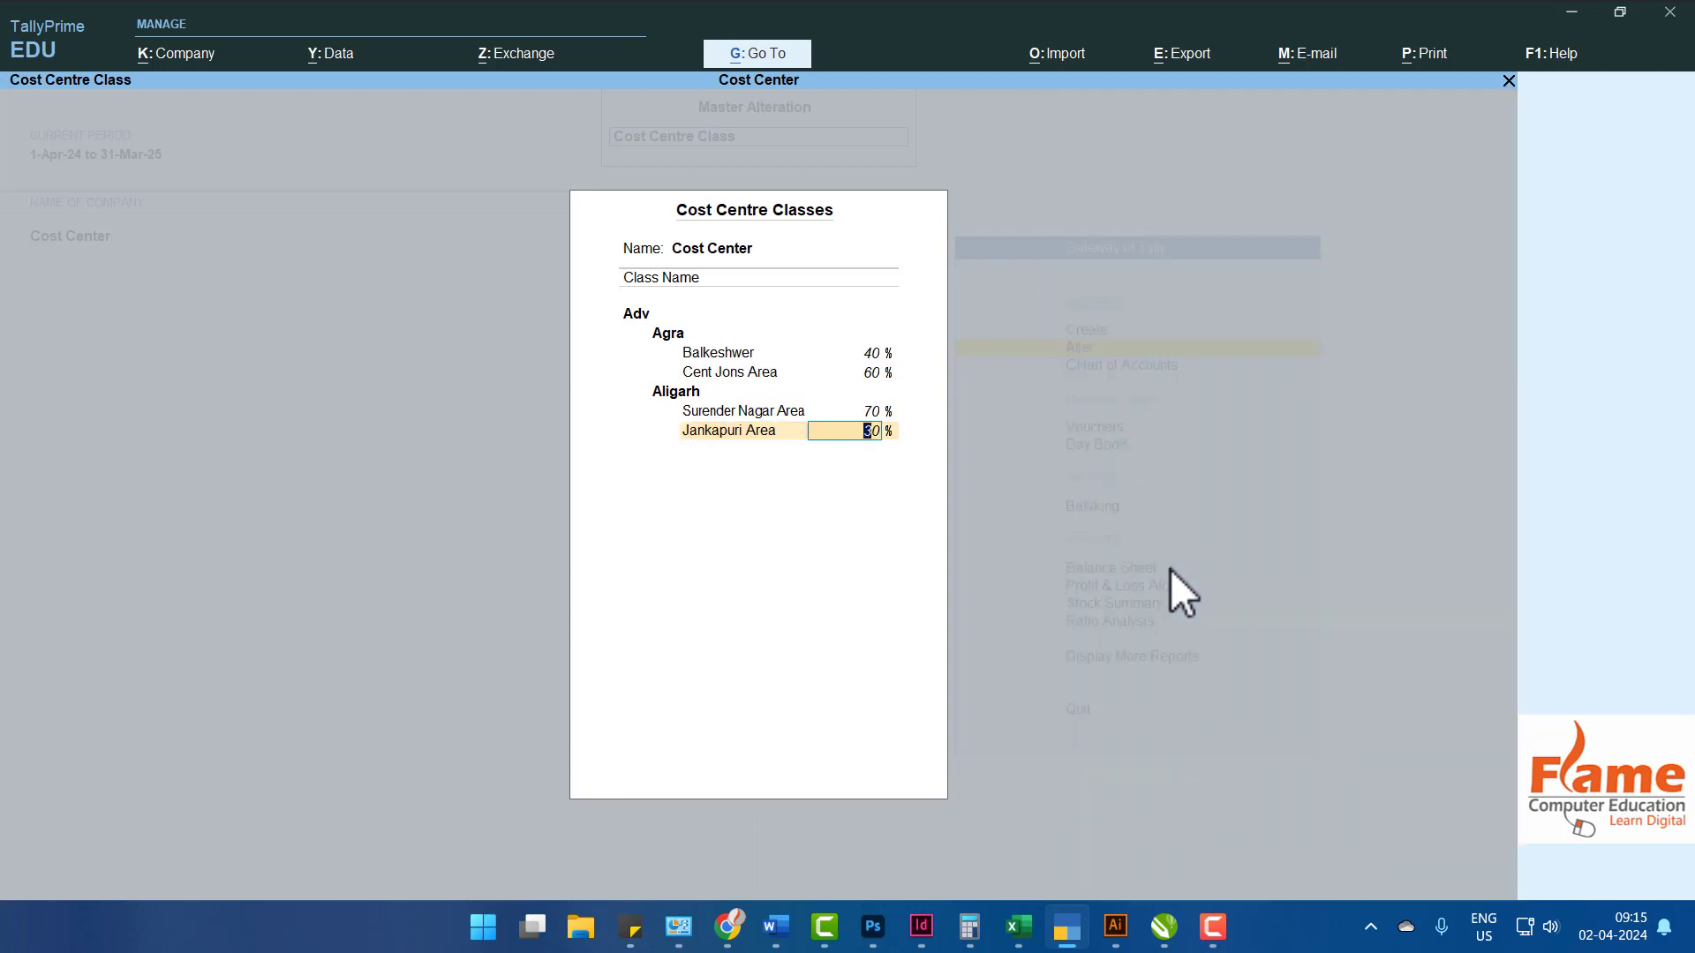
key("Return")
key("Return")
key("Return")
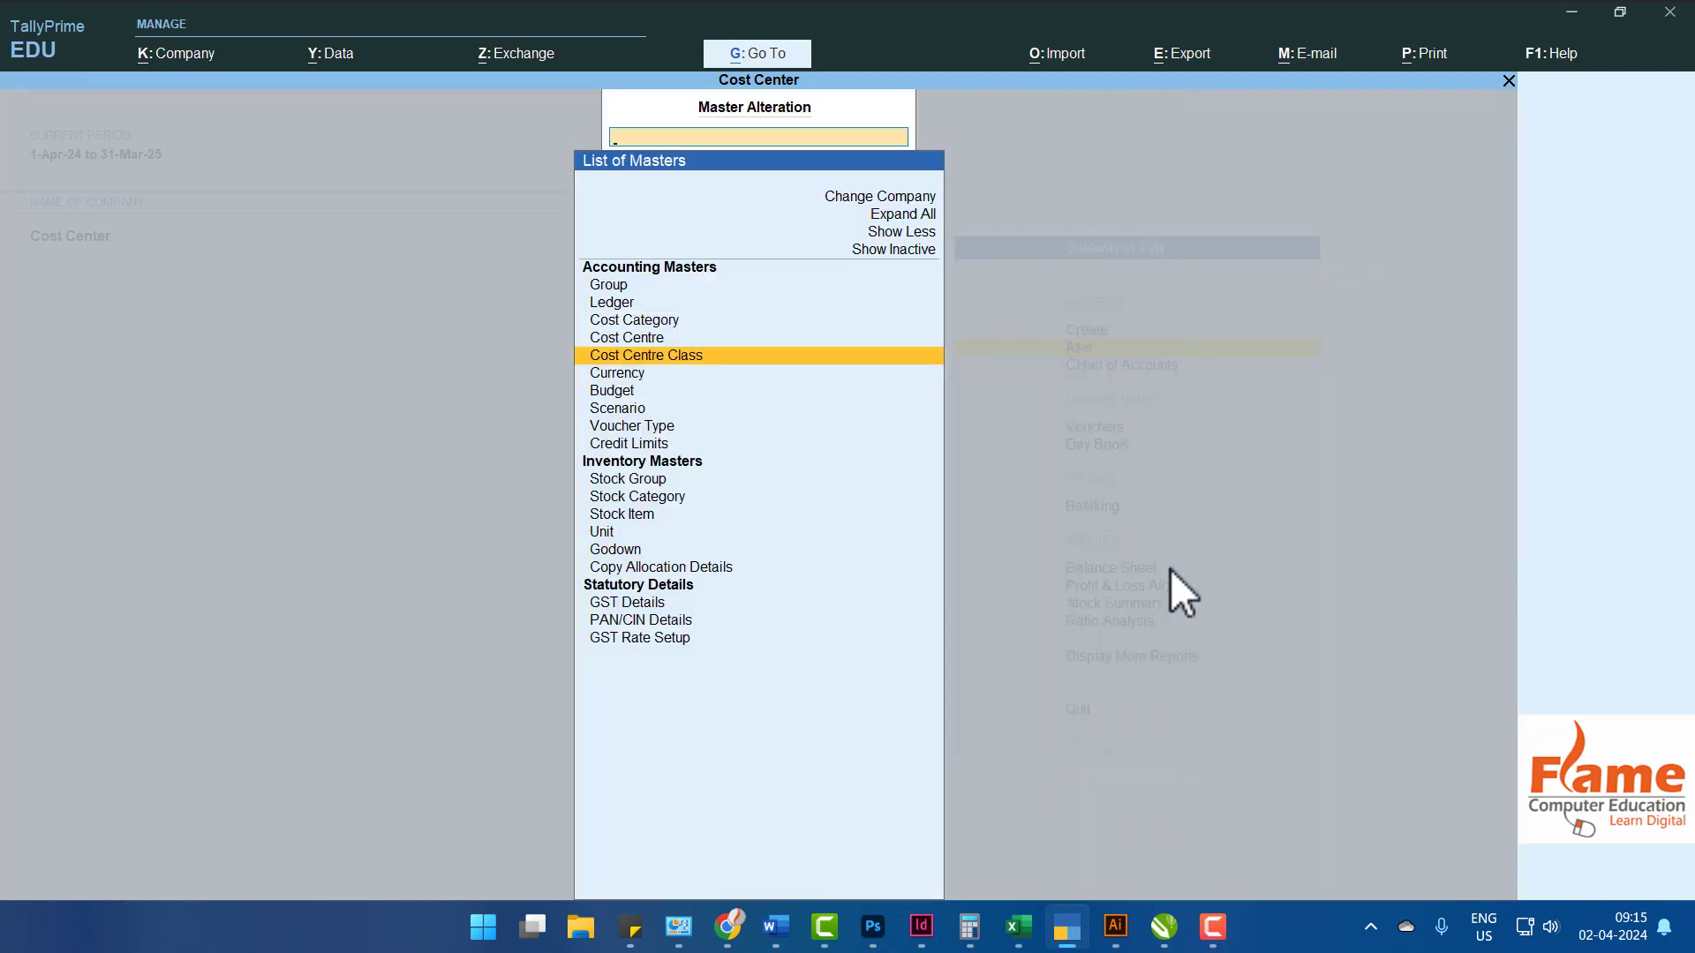
Leave master alteration for the Gateway of Tally and open a new payment voucher.
key("Escape")
key("Escape")
key("Escape")
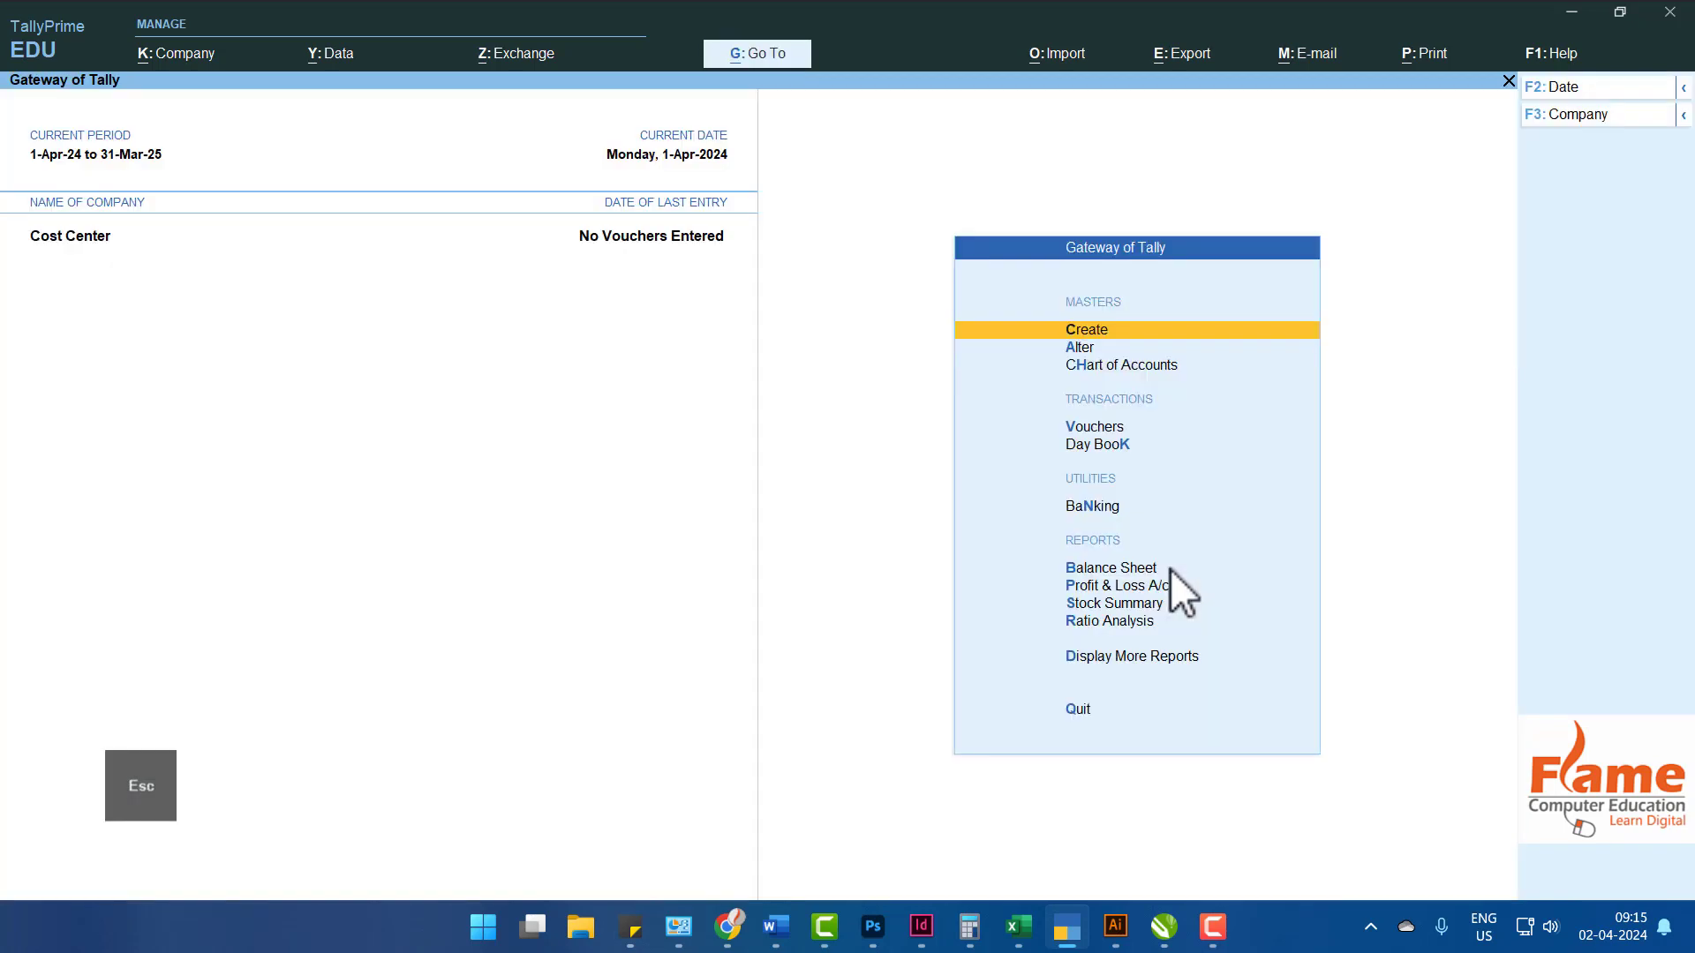
key("Down")
key("Down")
key("Down")
key("Return")
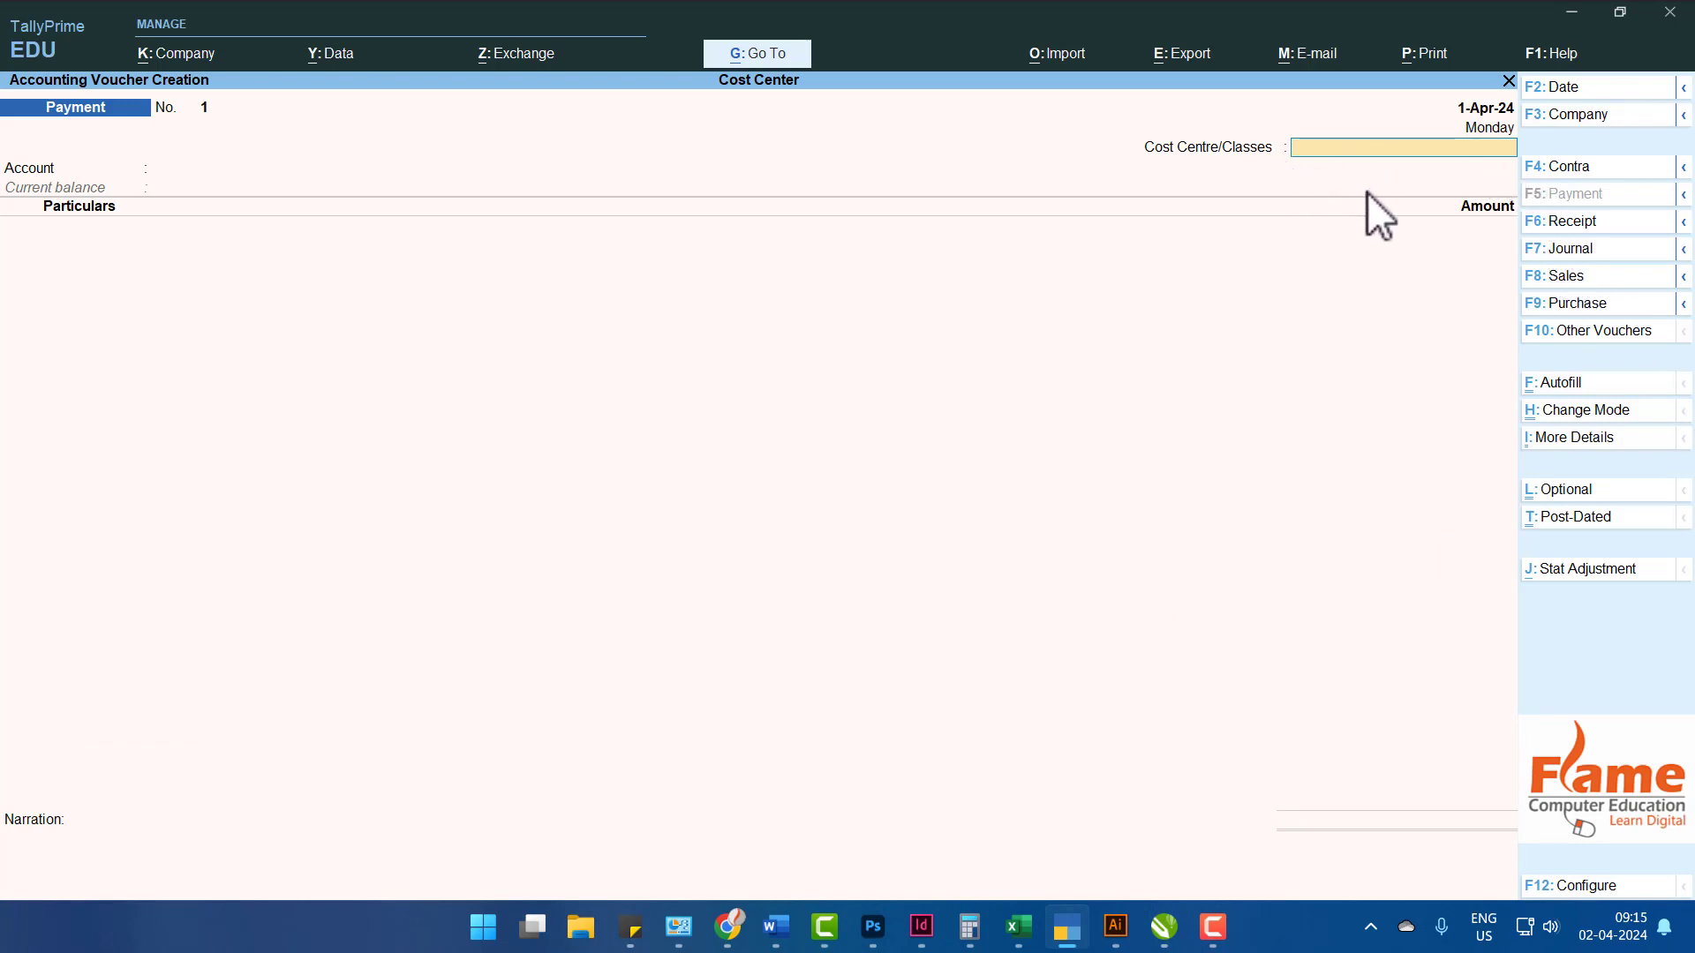
Check the Select Cost Centre/Class option in the voucher configuration, then return to the payment voucher.
key("F12")
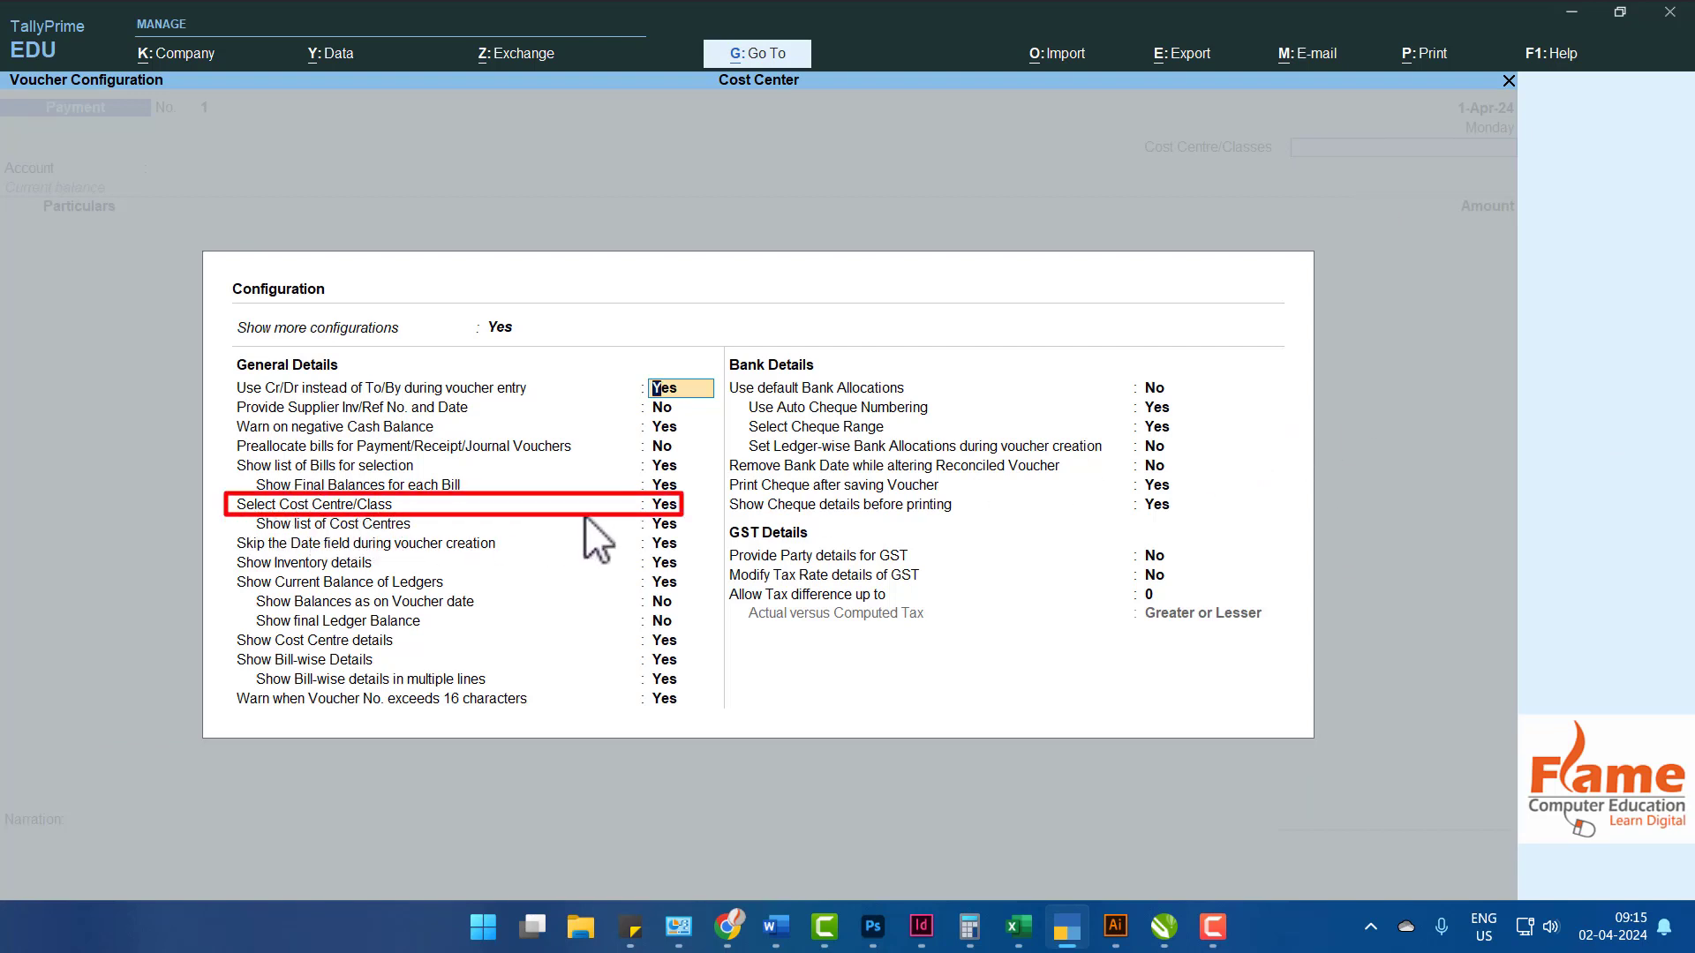
key("Escape")
key("Escape")
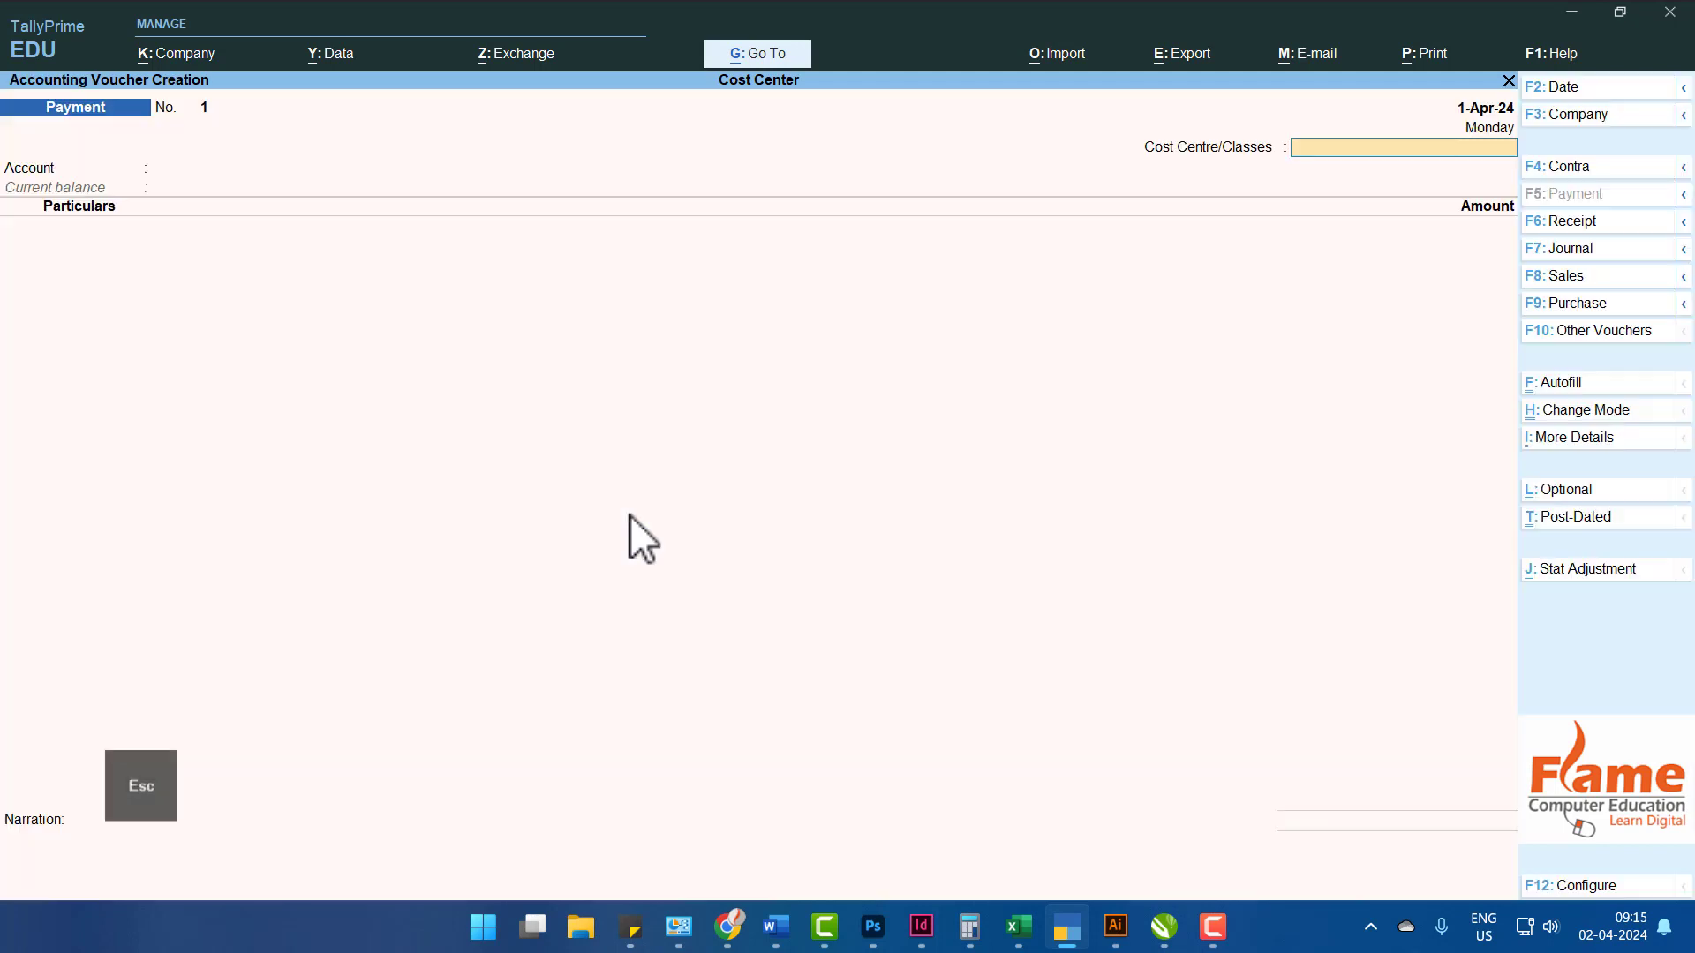
Assign the Adv cost centre class to the payment voucher and choose Cash as its account.
key("Down")
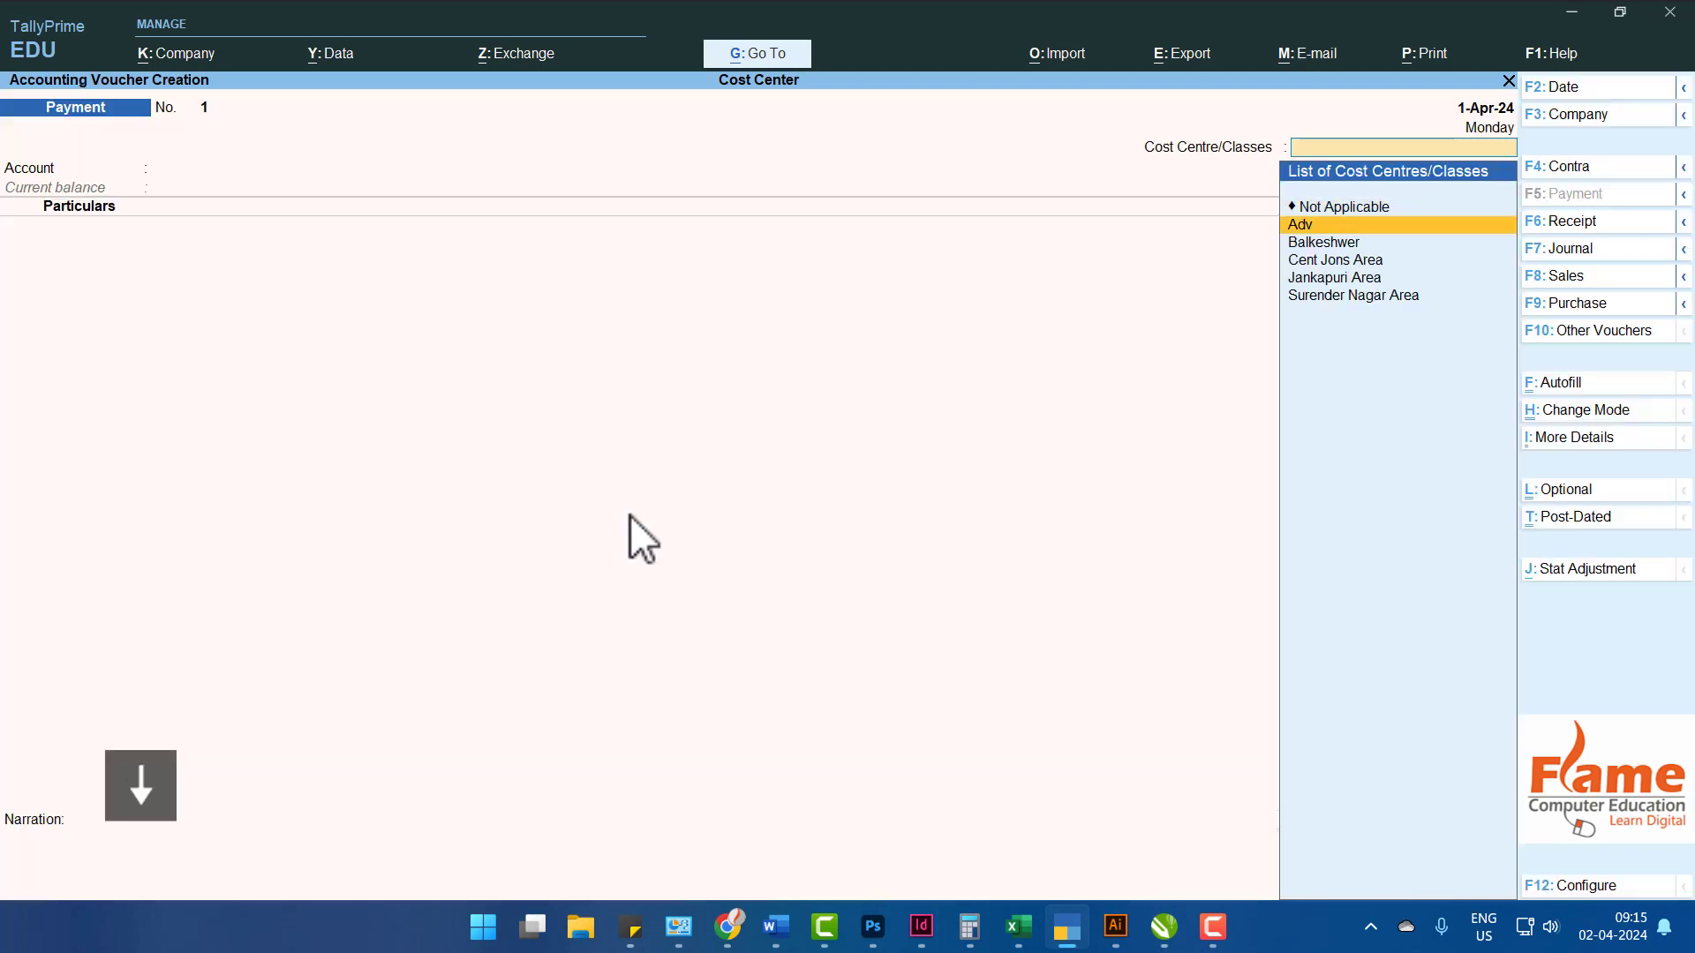
key("Return")
key("Down")
key("Down")
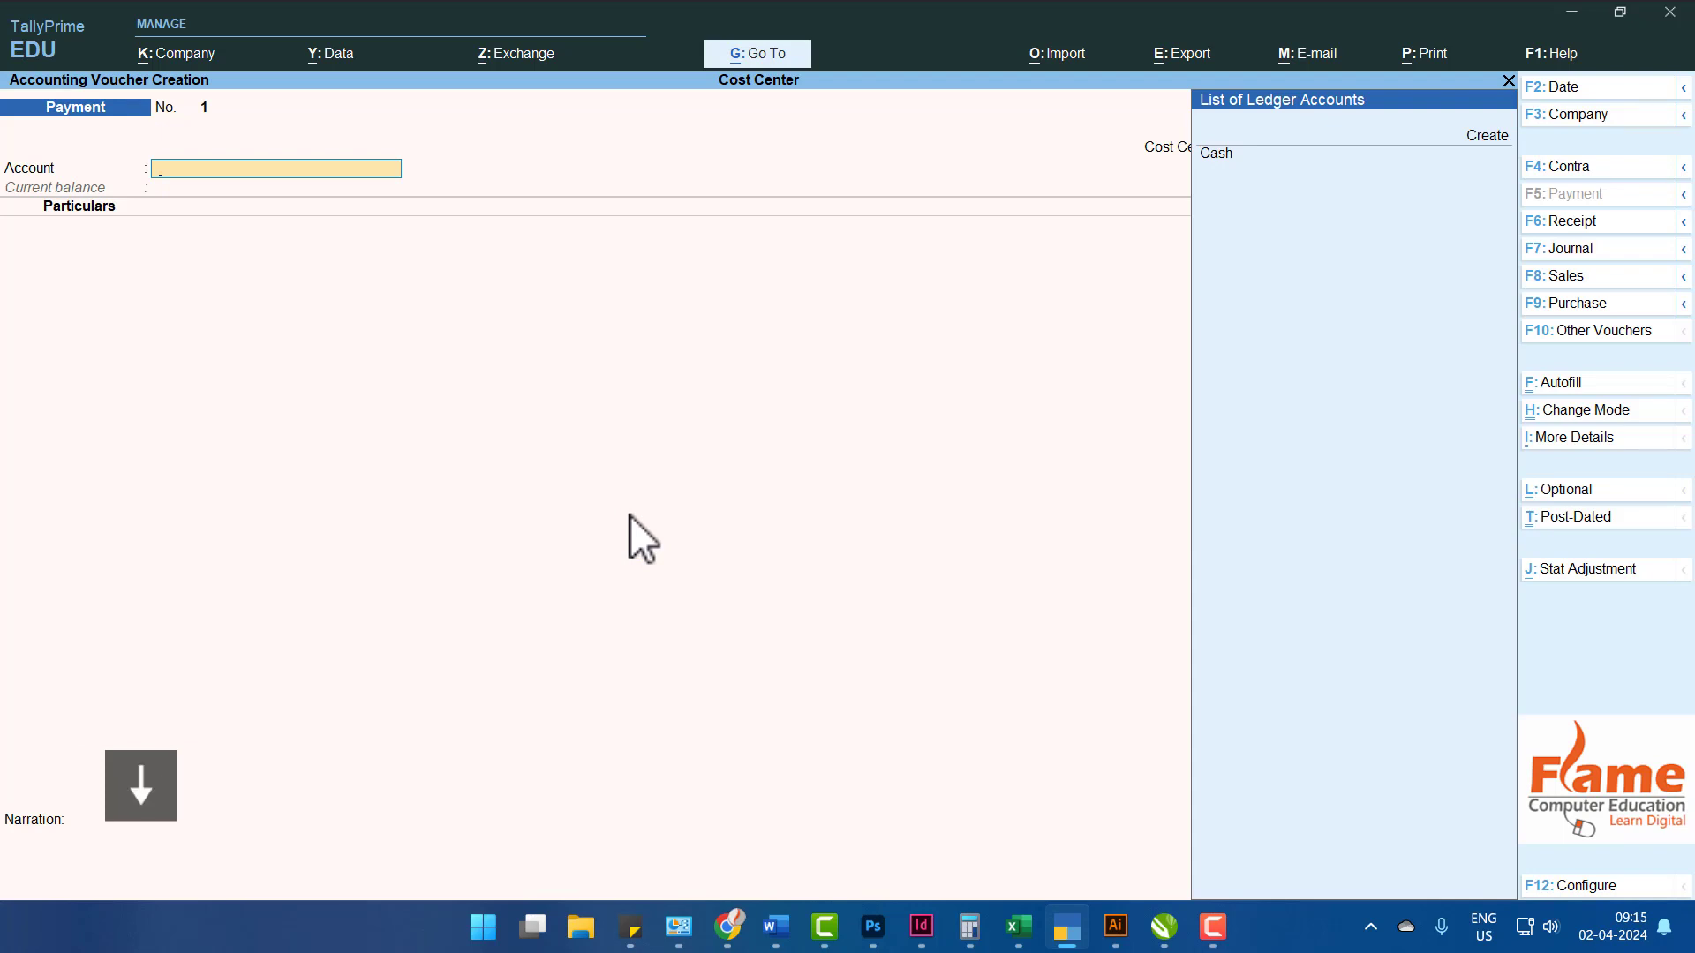
key("Return")
Add the Advertisment Expences ledger to the payment voucher with an amount of 10,000.
key("Down")
key("Down")
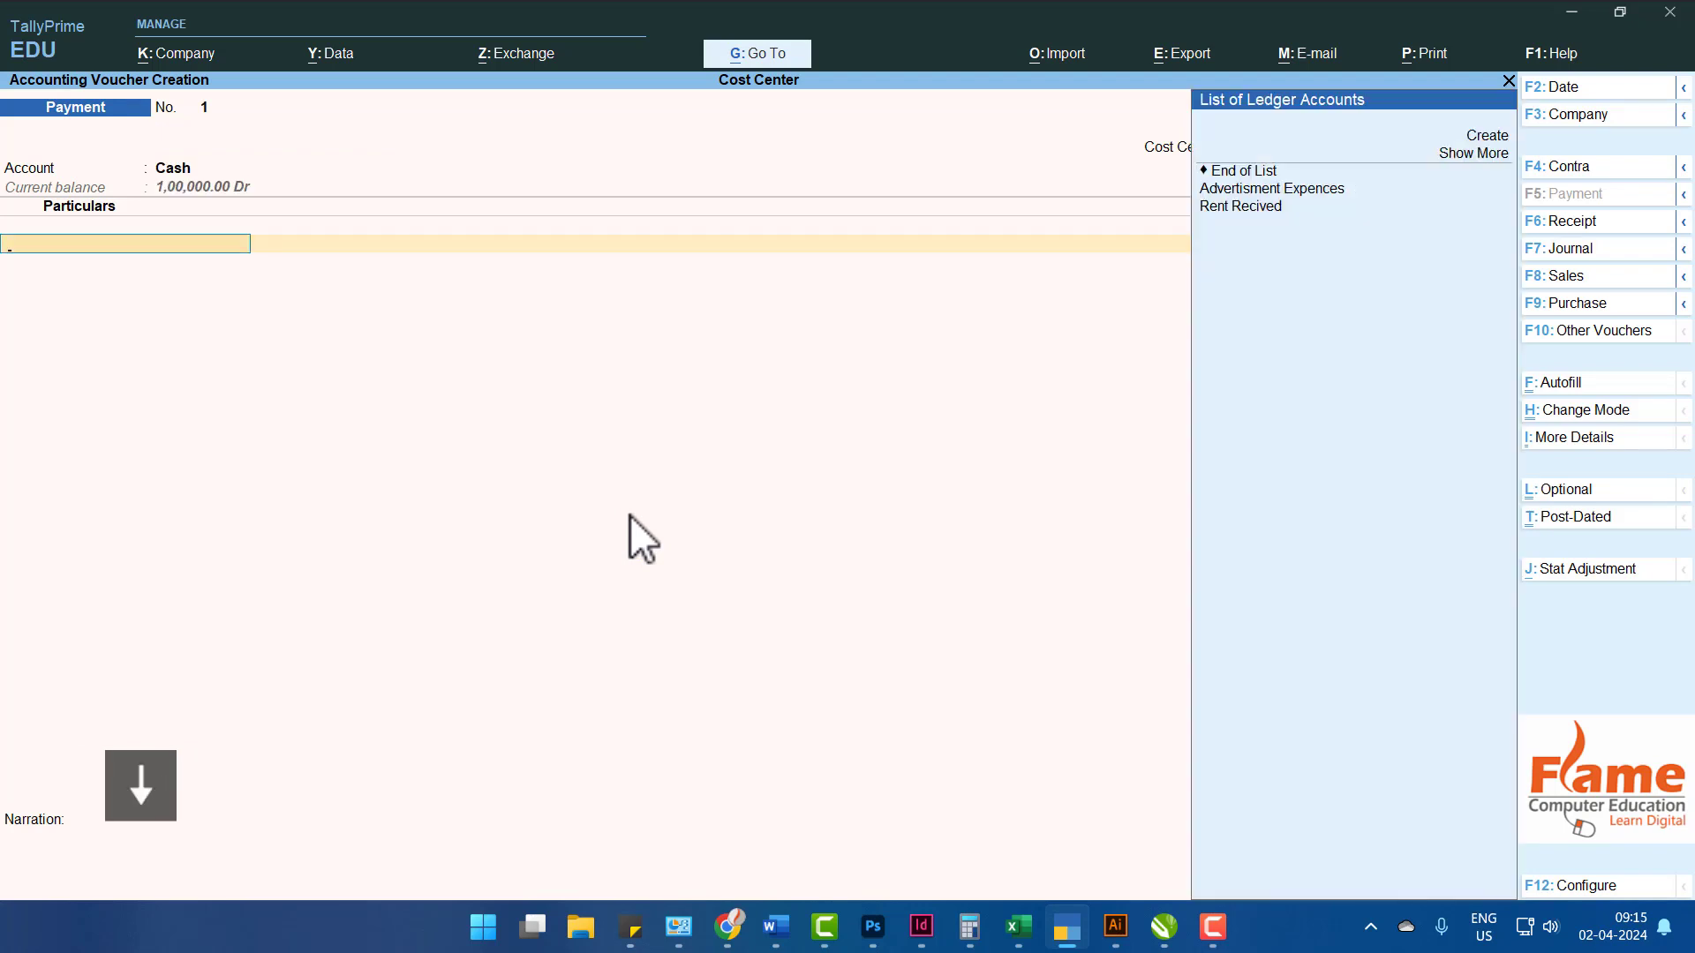
key("Down")
key("Down")
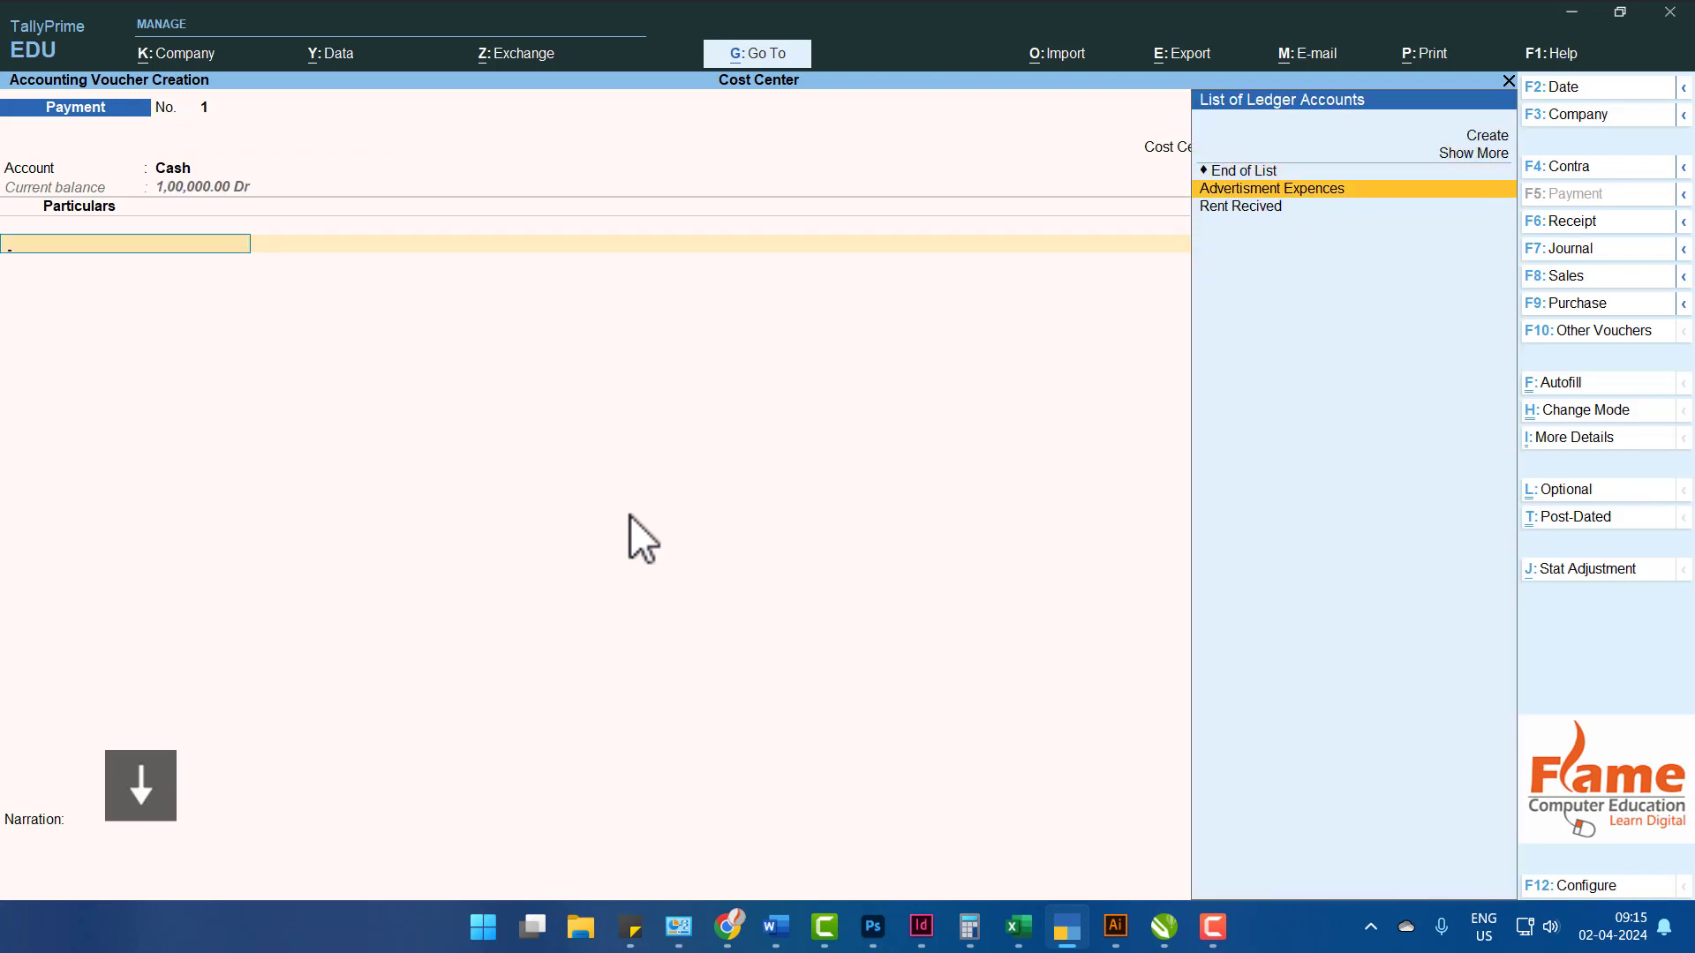
key("Return")
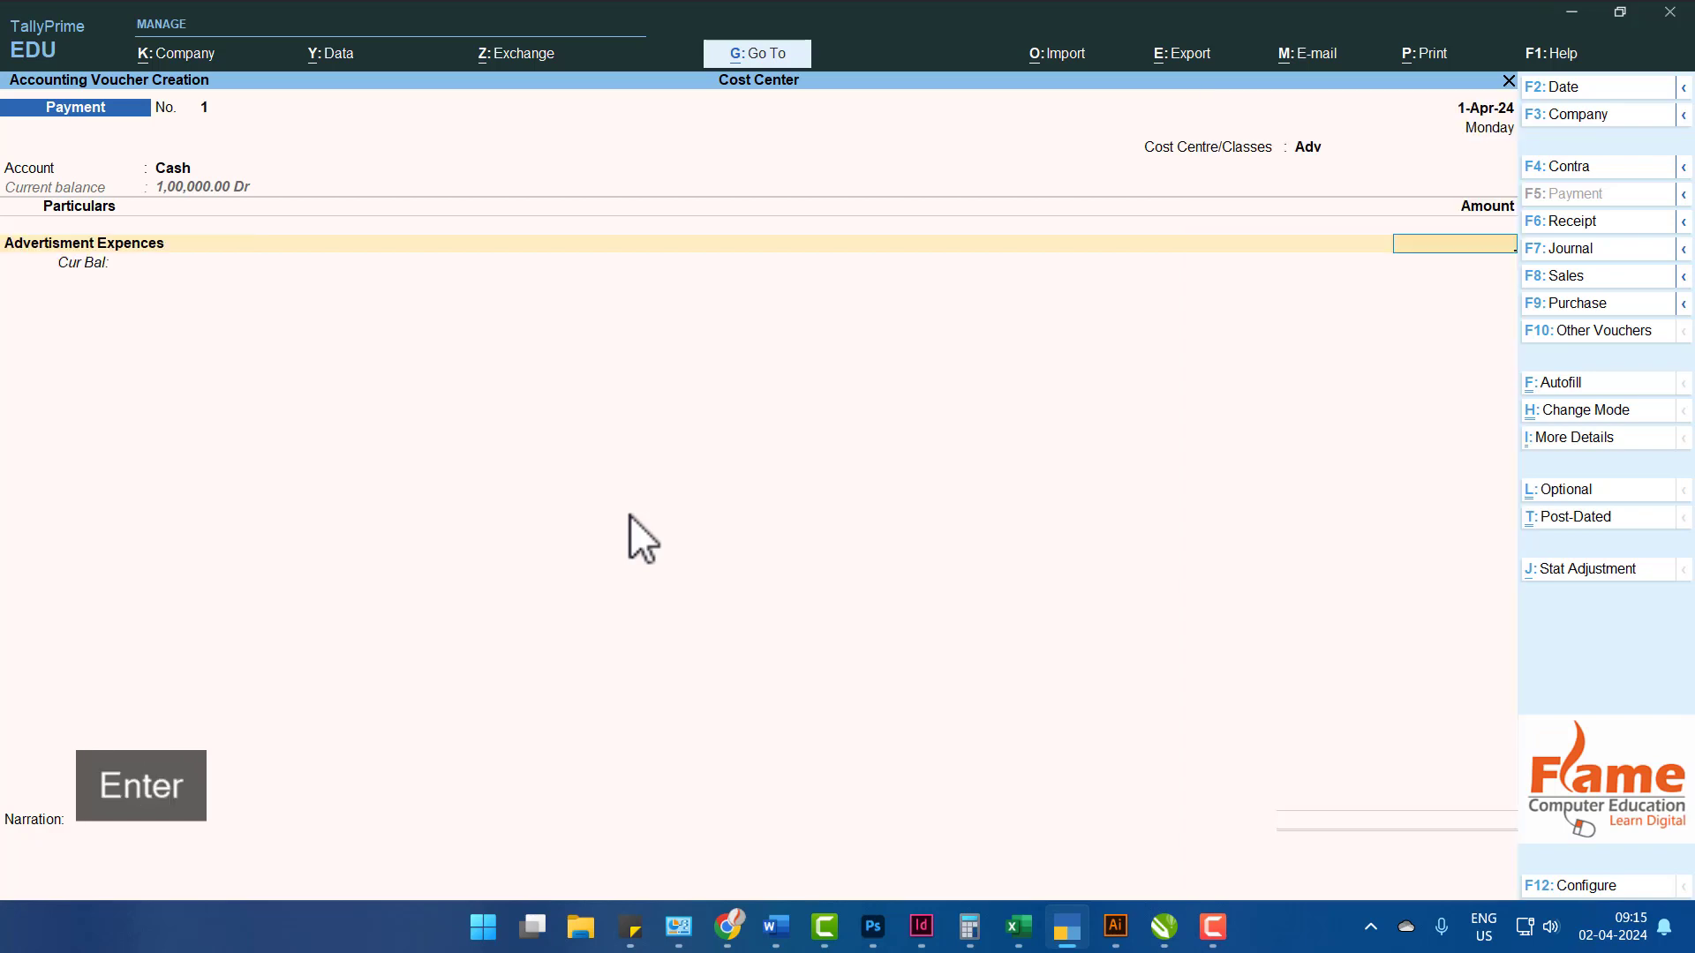
type("10000")
key("Return")
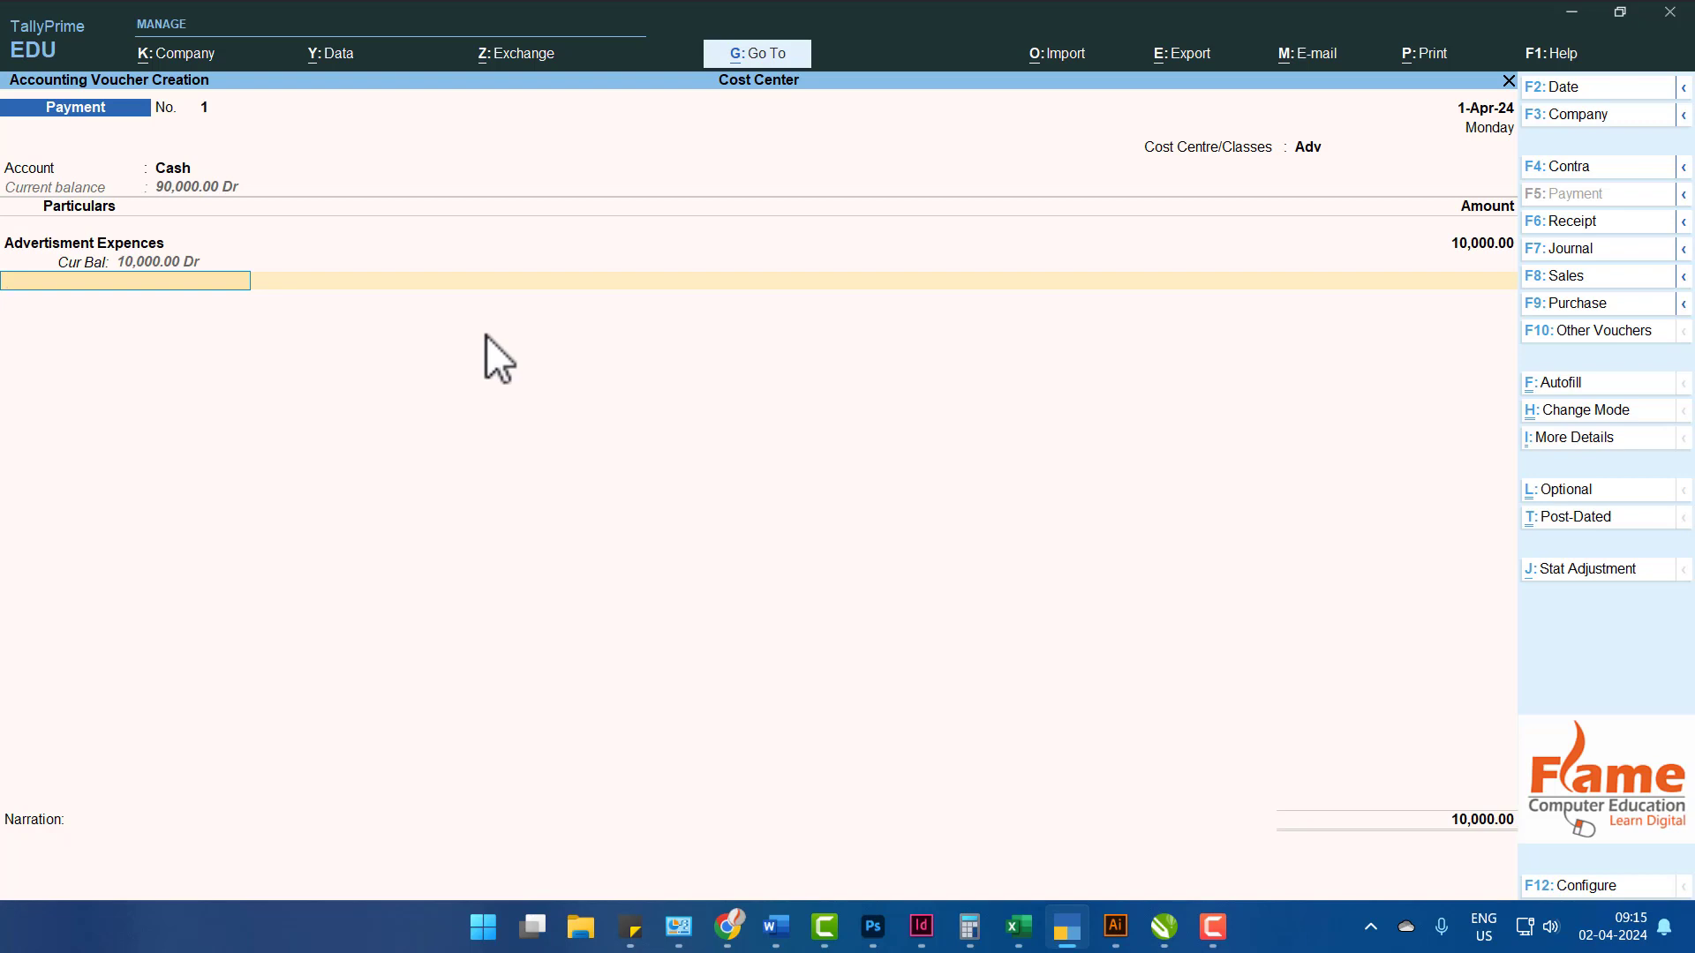
Save the payment voucher and reopen it to view its cost centre allocations.
key("Return")
key("Return")
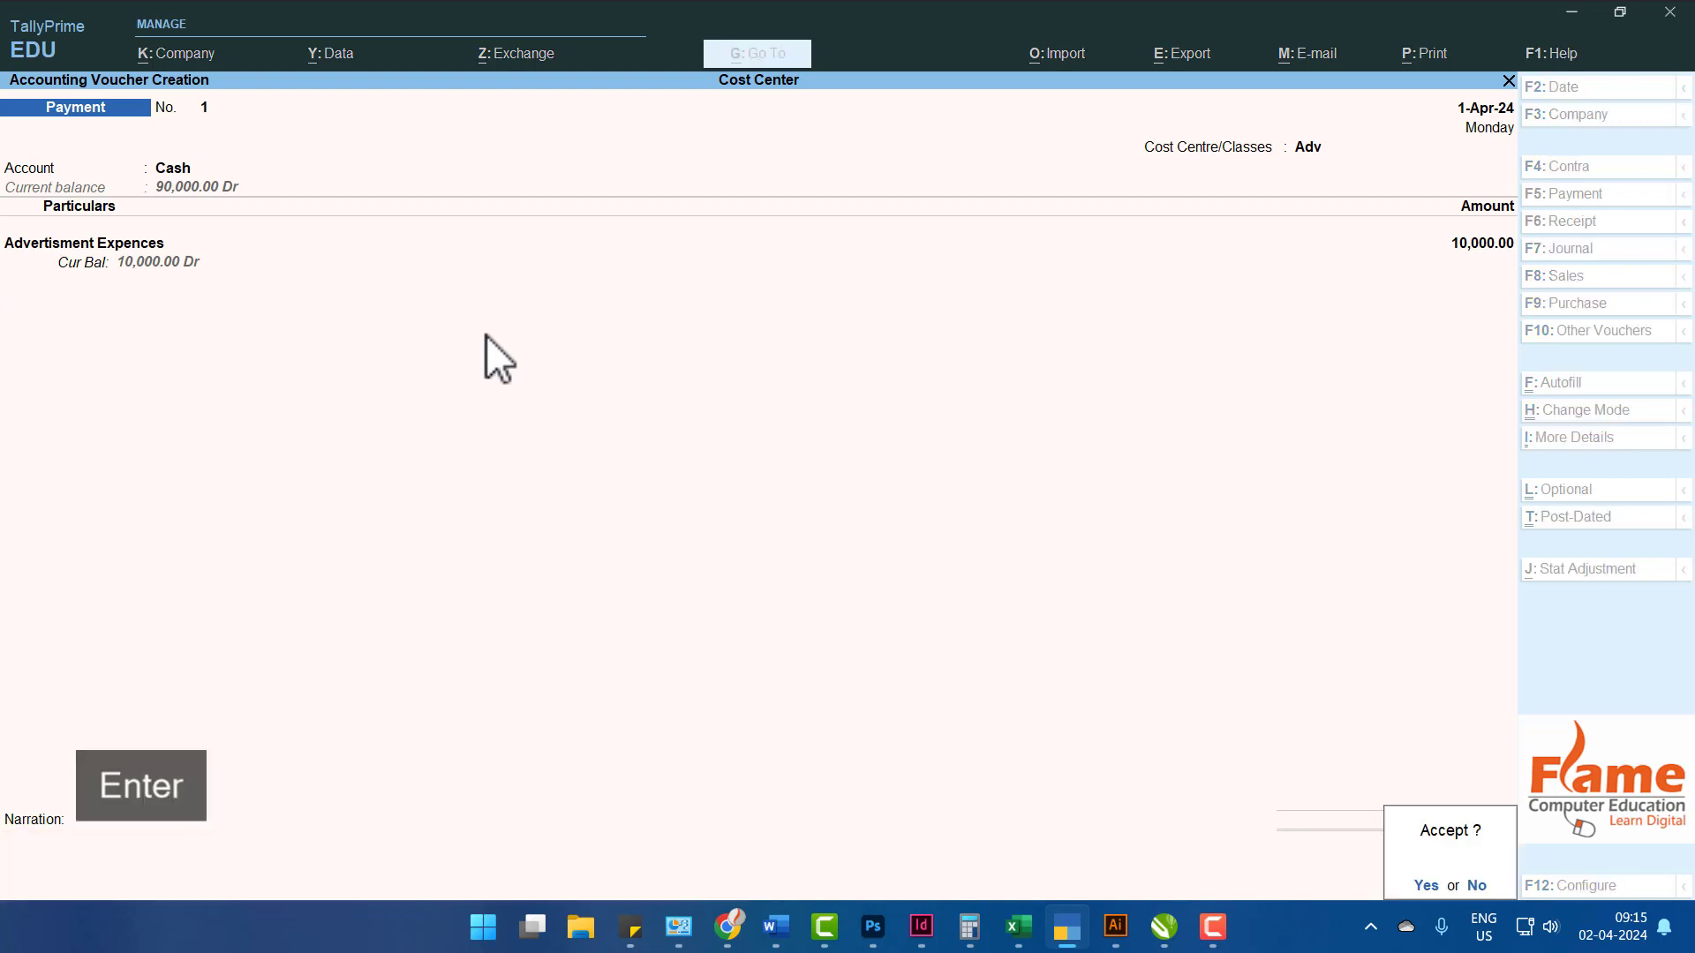
key("Return")
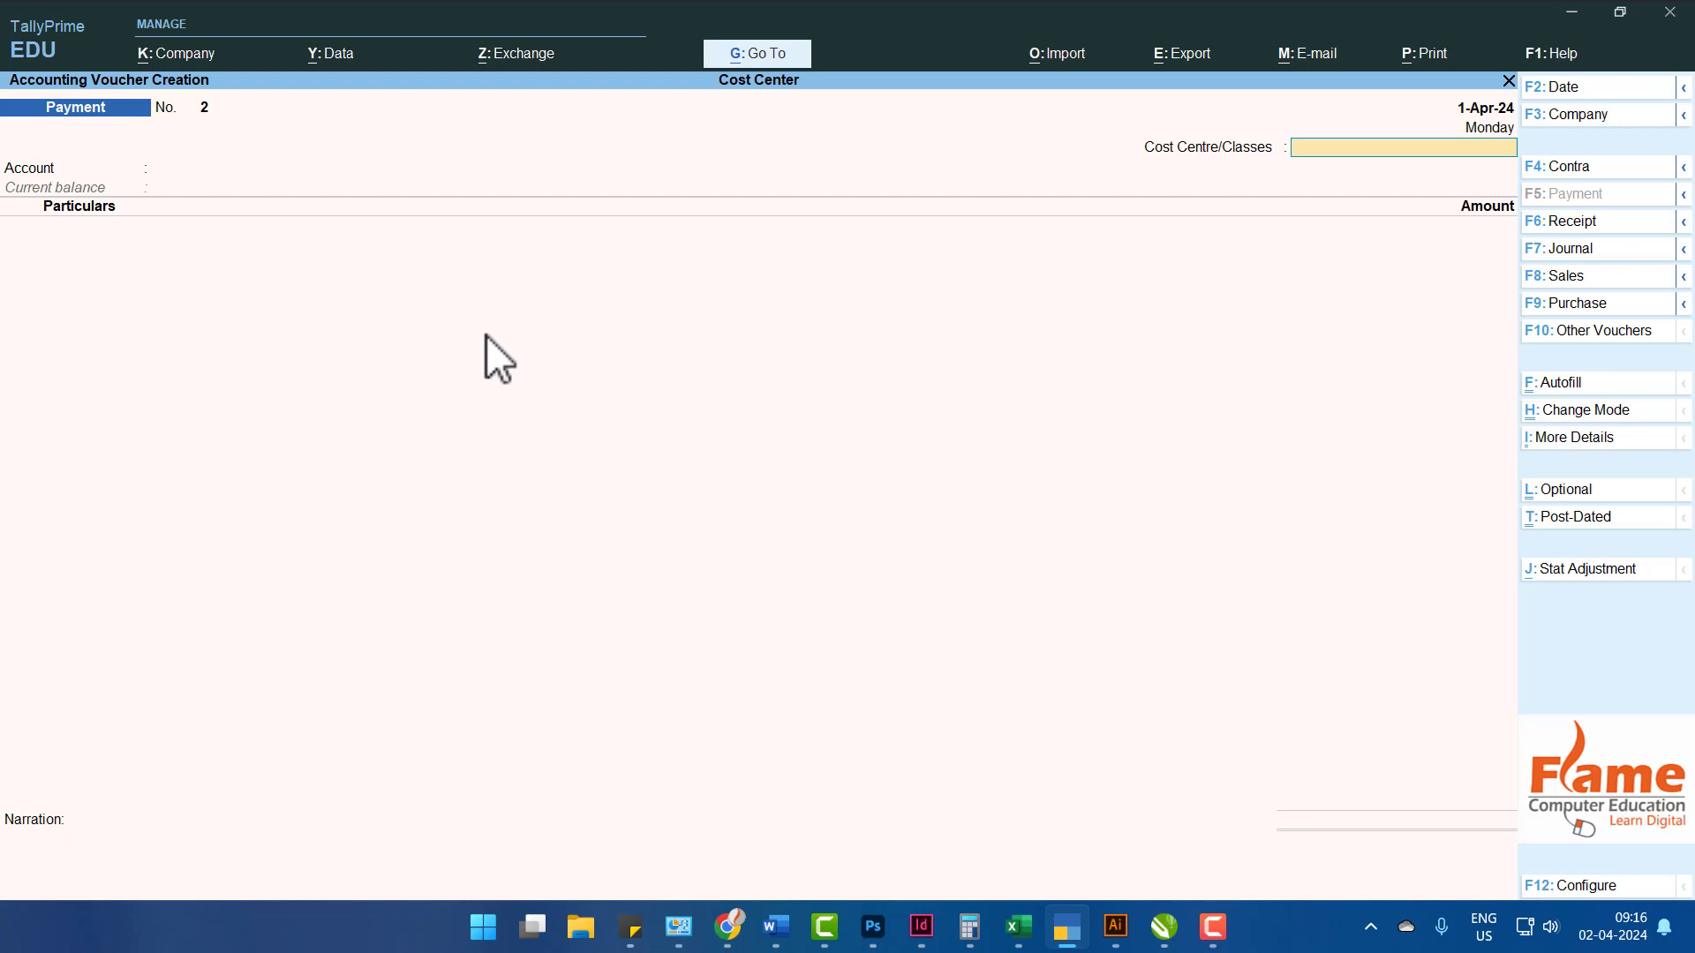
key("Page_Up")
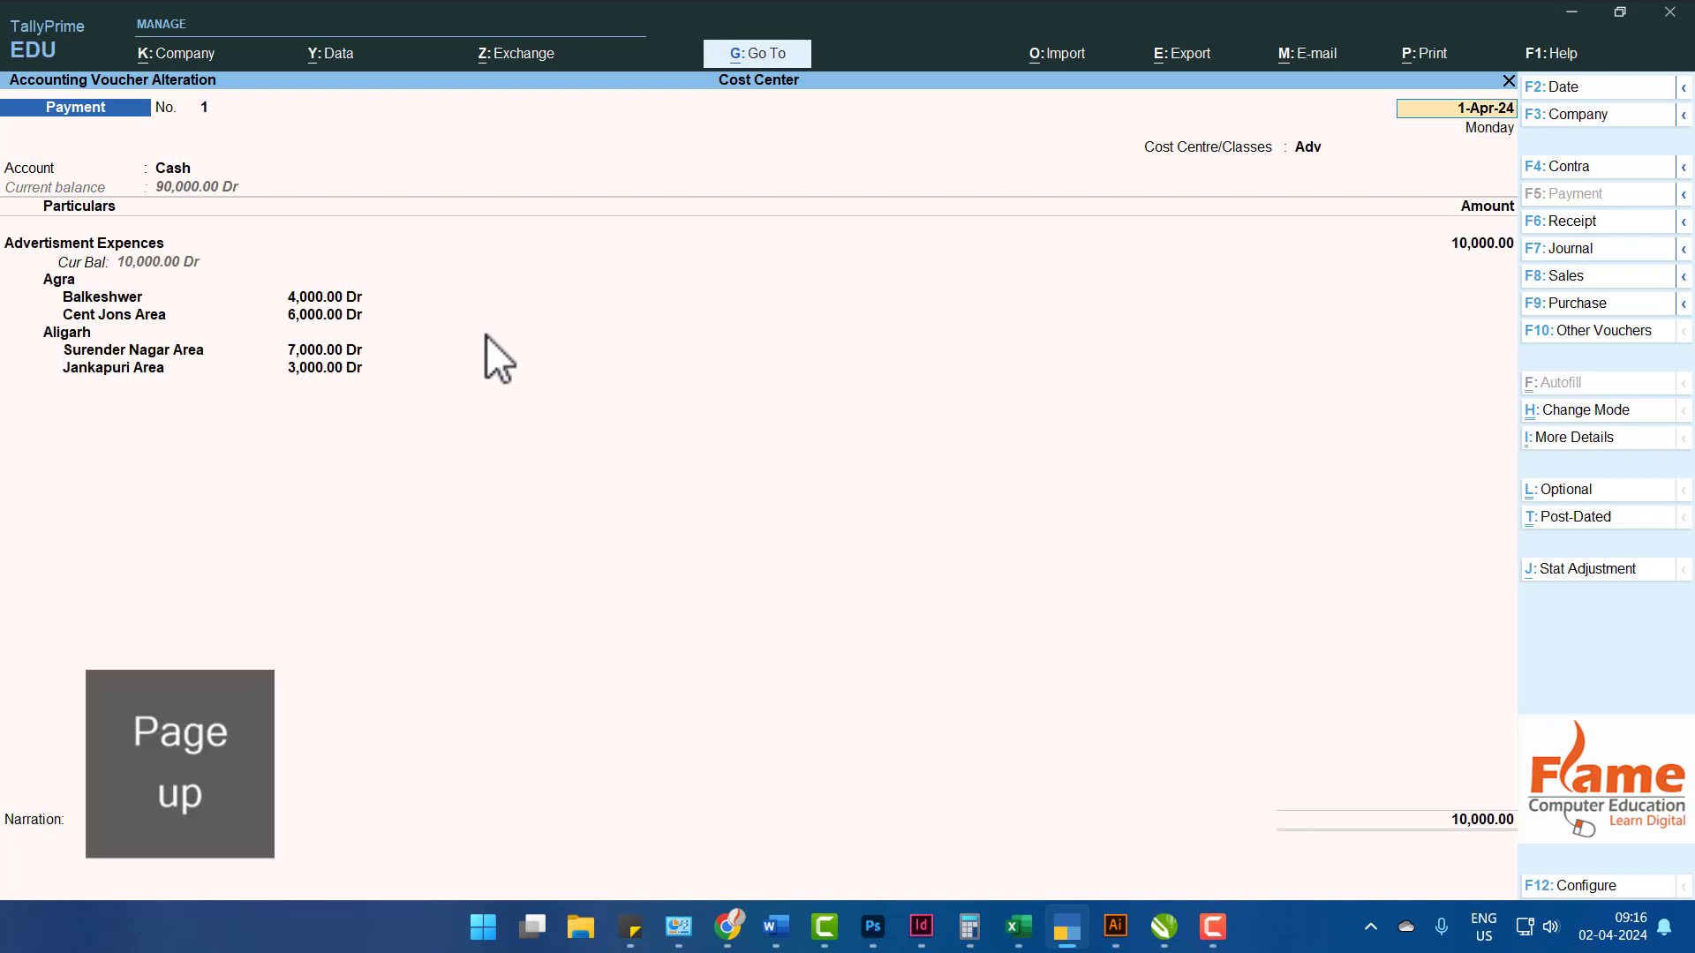